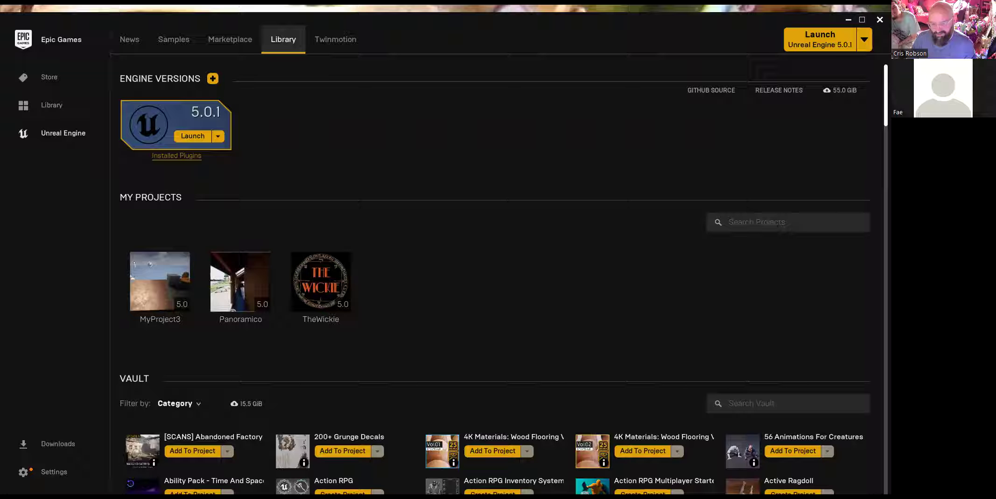
Step: Open the Lyra Starter Game page from the Unreal Engine samples and look through its gallery images
drag(305, 16, 306, 7)
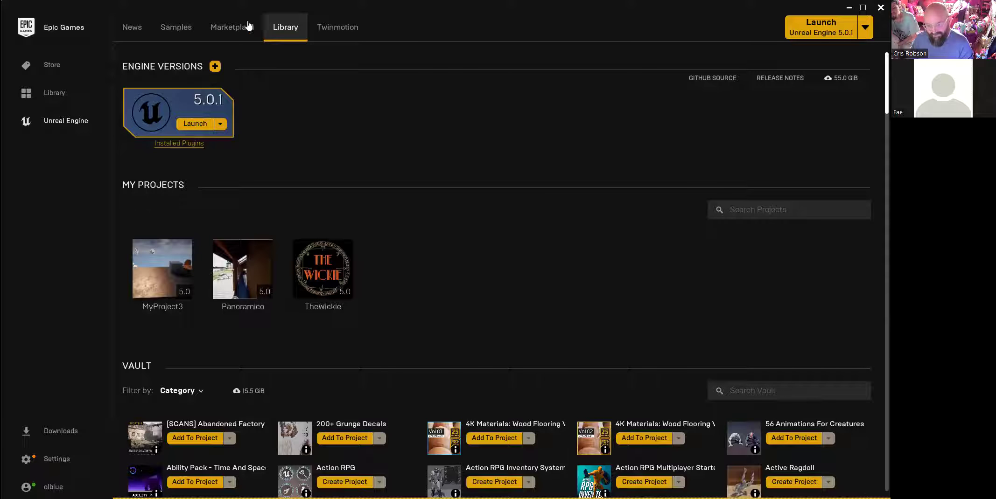
click(168, 29)
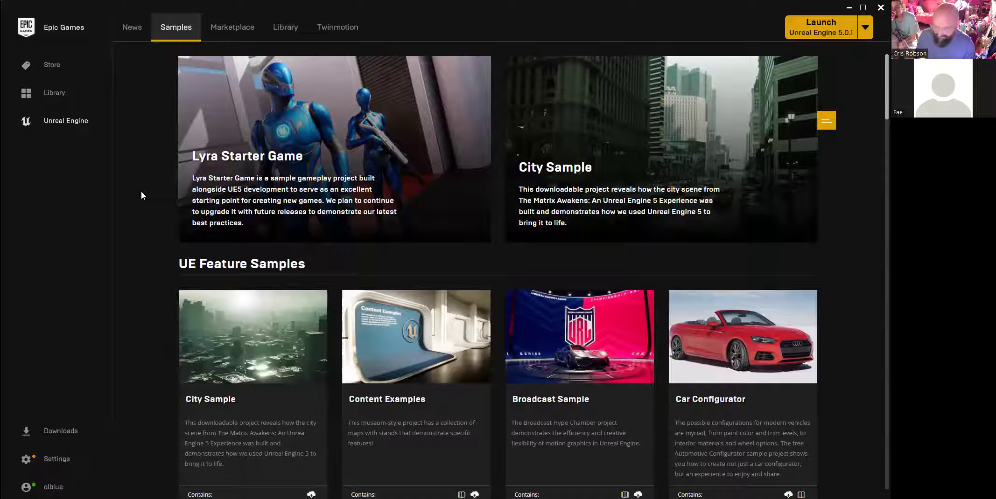
click(236, 187)
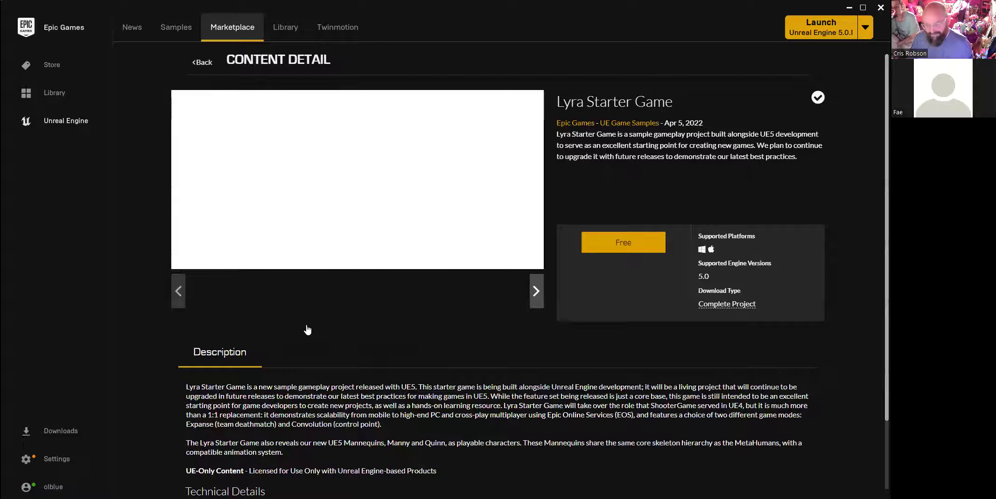
click(366, 326)
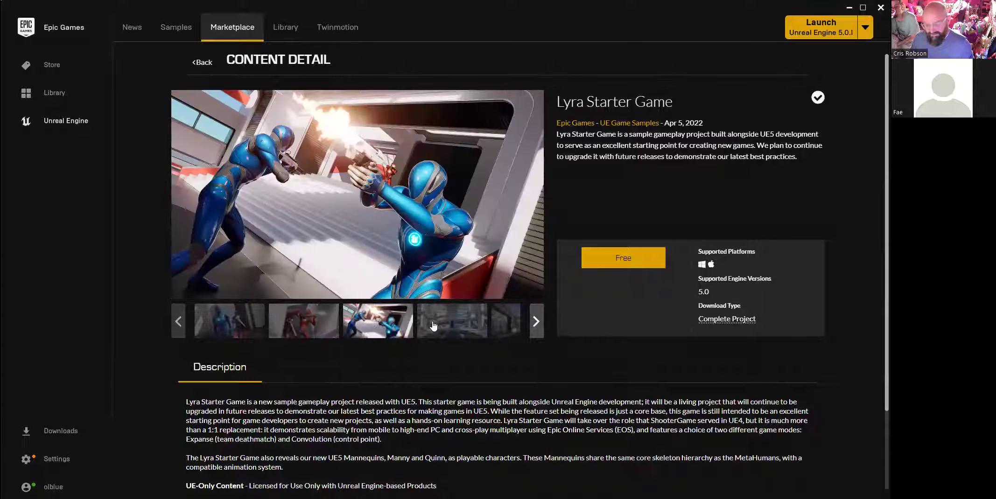
click(464, 332)
click(535, 327)
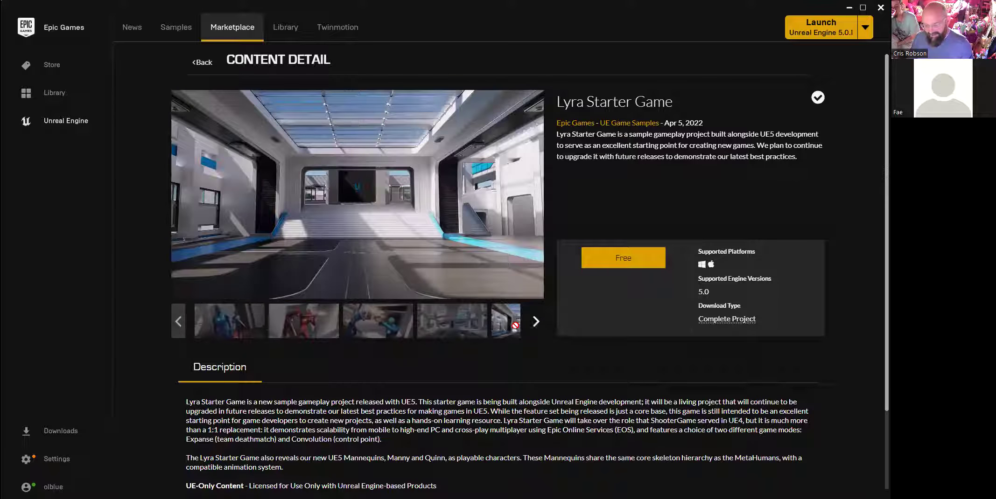
click(382, 327)
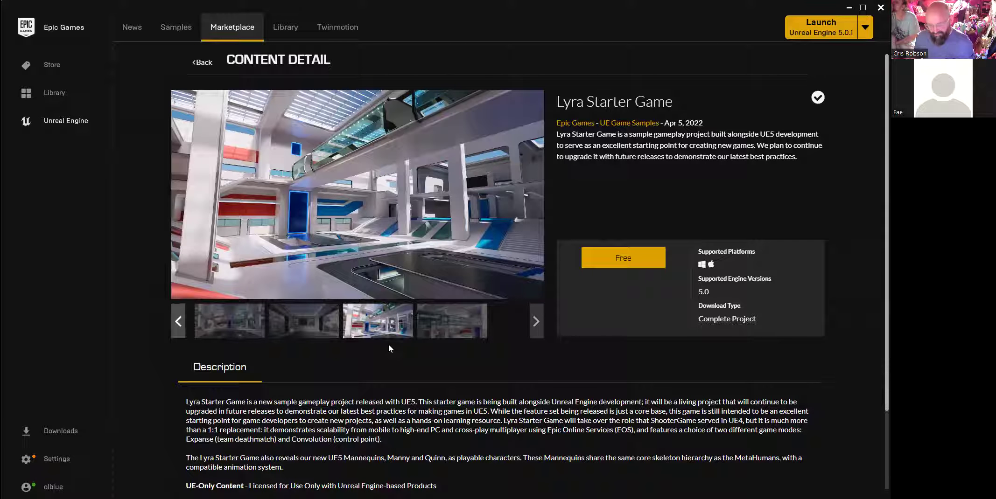
Step: Return to the launcher library, launch Unreal Engine 5.0.1 and maximize the editor window
click(285, 27)
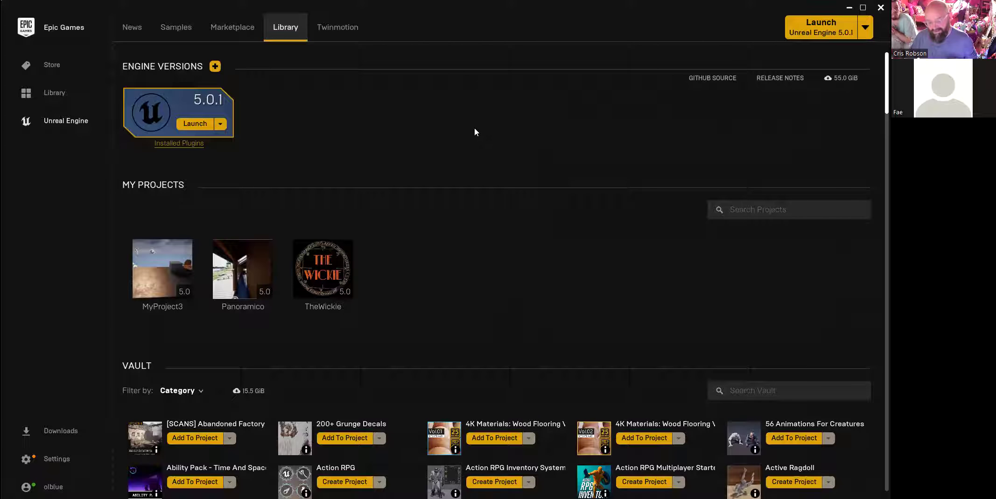
click(220, 124)
click(334, 131)
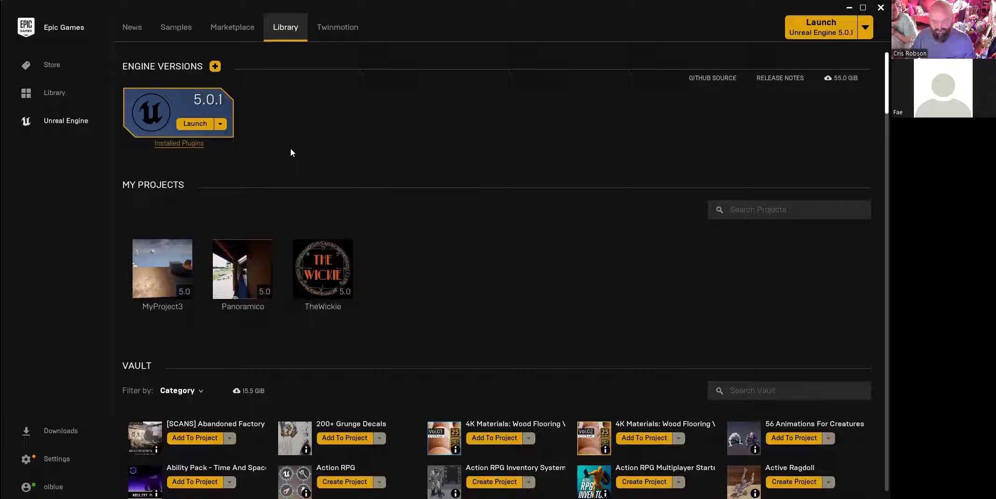
click(195, 124)
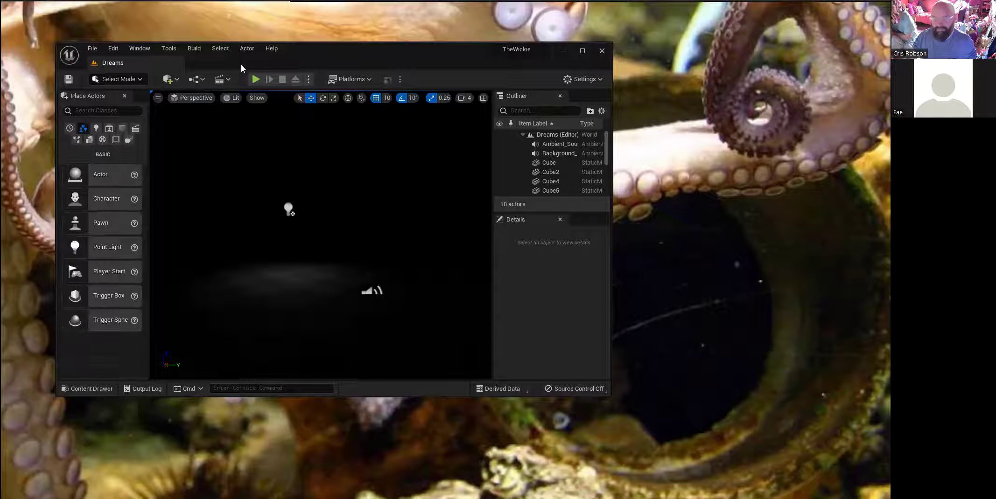
drag(304, 46, 284, 28)
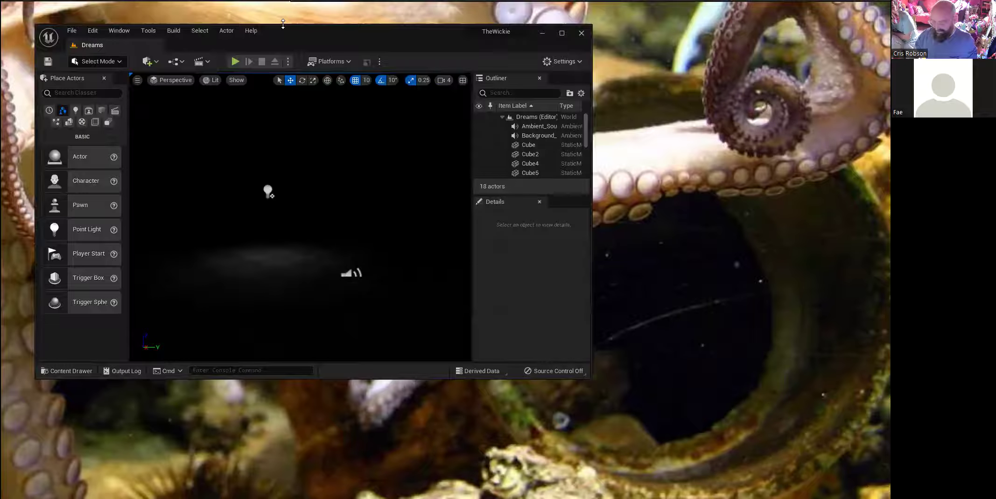
double_click(283, 27)
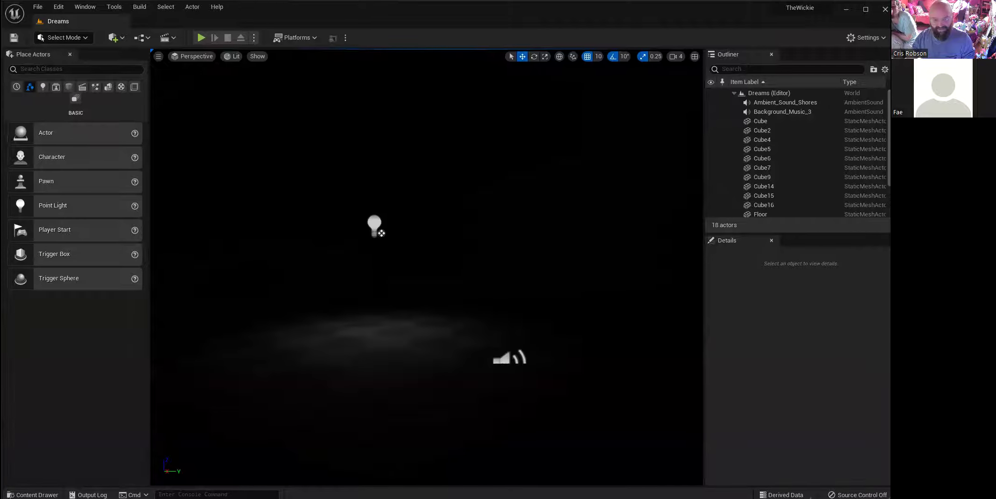
Step: Start a new project and preview the First Person, Third Person, Top Down, Virtual Reality, Handheld AR and Vehicle game templates
click(38, 6)
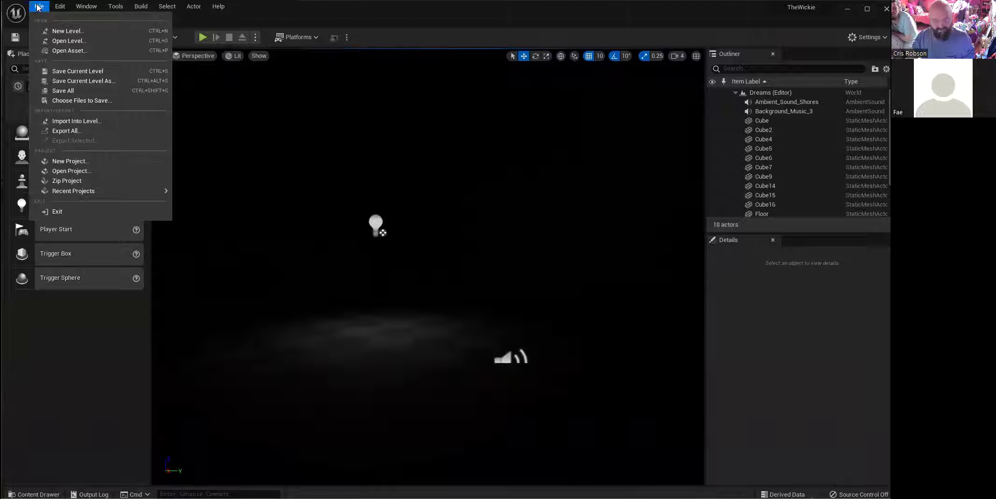
click(70, 161)
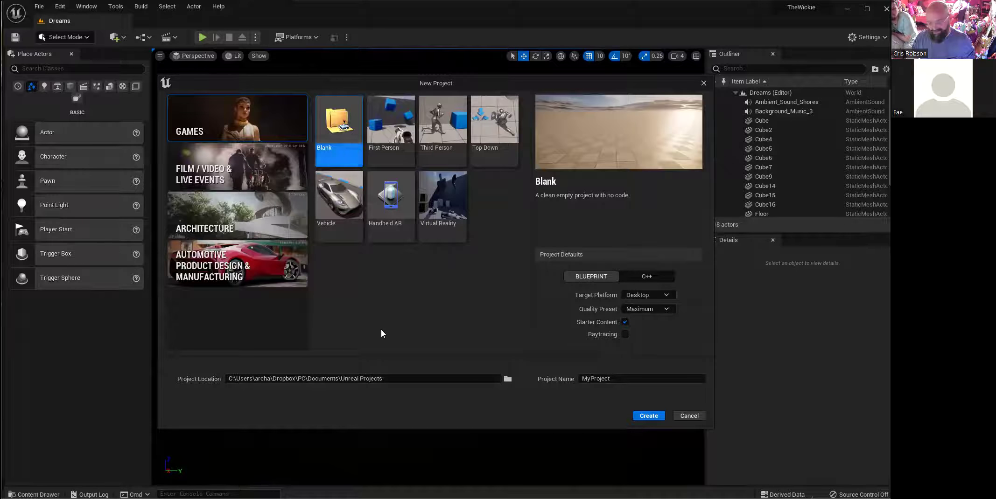
click(374, 143)
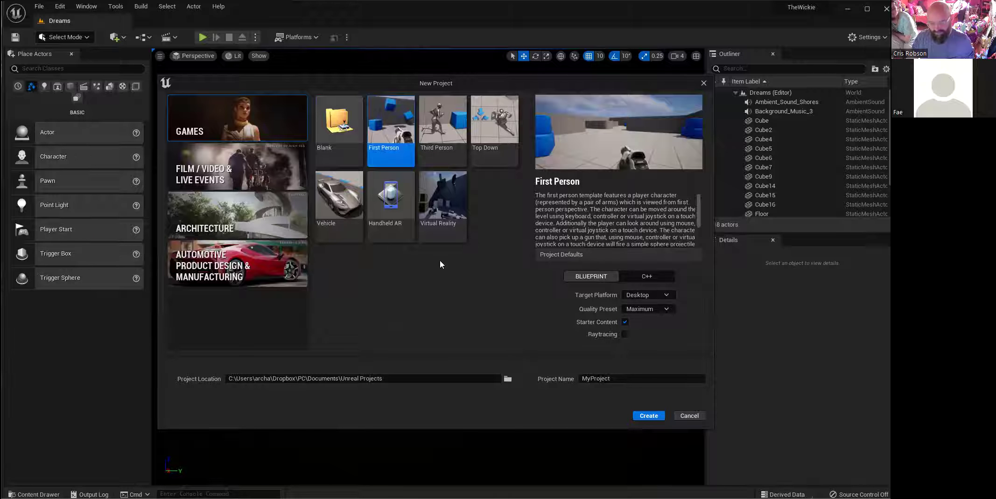
click(452, 137)
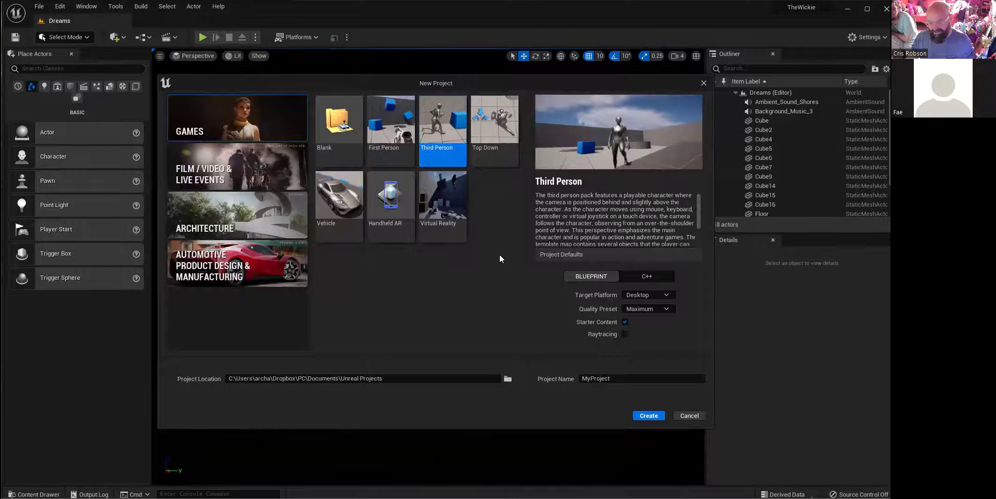
click(494, 131)
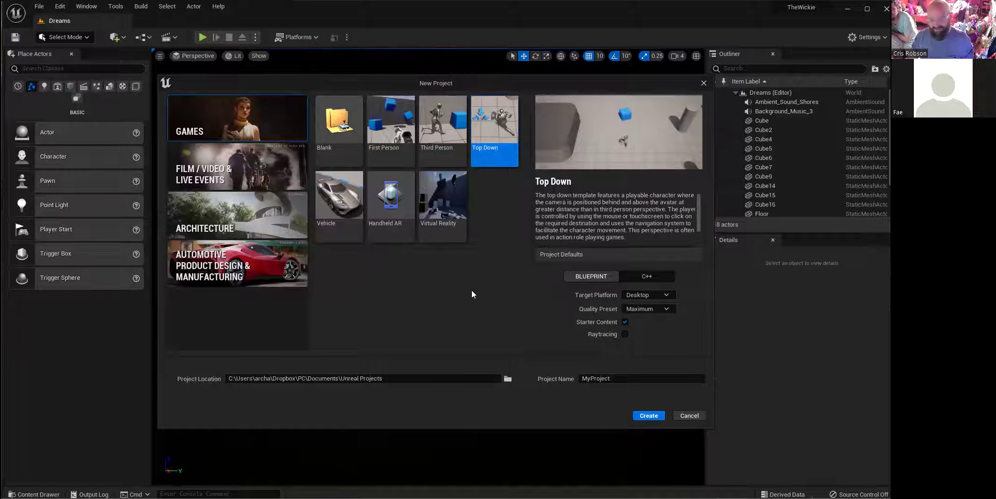
click(439, 217)
click(401, 237)
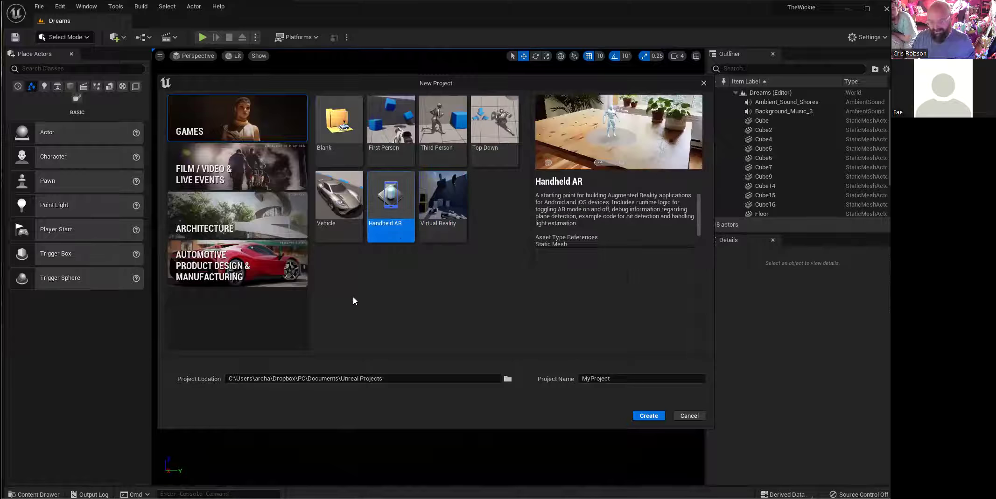
click(339, 222)
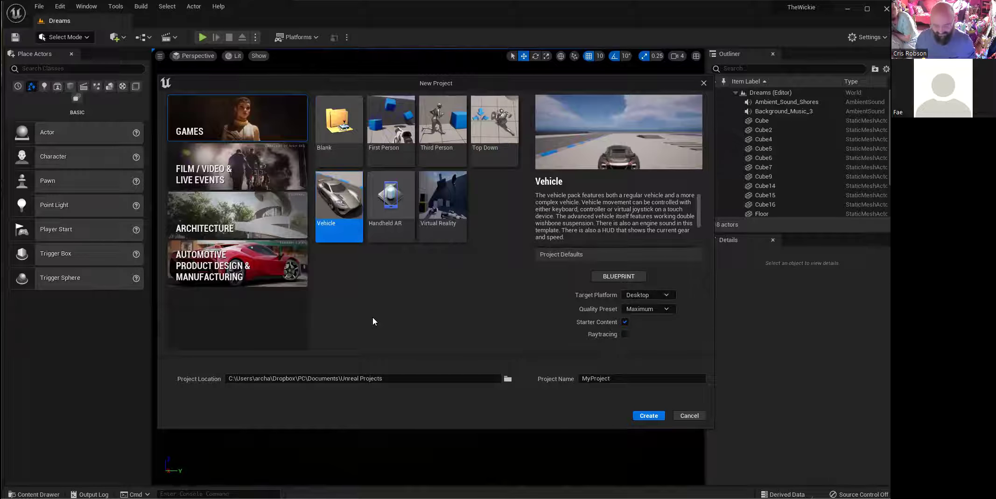
Step: Create the First Person Blueprint project MyProject for Desktop with Maximum quality and starter content, and update its project file
click(397, 145)
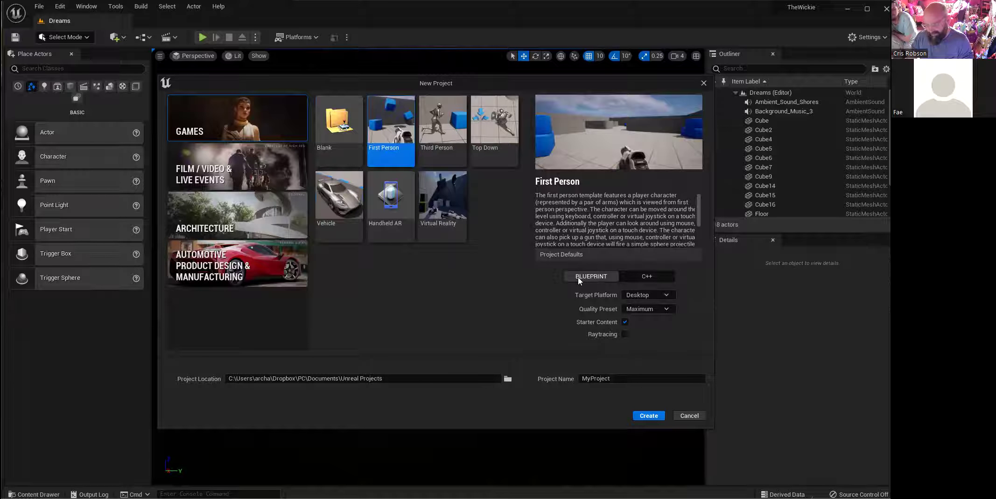
click(646, 277)
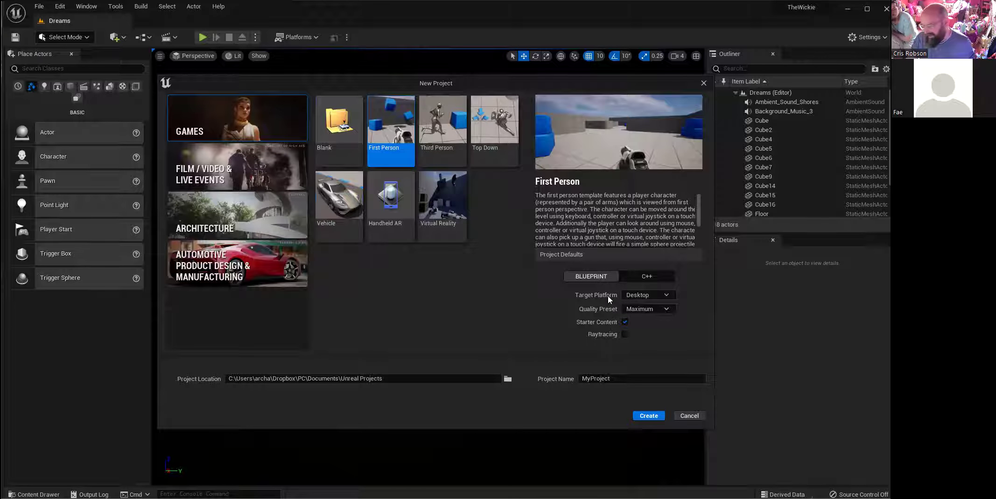
click(646, 292)
click(645, 292)
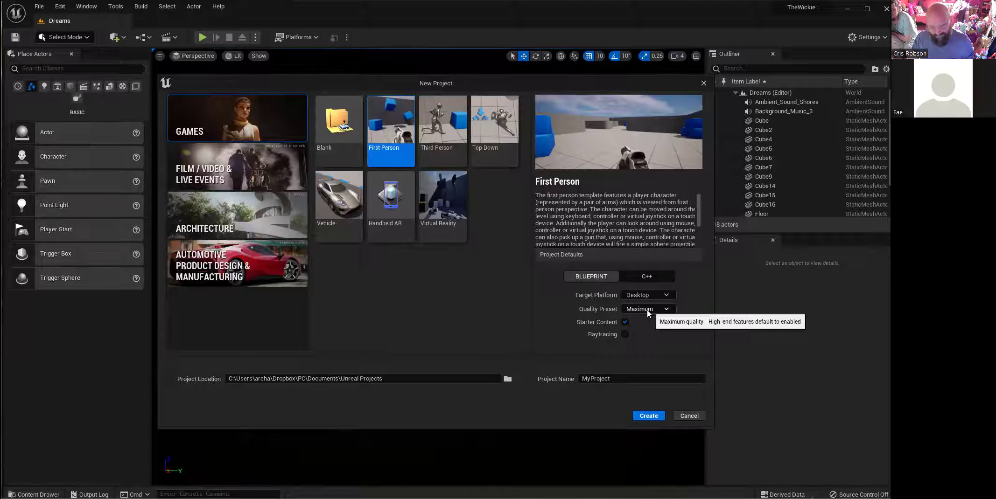
click(624, 322)
click(624, 322)
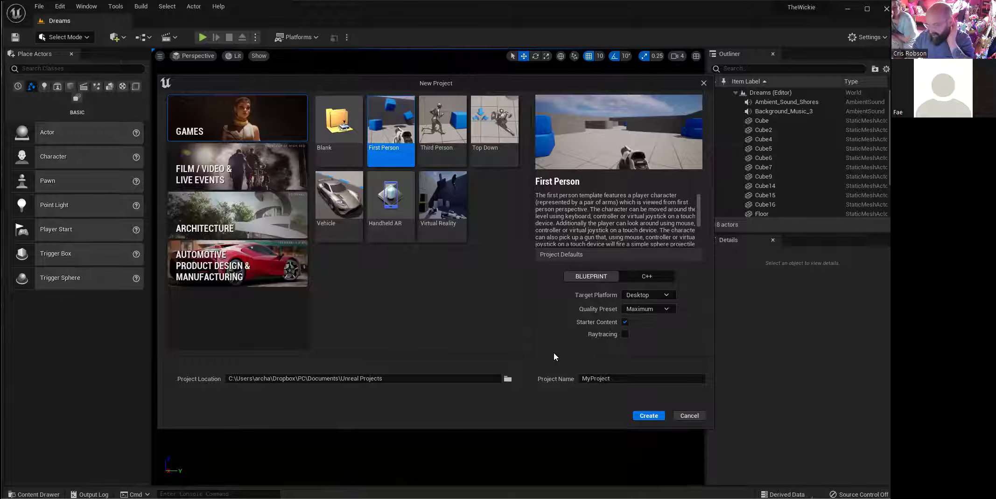
click(644, 417)
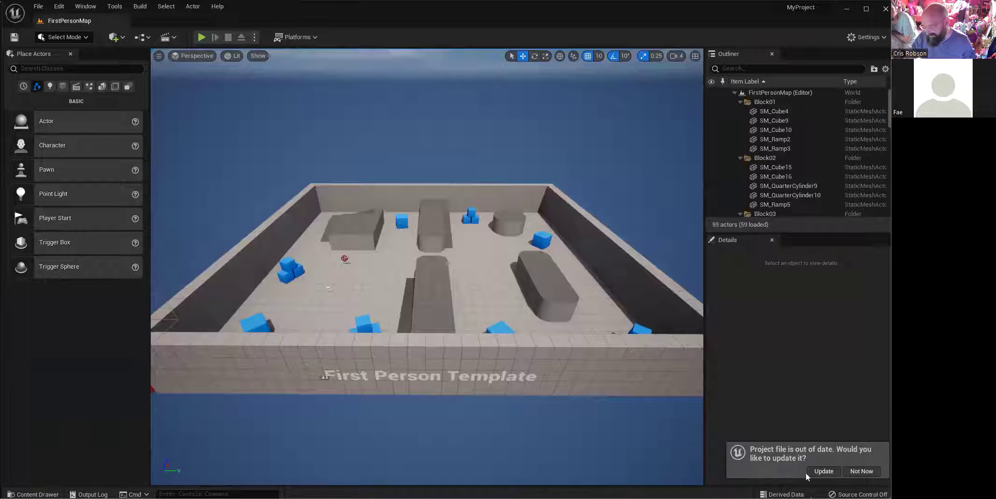
click(825, 472)
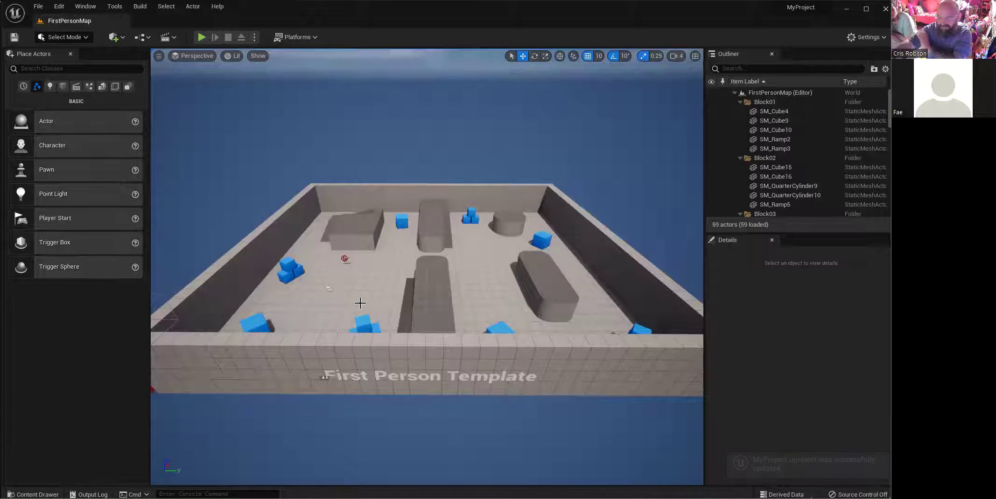
Step: Fly the view around the First Person level to examine its walls, blocks and blue cubes from several directions
right_drag(446, 317, 275, 325)
key(d)
key(w)
right_drag(426, 266, 308, 253)
right_drag(224, 315, 222, 315)
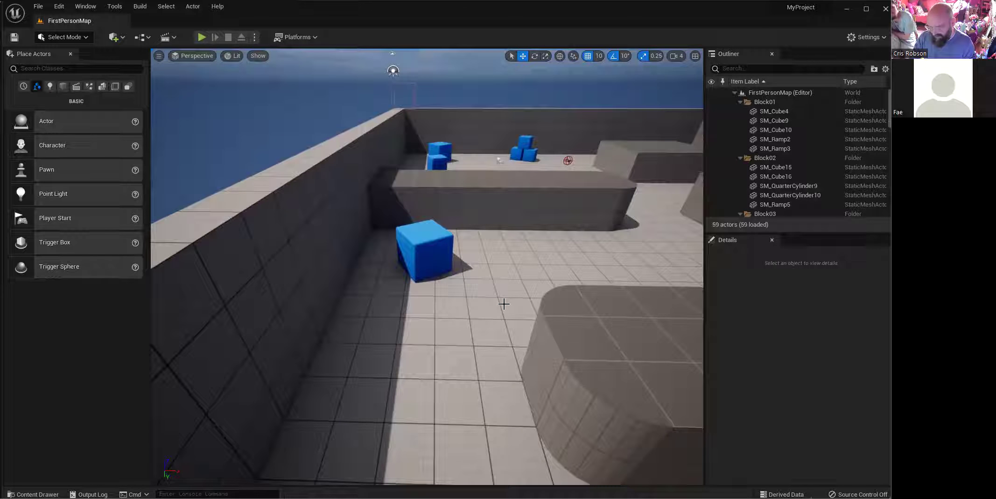
right_drag(426, 266, 402, 261)
key(w)
right_drag(459, 292, 459, 292)
key(s)
key(a)
key(d)
key(e)
key(q)
key(w)
key(s)
key(a)
mouse_move(376, 317)
middle_down()
mouse_move(359, 342)
mouse_move(359, 327)
middle_up()
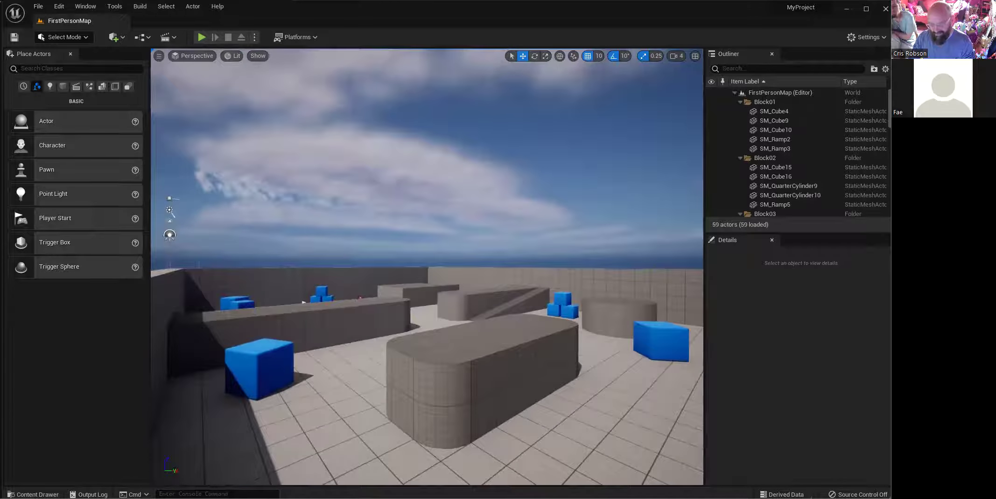
Step: Fly down between the long block and the outer wall and select the blue cube ahead
right_drag(442, 277, 435, 281)
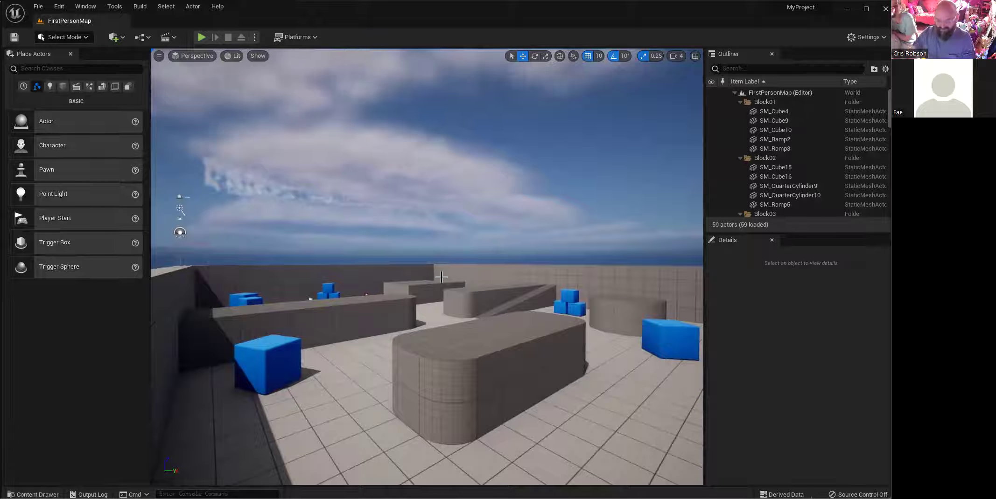
key(s)
right_drag(435, 281, 499, 294)
key(d)
key(w)
key(q)
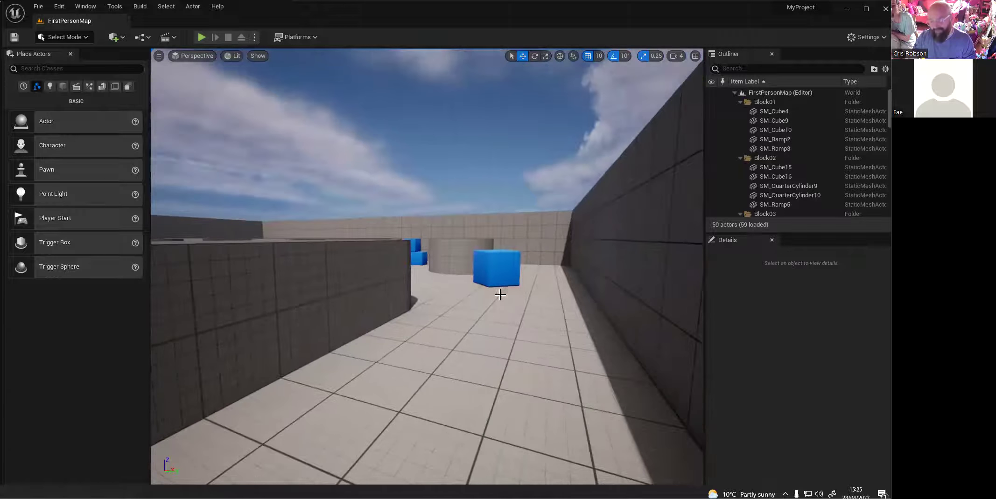
click(509, 268)
Step: Fly around the selected blue cube, focus the view on it, and orbit and zoom to inspect it
right_drag(453, 318, 449, 242)
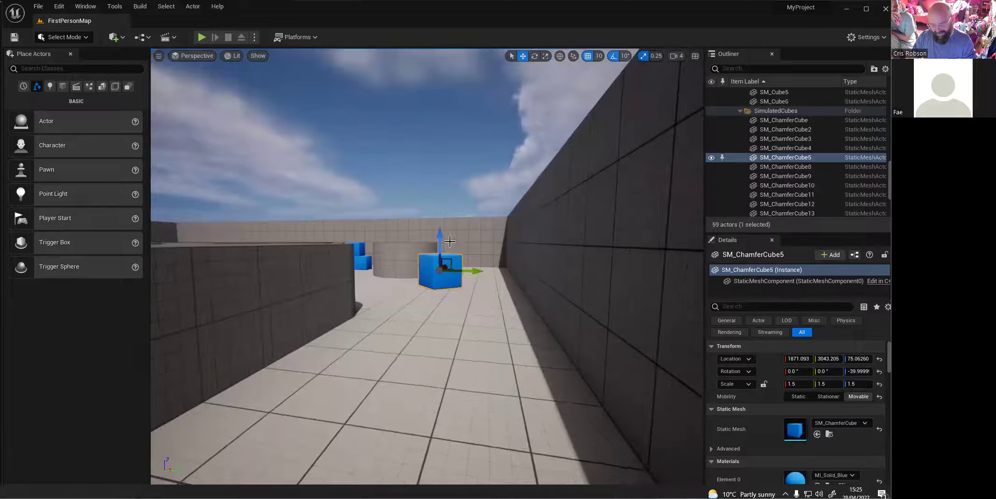
right_drag(371, 325, 409, 334)
key(w)
key(s)
key(w)
key(a)
key(w)
key(s)
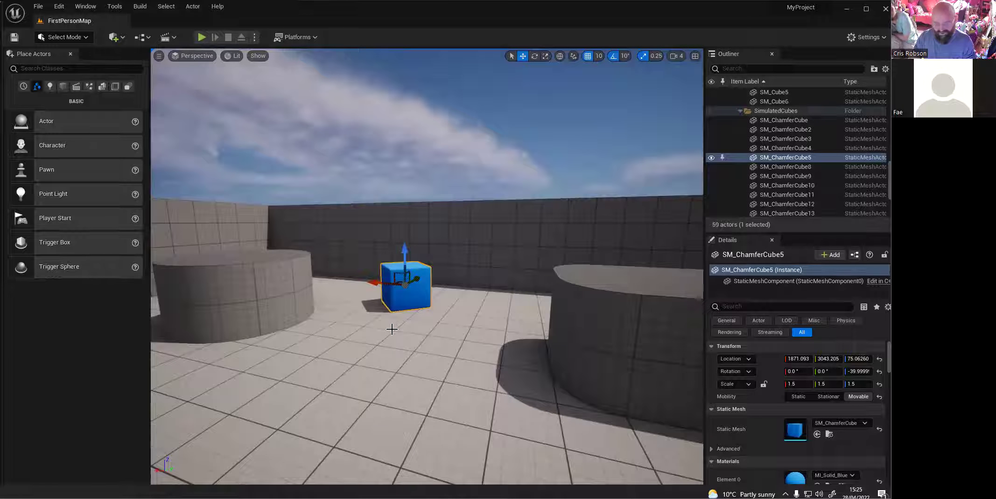
key(f)
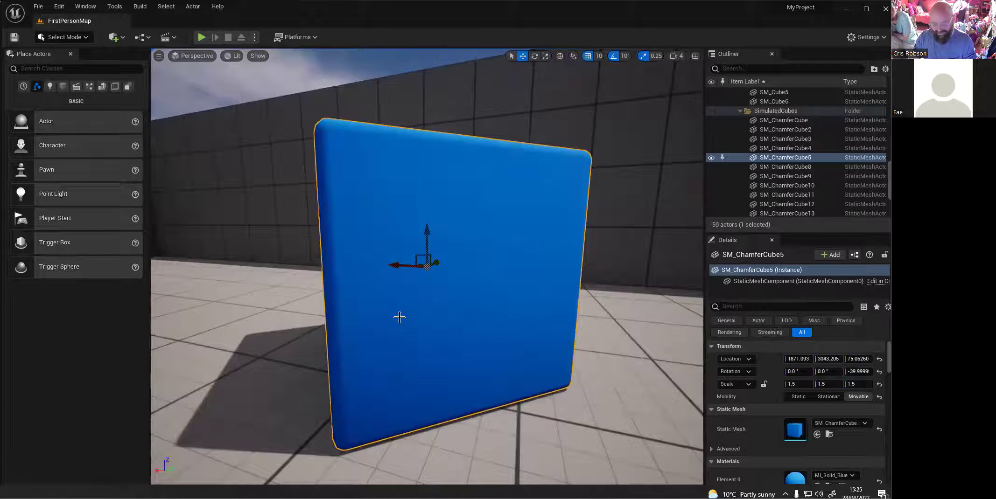
alt+drag(409, 334, 397, 373)
alt+right_drag(396, 287, 448, 275)
alt+drag(409, 334, 409, 334)
alt+right_drag(409, 333, 448, 334)
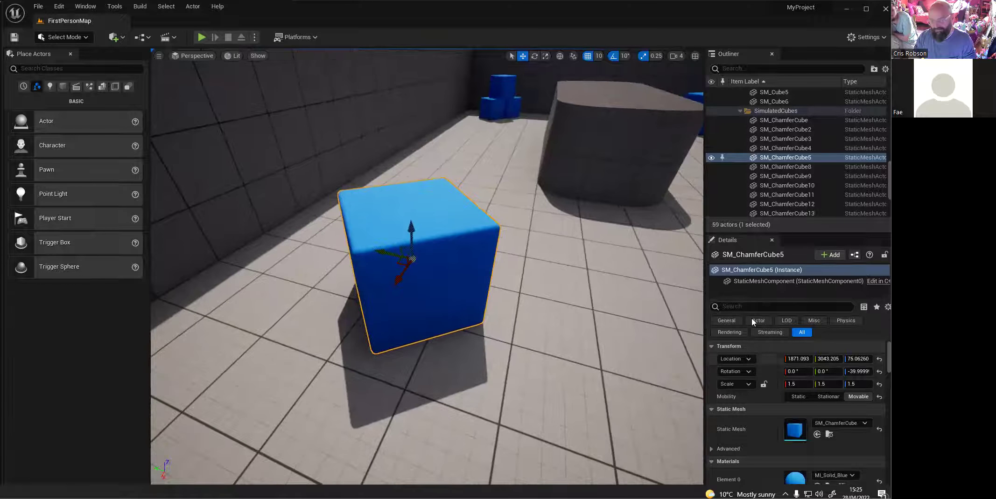
Step: Reselect the nearby blue cube from the actor list, and select the top cube of the distant stack
click(573, 304)
click(428, 270)
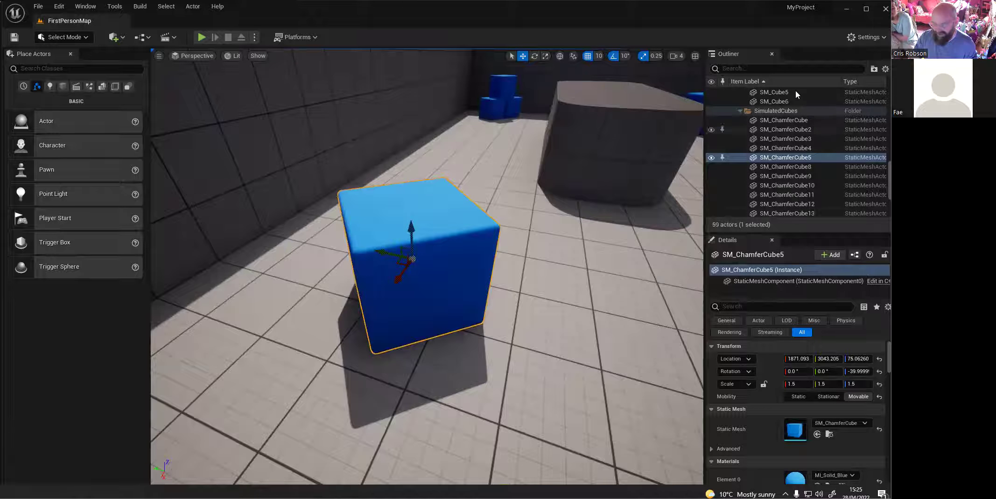
click(790, 158)
right_drag(472, 330, 519, 166)
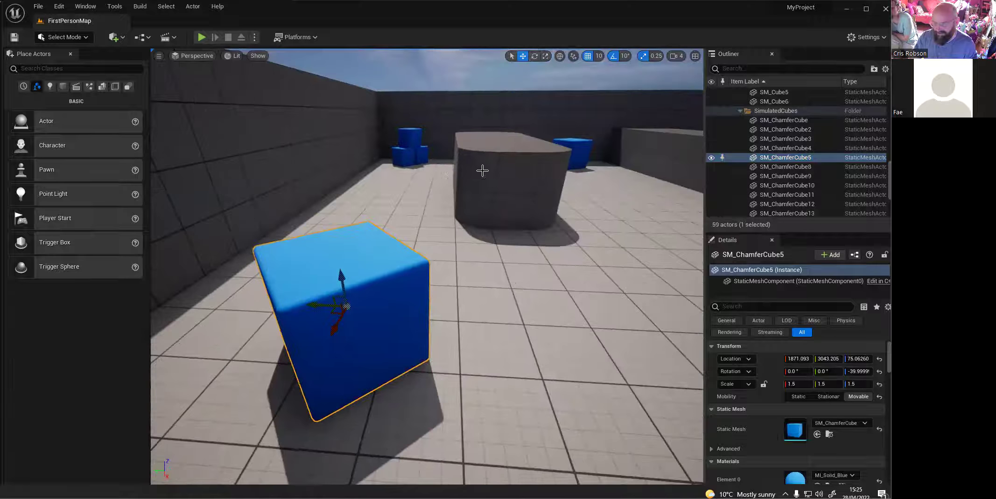
click(407, 155)
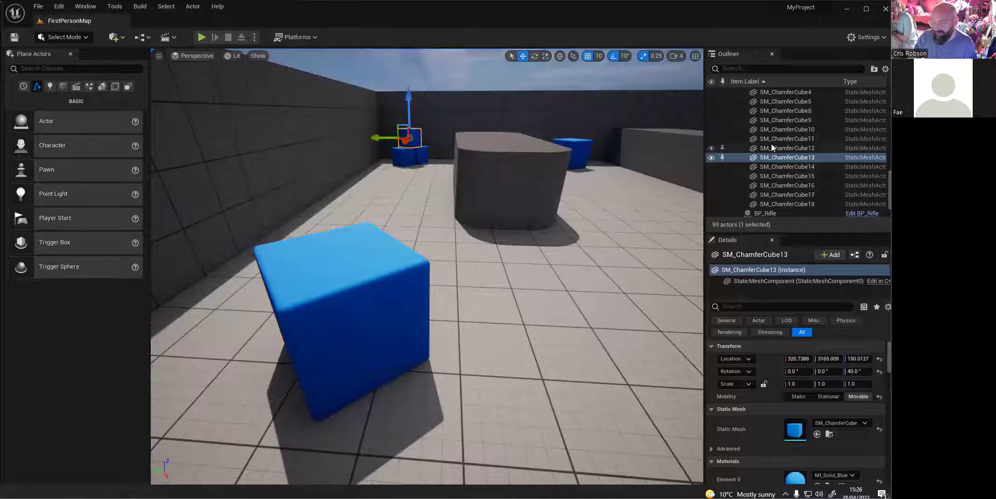
Step: Select the blue cube SM_ChamferCube5 from the actor list, followed by SM_ChamferCube4, and turn the view towards it
click(782, 105)
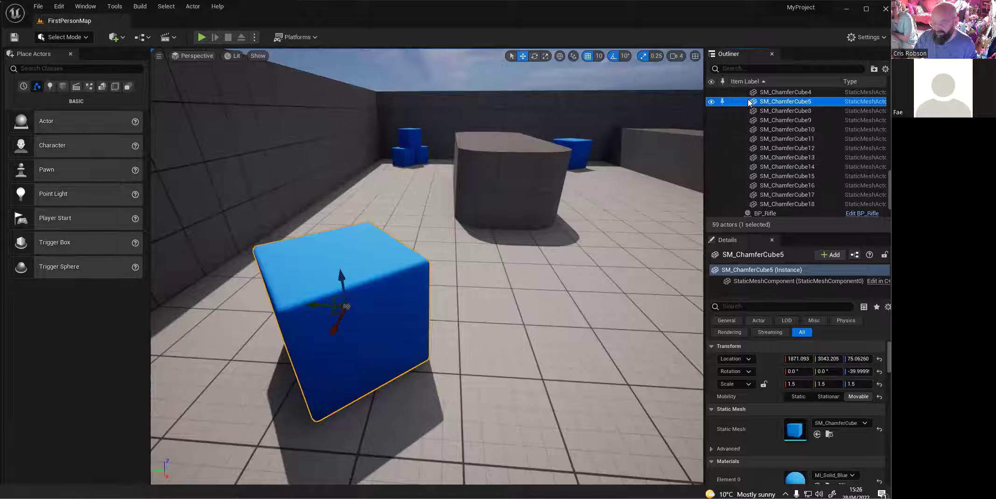
click(770, 92)
mouse_move(474, 332)
right_down()
mouse_move(663, 307)
mouse_move(602, 284)
mouse_move(485, 334)
right_up()
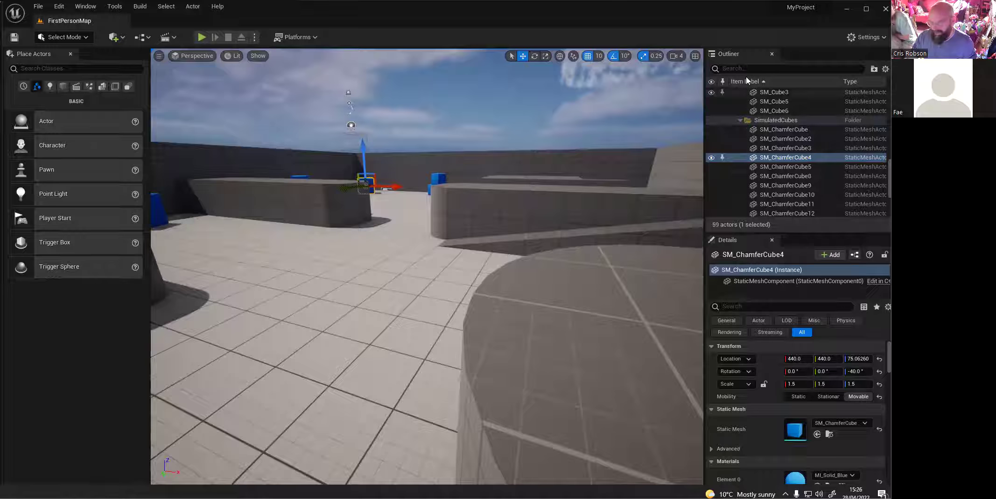
Step: Filter the level's actor list by "cube", look through the matching entries, and clear the filter
click(769, 70)
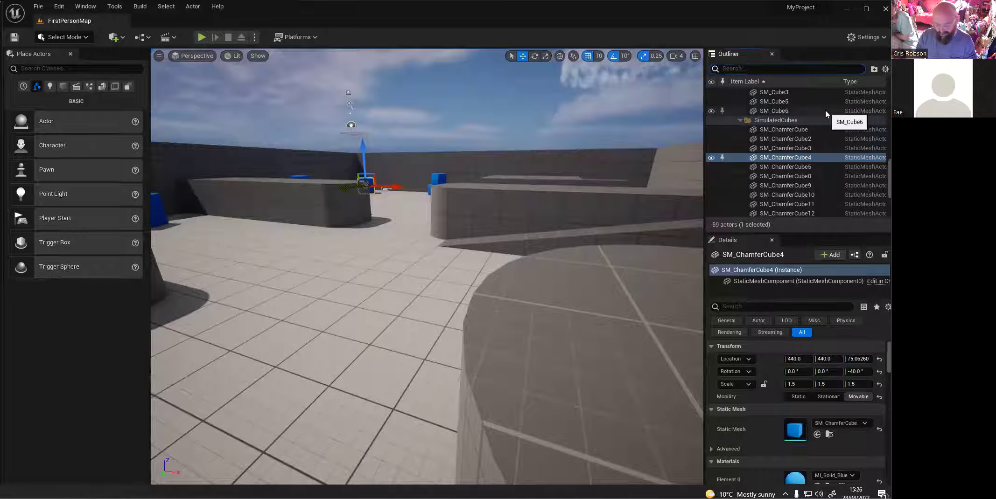
text(cube)
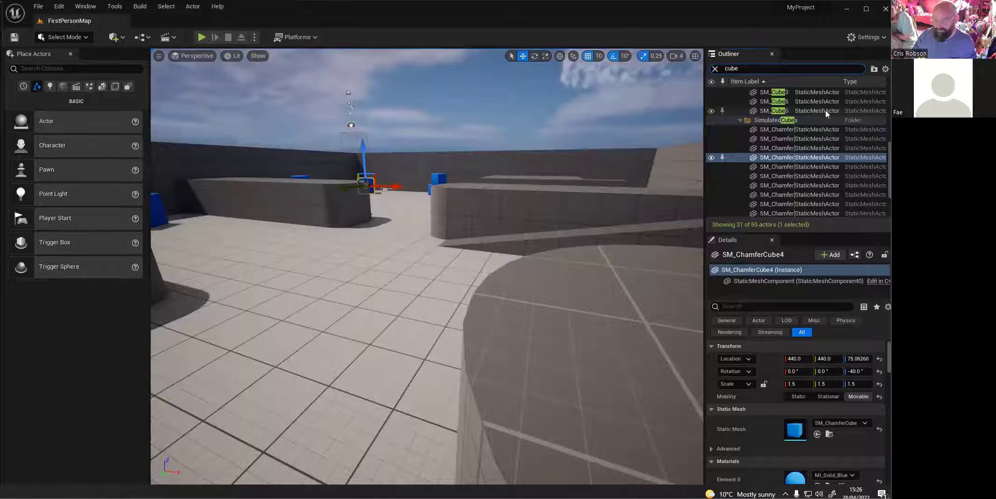
scroll(818, 134, up, 6)
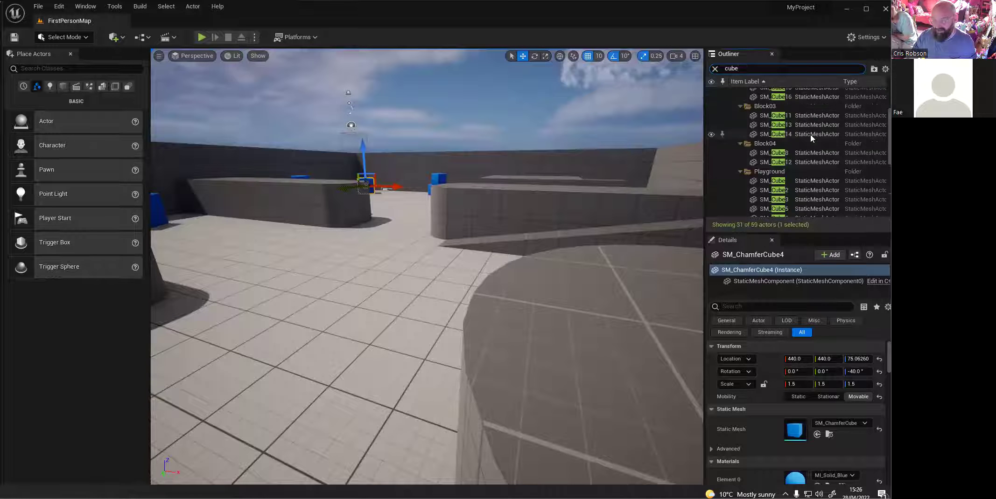
click(714, 69)
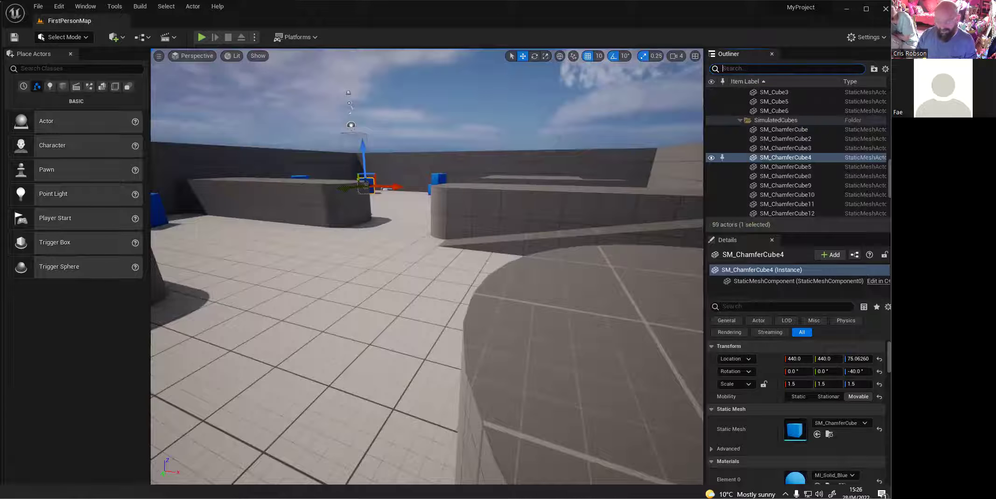
Step: Try filtering the actor list by "static me" and by "par", and clear the search again
text(static )
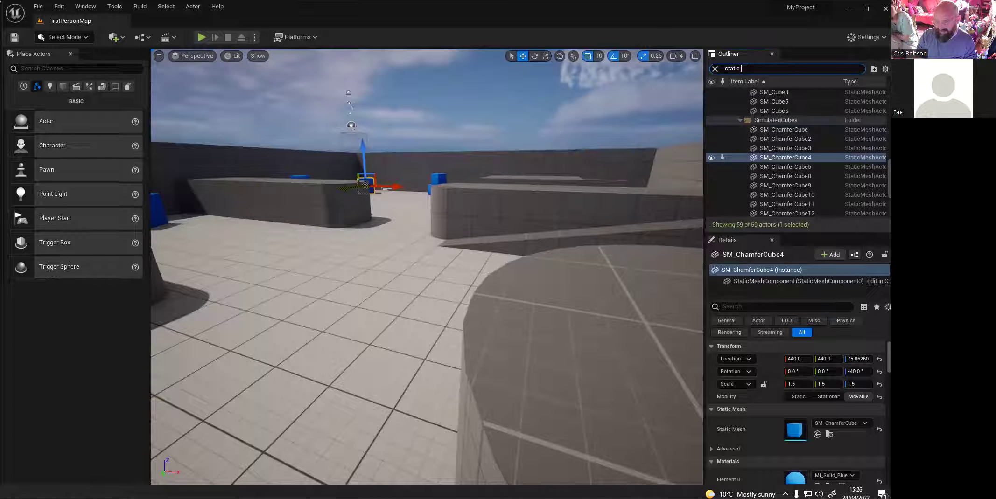
text(me)
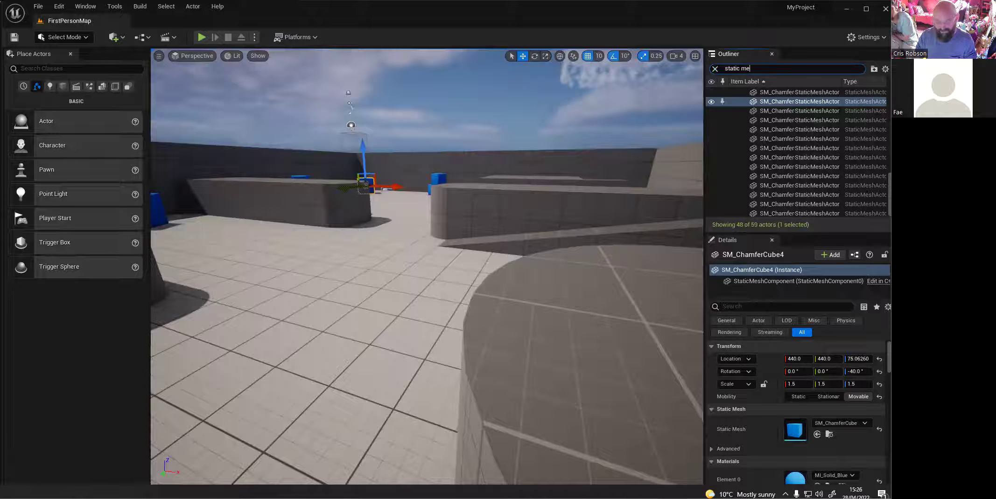
text(pa)
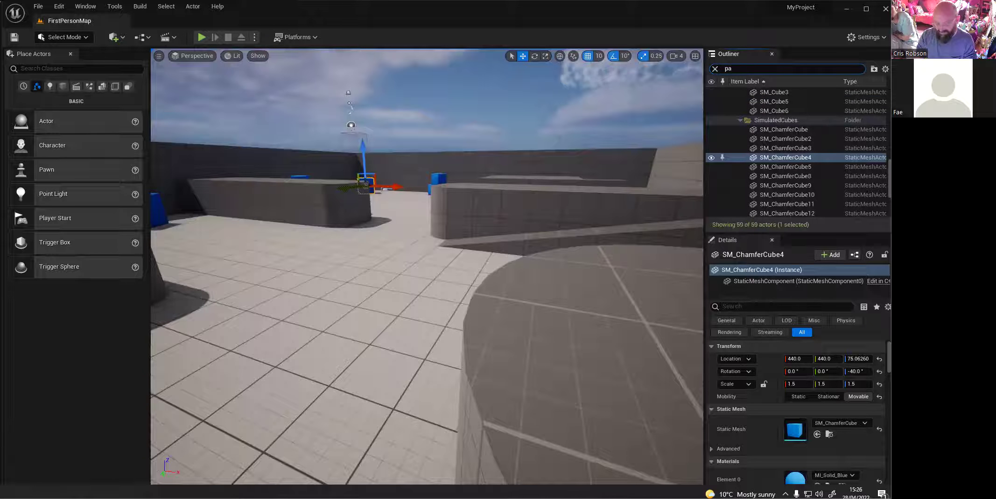
text(tric)
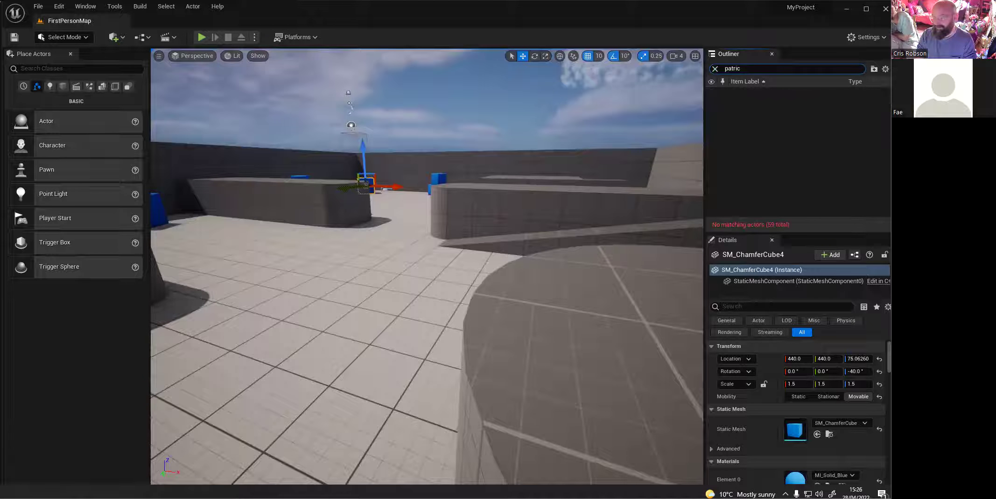
key(BackSpace)
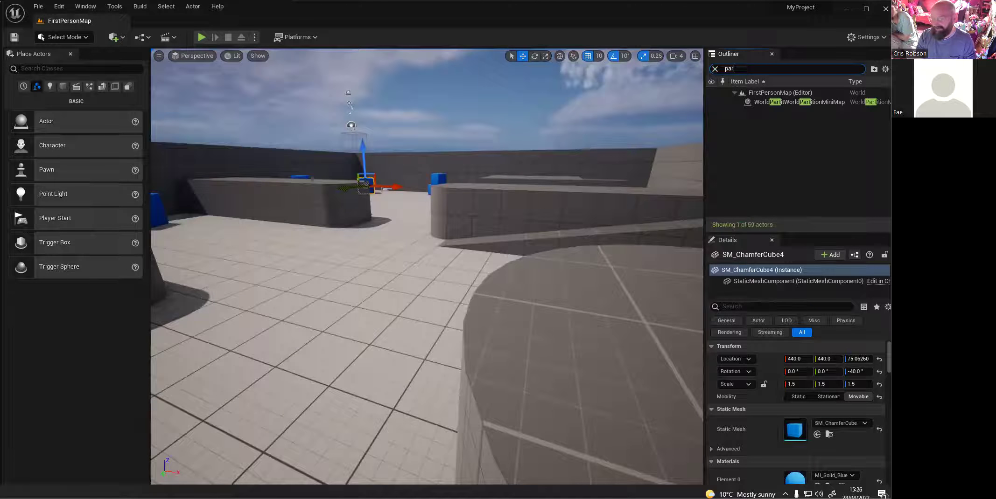
key(BackSpace)
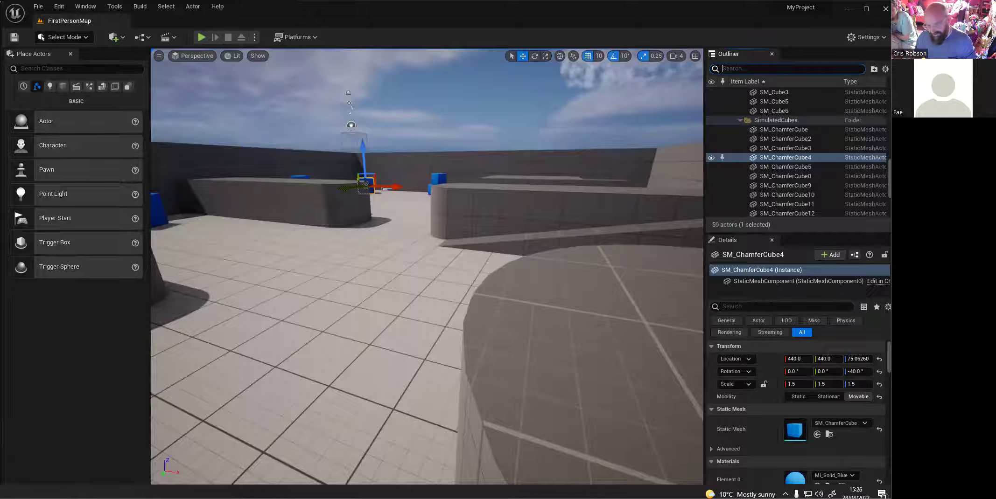
Step: Fly the view past the long blocks to the player start marker and look at the cube stack near the wall
right_drag(374, 253, 350, 254)
key(w)
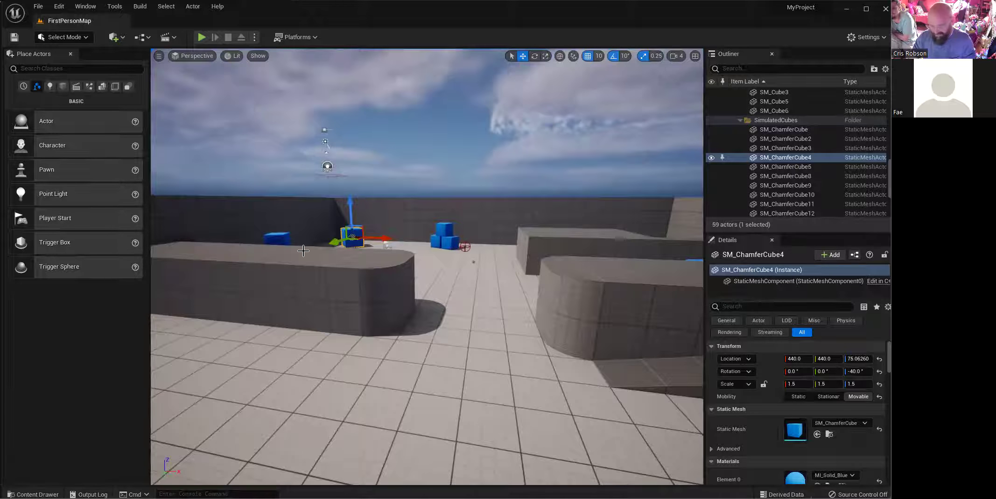
right_drag(402, 331, 24, 303)
key(w)
key(e)
key(w)
key(a)
key(w)
right_drag(440, 308, 490, 292)
key(a)
key(q)
right_drag(418, 294, 403, 332)
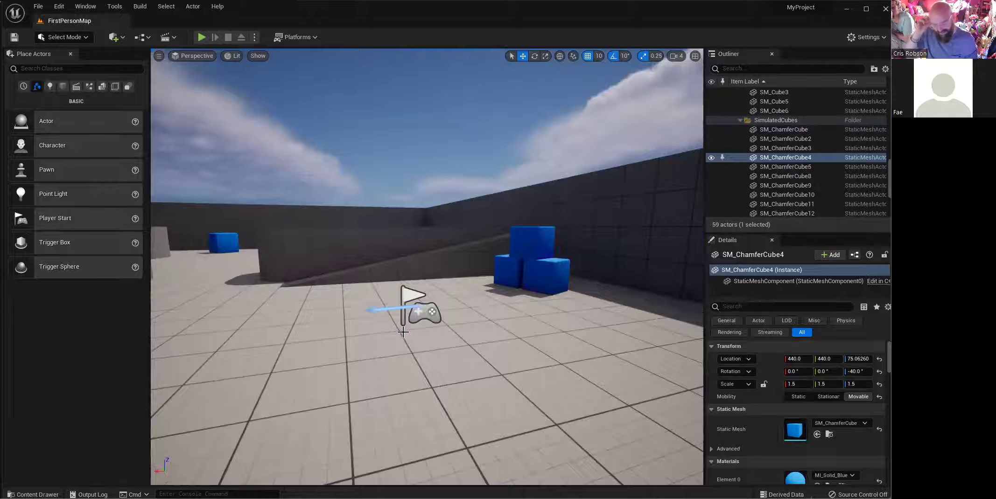
Step: Fly along the outer wall and around the blocks, ending at the open floor facing the gap between the long blocks
right_drag(434, 320, 401, 330)
key(w)
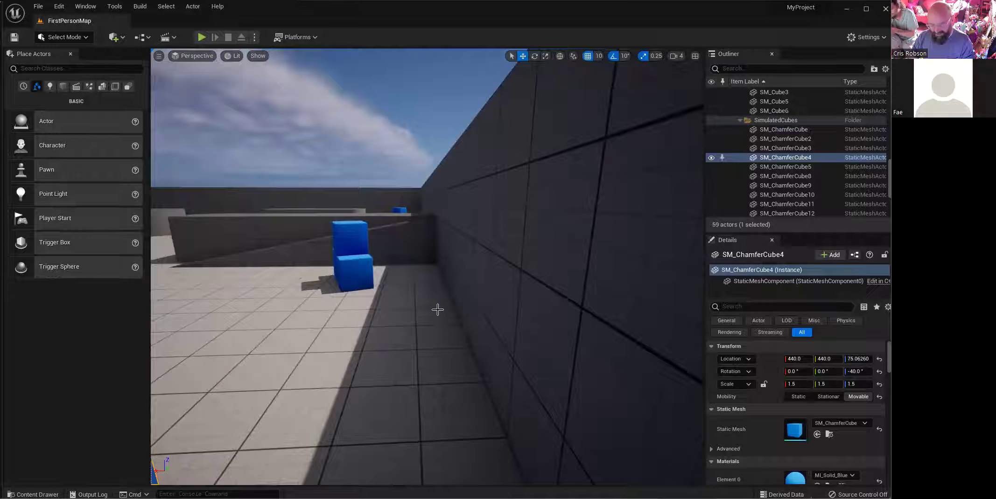
right_drag(467, 369, 467, 368)
right_drag(379, 318, 379, 318)
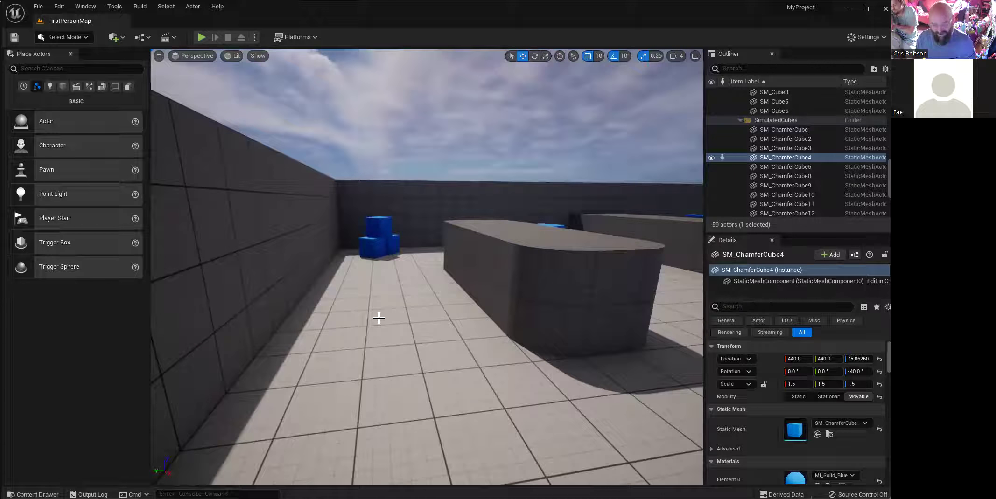
right_drag(379, 225, 378, 224)
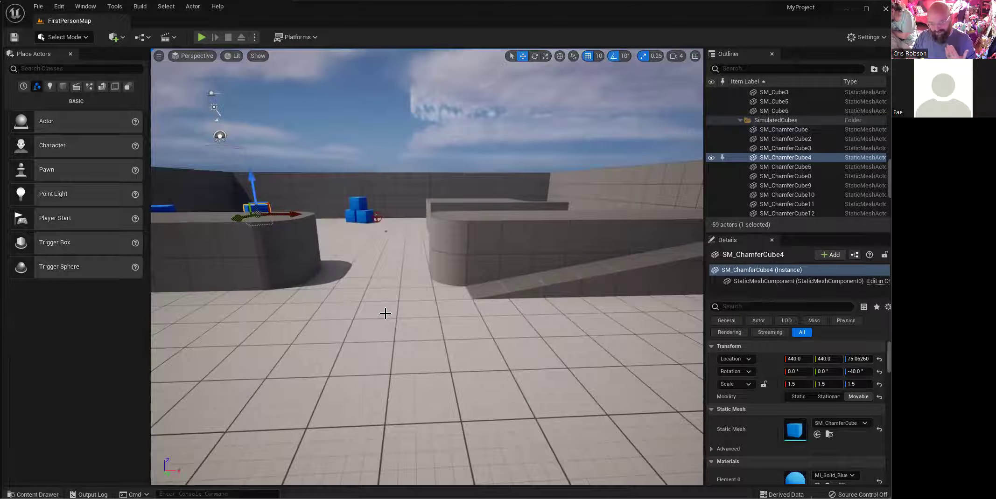
right_drag(402, 341, 402, 341)
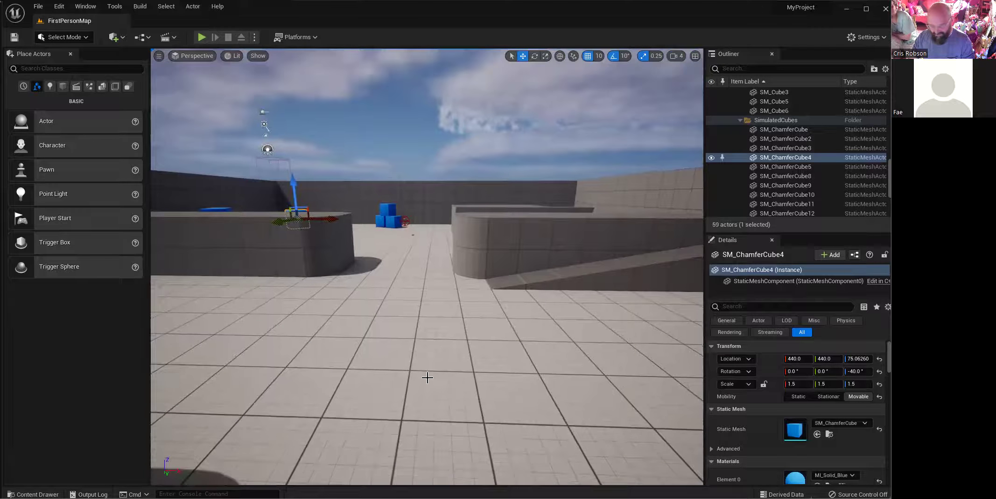
Step: Place a basic Cube shape on the open floor at X 1500, Y 2350 and raise it to Z 50
click(63, 87)
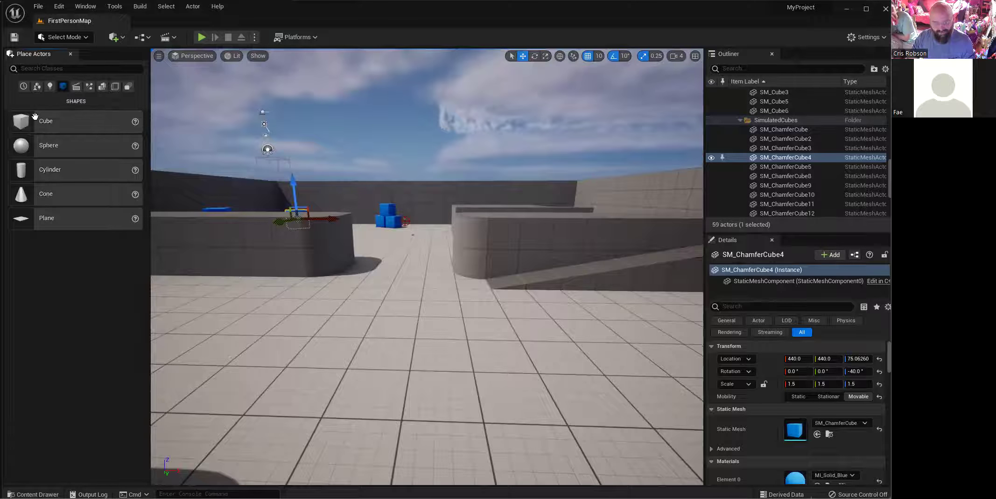
drag(44, 121, 359, 346)
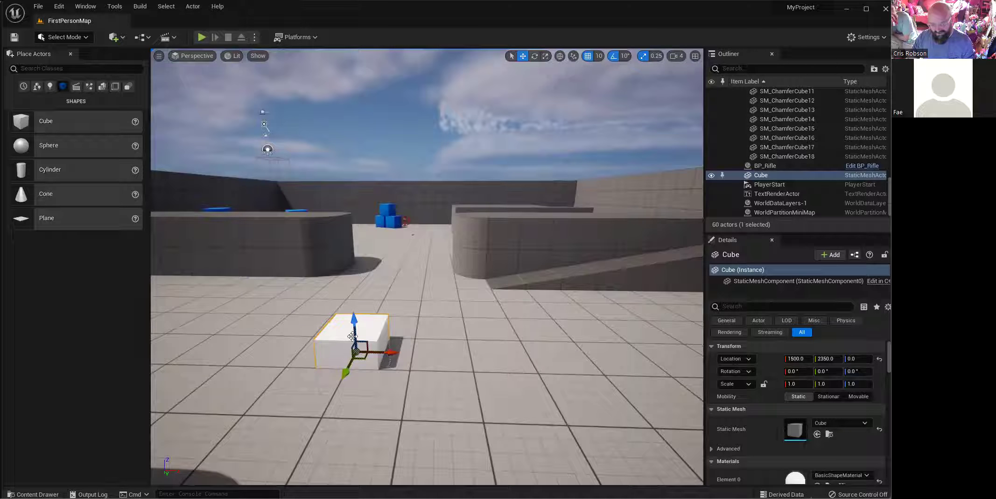
drag(356, 328, 359, 303)
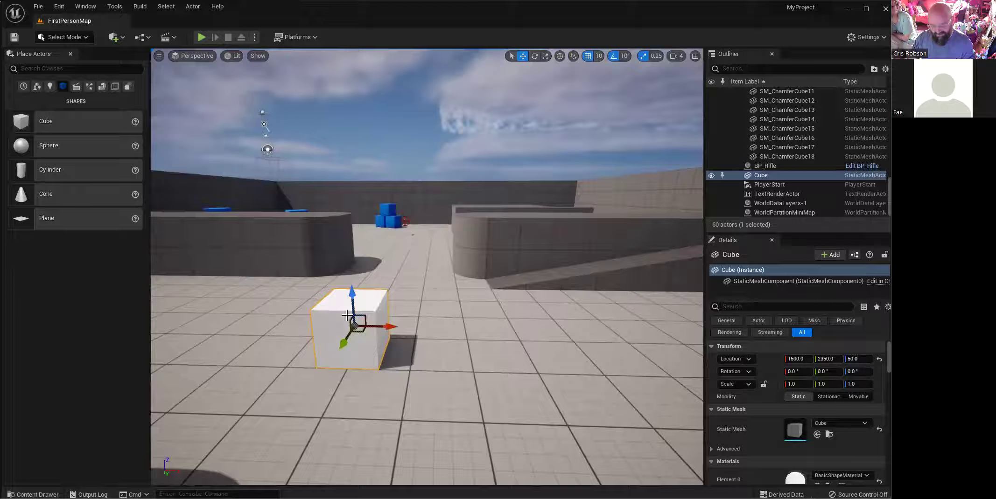
Step: Try moving the white cube vertically with grid snap sizes 10 and 100, and restore the snap size to 10
mouse_move(352, 305)
mouse_down()
mouse_move(346, 233)
mouse_move(354, 292)
mouse_up()
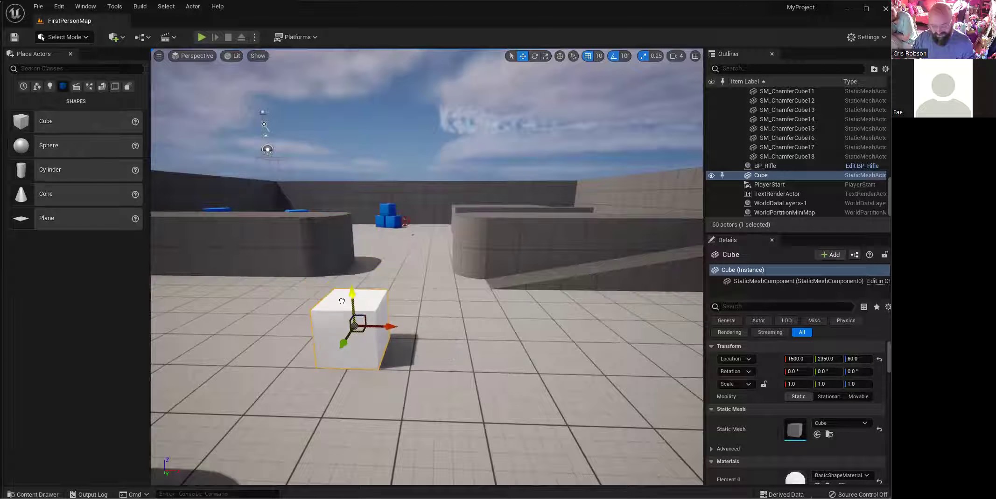
click(602, 57)
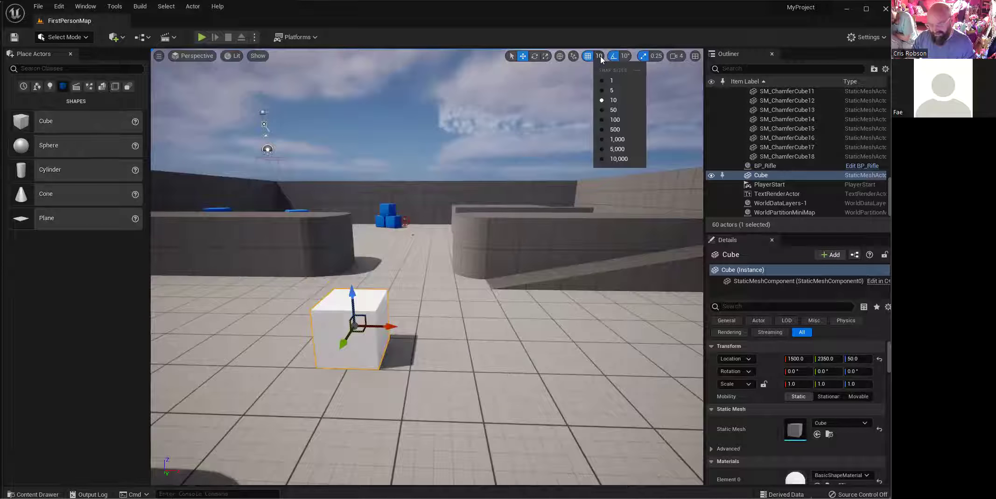
click(503, 174)
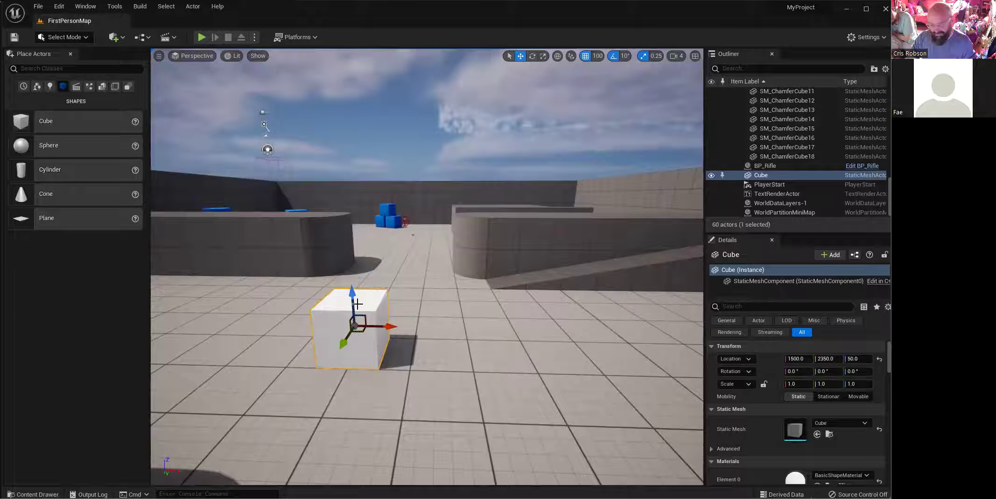
mouse_move(354, 304)
mouse_down()
mouse_move(361, 251)
mouse_move(360, 303)
mouse_up()
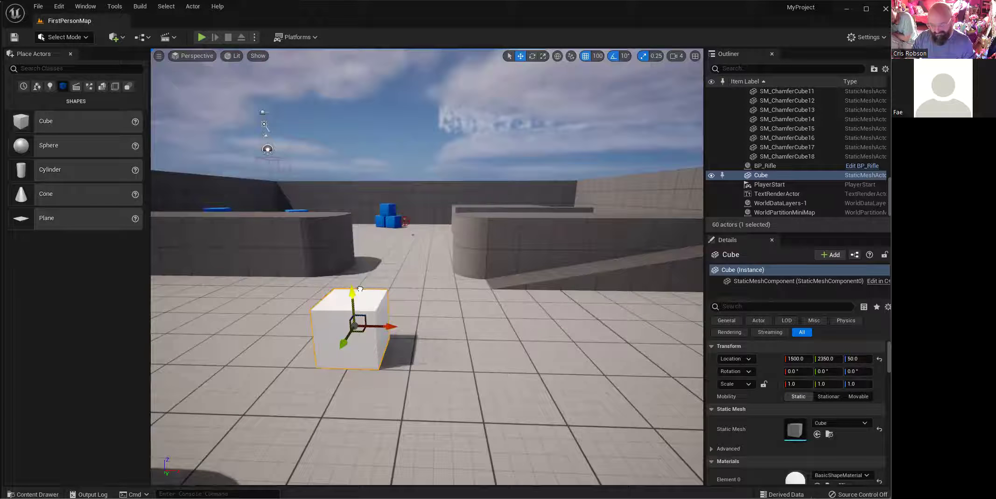
click(597, 56)
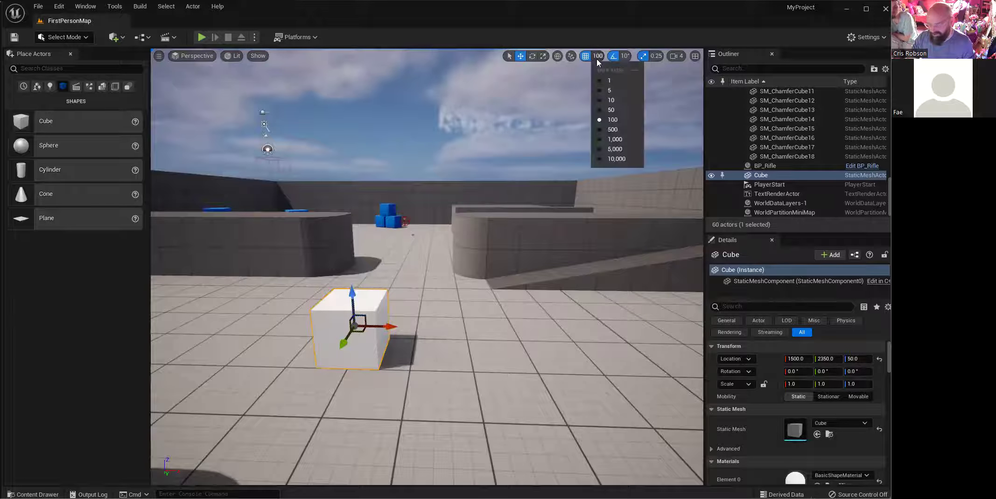
click(607, 100)
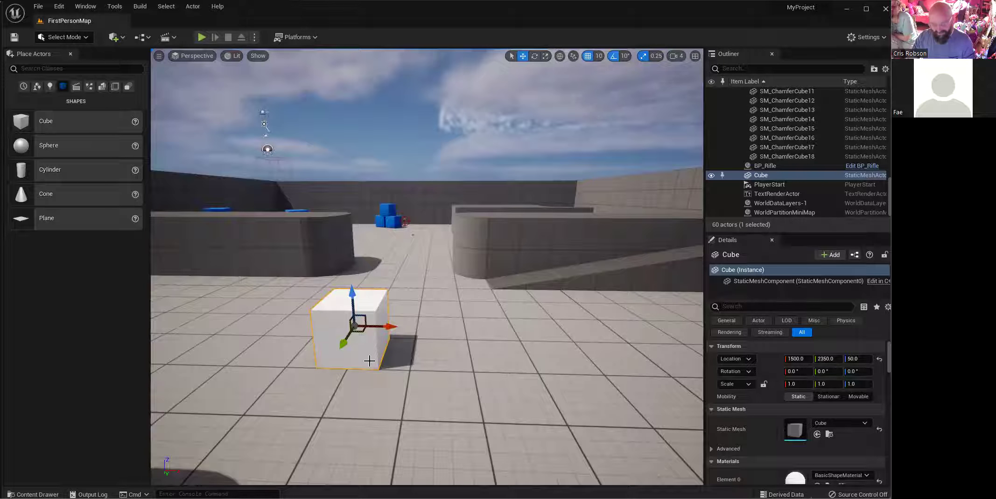
Step: Cycle the selected cube's transform gizmo repeatedly through the scale, rotate and move modes to compare them
mouse_move(384, 355)
right_down()
mouse_move(402, 359)
mouse_move(376, 354)
right_up()
key(r)
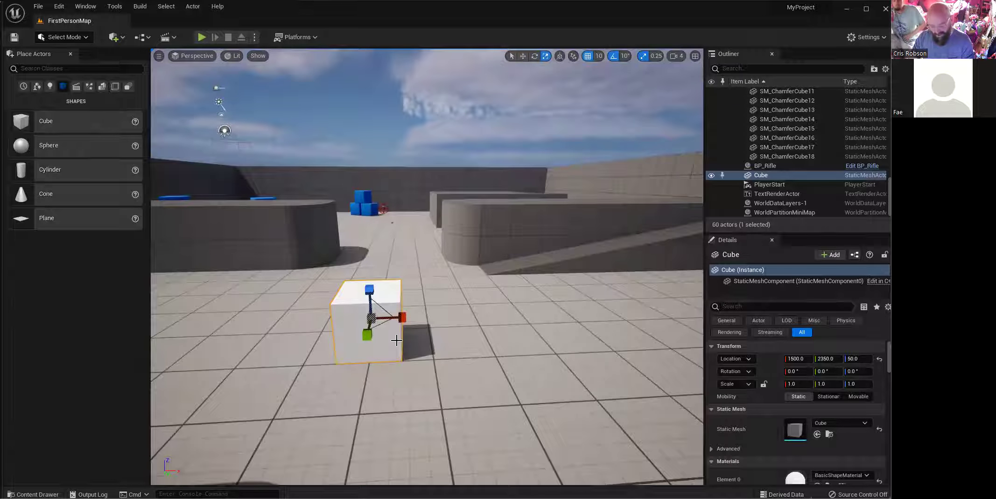
key(e)
key(r)
key(w)
key(e)
key(w)
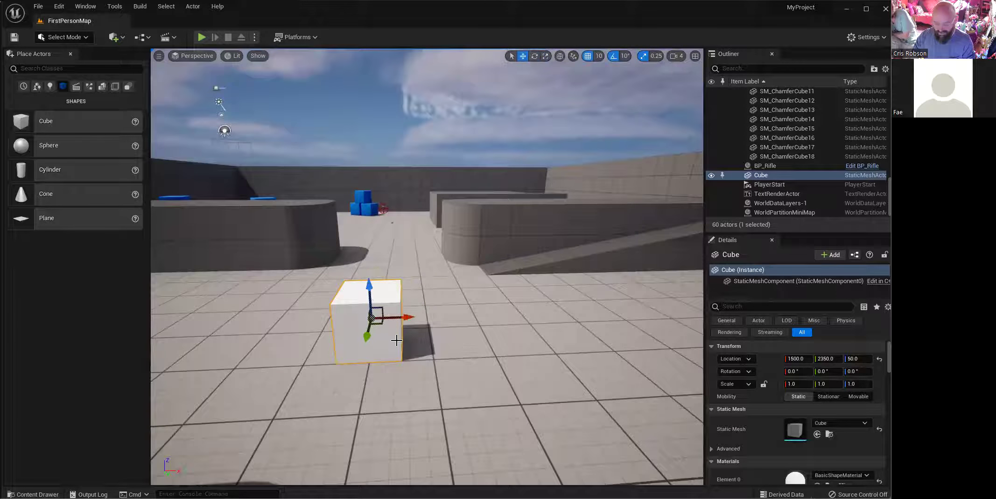
key(e)
key(w)
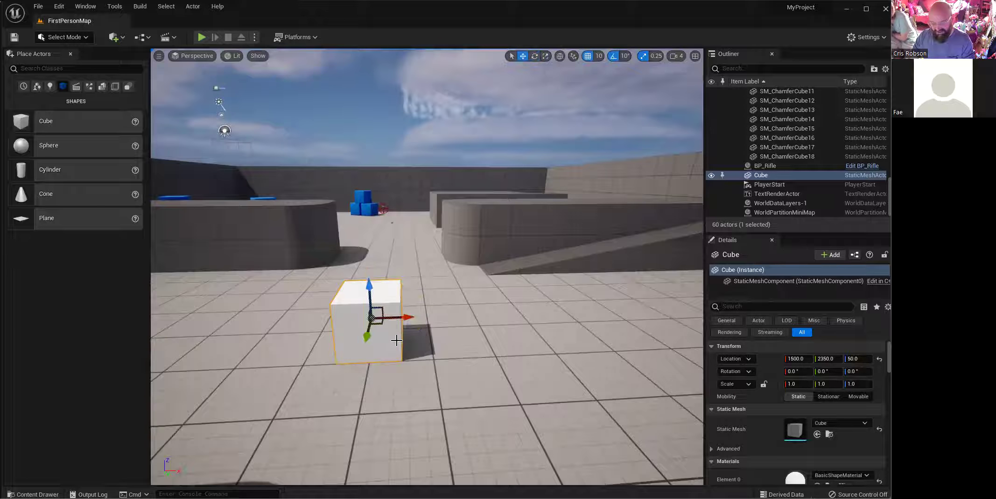
key(e)
key(r)
key(w)
key(e)
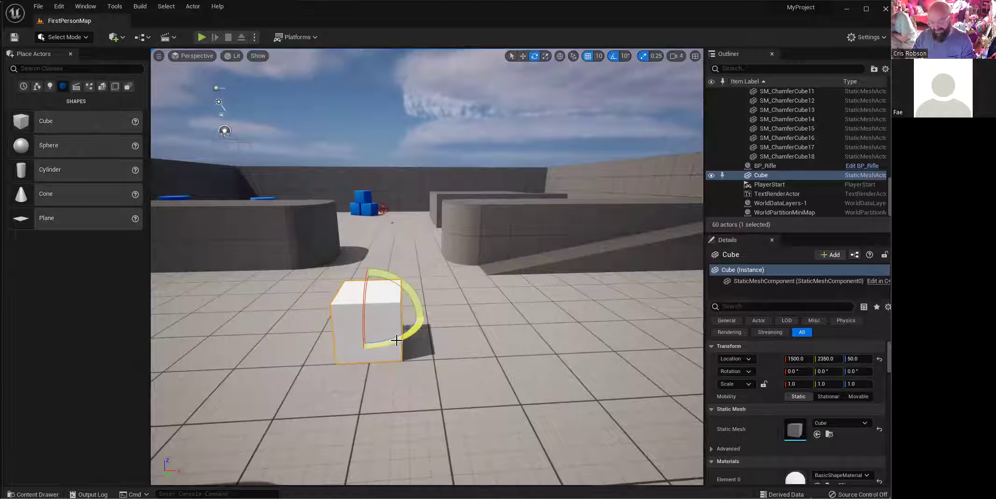
Step: Scale the cube to 0.25 along X, and toggle scale grid snapping off and on again
key(r)
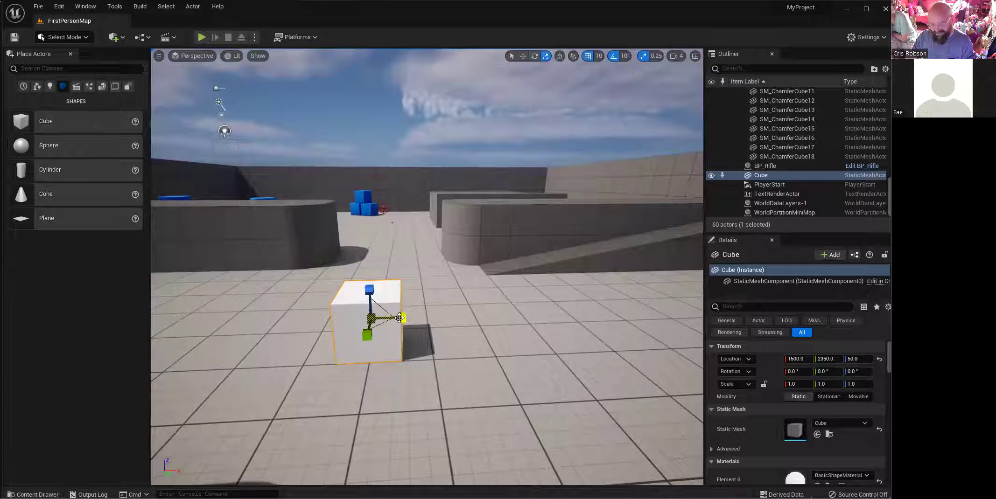
drag(400, 317, 374, 319)
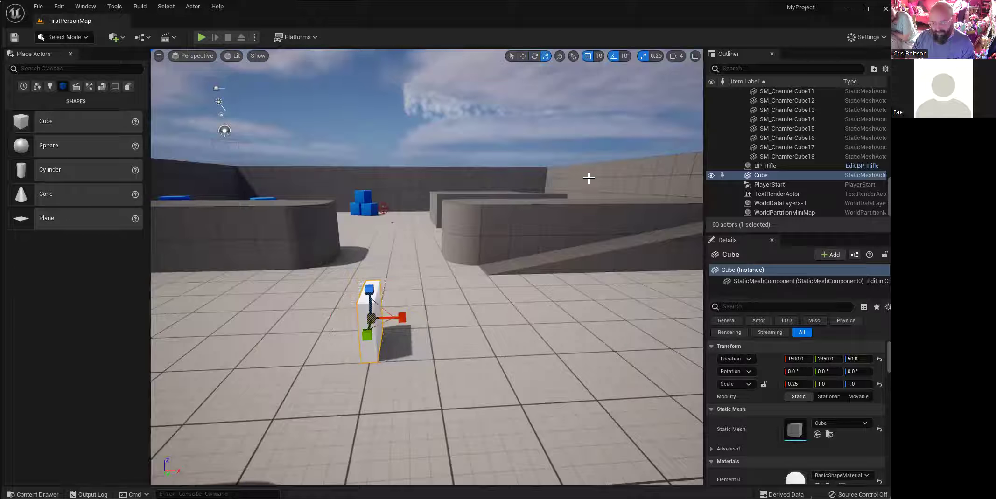
click(643, 57)
click(643, 58)
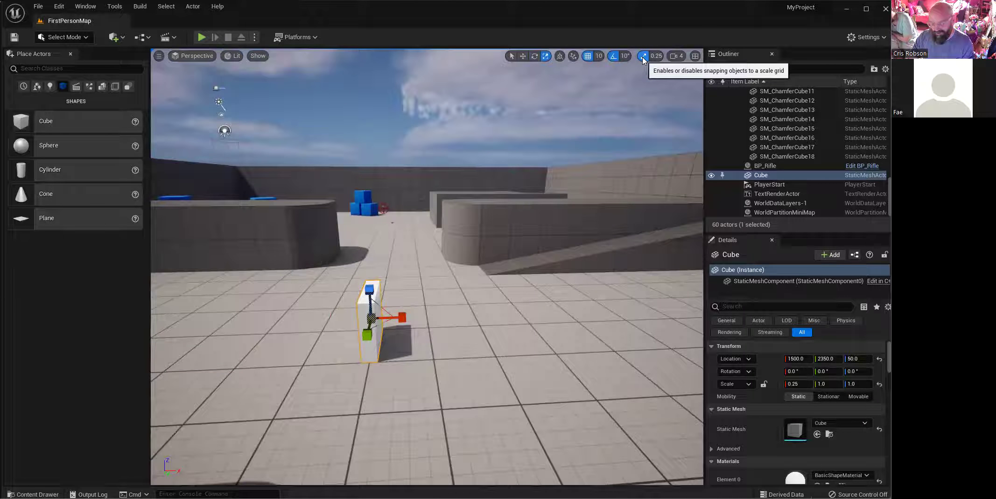
Step: Scale the white cube to 4.0 along Y to stretch it into a long, low wall
right_drag(433, 388, 257, 400)
key(d)
key(w)
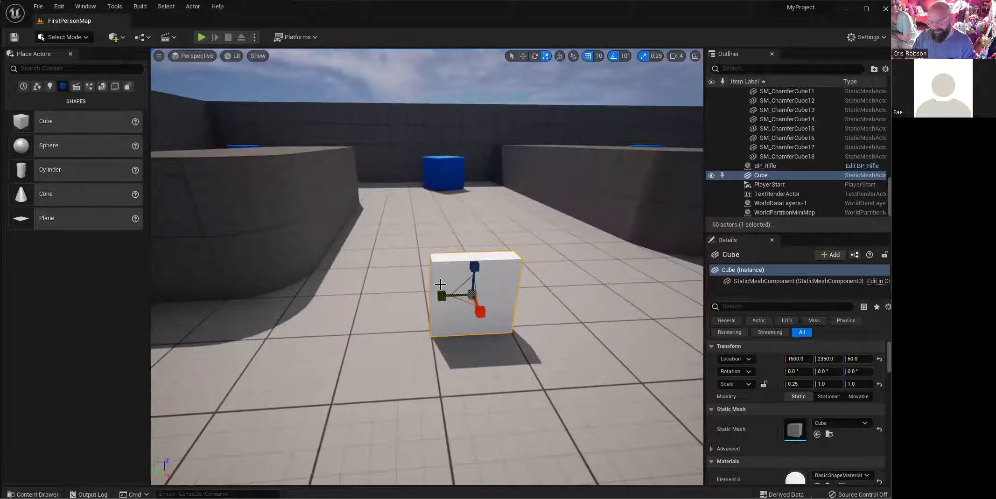
drag(442, 295, 394, 299)
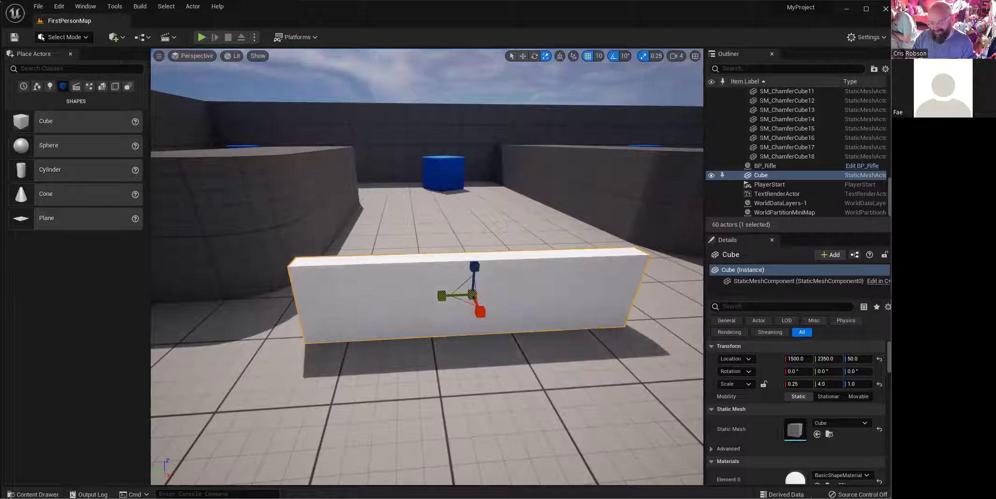
Step: Examine the stretched cube from its end and set its transform gizmo to move mode
right_drag(407, 347, 573, 321)
key(a)
key(s)
key(q)
key(e)
key(w)
key(e)
key(q)
right_drag(296, 86, 589, 333)
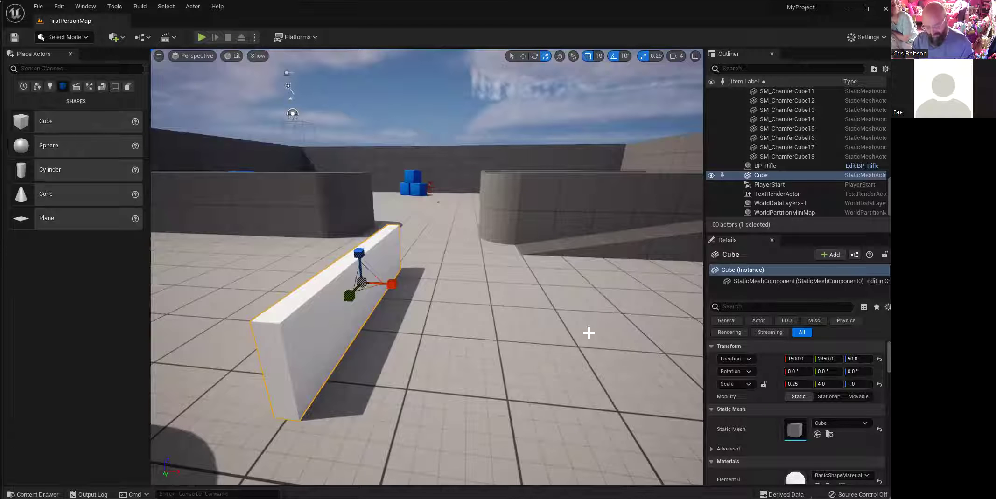
key(w)
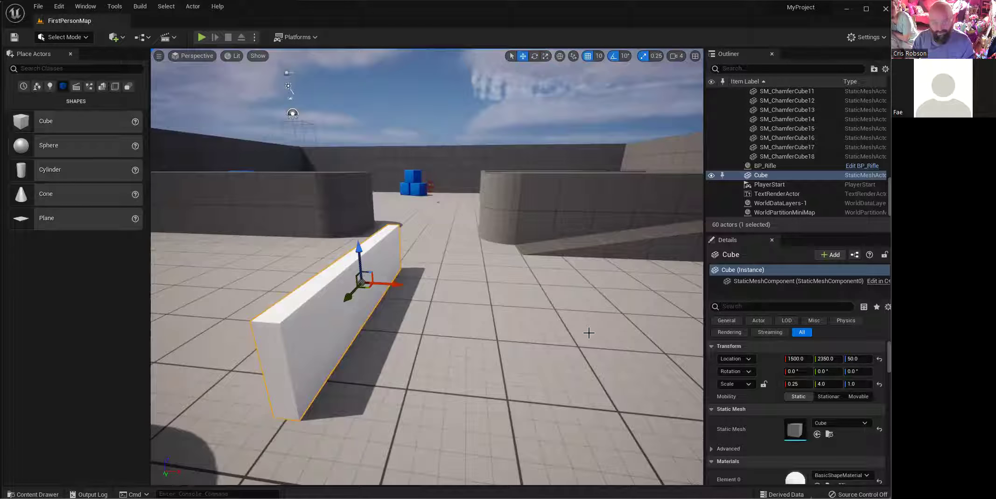
key(e)
key(w)
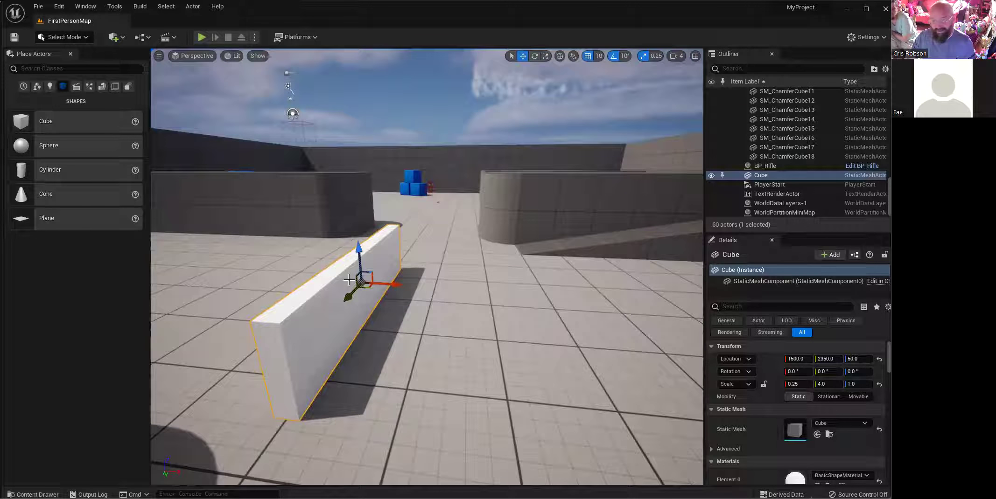
Step: Rename the stretched Cube actor in the Outliner to Tunnel_Wall_Part
right_drag(446, 328, 432, 332)
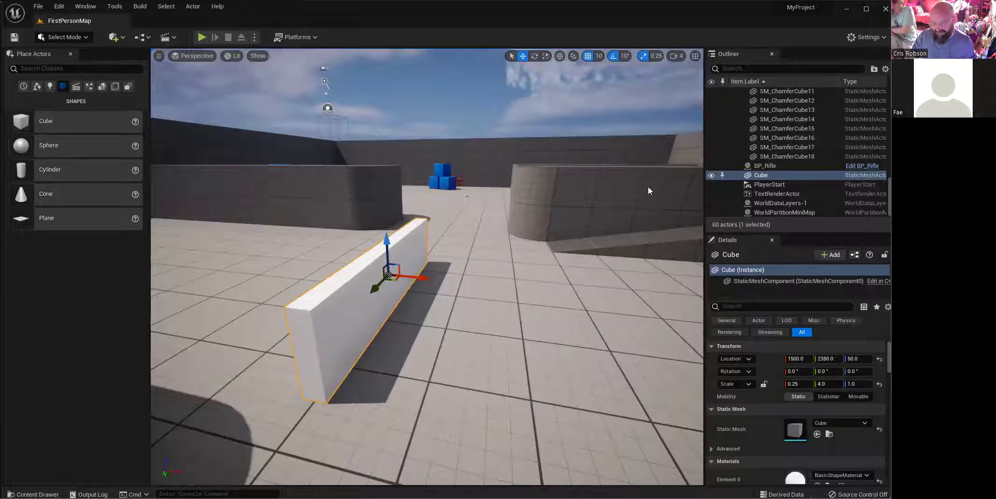
key(ctrl+z)
click(359, 298)
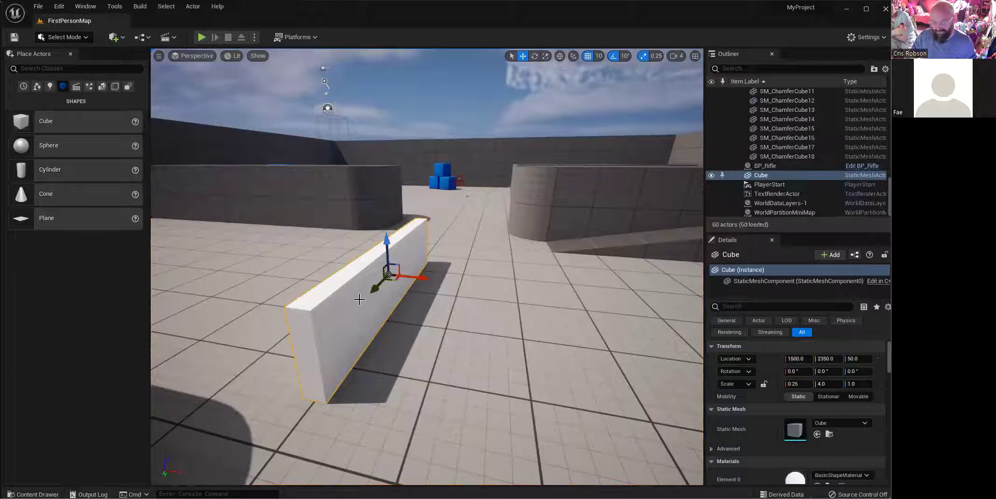
click(771, 178)
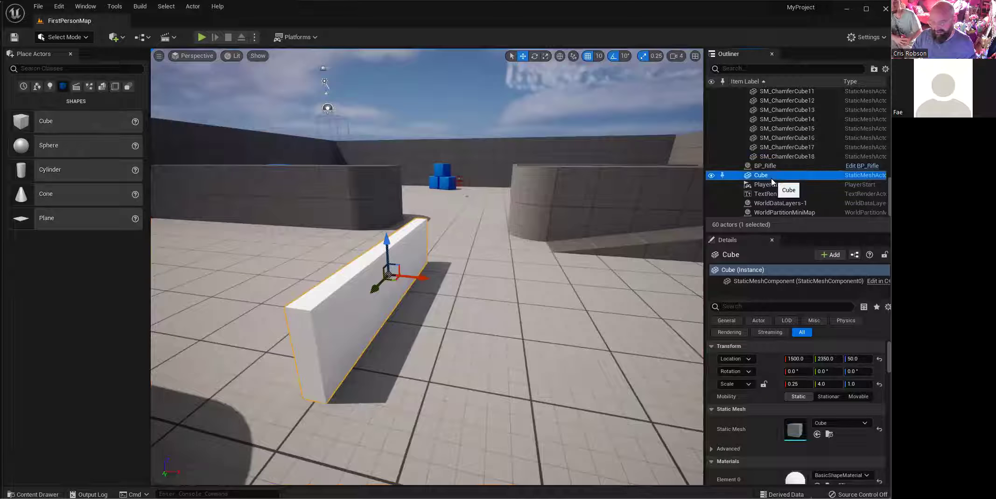
click(817, 179)
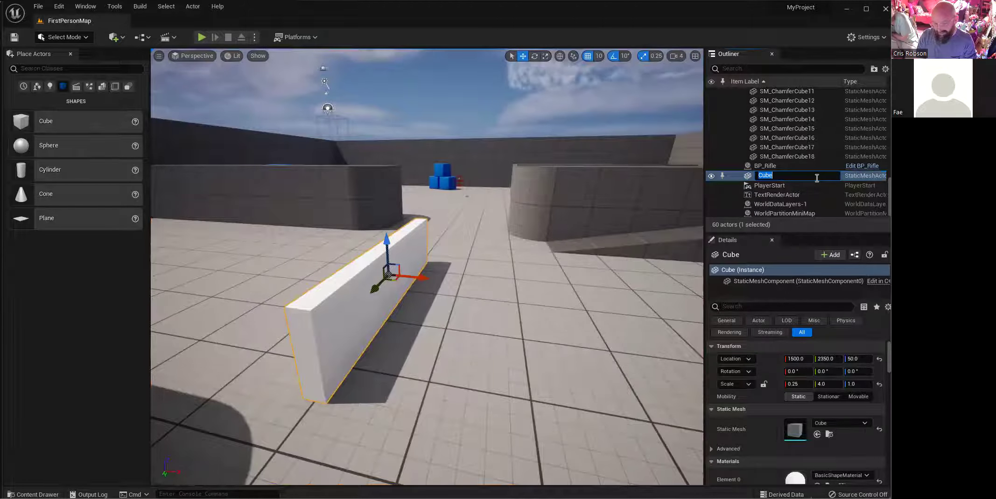
text(Tunnek)
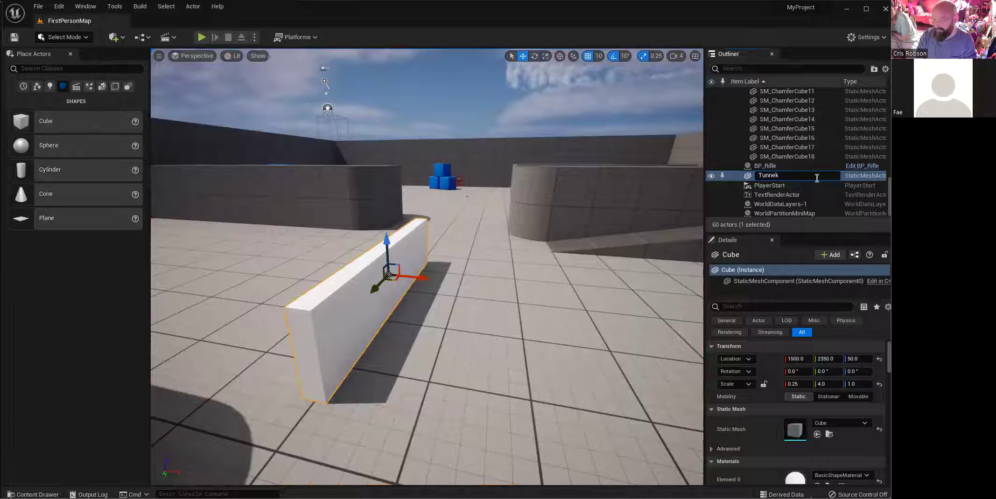
key(BackSpace)
text(l_Wall_Part)
key(Return)
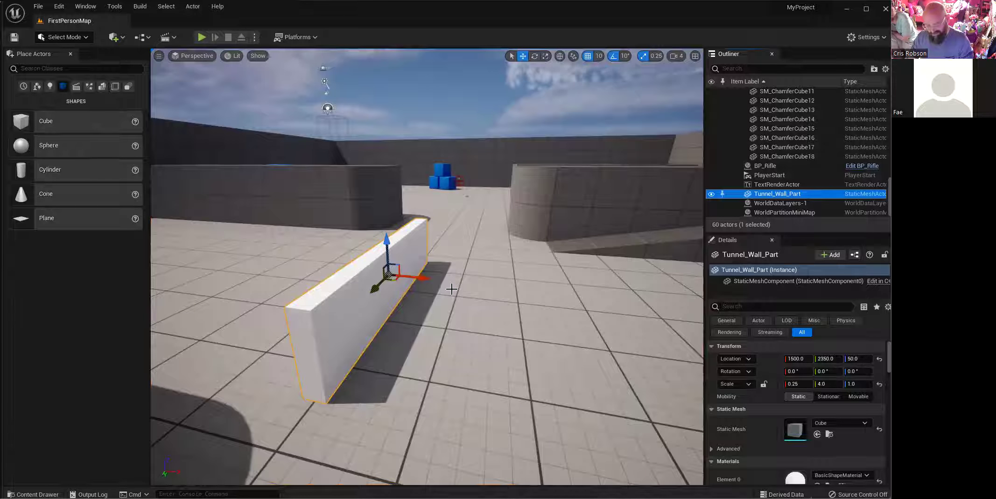
Step: Duplicate Tunnel_Wall_Part and raise the copy to Z 150, trying and undoing one more copy at Z 250
key(ctrl+d)
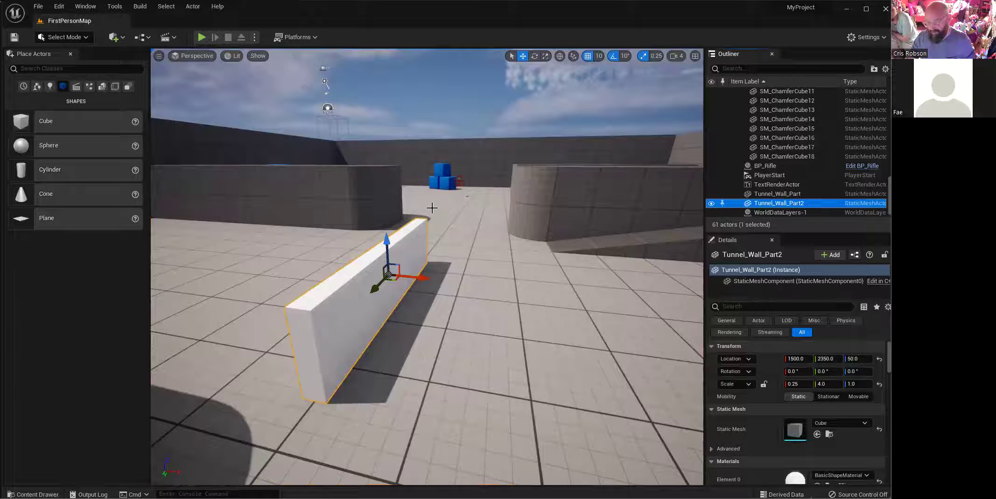
drag(383, 246, 381, 171)
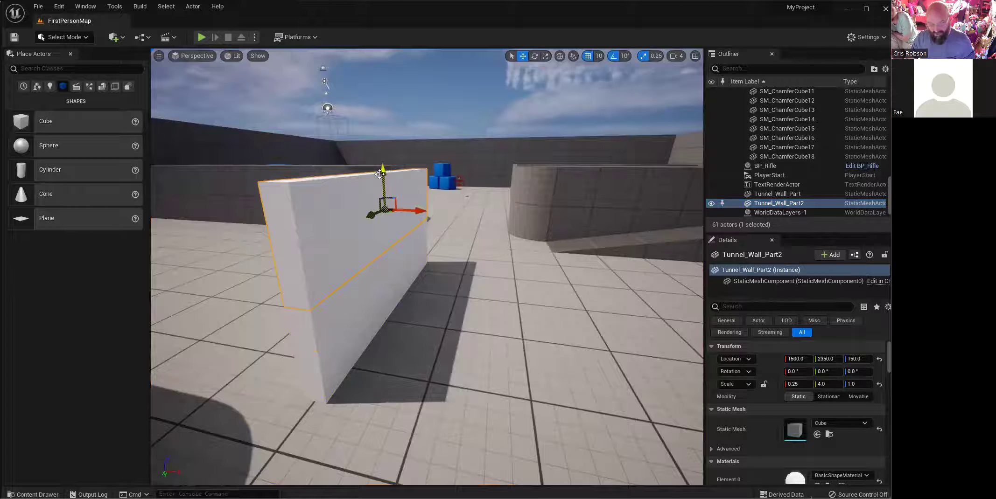
alt+drag(380, 174, 378, 90)
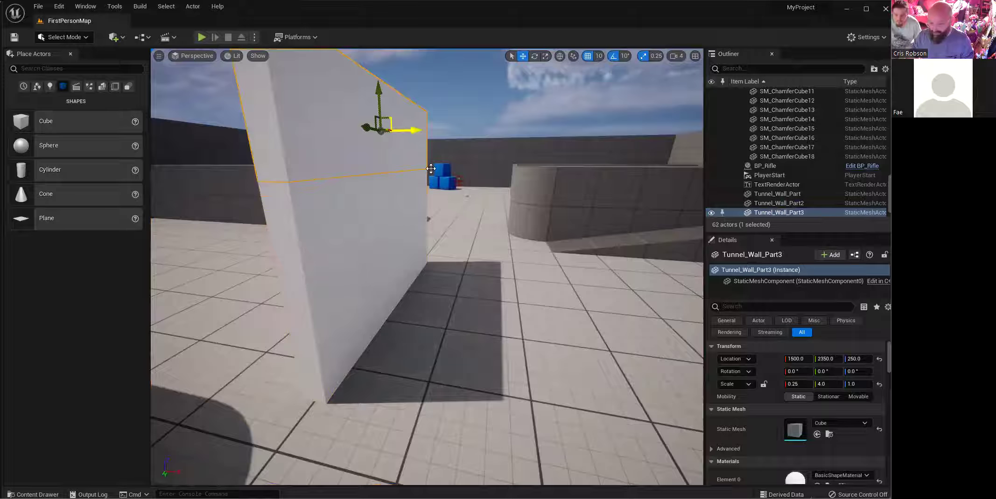
key(ctrl+z)
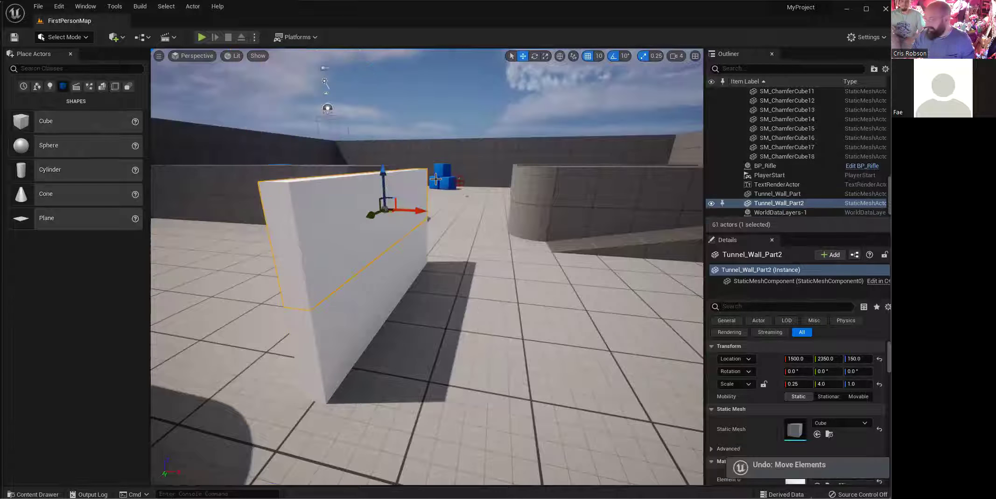
Step: Select both stacked wall pieces together and duplicate them along X to 1700 as the tunnel's opposite wall
right_drag(449, 279, 616, 254)
key(s)
right_drag(432, 182, 415, 312)
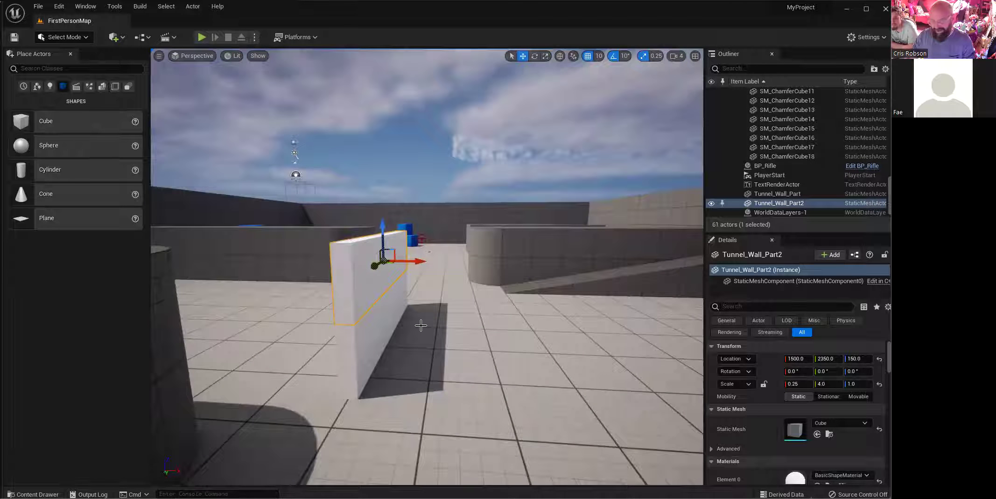
ctrl+click(387, 321)
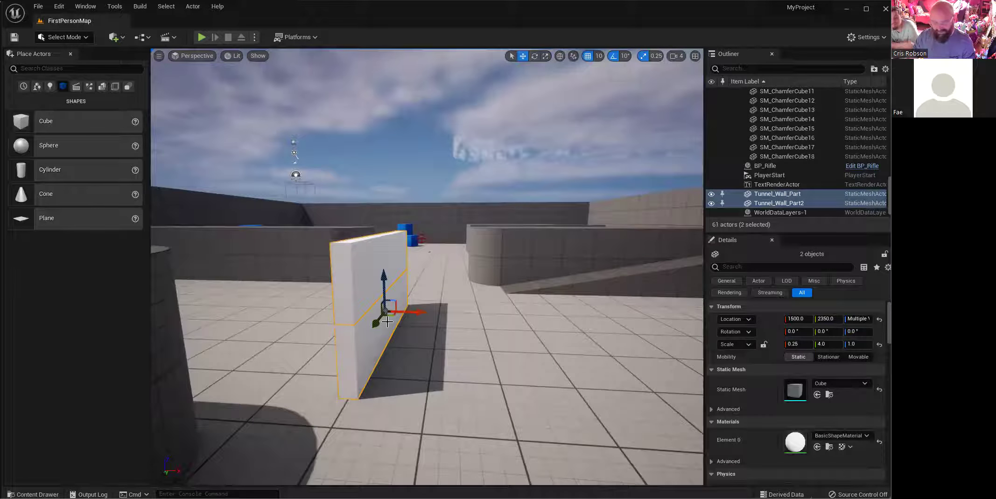
click(468, 187)
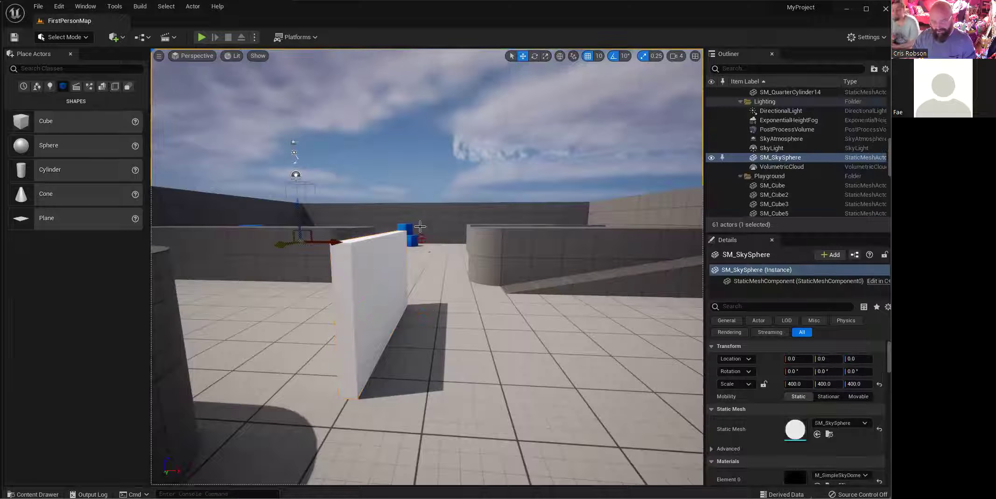
click(375, 265)
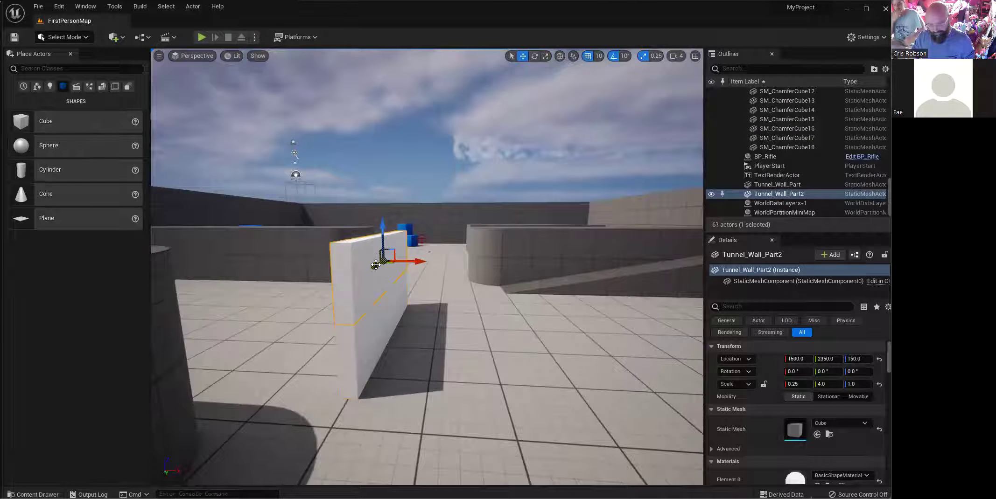
ctrl+click(385, 322)
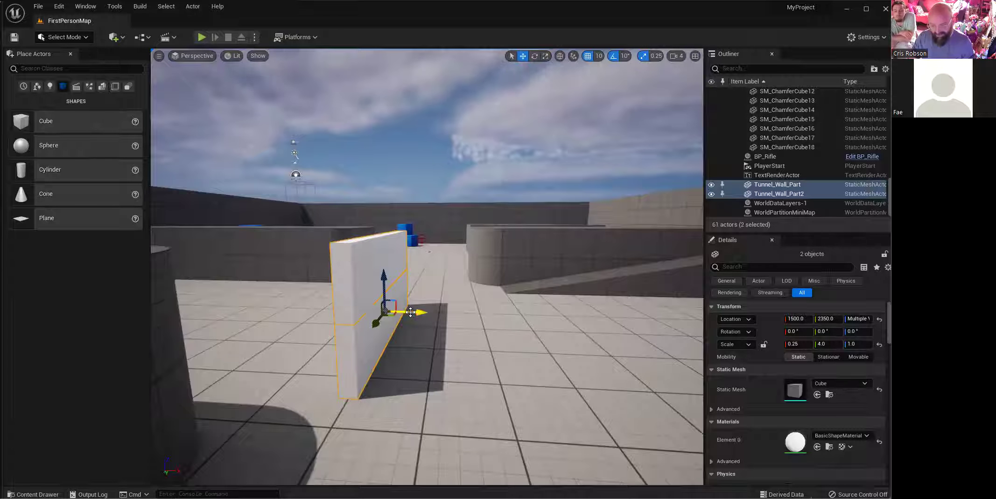
alt+drag(410, 313, 518, 312)
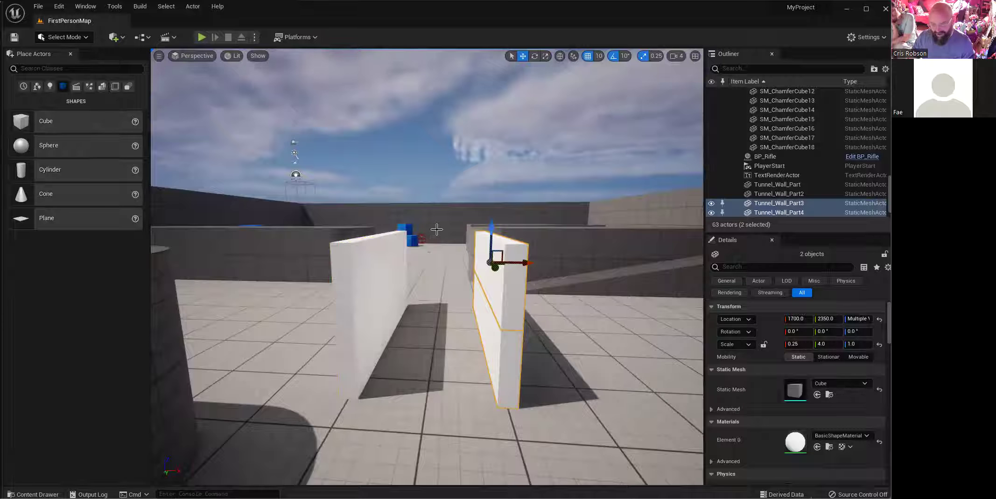
Step: Duplicate the upper piece of the first wall, Tunnel_Wall_Part2, and rotate the copy by 90° so it lies flat
click(451, 176)
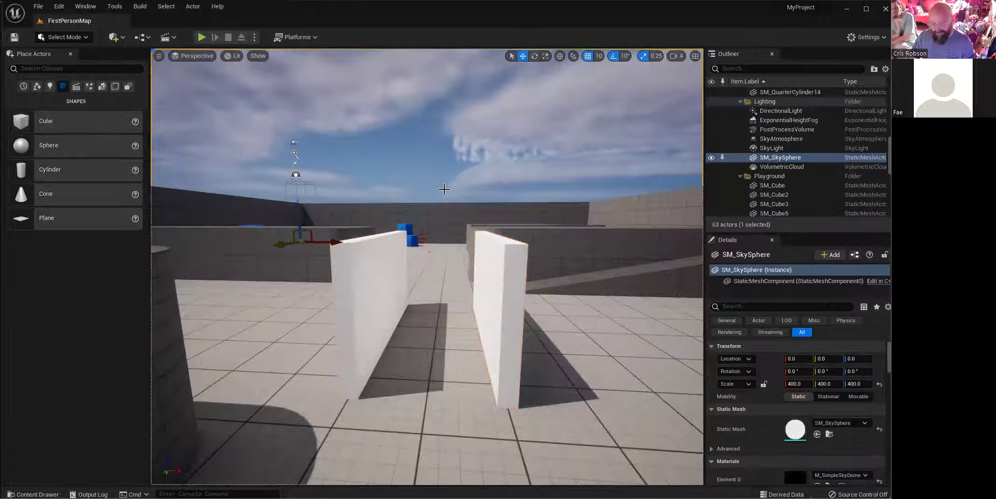
click(392, 254)
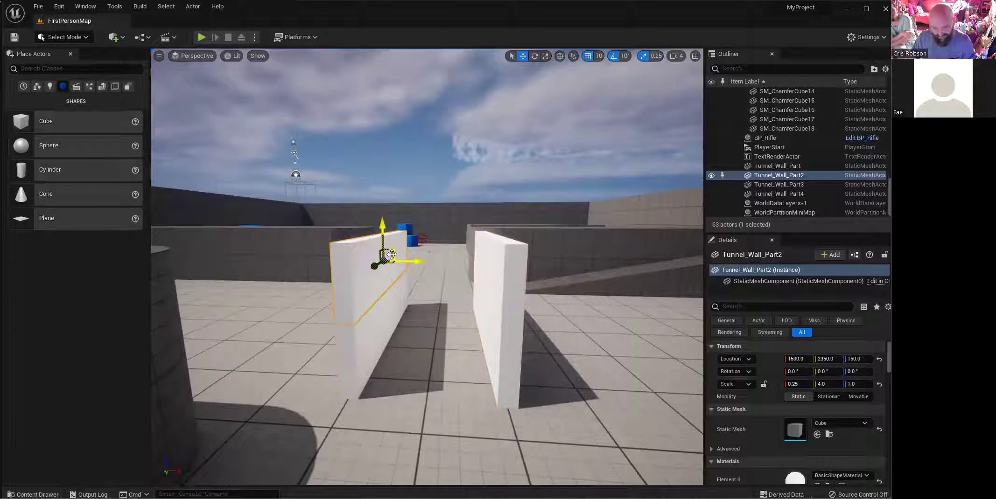
key(e)
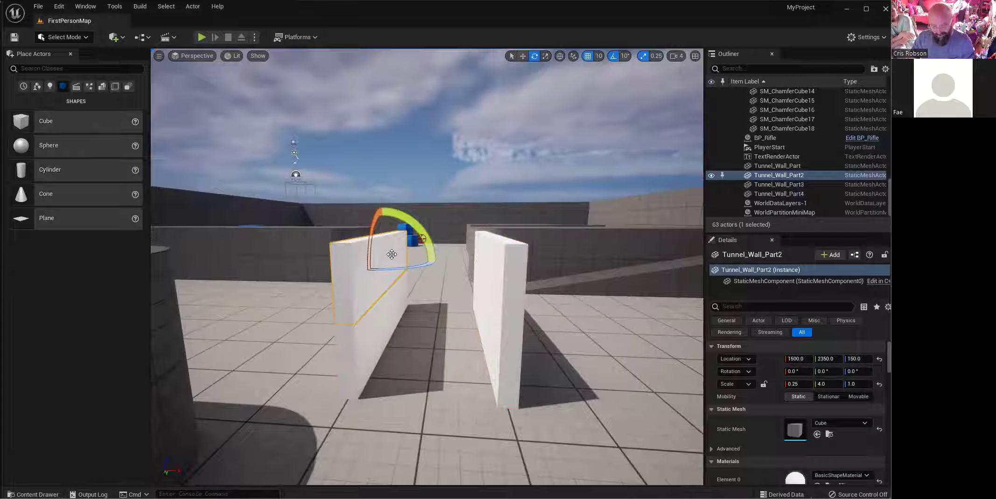
key(w)
key(e)
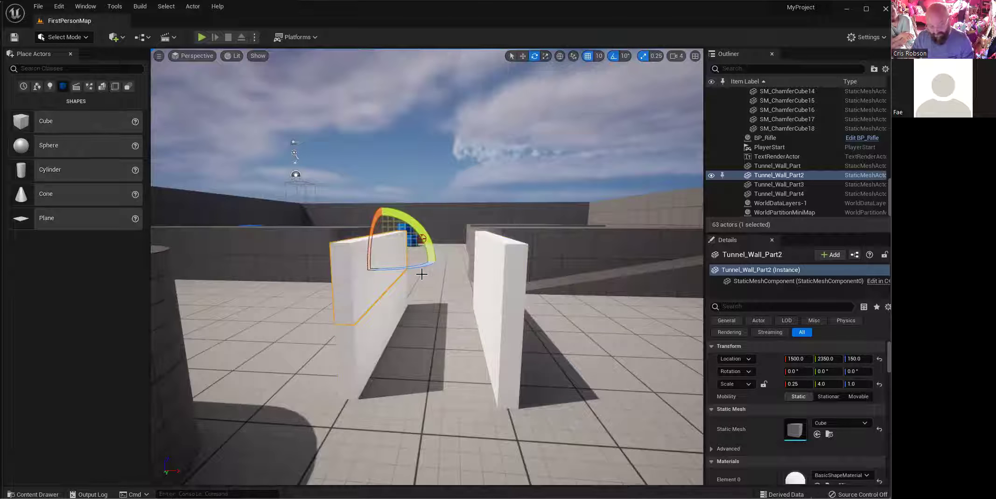
key(ctrl+d)
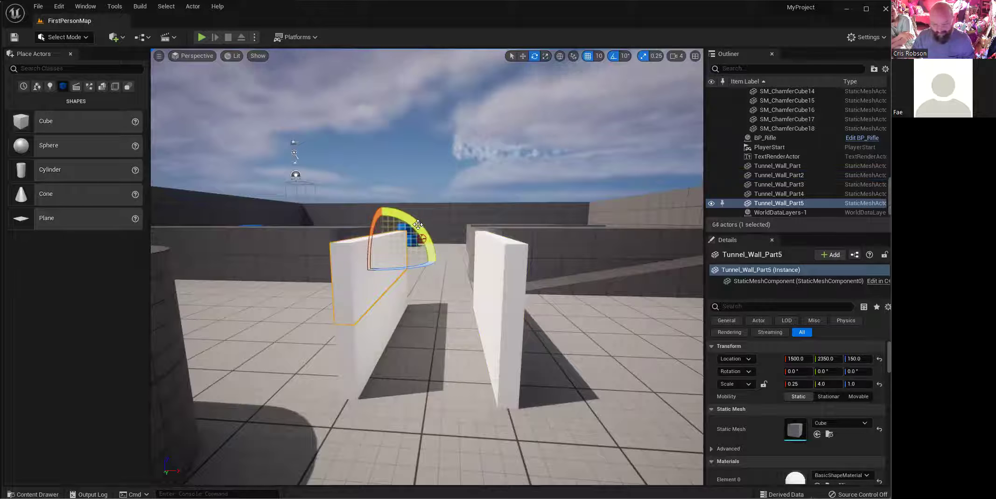
drag(415, 225, 406, 273)
Step: Move the flat slab onto the walls at Z 210 and add a copy at X 1640, shifting both along X to centre the roof
key(w)
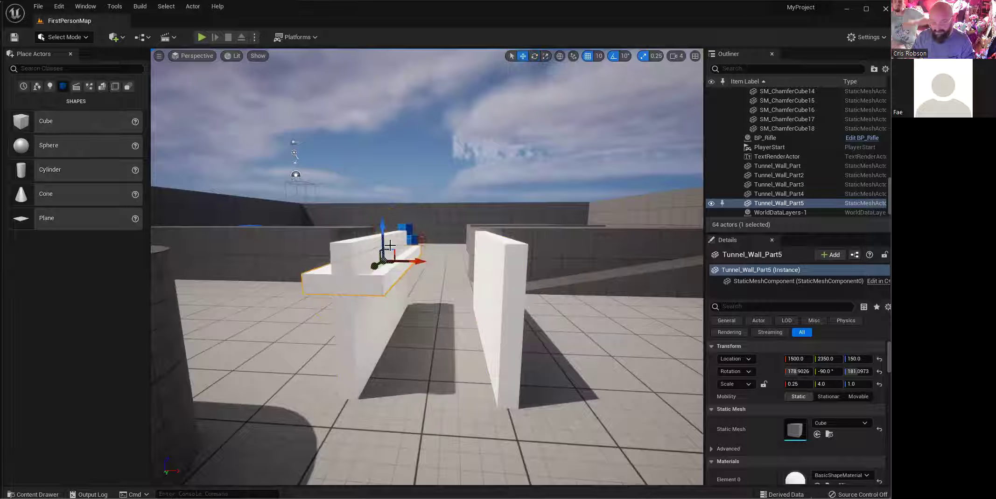
drag(394, 250, 492, 223)
mouse_move(414, 267)
right_down()
mouse_move(418, 247)
mouse_move(442, 238)
mouse_move(420, 256)
right_up()
key(e)
key(w)
key(q)
key(q)
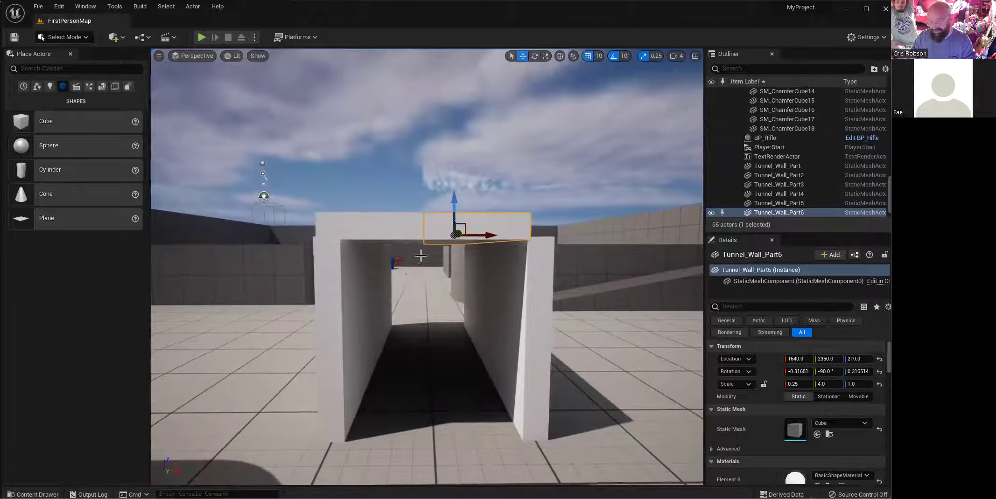
ctrl+click(387, 226)
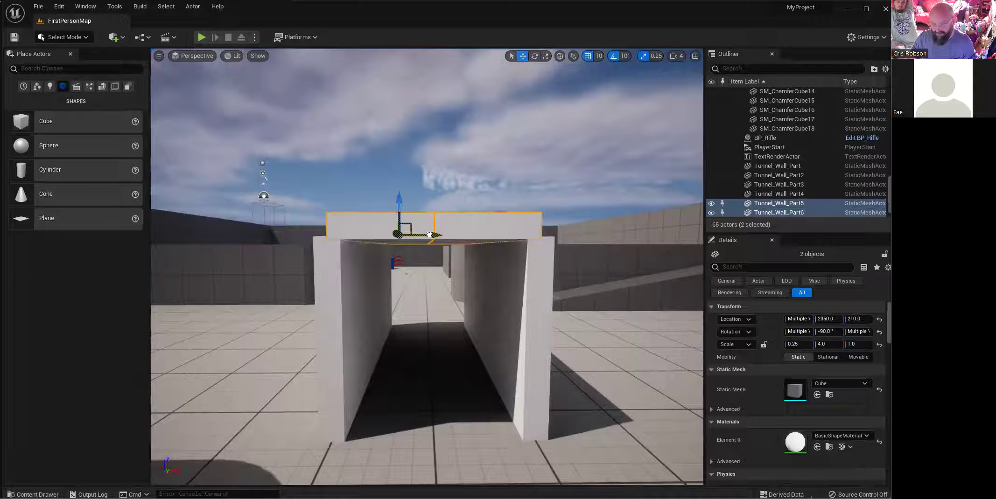
click(455, 194)
Step: Start a game preview from the floor in front of the tunnel and walk the player through it
right_drag(517, 228, 476, 116)
key(d)
key(a)
key(s)
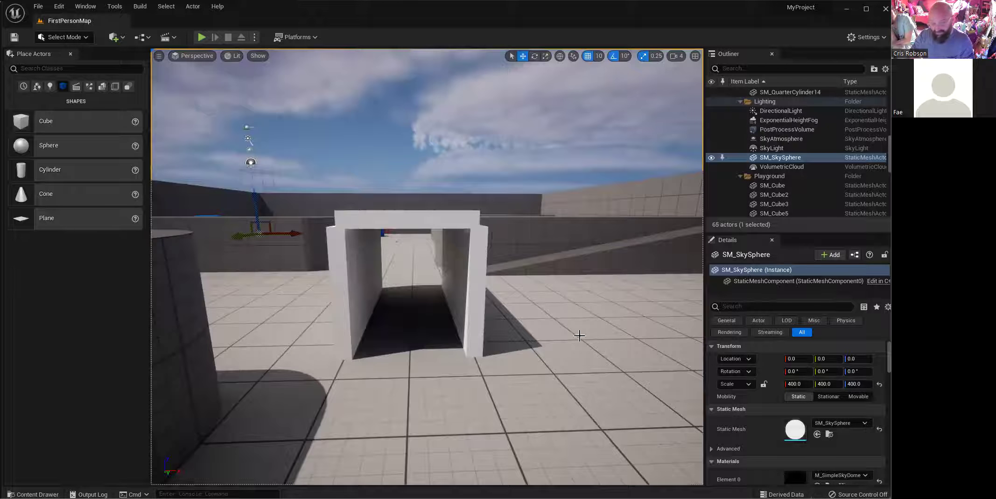
scroll(425, 389, down, 3)
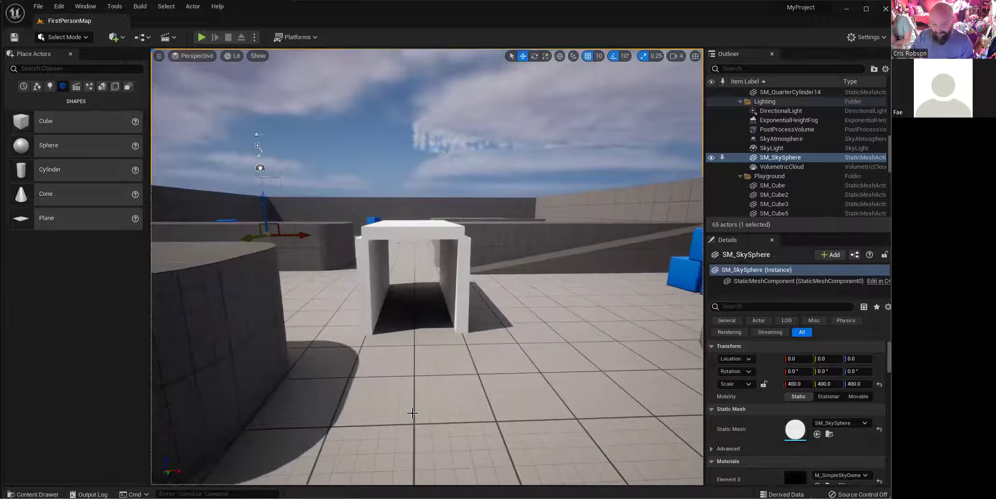
right_click(412, 413)
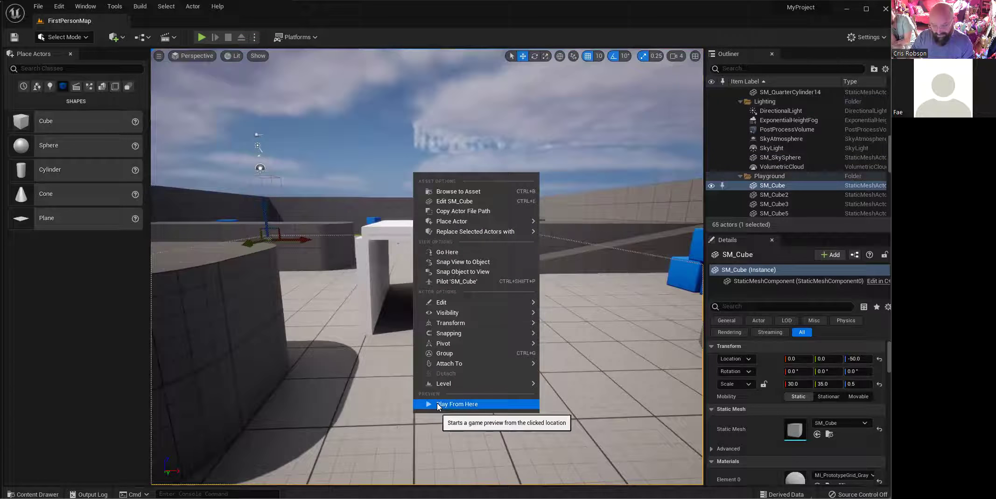
click(455, 404)
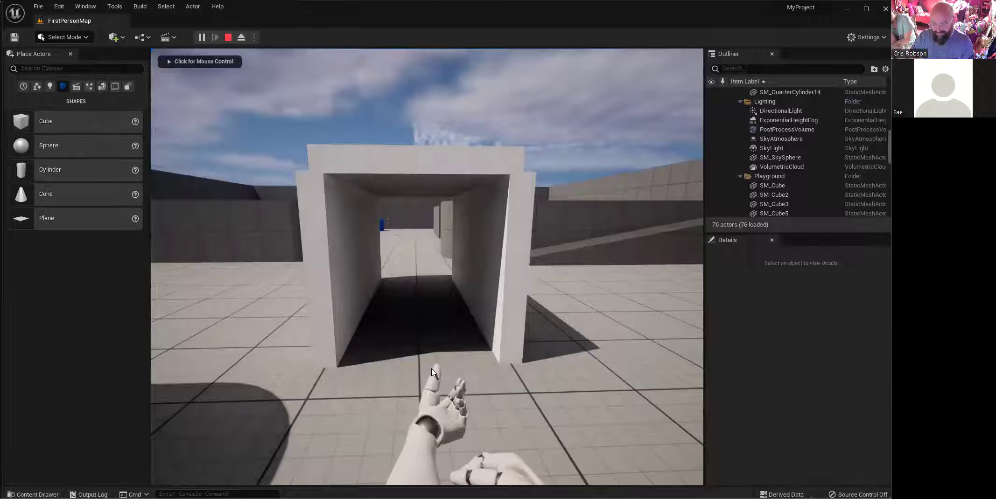
click(431, 371)
key(w)
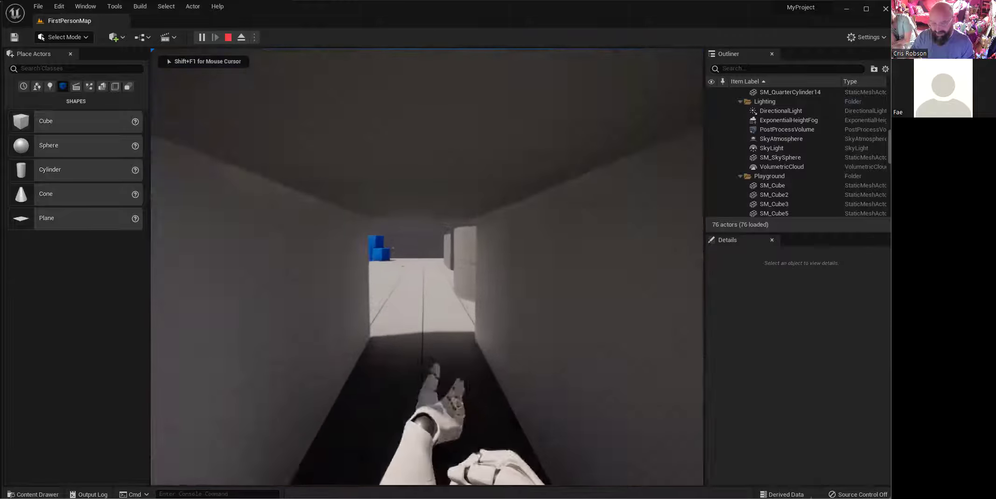
key(w)
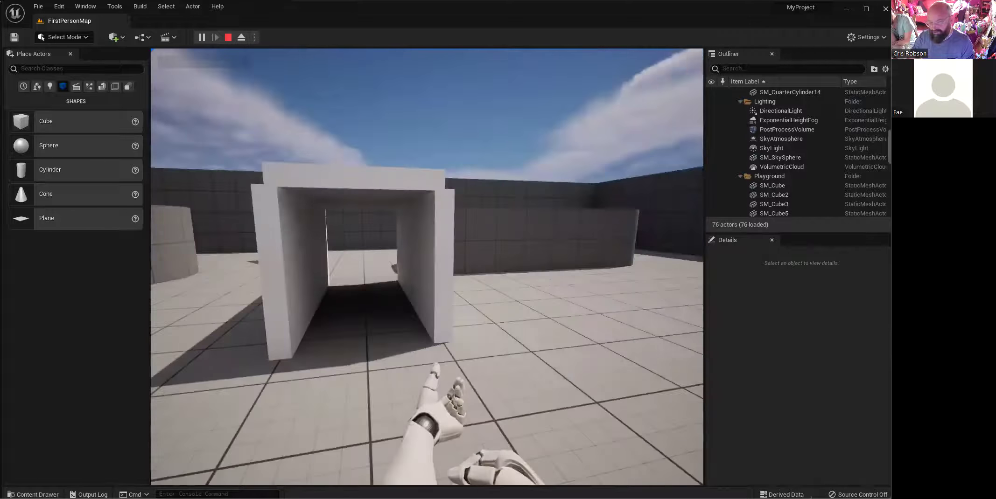
Step: Walk the player back and forth through the tunnel and end the game preview facing its entrance
key(w)
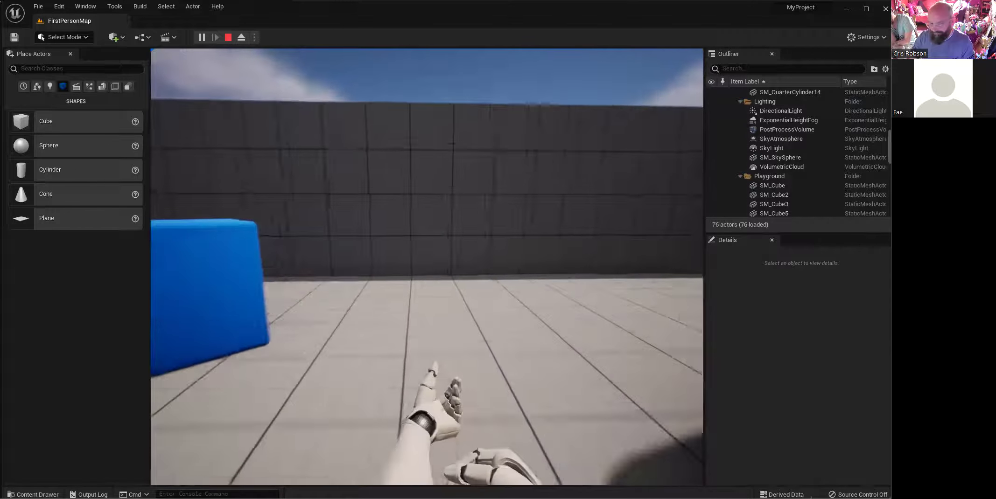
key(w)
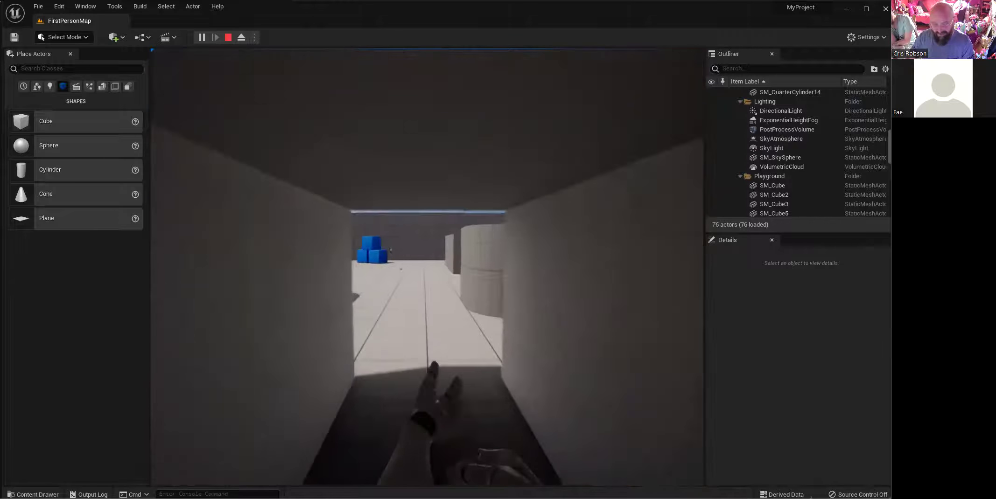
key(w)
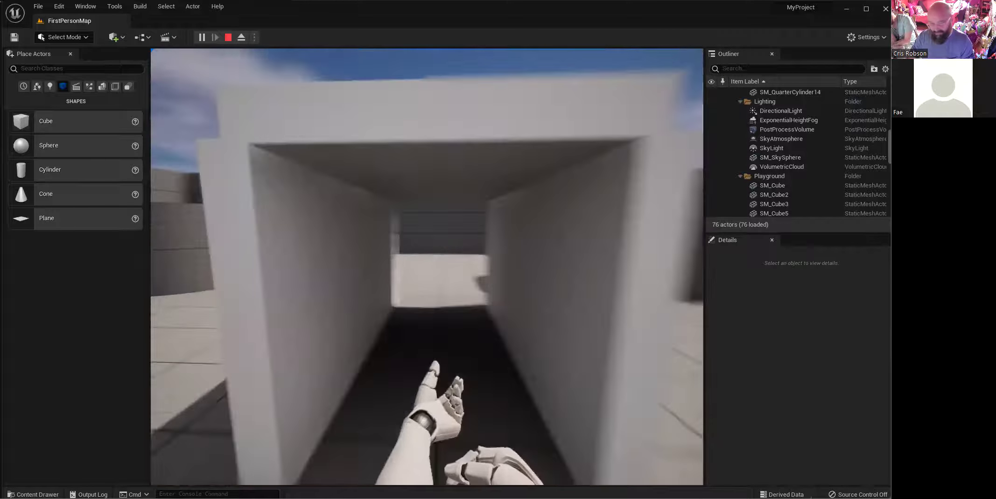
key(w)
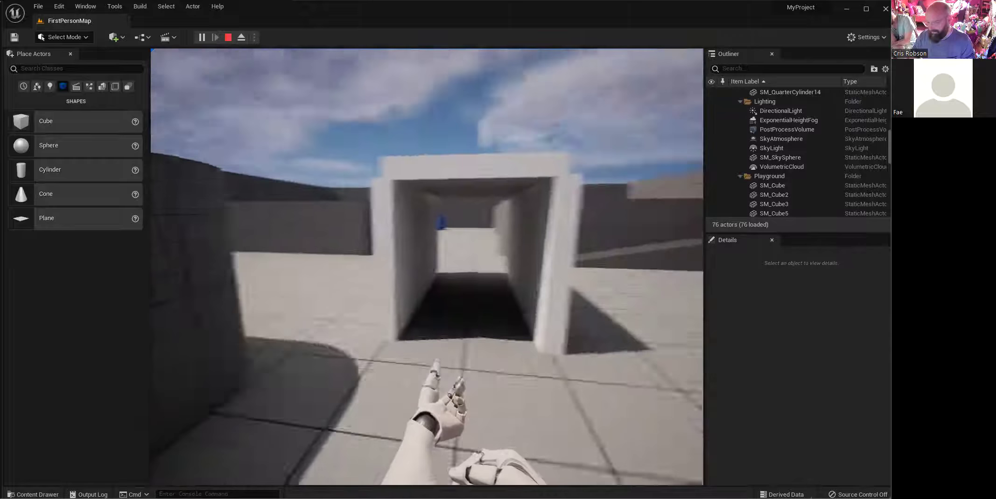
key(d)
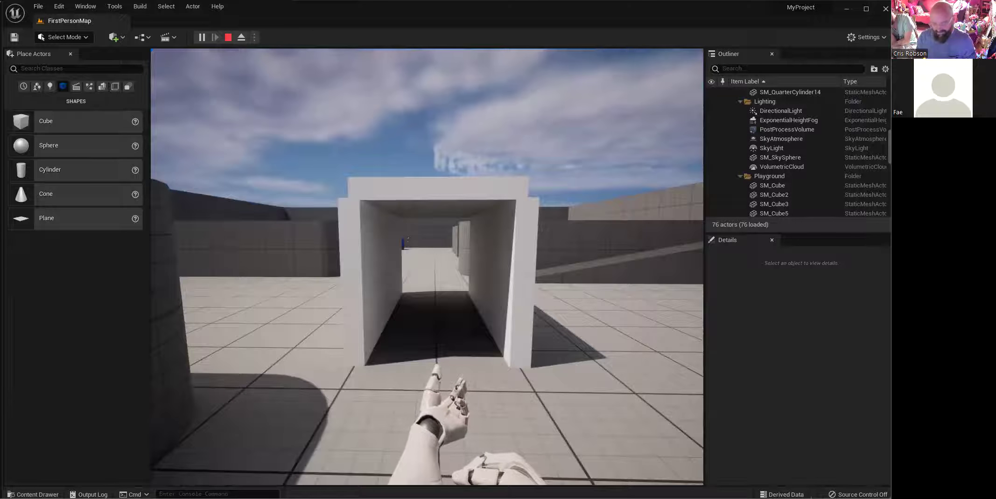
key(Escape)
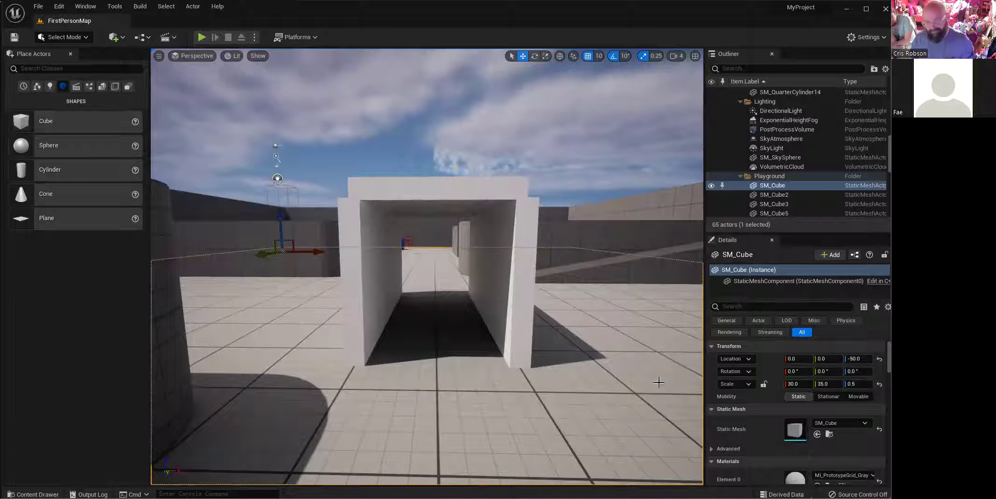
Step: Open the project settings at the Engine Rendering section
click(58, 6)
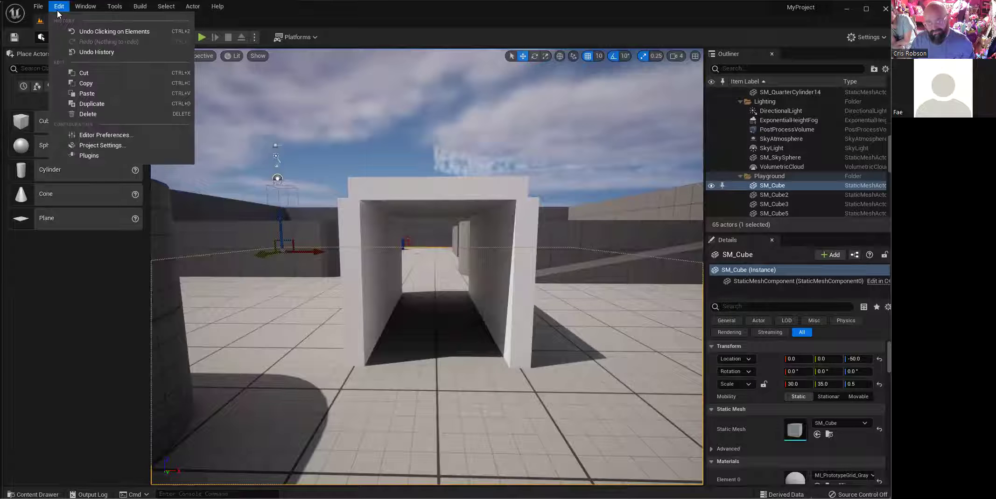
click(101, 145)
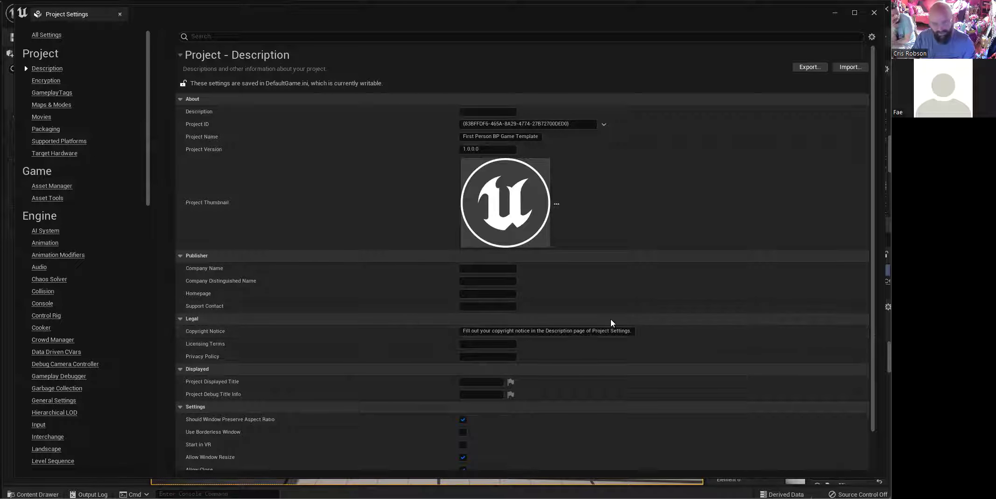
drag(147, 124, 143, 157)
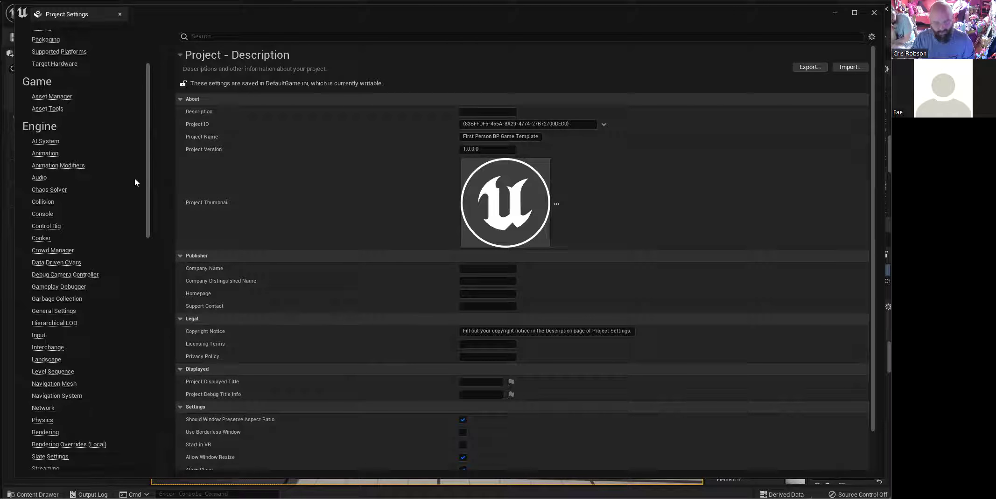
scroll(97, 294, down, 5)
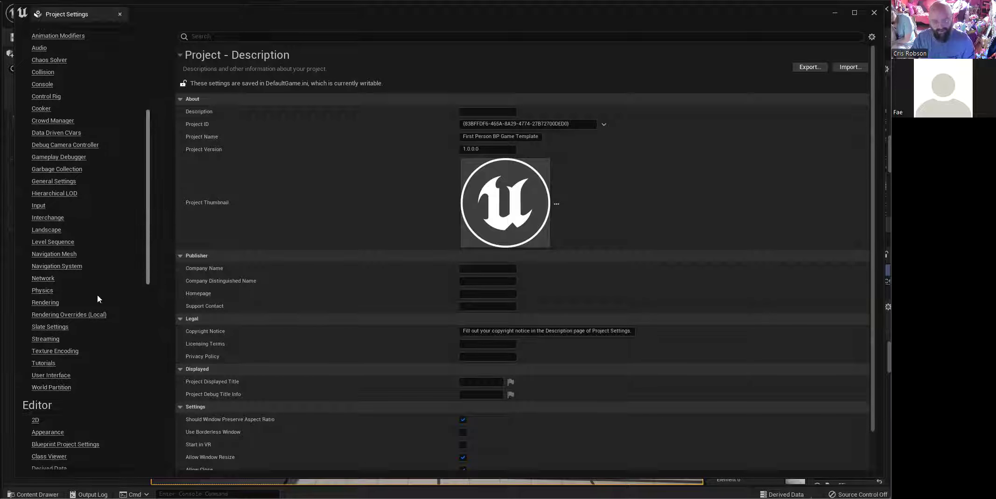
click(46, 304)
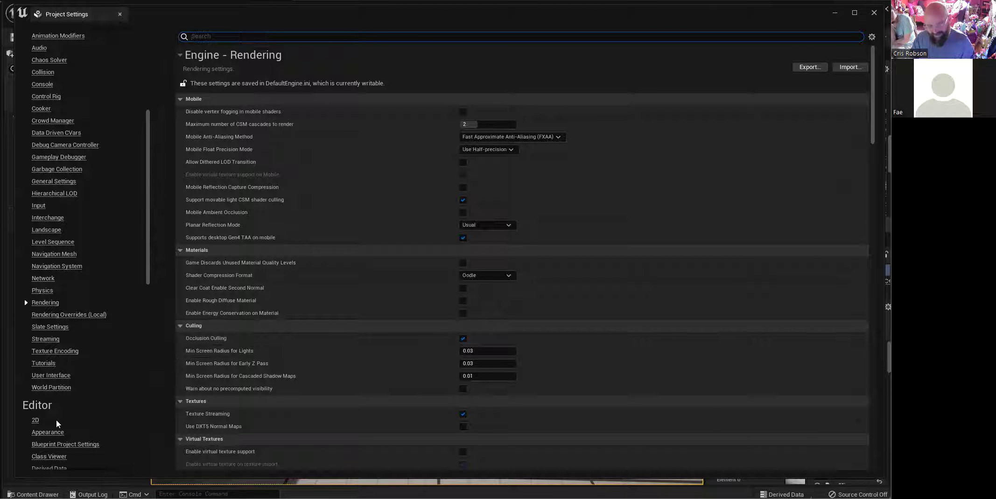
Step: Look through the rendering settings, including global illumination, reflections, shadows, default settings and optimizations
scroll(403, 294, down, 6)
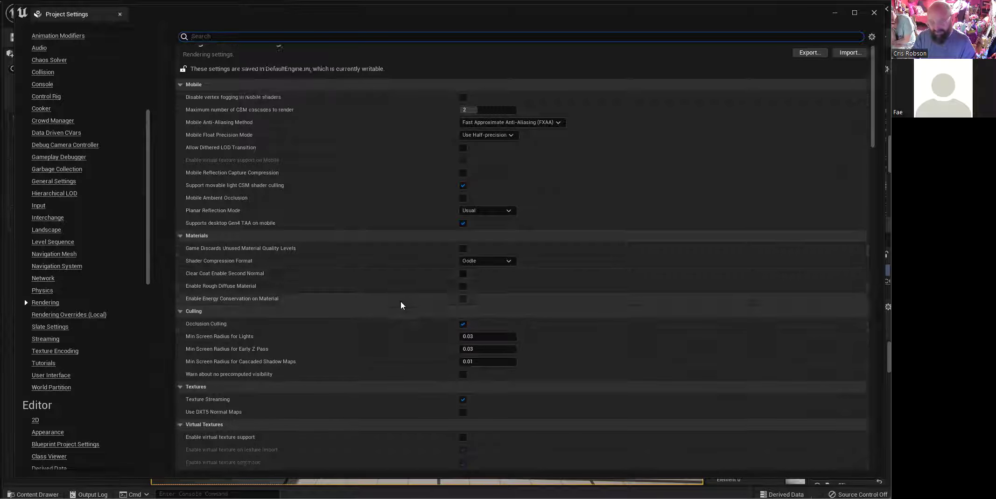
scroll(397, 306, down, 15)
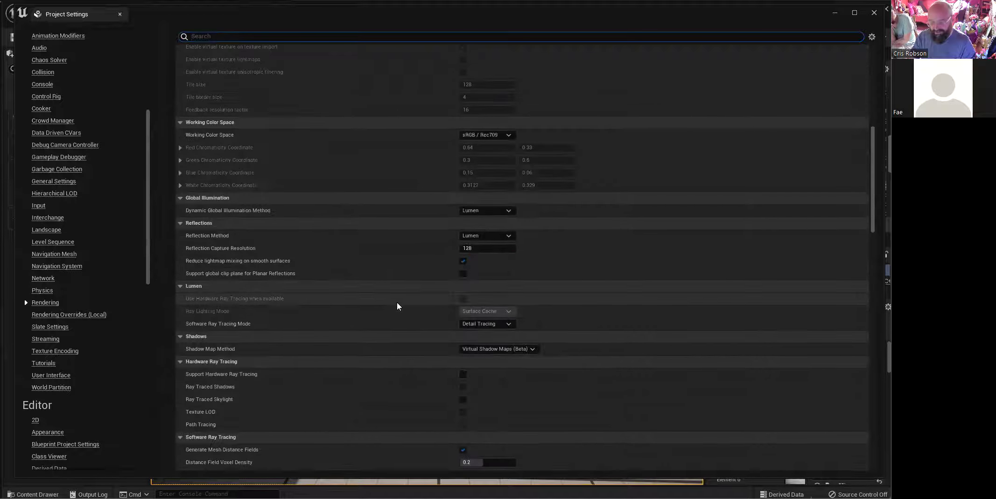
scroll(396, 307, down, 7)
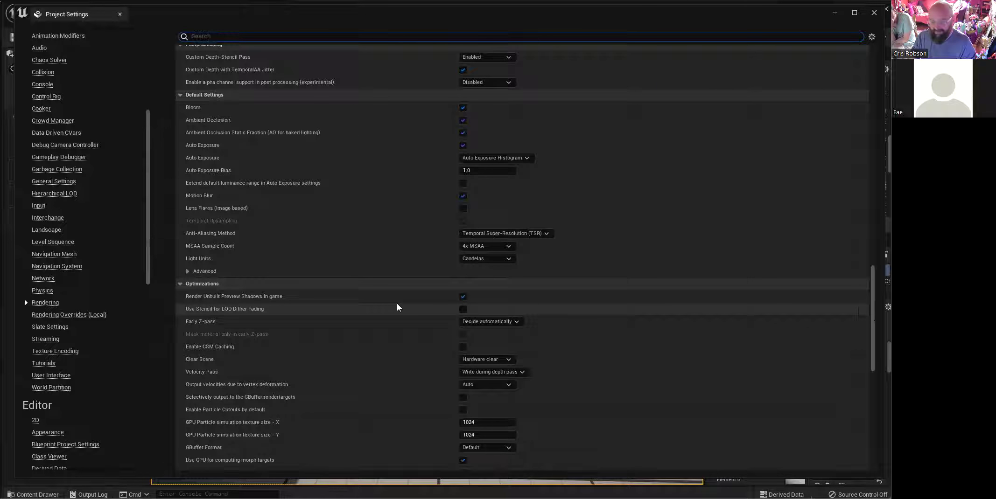
scroll(396, 307, down, 9)
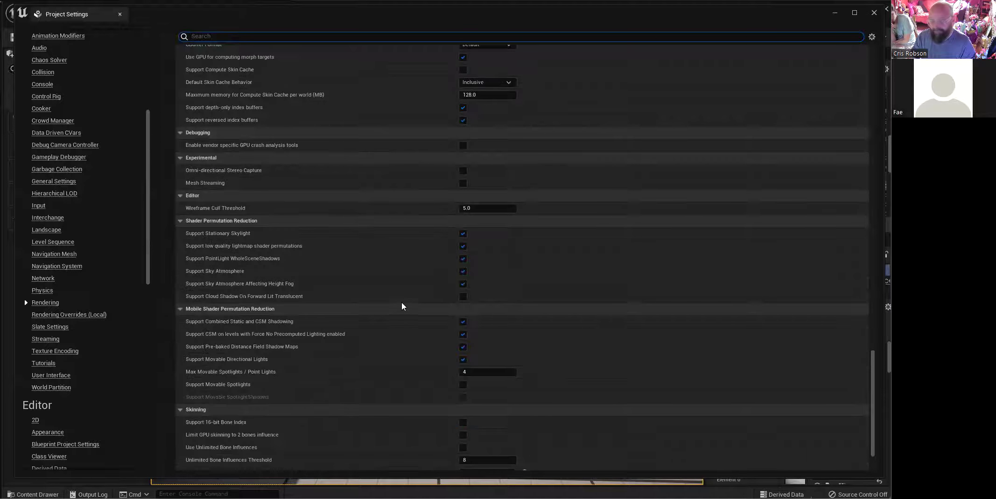
scroll(401, 303, down, 2)
scroll(402, 303, up, 8)
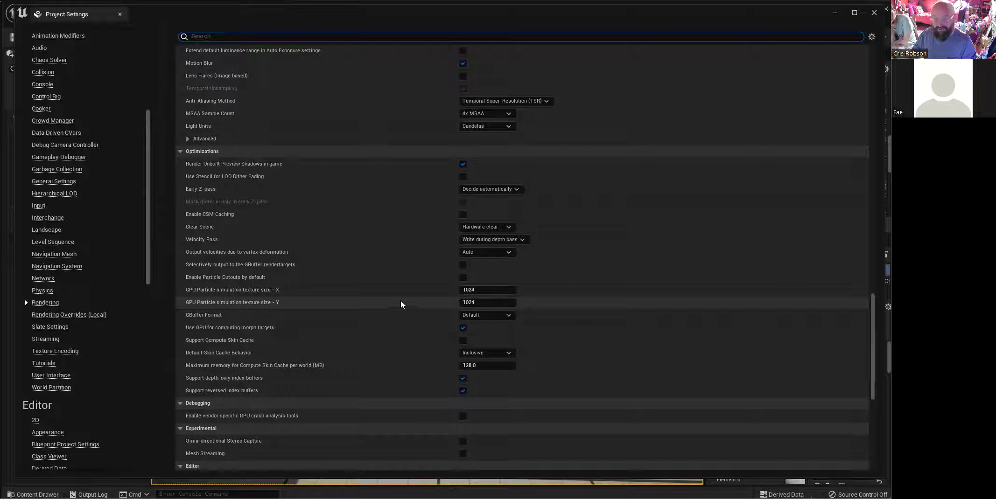
scroll(402, 305, up, 2)
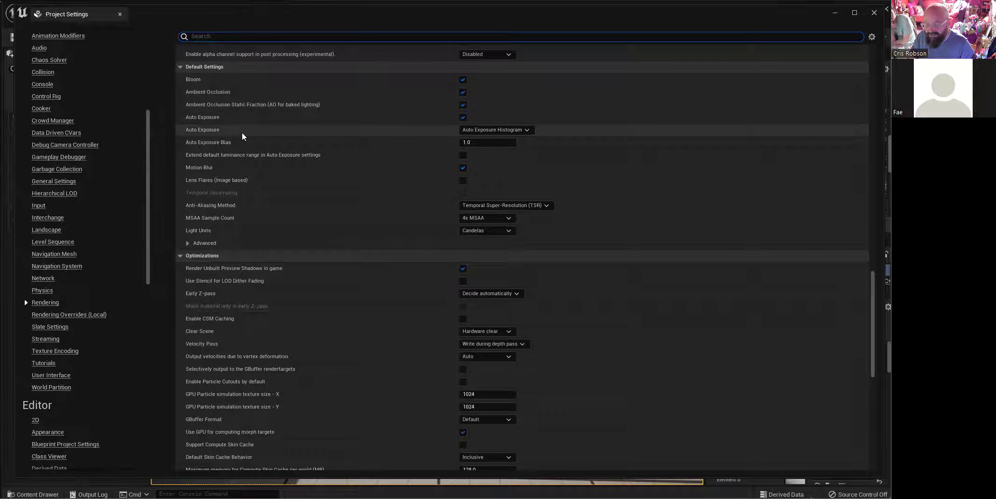
scroll(242, 132, up, 8)
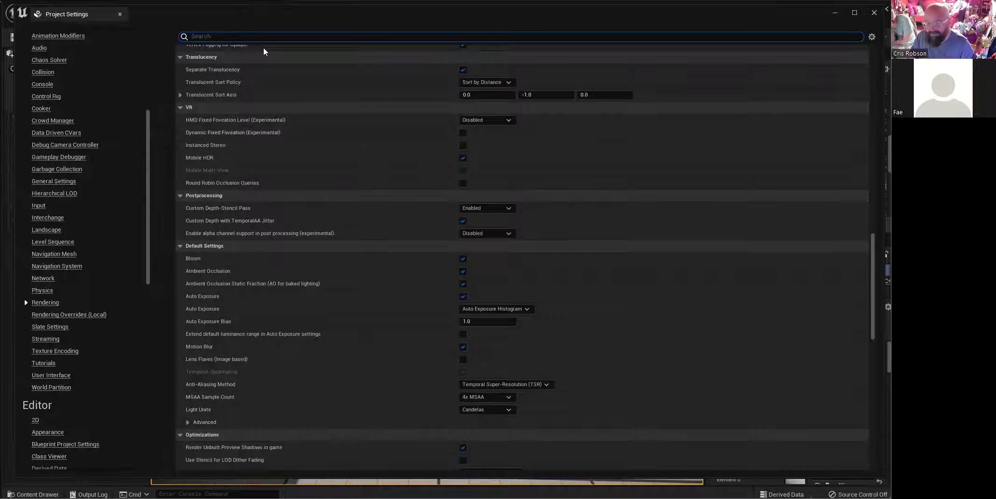
Step: Search the settings for "global ill", inspect the Dynamic Global Illumination Method, clear the search and close the project settings
text(global ill)
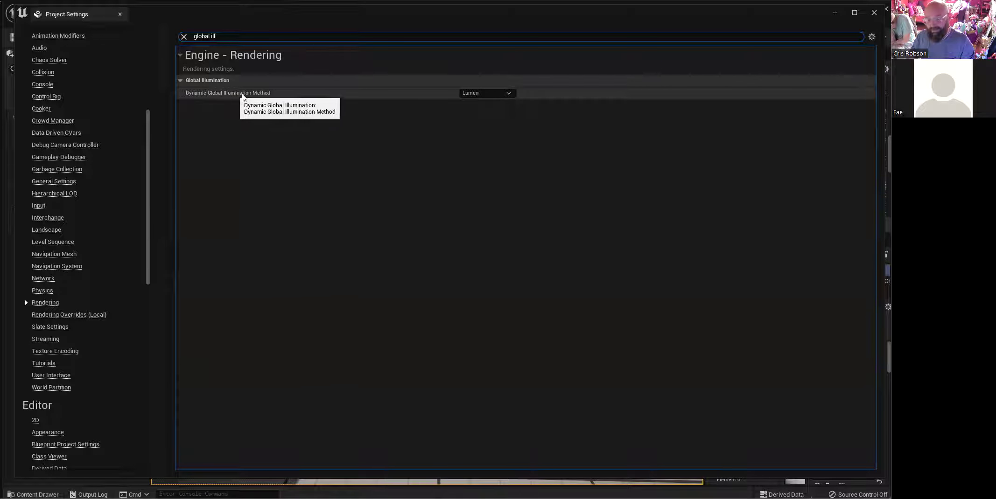
click(478, 93)
click(478, 93)
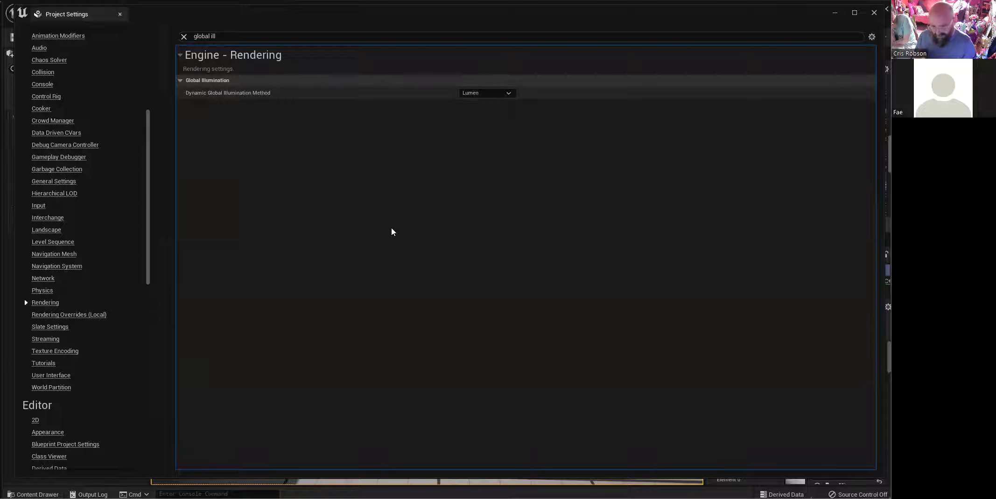
click(184, 36)
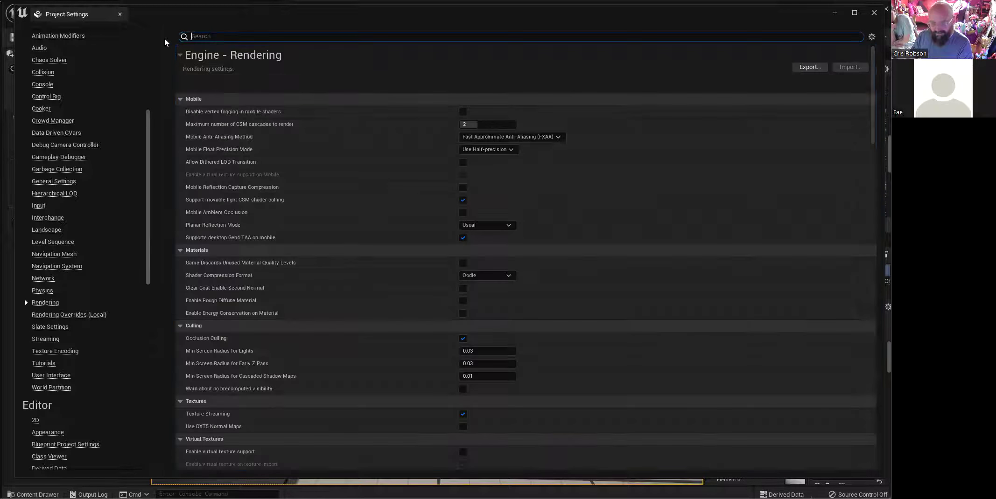
click(120, 15)
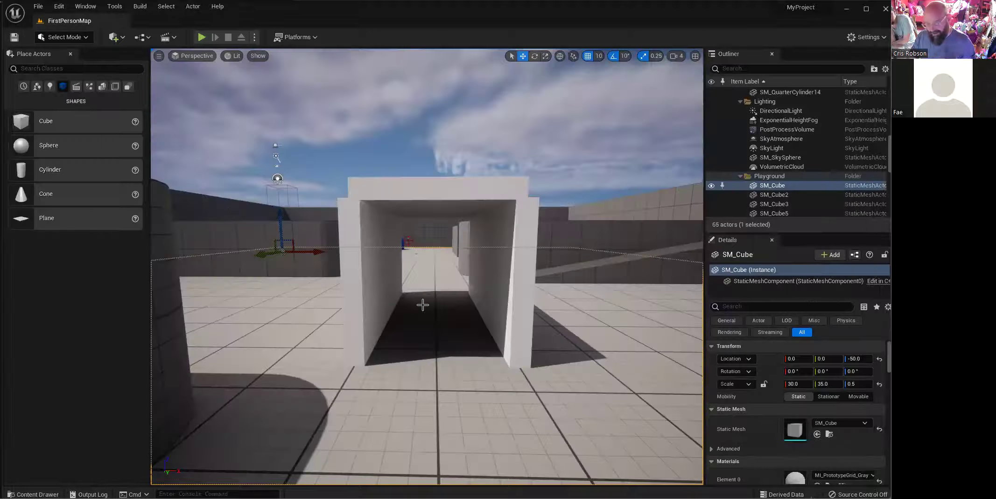
Step: Place a point light on the floor inside the tunnel, midway between its walls
right_drag(426, 266, 427, 309)
key(w)
key(s)
right_drag(479, 331, 480, 322)
key(w)
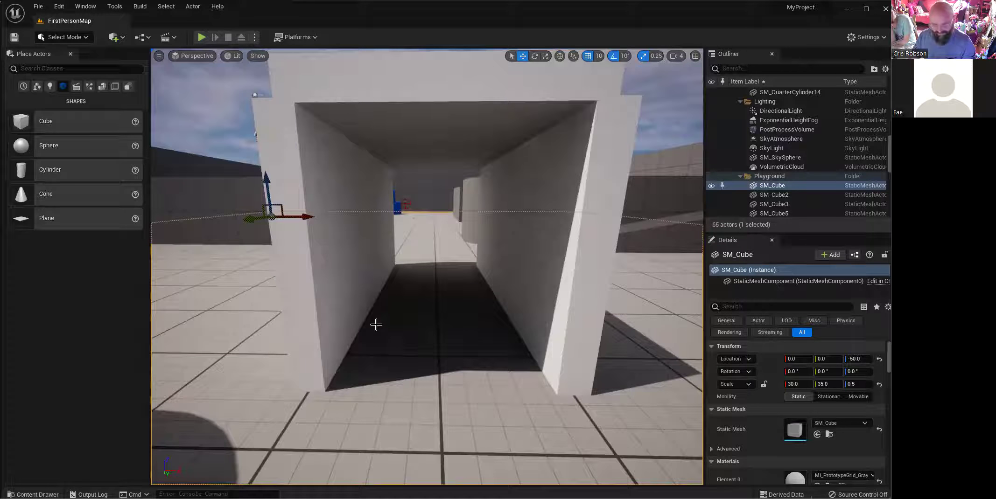
click(50, 86)
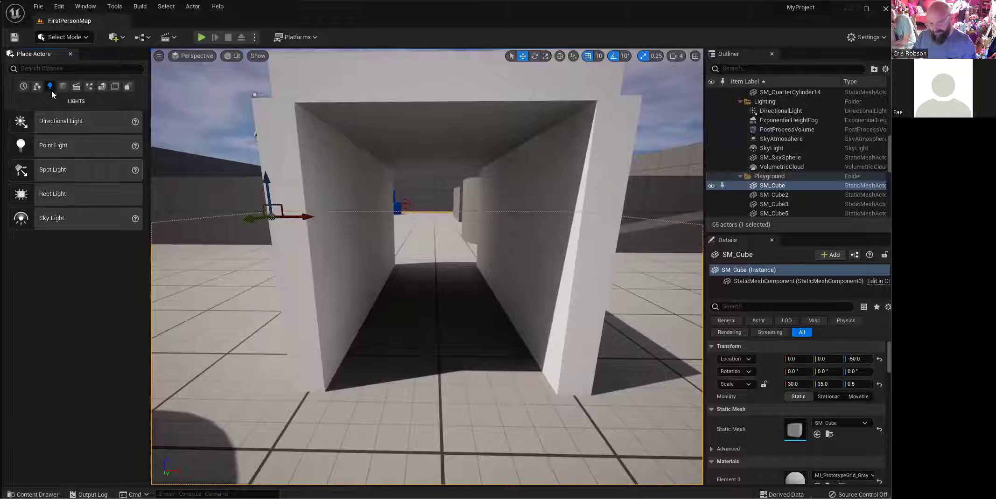
drag(28, 152, 434, 287)
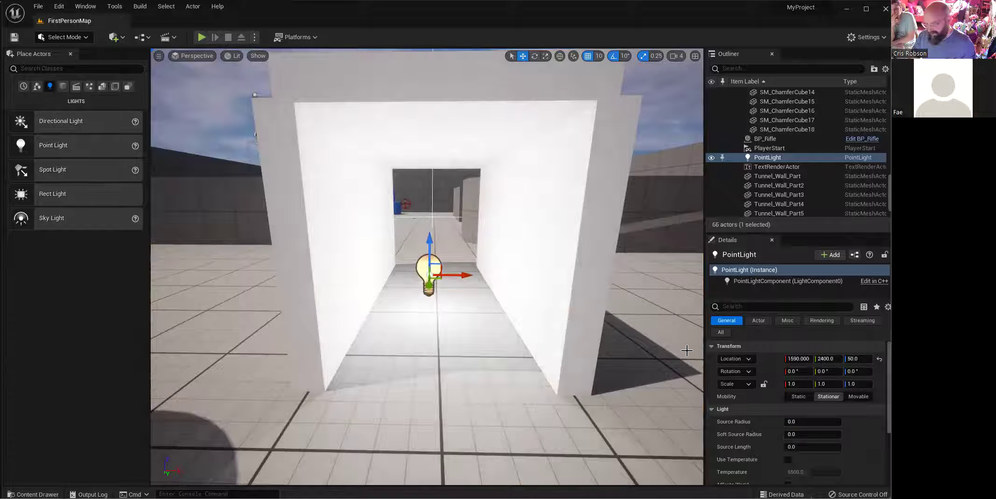
Step: Set the point light's intensity to 4 cd
scroll(837, 422, down, 4)
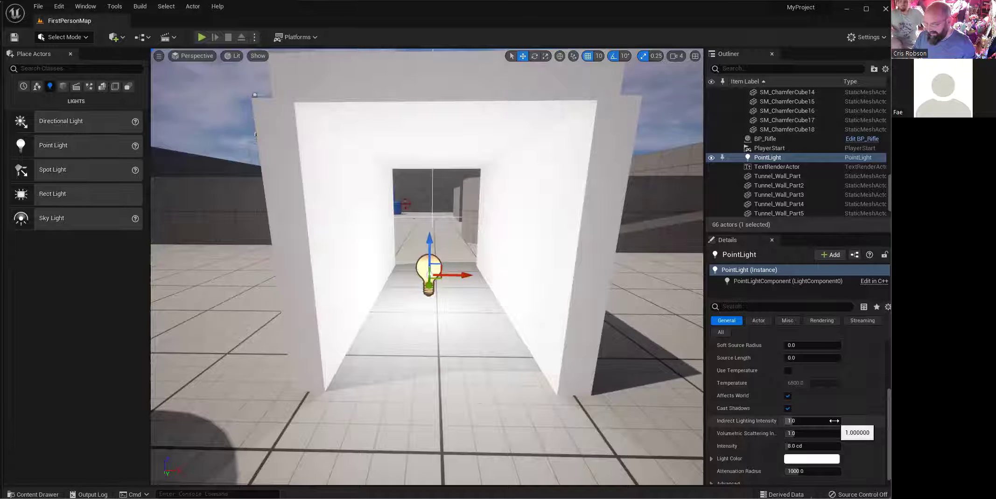
scroll(823, 427, down, 1)
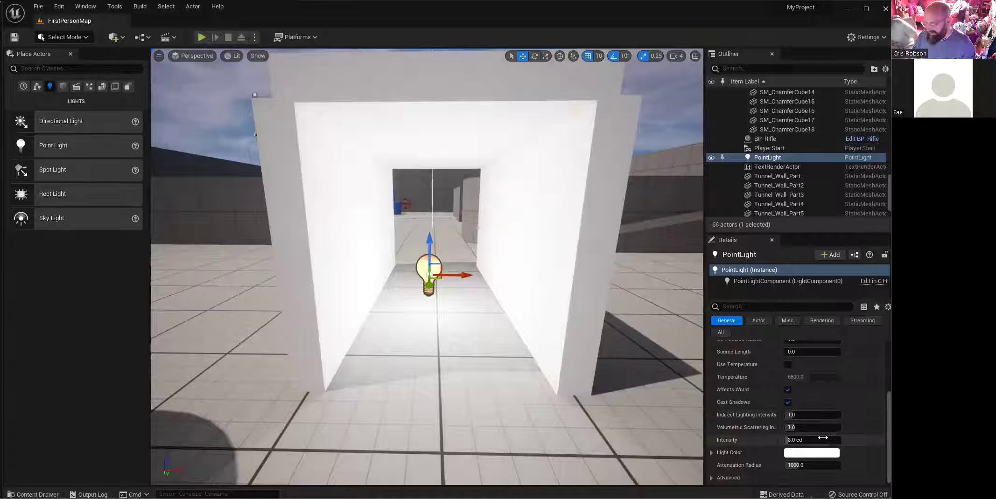
click(828, 441)
text(4)
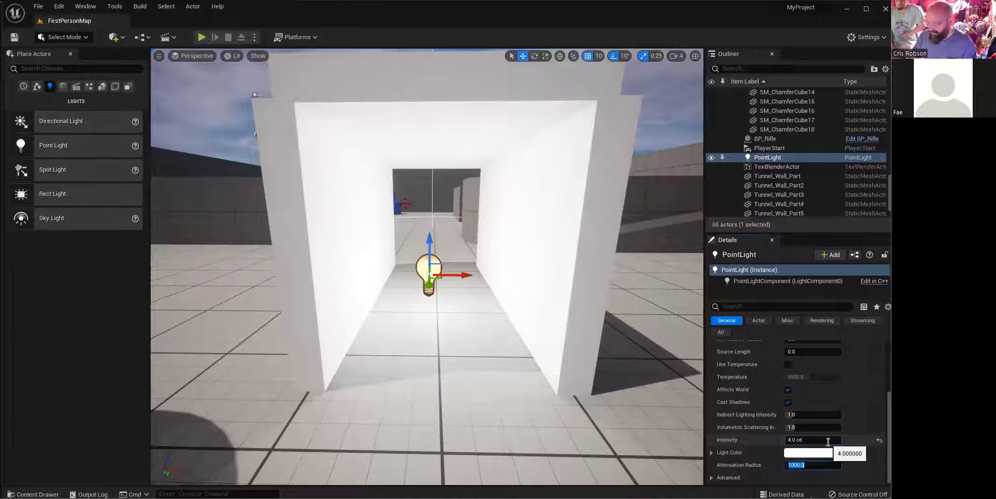
key(Return)
Step: Try an attenuation radius of 250 for the point light and settle on 100
click(810, 465)
text(250)
key(Return)
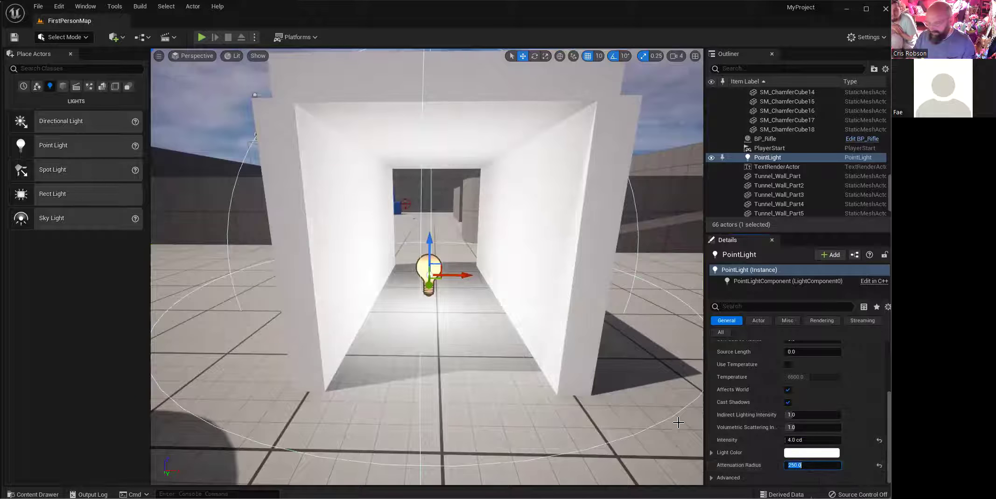
text(100)
key(Return)
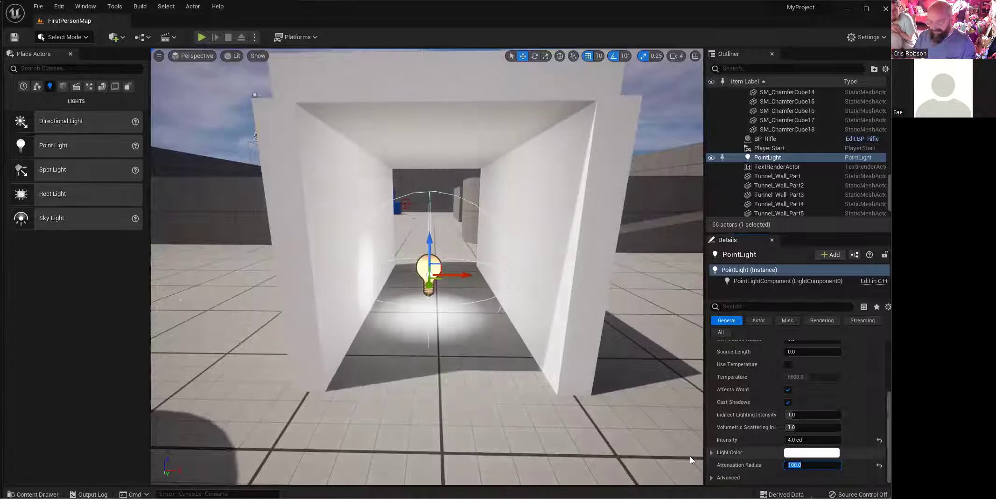
Step: Move the point light along X close to one side wall of the tunnel
right_drag(455, 292, 428, 292)
drag(428, 291, 392, 290)
key(s)
mouse_move(447, 387)
right_down()
mouse_move(467, 387)
mouse_move(448, 387)
right_up()
key(w)
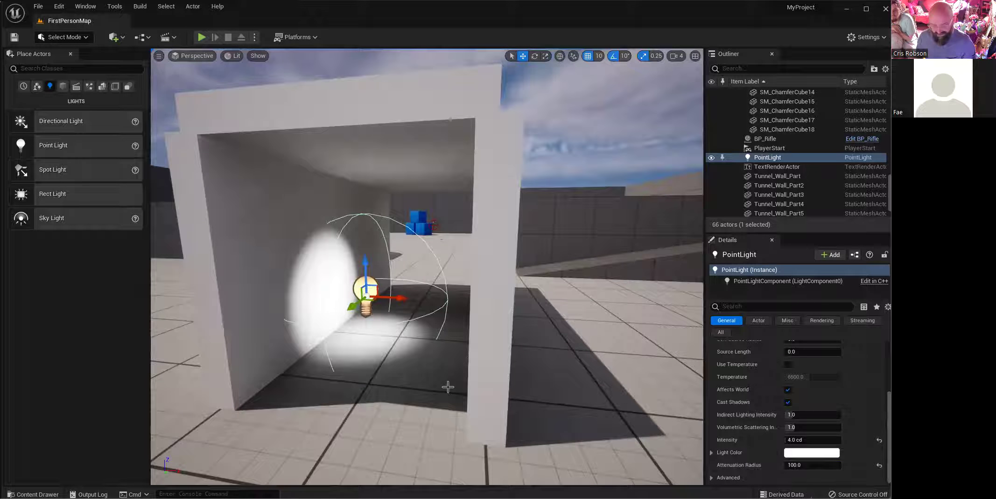
Step: Toggle Game View on and off to examine the light falling on the tunnel wall and floor without editor overlays
key(g)
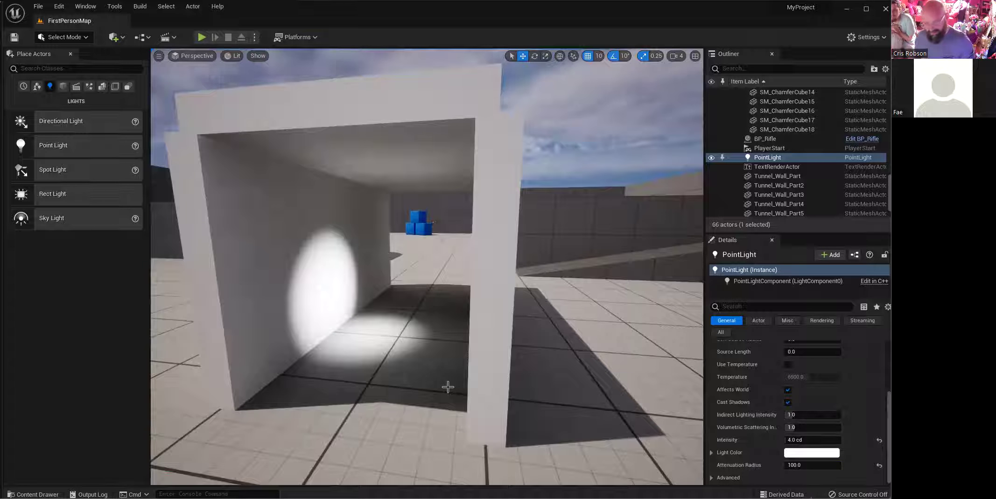
alt+drag(357, 381, 347, 381)
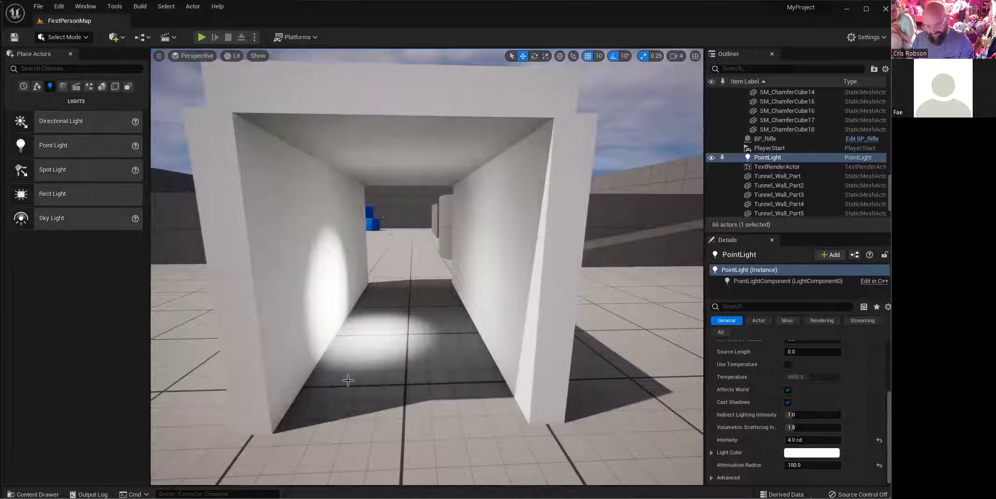
right_drag(347, 381, 303, 372)
key(g)
right_drag(394, 365, 394, 365)
key(d)
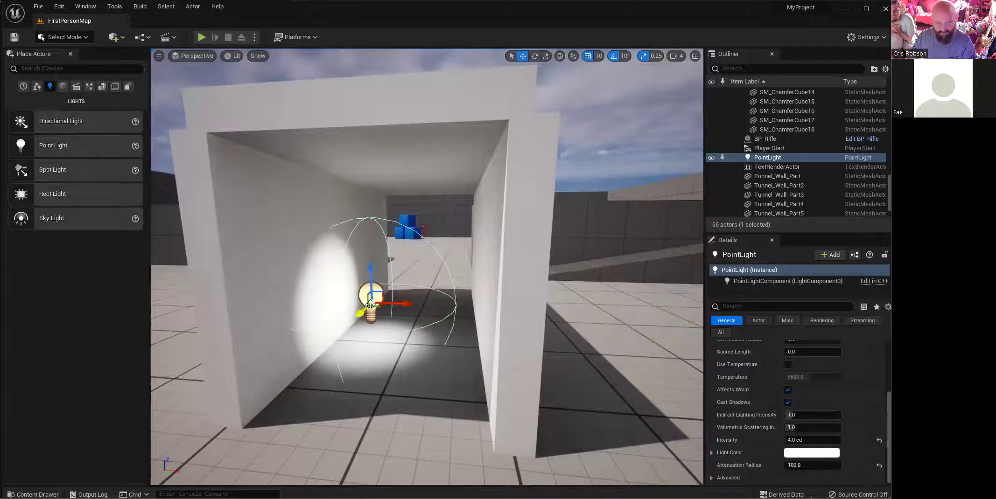
key(a)
right_drag(376, 315, 397, 312)
key(w)
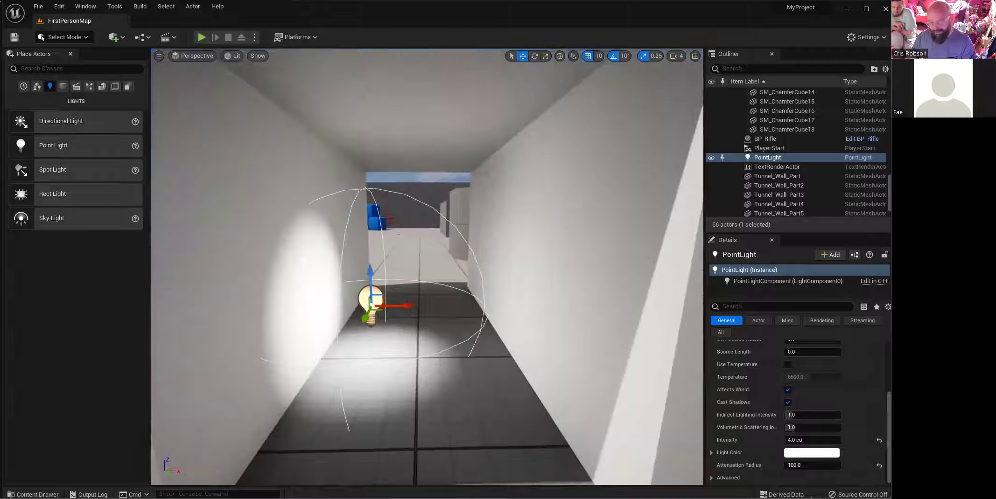
Step: Place a basic cylinder inside the tunnel beside the point light and raise it to stand on the floor
click(62, 92)
drag(28, 175, 440, 346)
key(r)
key(w)
drag(437, 311, 439, 263)
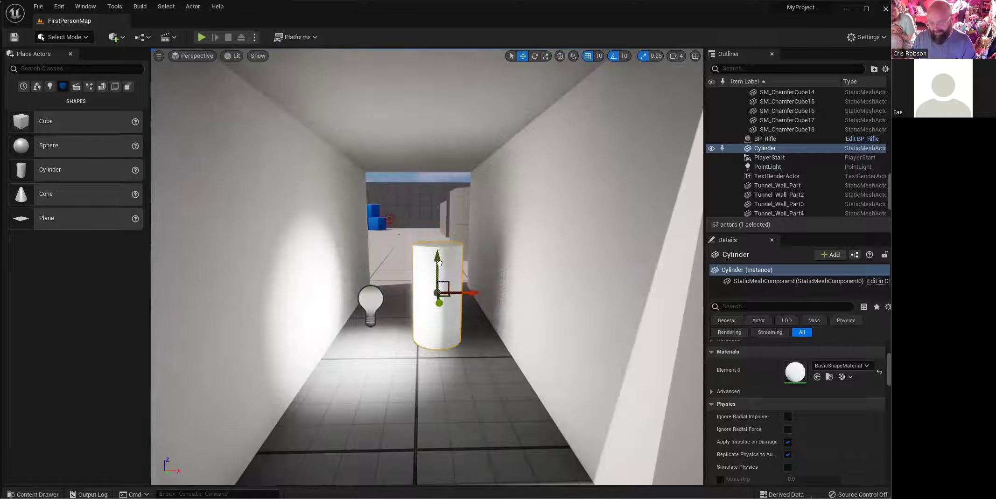
Step: Change the point light's colour to light purple, hex sRGB A996FFFF
click(373, 299)
scroll(427, 318, up, 5)
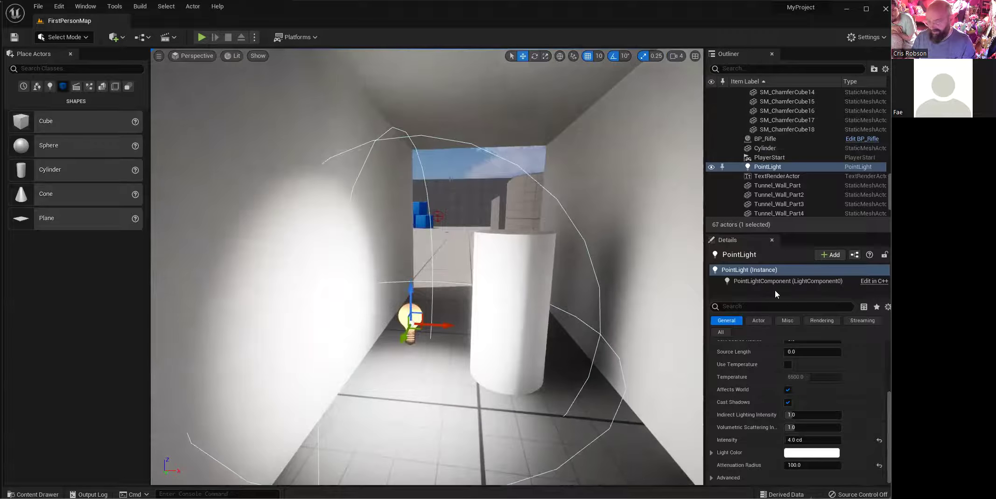
click(793, 453)
drag(646, 325, 633, 308)
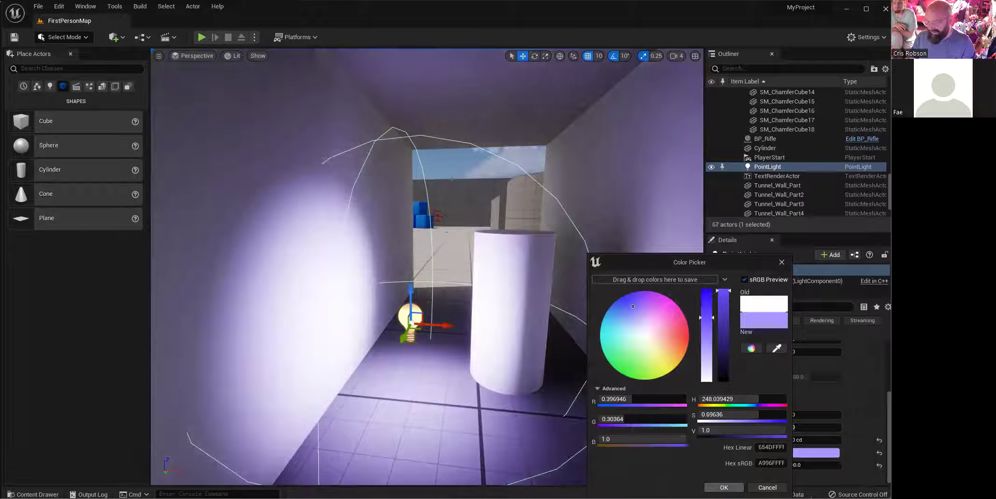
click(724, 487)
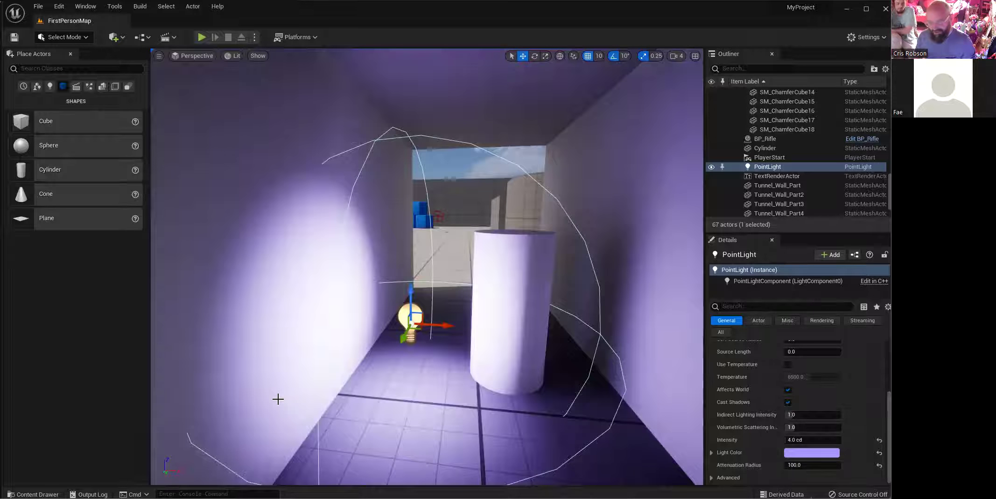
Step: Delete the cylinder and the point light from the tunnel
drag(334, 373, 334, 448)
mouse_move(334, 373)
right_down()
mouse_move(271, 373)
mouse_move(334, 374)
right_up()
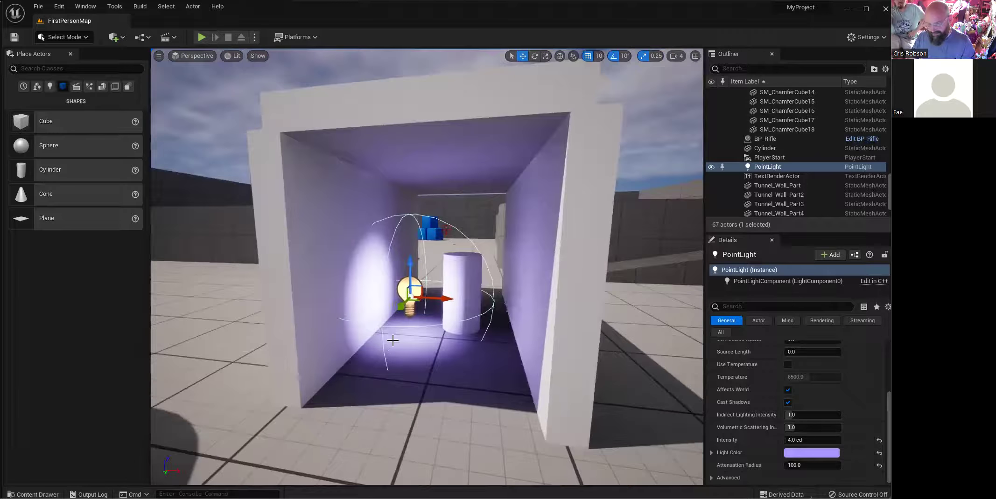
click(470, 283)
key(Delete)
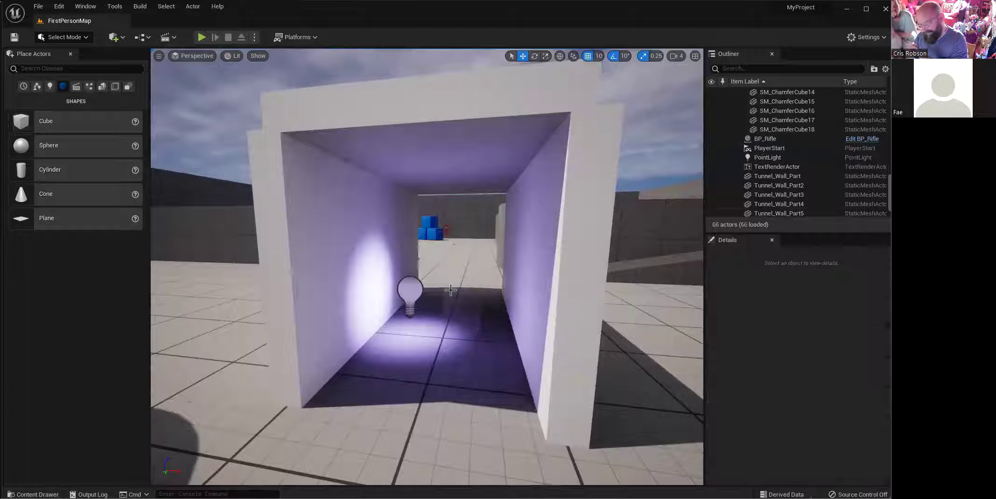
click(414, 292)
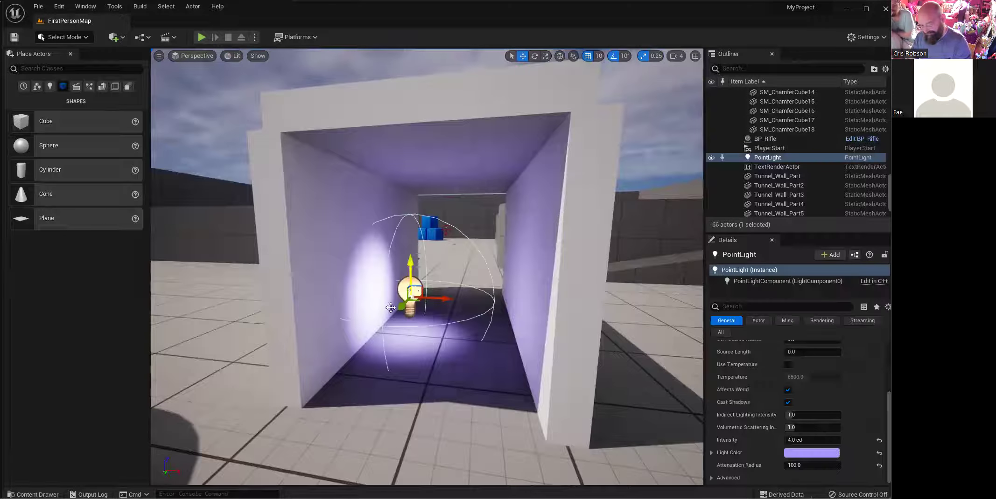
key(Delete)
drag(413, 292, 420, 280)
mouse_move(347, 307)
right_down()
mouse_move(387, 307)
mouse_move(347, 307)
right_up()
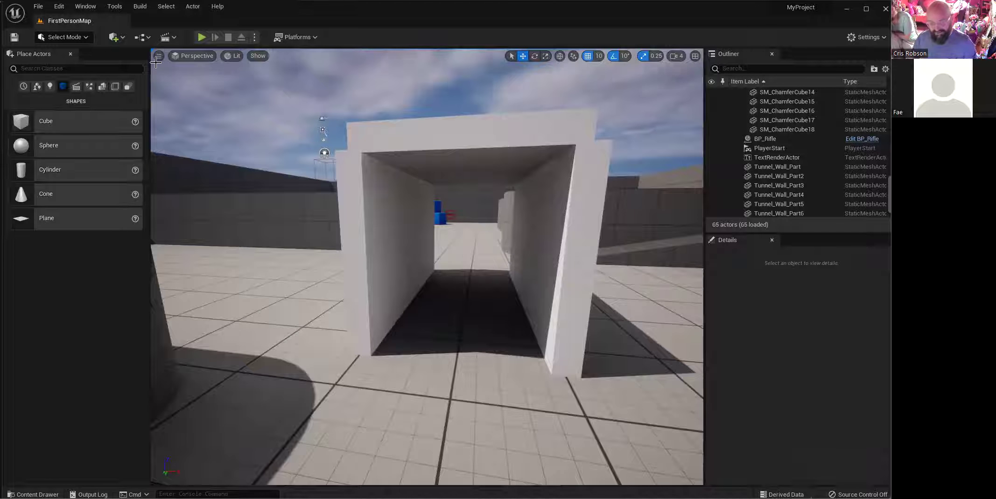
Step: Create a new level from the Empty Level template without saving the changes to the tunnel map
click(38, 7)
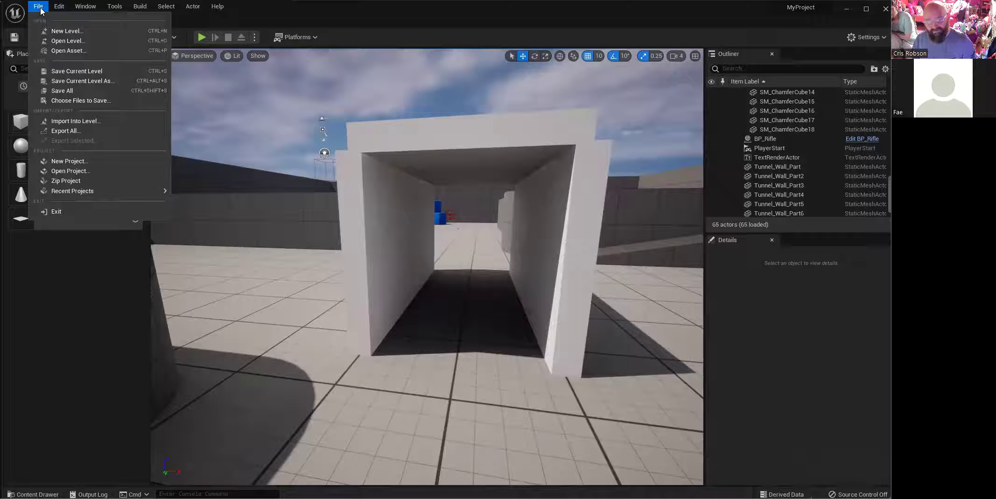
click(60, 31)
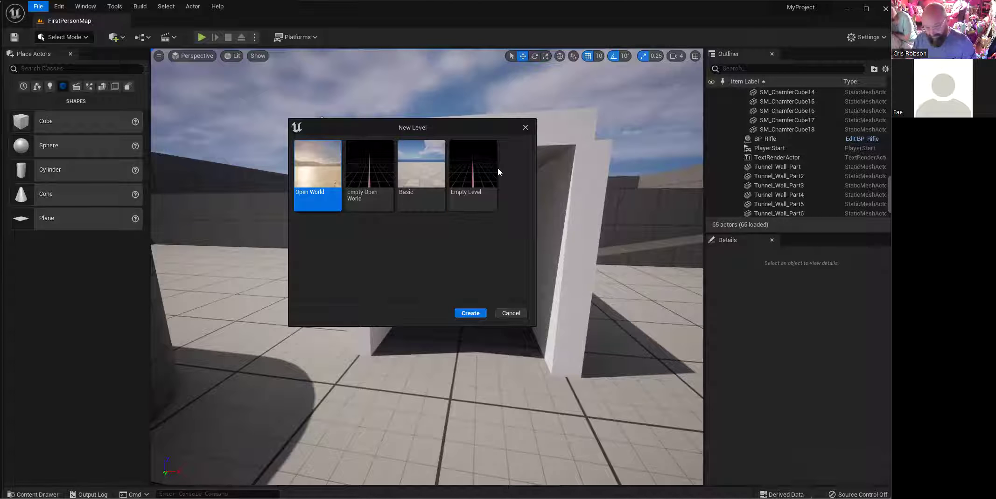
click(482, 165)
click(471, 317)
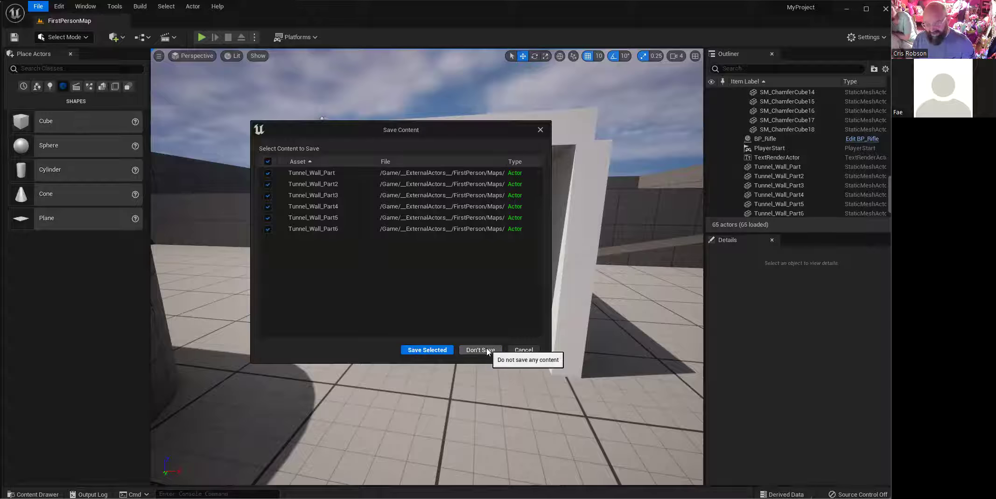
click(474, 350)
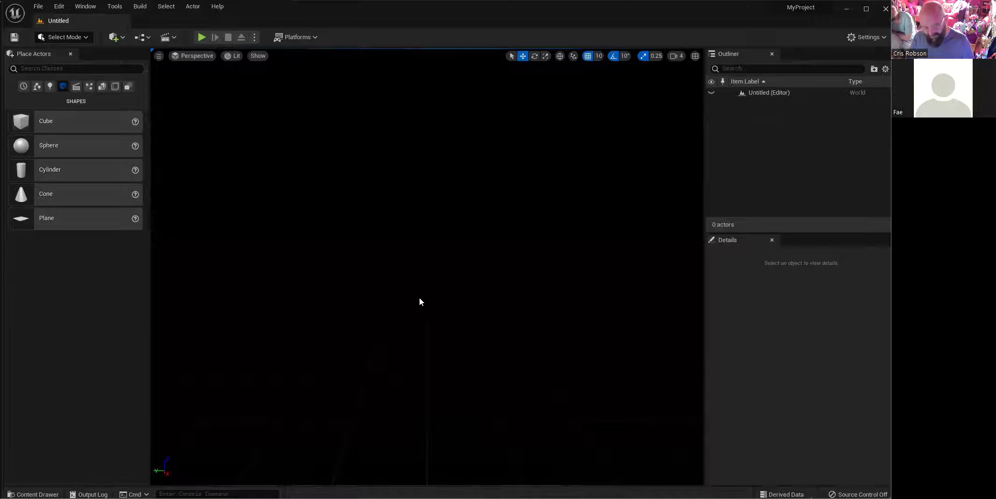
Step: Save the new level in the Content folder as Map_Indoors
key(ctrl+s)
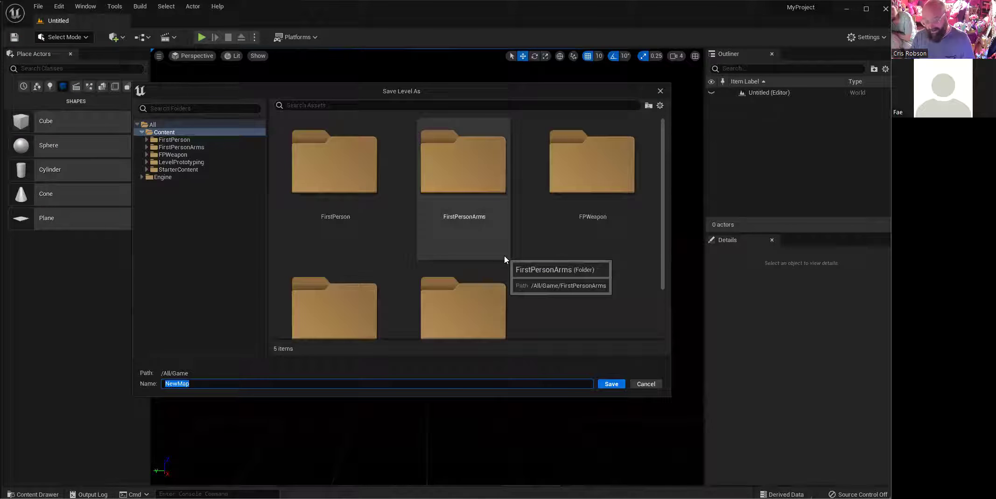
text(Map_Indoors)
key(Return)
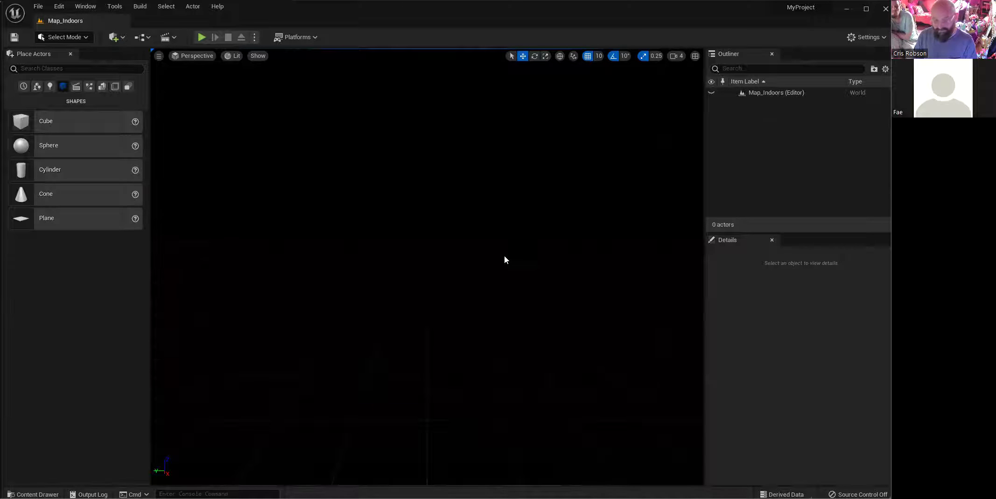
Step: Place a plane, a cone and a cylinder side by side in the empty level
right_drag(507, 274, 392, 284)
right_drag(532, 263, 544, 265)
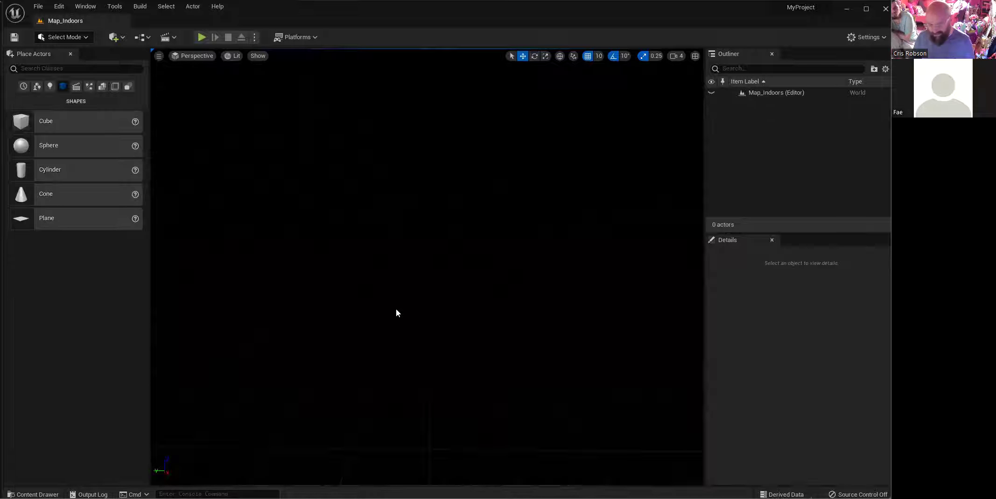
drag(21, 218, 437, 381)
drag(49, 201, 381, 359)
drag(263, 280, 264, 280)
drag(59, 169, 524, 404)
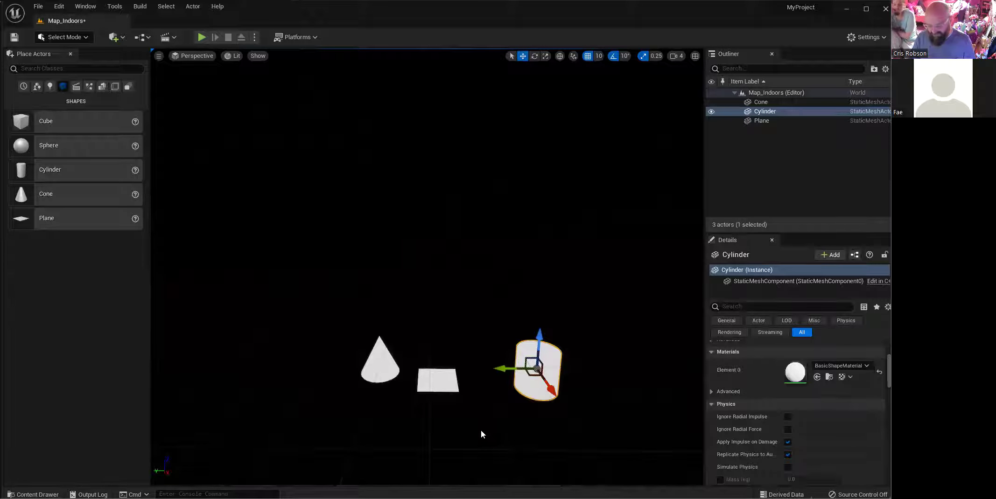
Step: Delete the cylinder, the cone and the plane from the level
key(Delete)
click(378, 365)
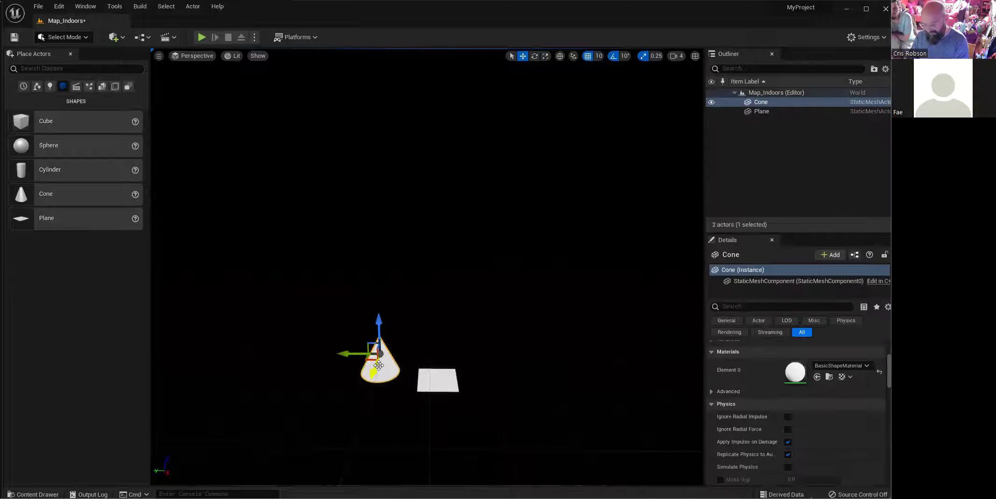
key(Delete)
click(429, 384)
key(Delete)
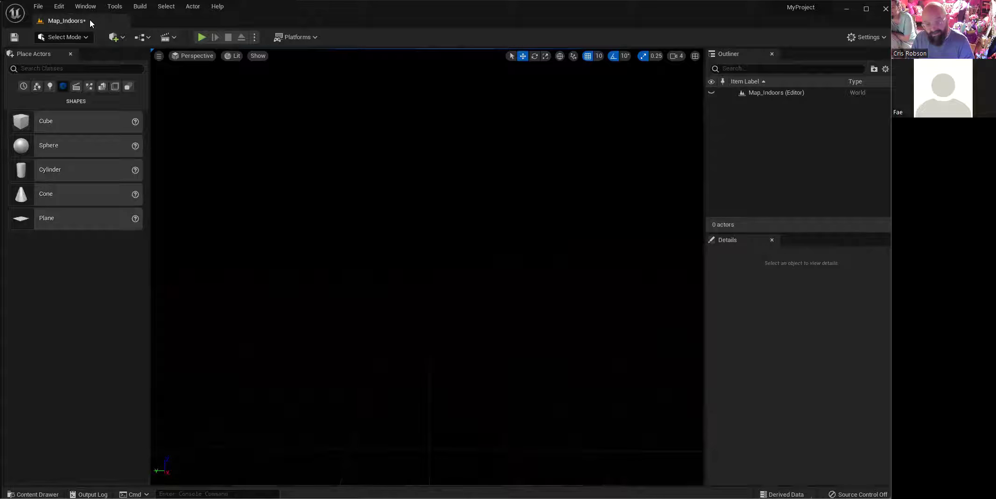
Step: Use the Env. Light Mixer to create a sky light, Atmospheric Light 0, sky atmosphere, volumetric cloud and height fog
click(84, 8)
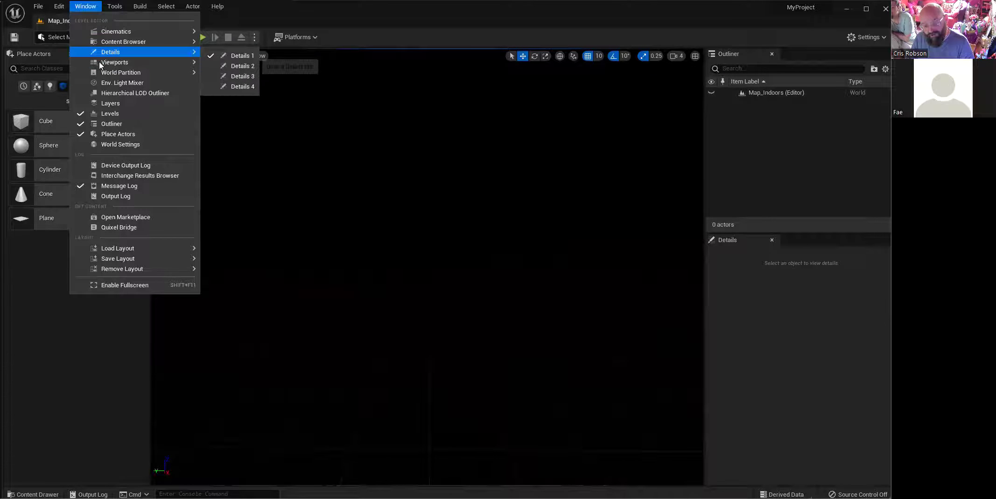
click(127, 85)
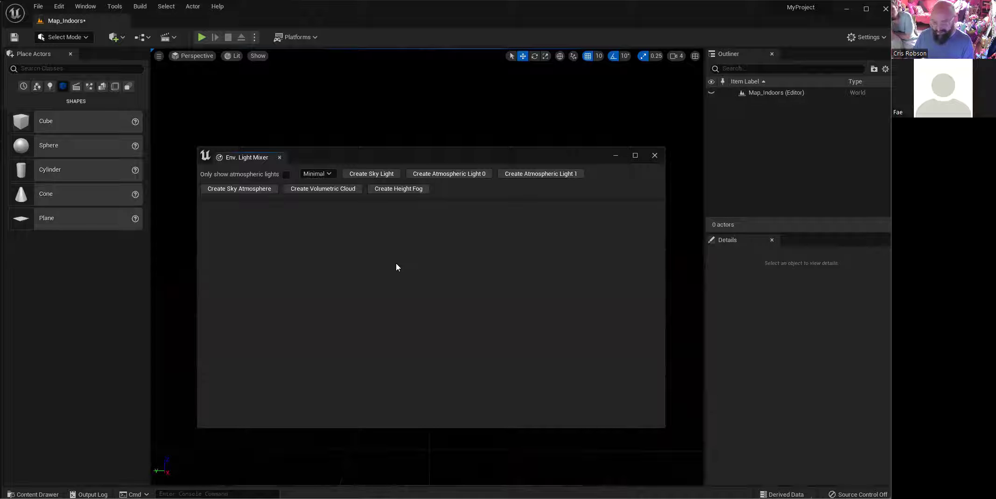
click(378, 174)
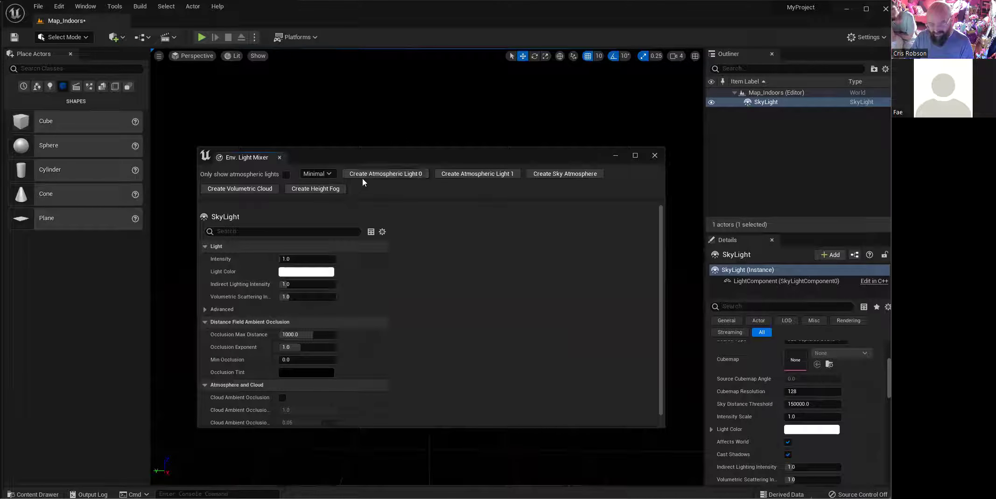
click(375, 175)
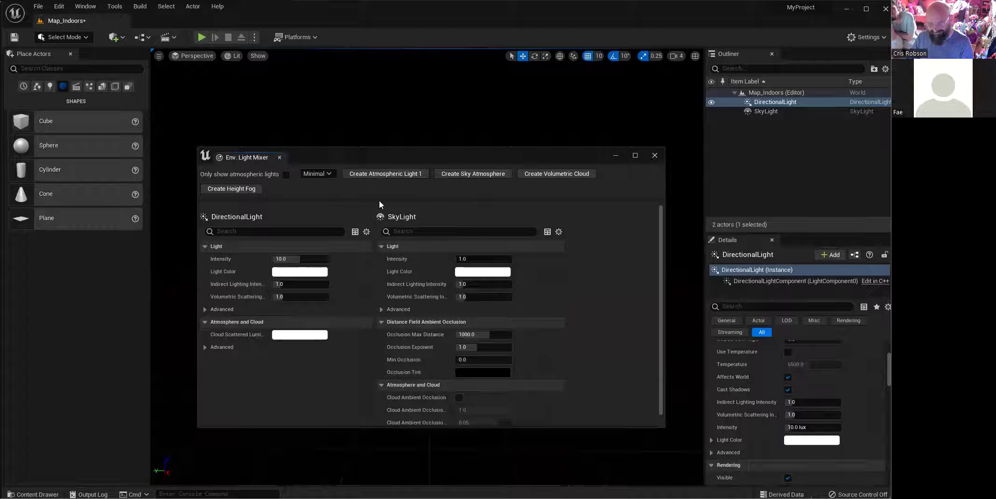
click(460, 175)
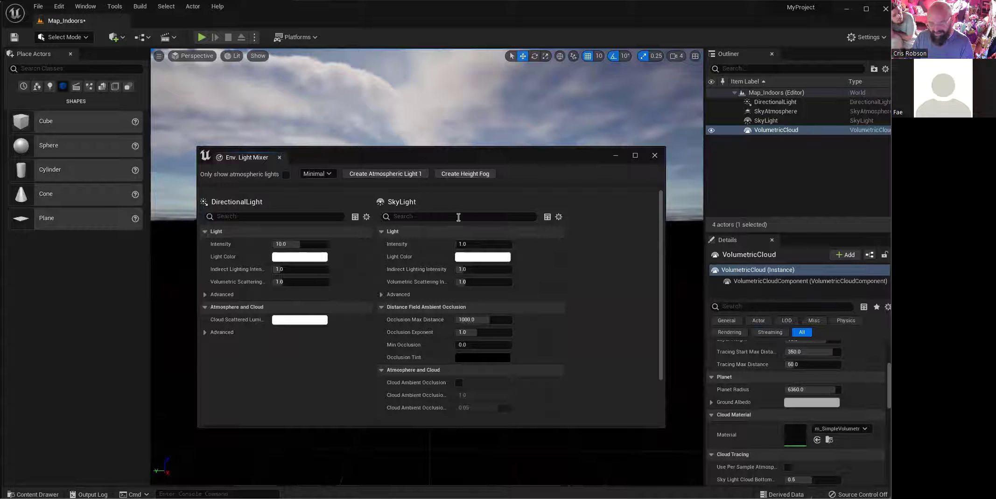
click(462, 174)
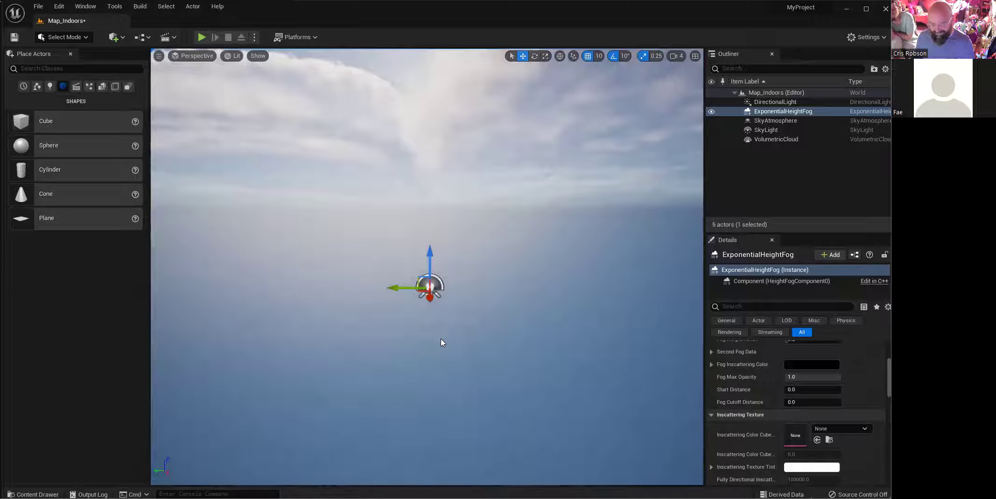
Step: Rotate the directional light to reposition the sun in the sky
alt+drag(321, 331, 741, 325)
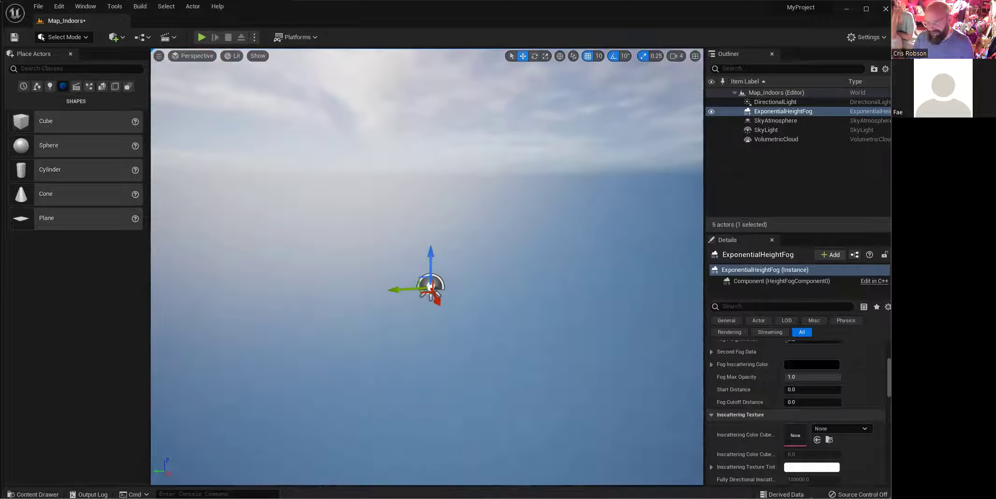
click(772, 101)
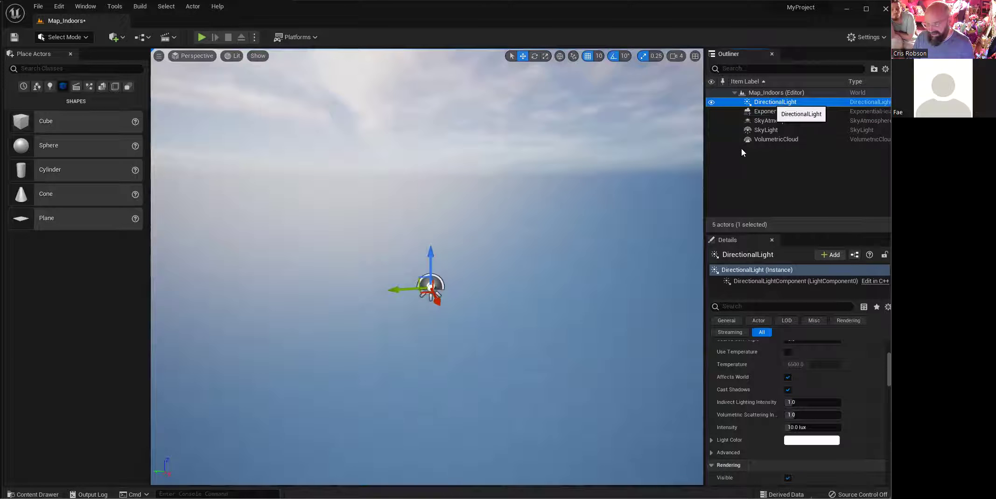
alt+drag(463, 350, 462, 362)
key(e)
drag(466, 262, 491, 313)
alt+drag(578, 298, 518, 336)
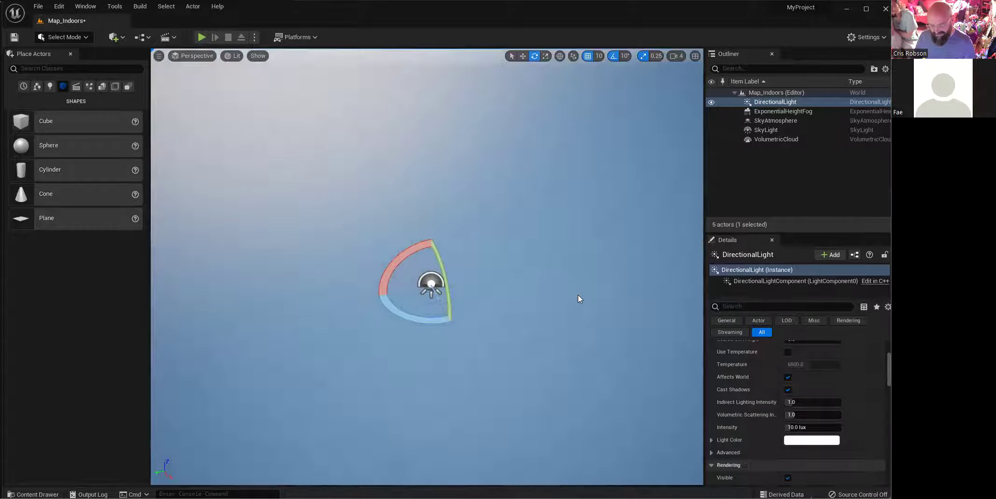
alt+drag(473, 355, 459, 266)
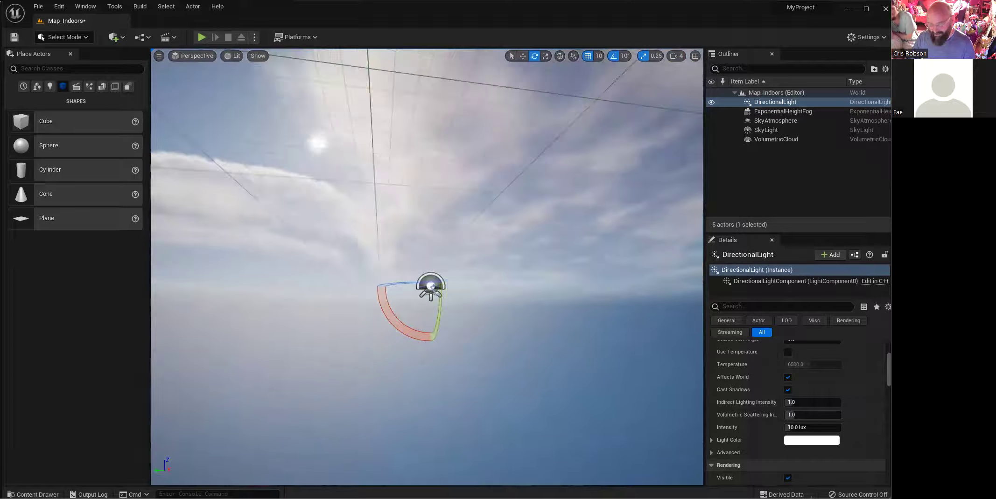
key(e)
right_drag(459, 266, 485, 296)
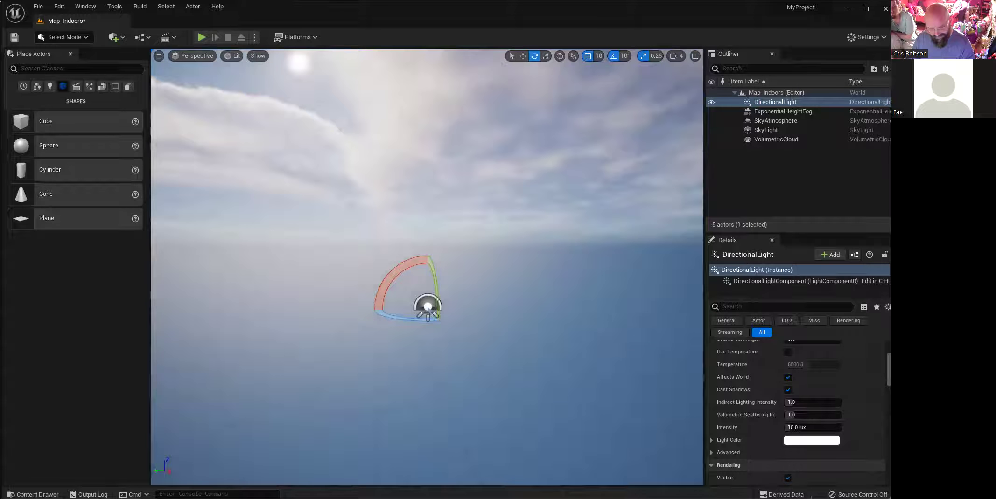
Step: Open Content Browser 1 as a floating window, shrink it and move it clear of the Outliner and the actor details
click(32, 495)
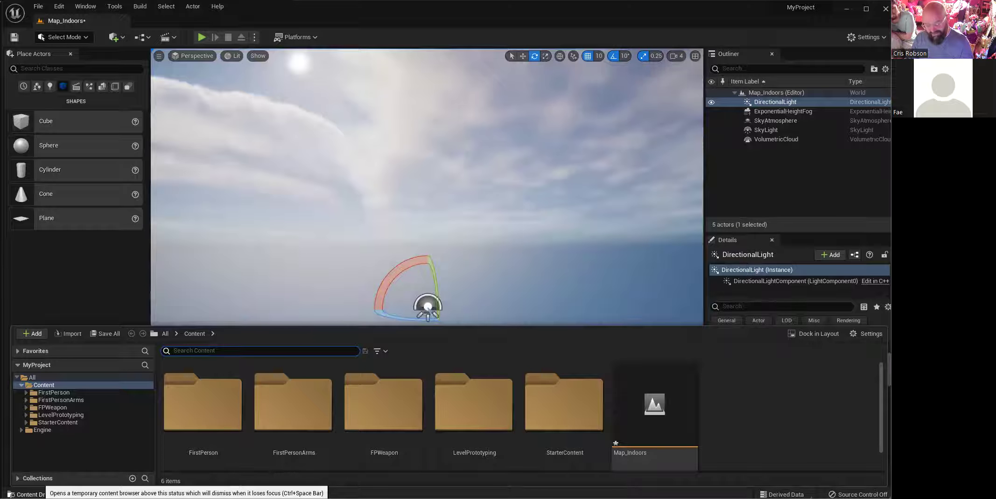
click(28, 494)
click(84, 6)
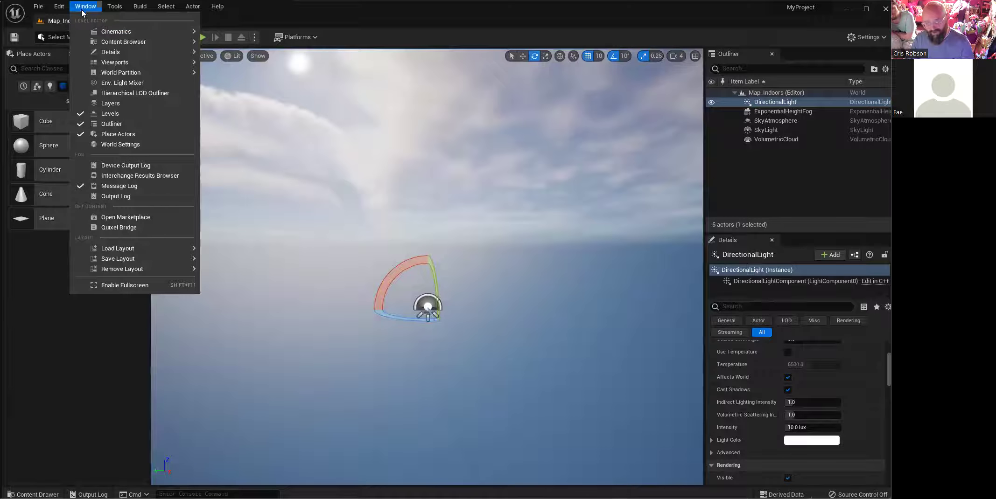
mouse_move(124, 41)
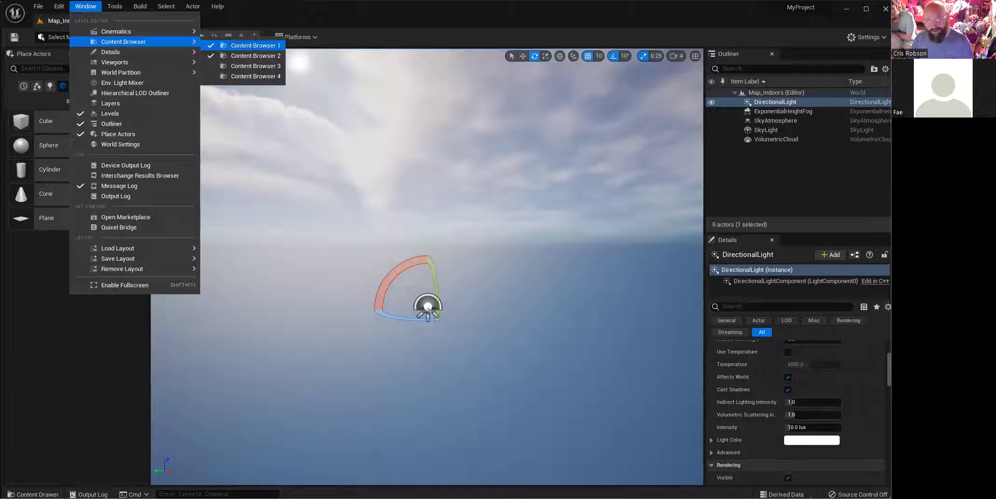
key(Escape)
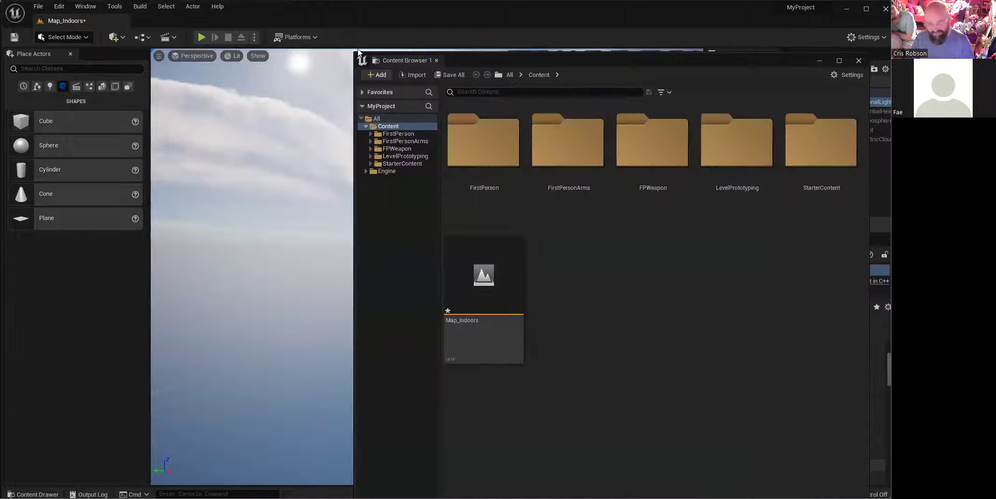
drag(362, 62, 511, 211)
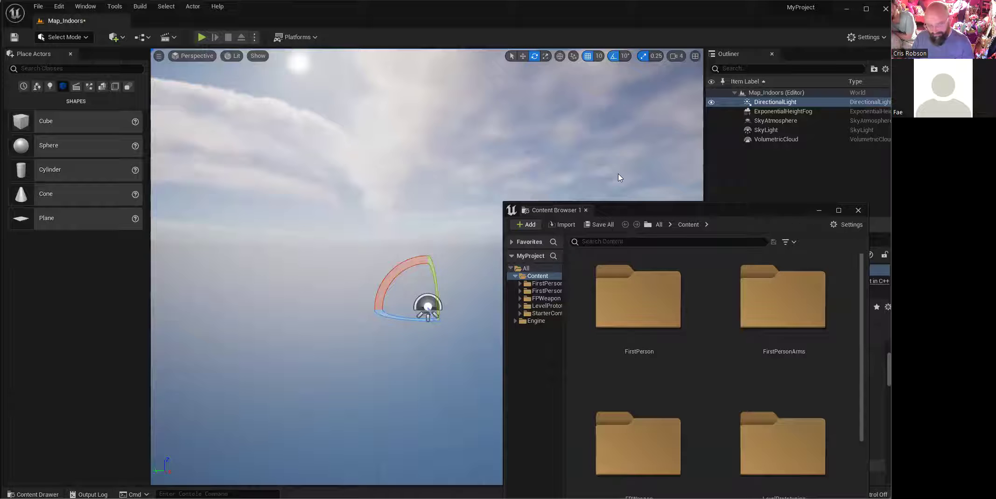
drag(620, 210, 139, 108)
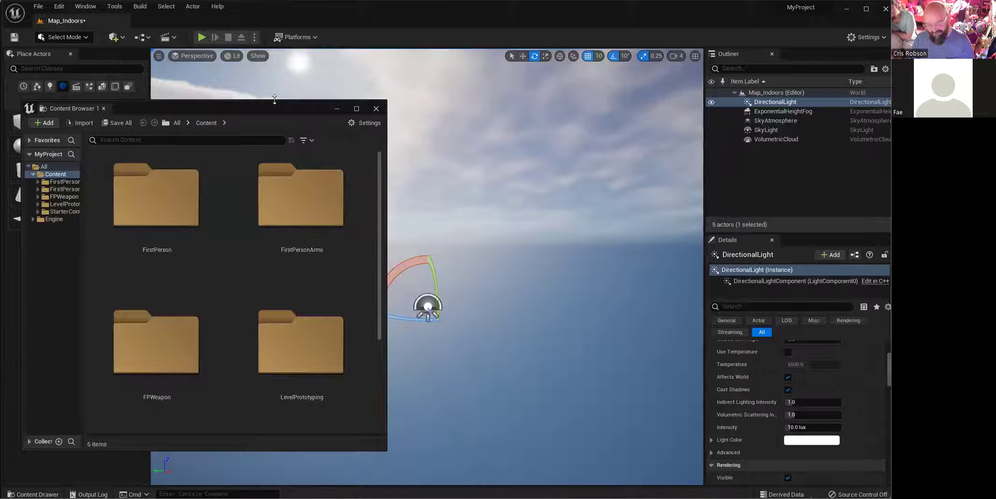
Step: Make the floating Content Browser taller, move it clear of the viewport's centre and open the LevelPrototyping Meshes folder
drag(274, 99, 275, 18)
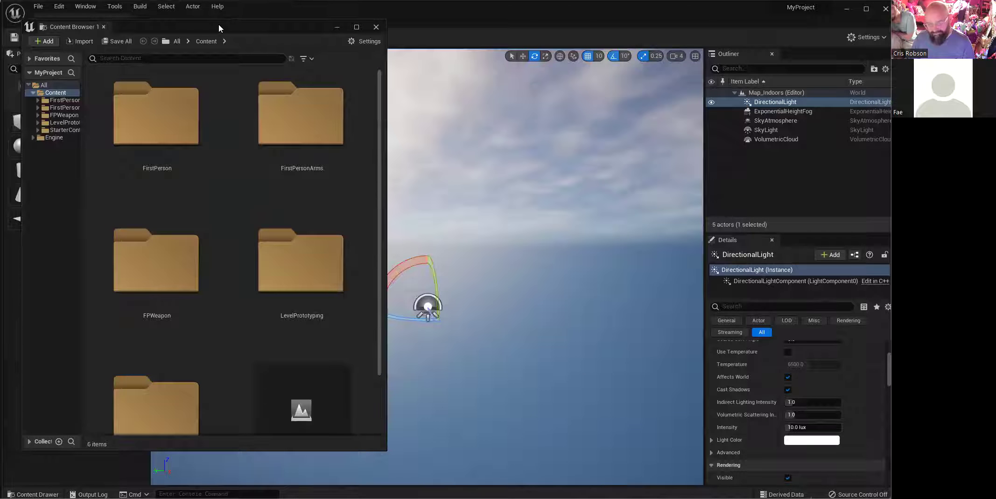
drag(218, 24, 199, 22)
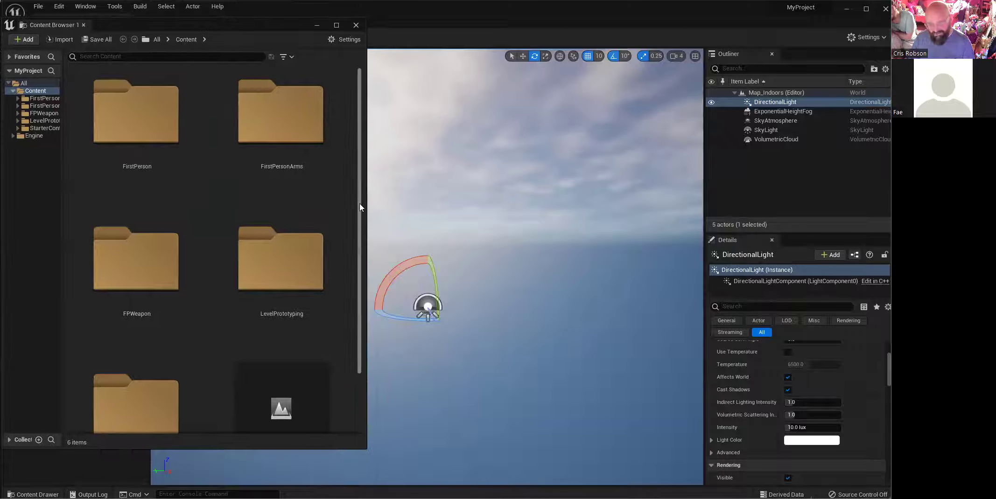
scroll(369, 275, down, 2)
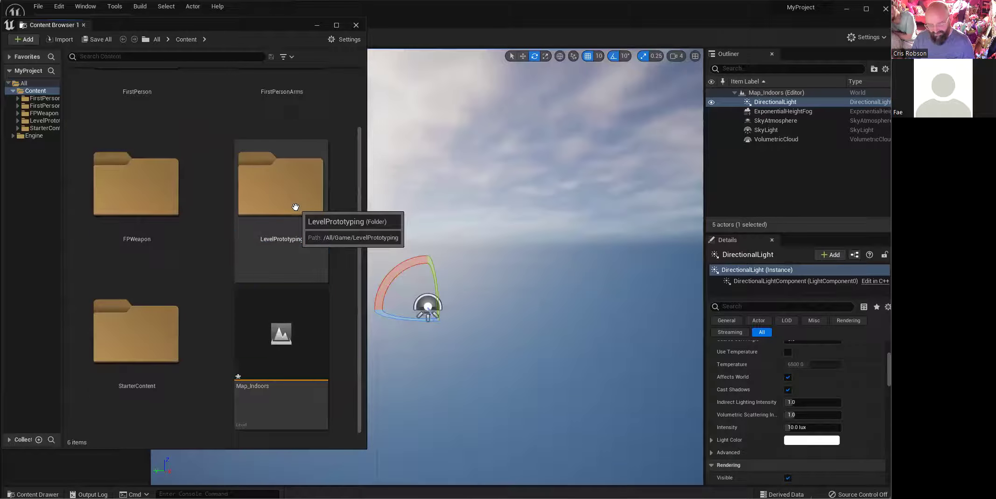
double_click(313, 263)
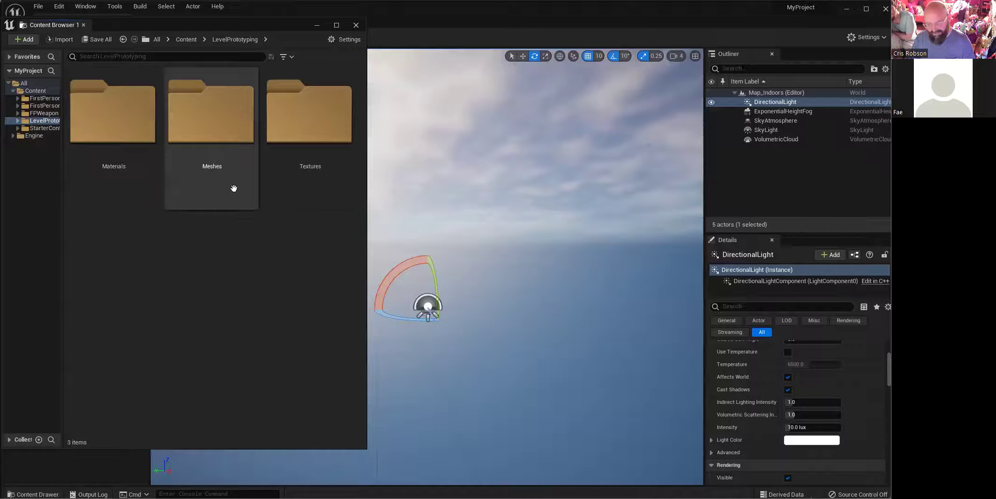
double_click(222, 150)
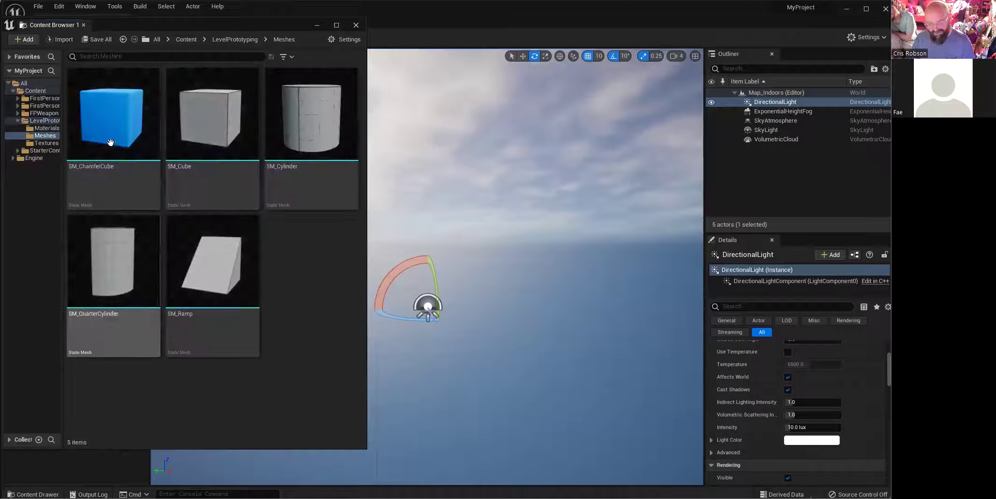
Step: Place the SM_Cube, SM_Cylinder and SM_Ramp meshes in the level as a trial
click(207, 130)
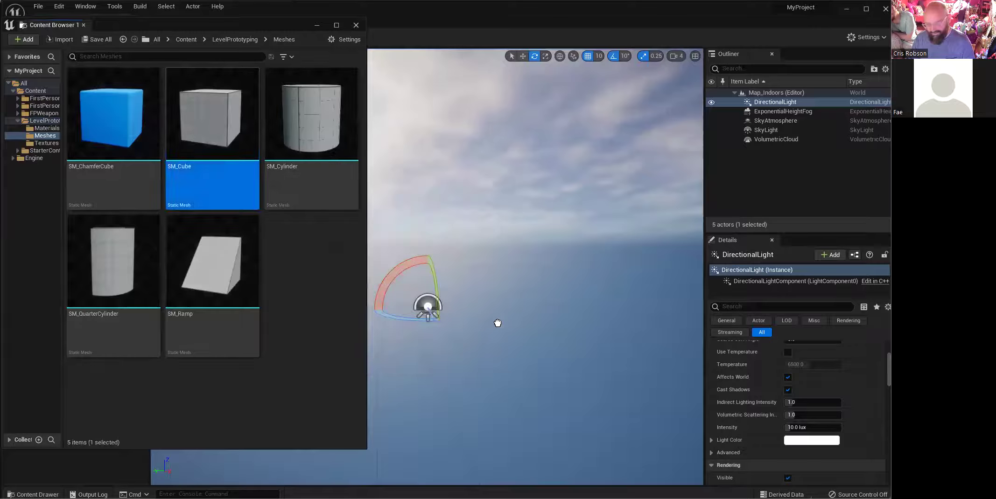
drag(497, 322, 497, 323)
drag(322, 125, 441, 353)
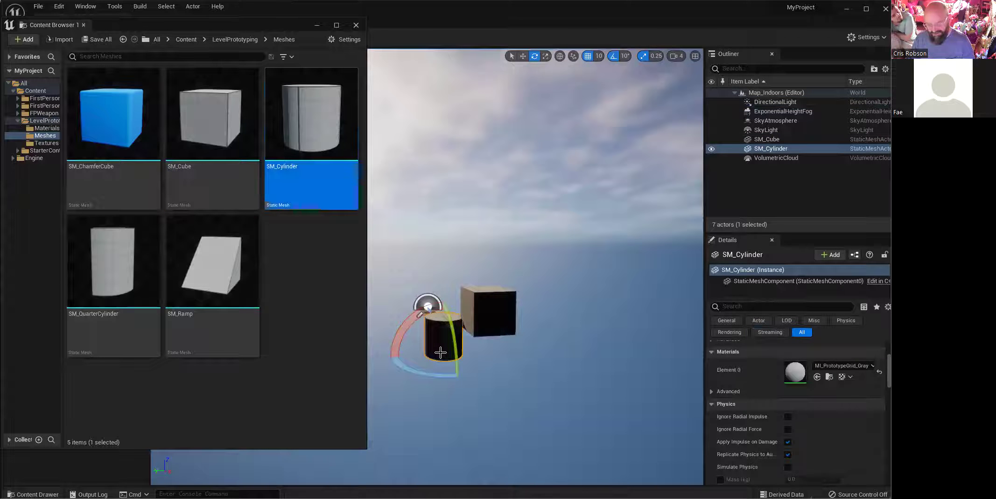
drag(201, 344, 509, 382)
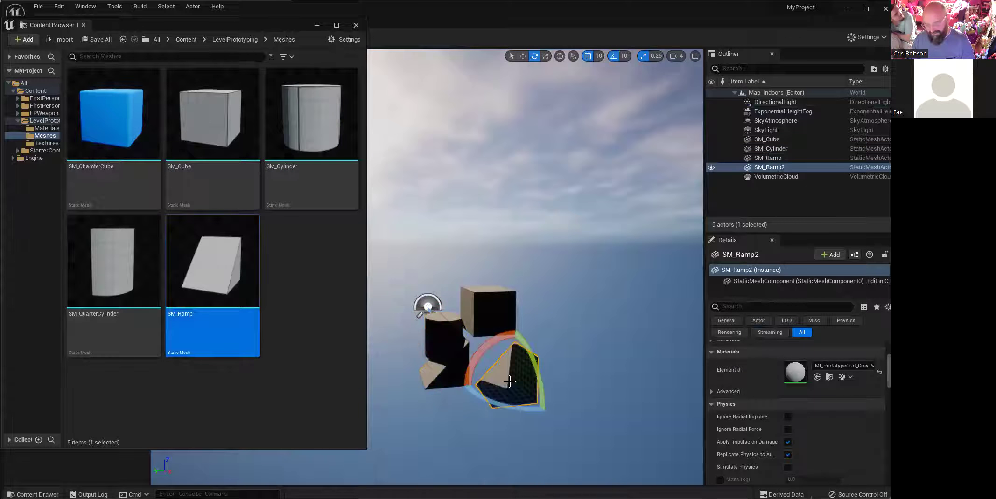
Step: Delete the trial ramps, the cylinder and the cube from the level
key(Delete)
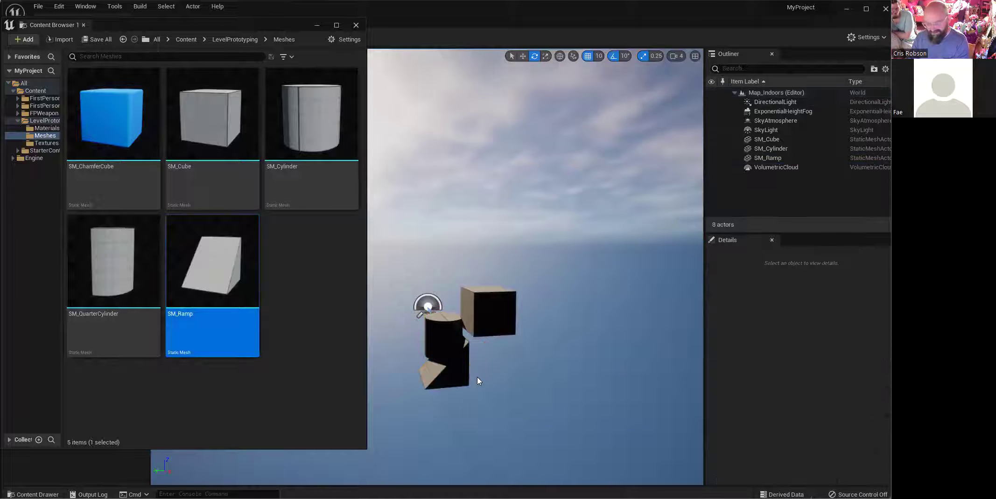
click(449, 371)
key(Delete)
click(451, 335)
key(Delete)
click(498, 305)
key(Delete)
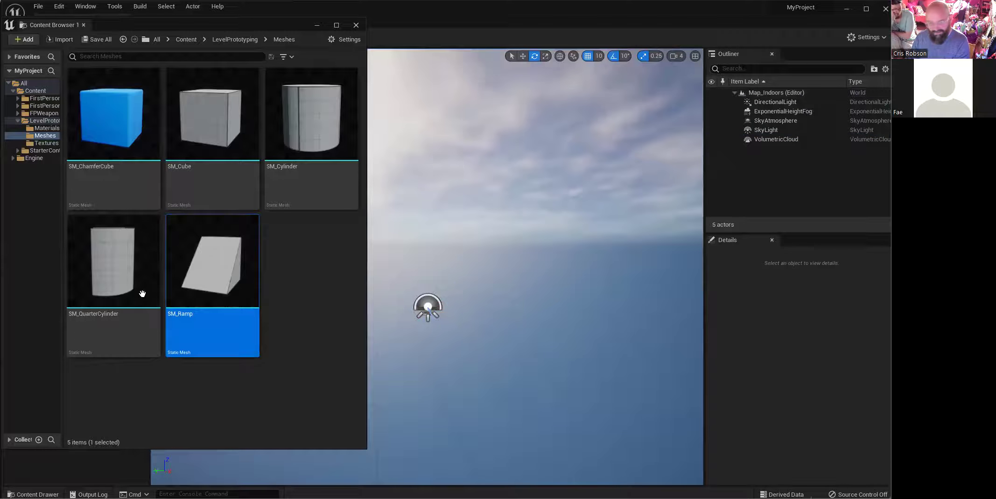
Step: Return to the Content folder and look through the meshes in StarterContent's Architecture folder
click(294, 246)
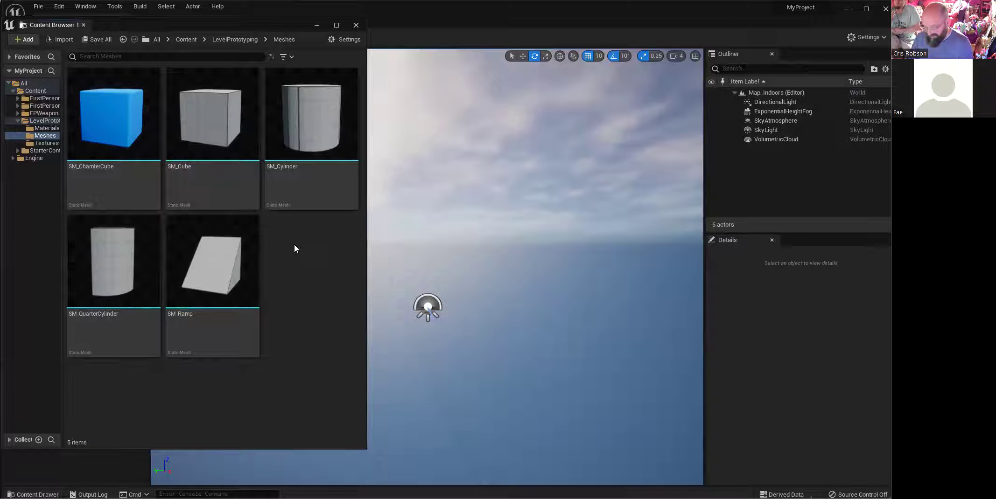
key(alt+Left)
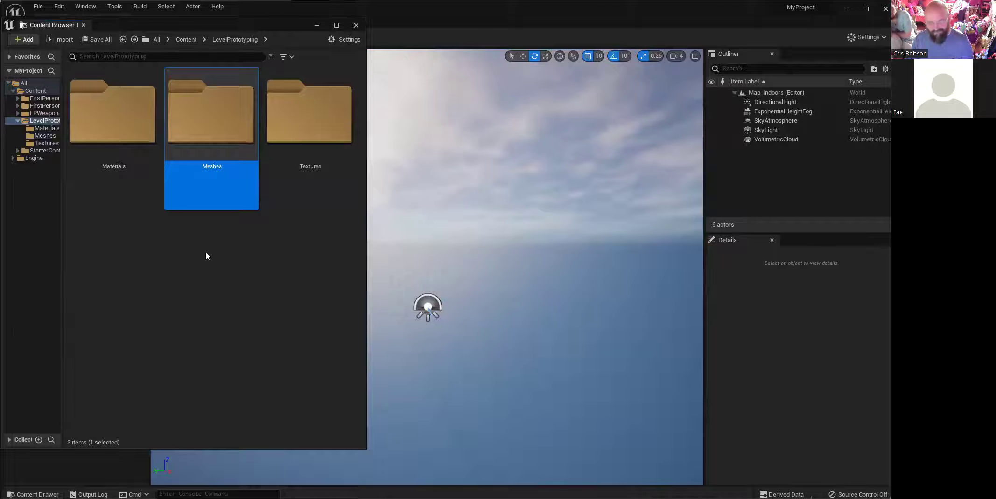
key(alt+Left)
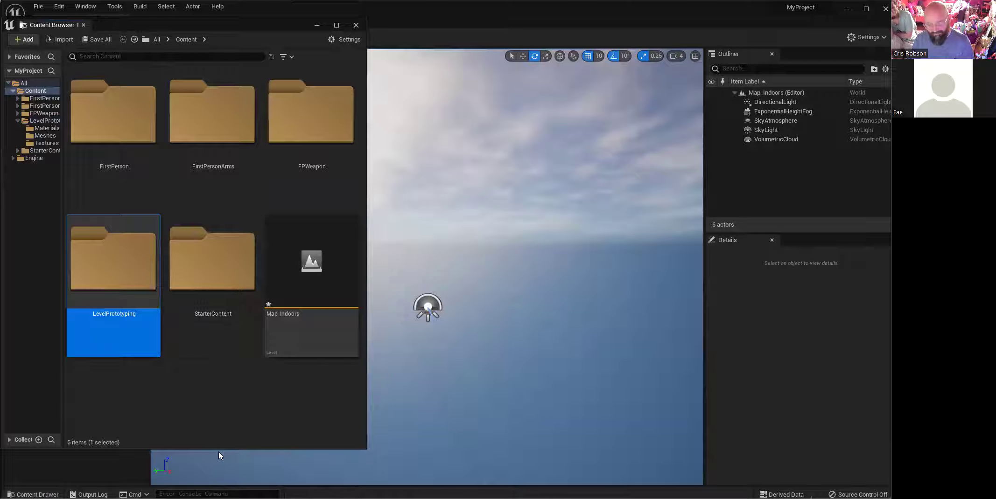
double_click(213, 266)
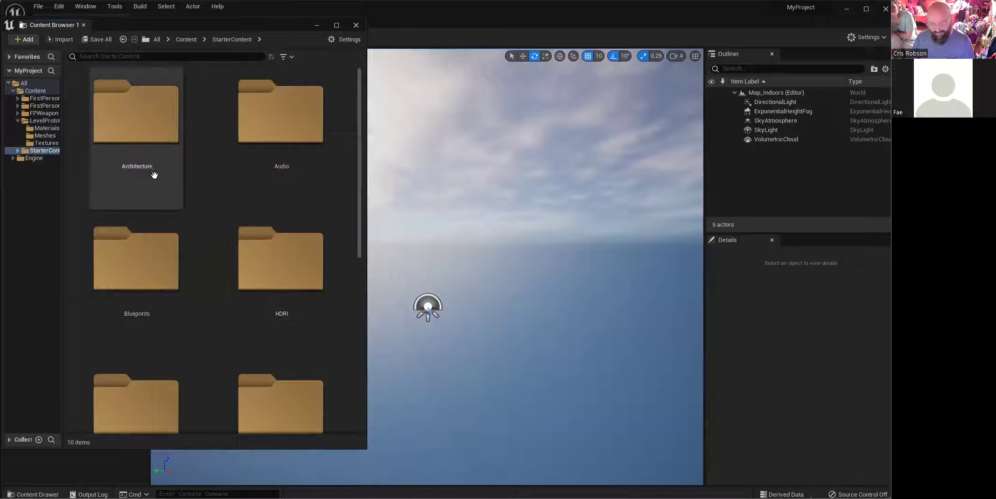
double_click(152, 136)
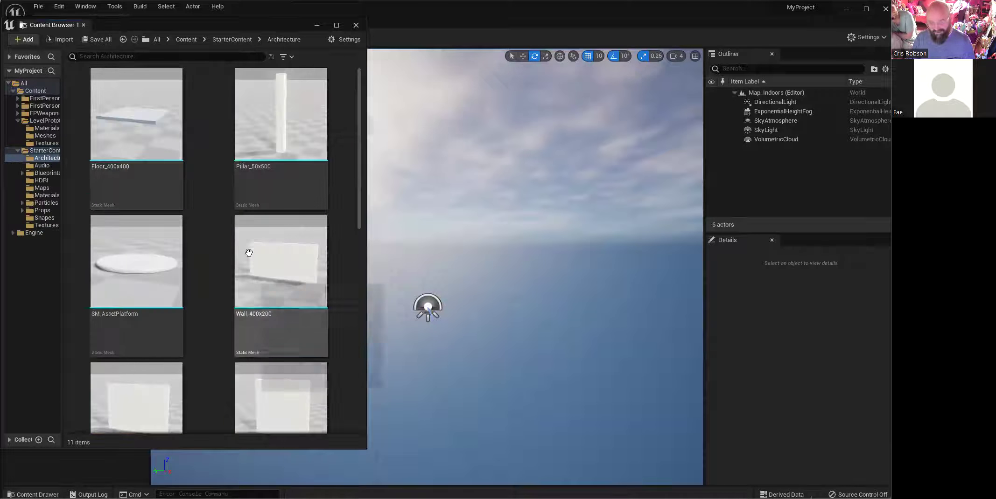
scroll(248, 245, down, 5)
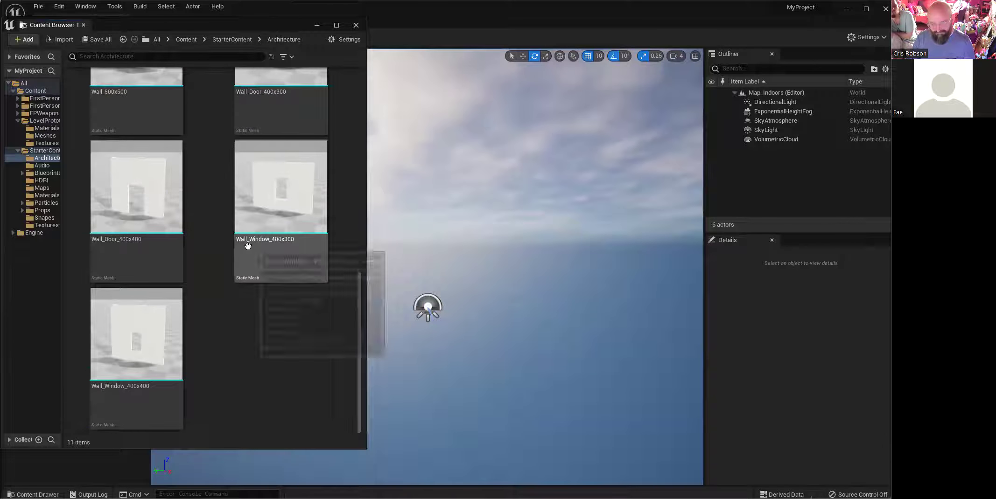
Step: Go back to StarterContent and look through the furniture and prop meshes in the Props folder
key(alt+Left)
scroll(169, 245, down, 1)
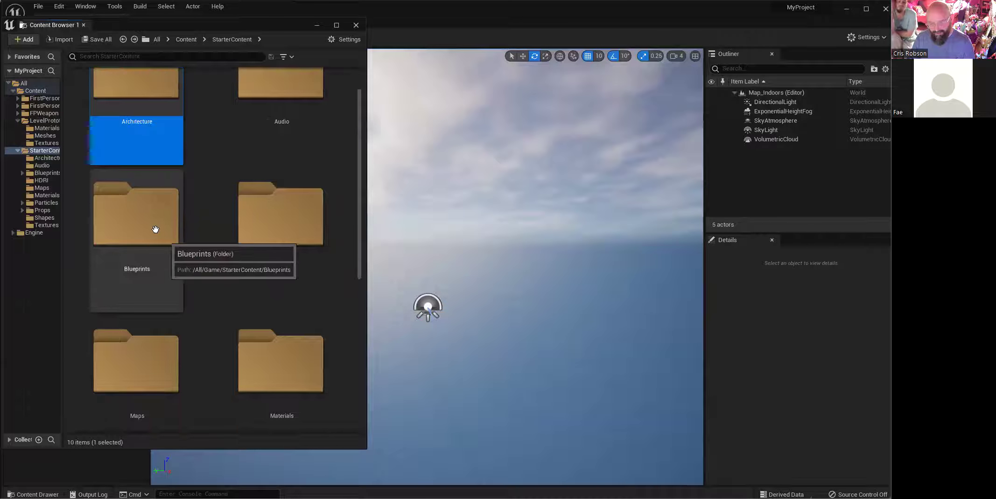
scroll(289, 333, down, 1)
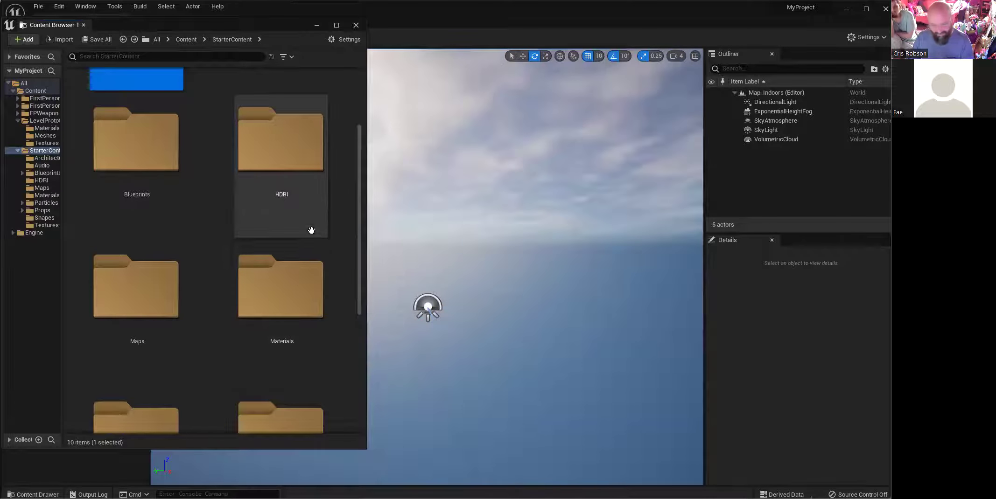
scroll(308, 233, down, 1)
scroll(304, 245, down, 1)
click(278, 227)
double_click(278, 228)
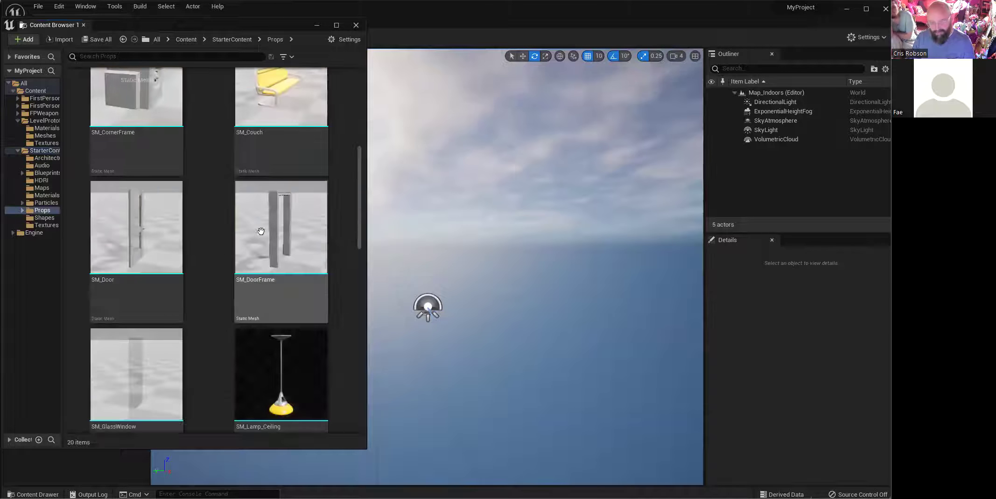
scroll(229, 250, down, 2)
scroll(225, 242, up, 4)
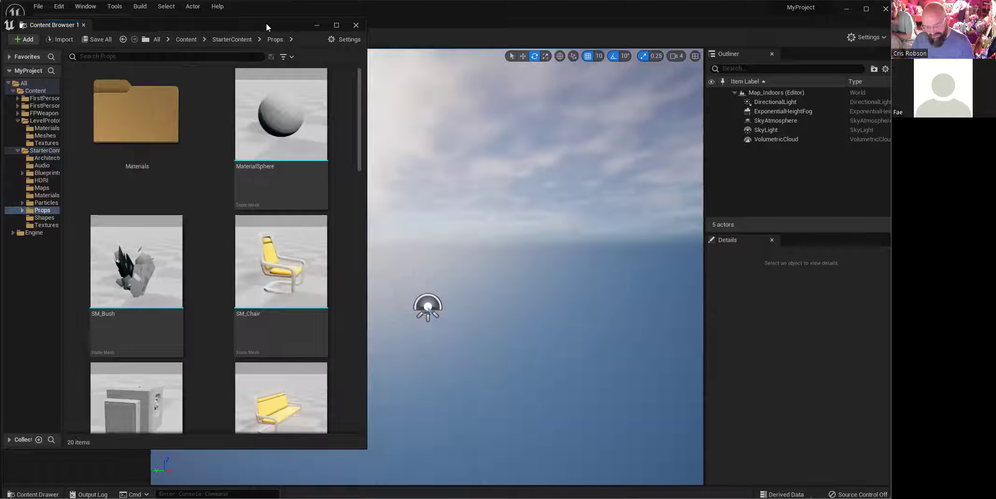
Step: Dock Content Browser 1 between the Place Actors panel and the viewport and narrow it
drag(266, 24, 119, 48)
drag(59, 49, 361, 63)
drag(199, 65, 188, 188)
drag(394, 227, 363, 221)
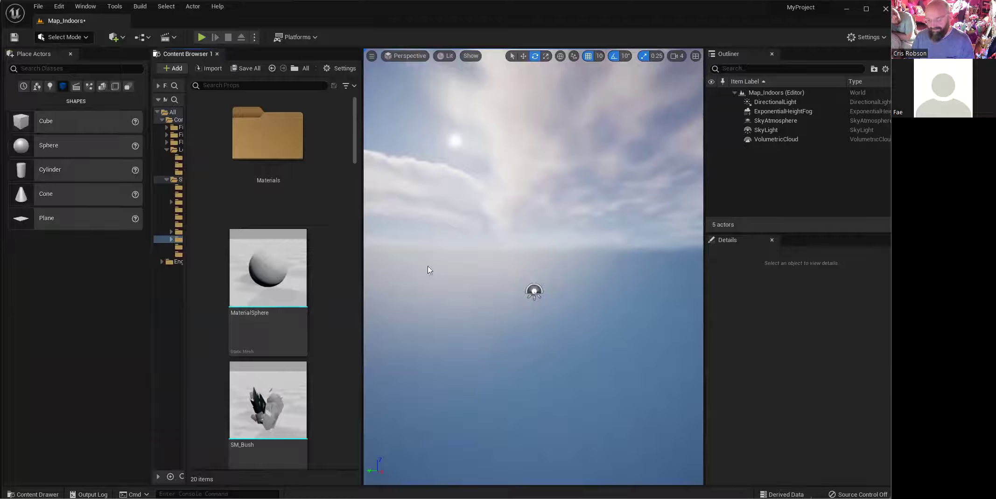
Step: Open StarterContent's Architecture folder and place a Floor_400x400 mesh in the level
right_drag(429, 271, 430, 289)
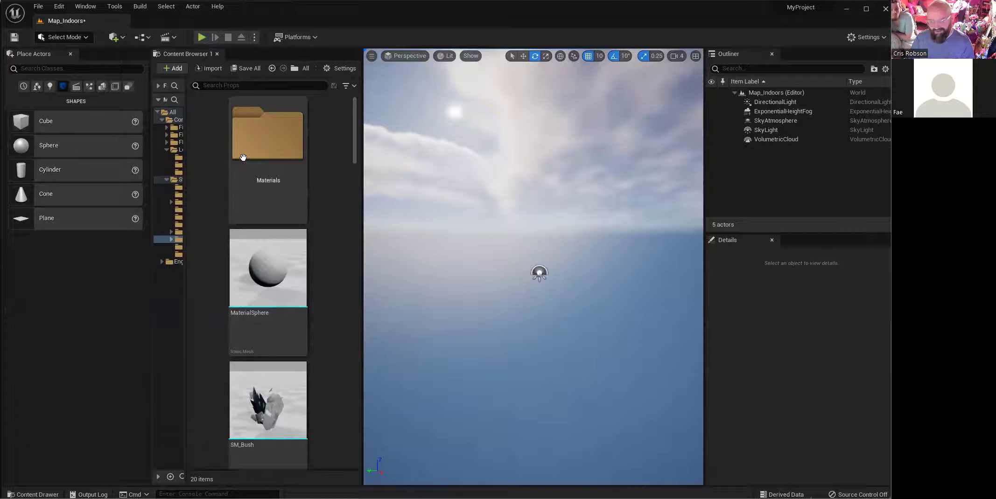
key(alt+Left)
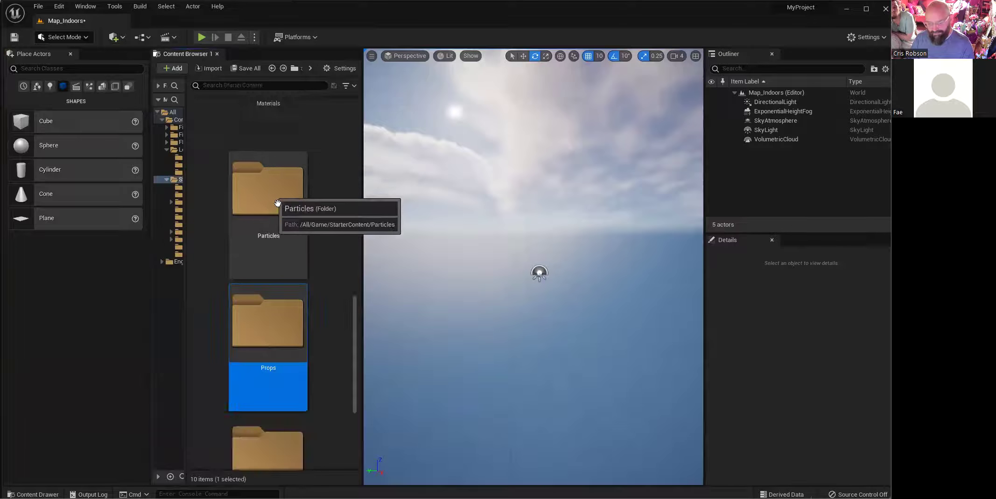
scroll(312, 221, up, 3)
scroll(309, 221, up, 10)
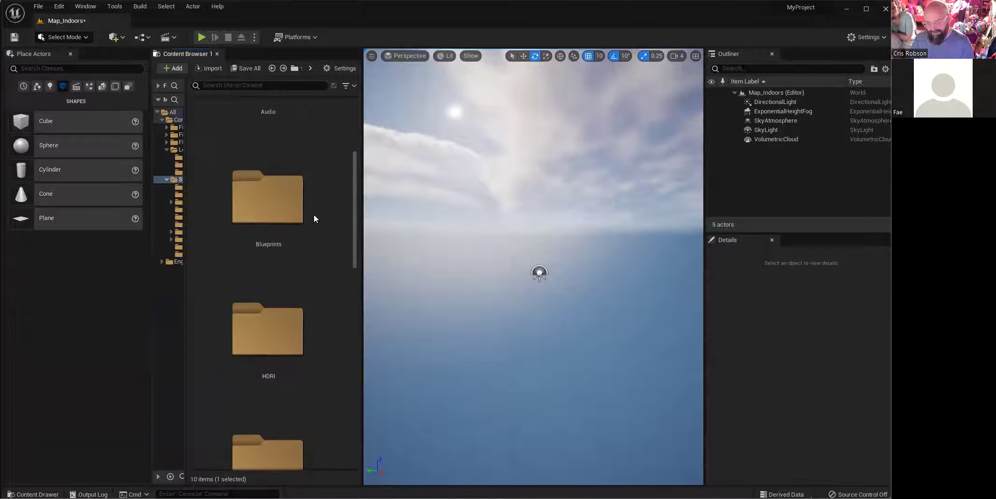
double_click(271, 131)
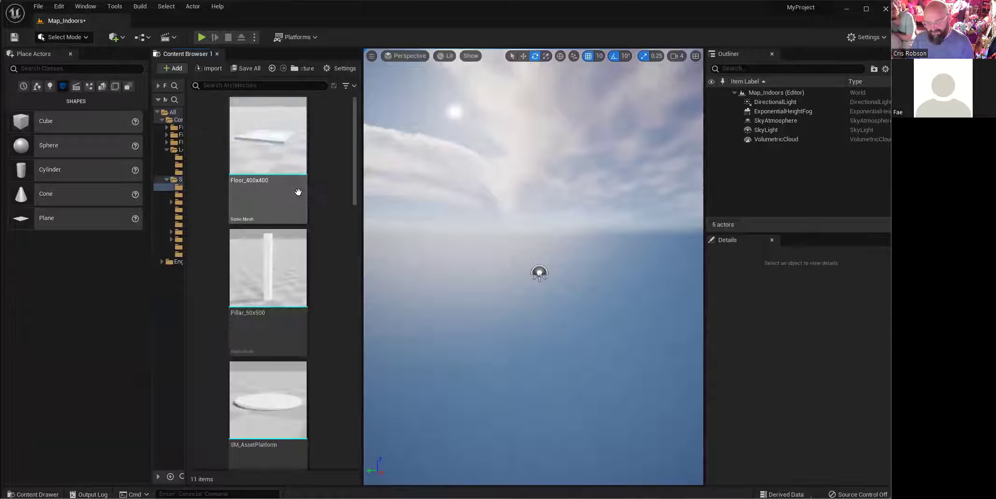
drag(264, 147, 573, 291)
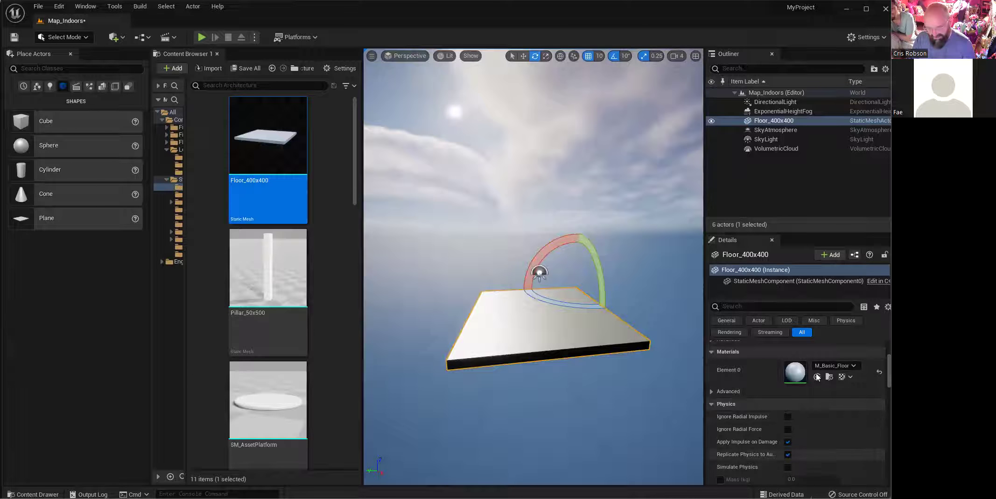
Step: Set the floor's location to 0, 0, 0 on the X, Y and Z axes
scroll(811, 443, up, 5)
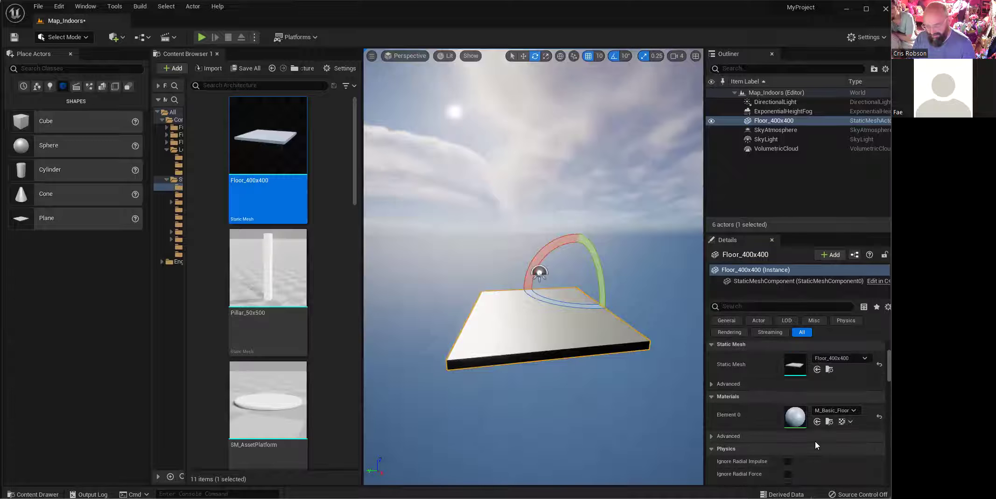
scroll(821, 439, up, 1)
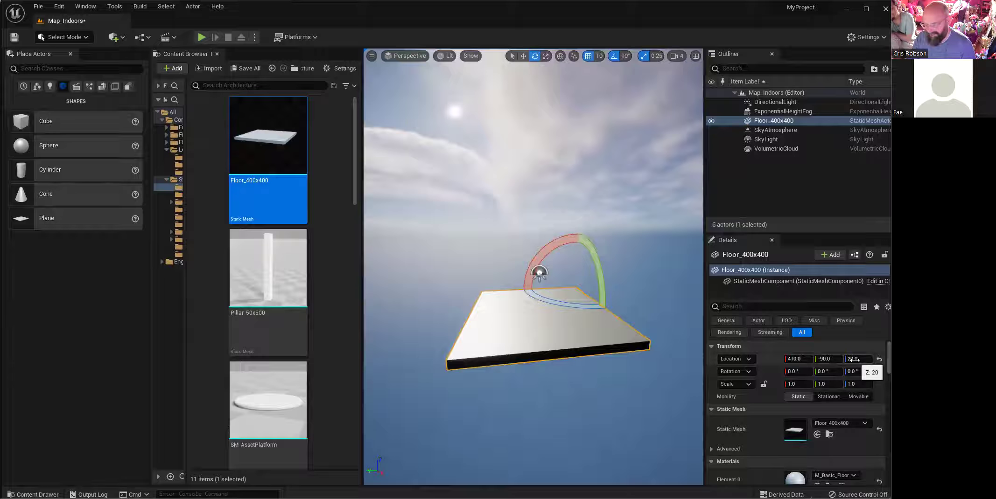
click(798, 360)
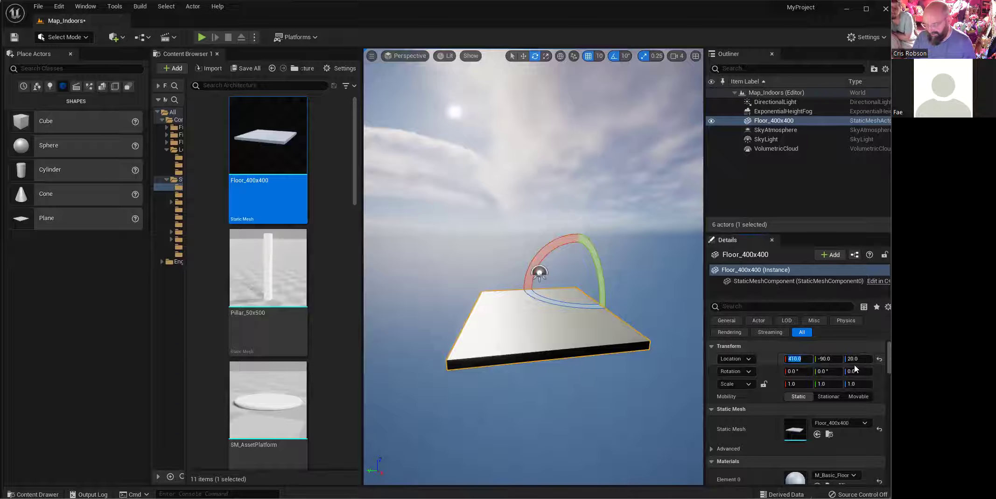
text(0)
key(Tab)
text(0)
key(Tab)
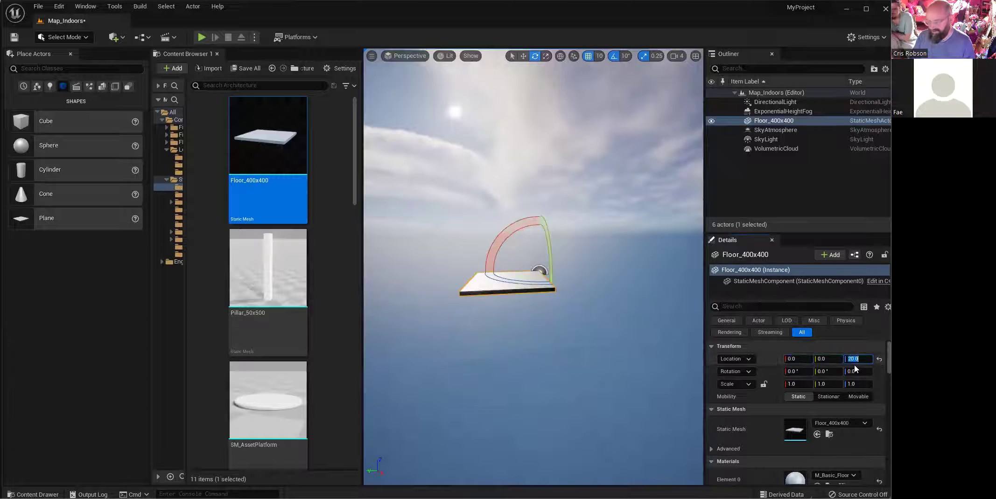
text(0)
key(Tab)
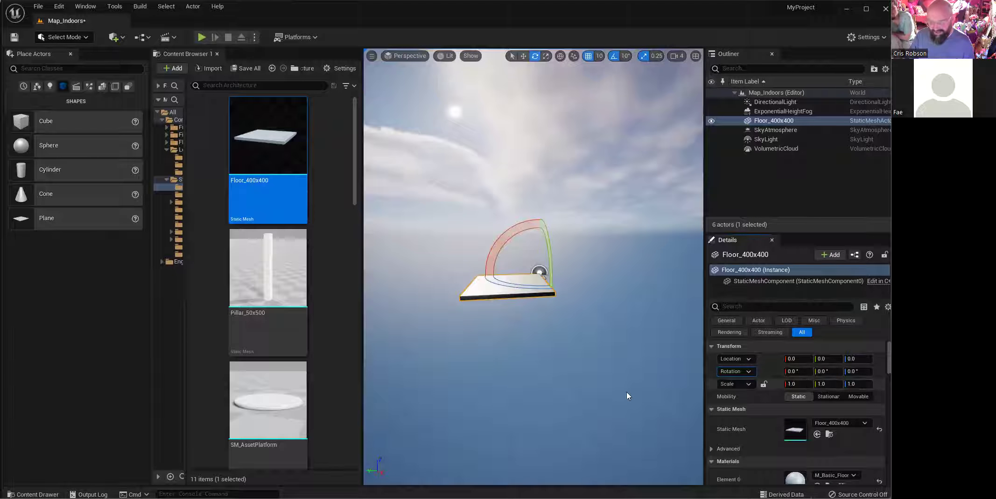
Step: Try an X location of 50 and an X rotation of 45° on the floor, and return both to 0
click(803, 359)
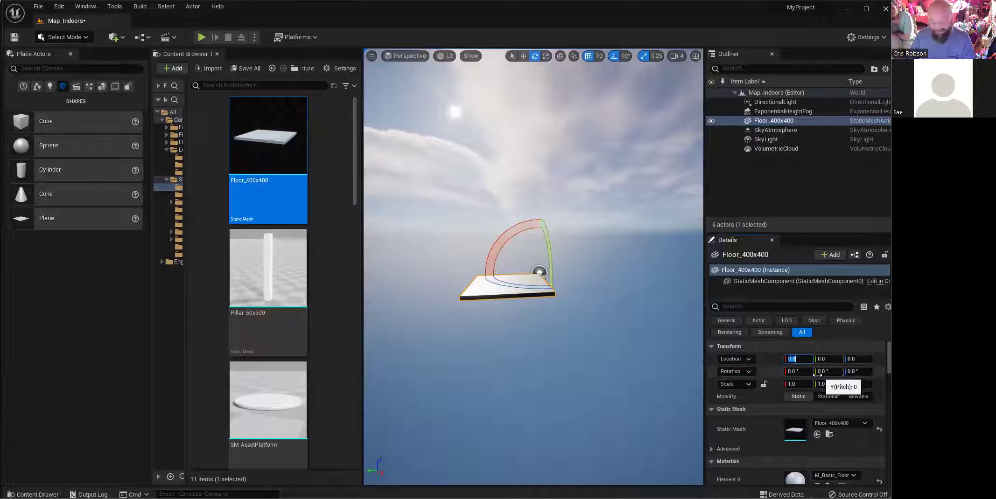
key(Tab)
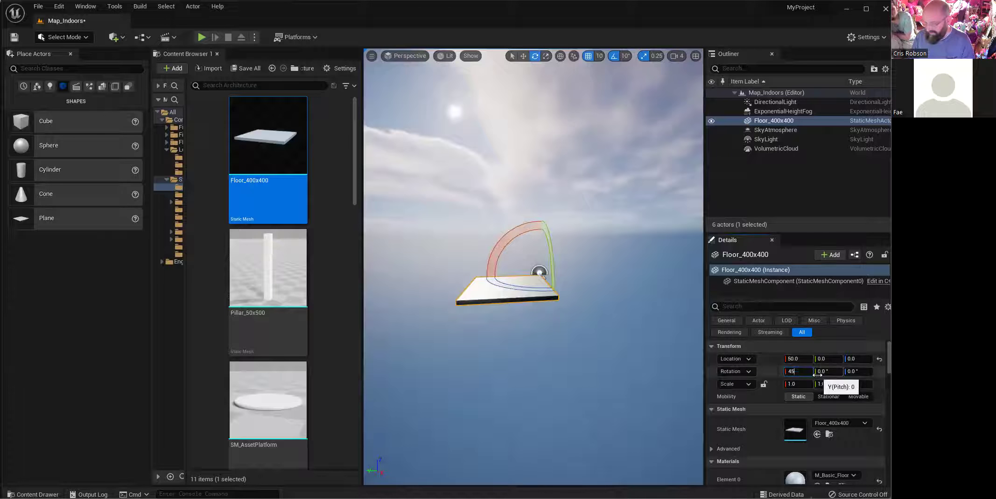
text(45)
key(Tab)
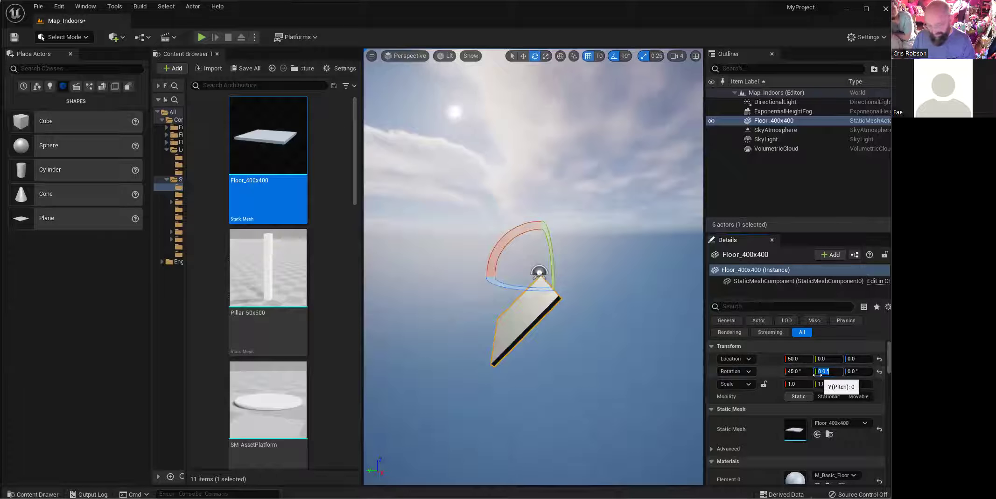
key(Tab)
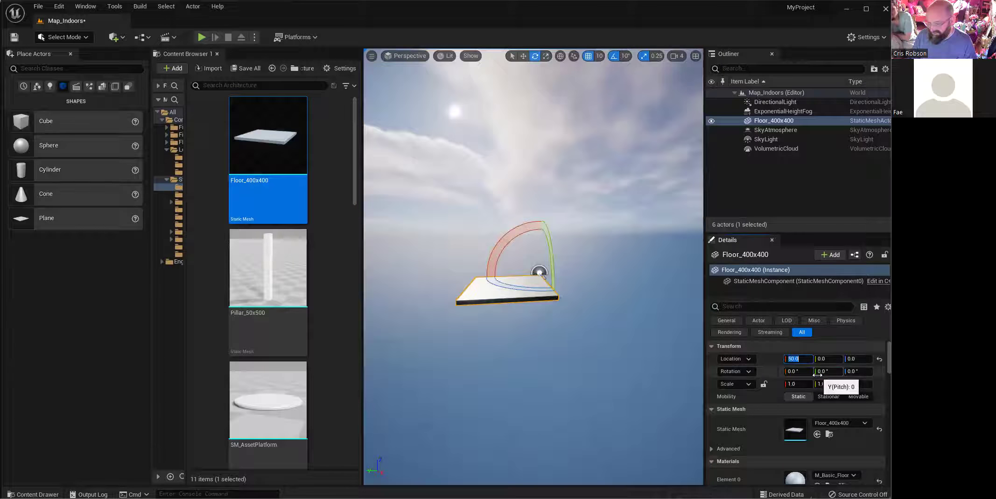
key(Tab)
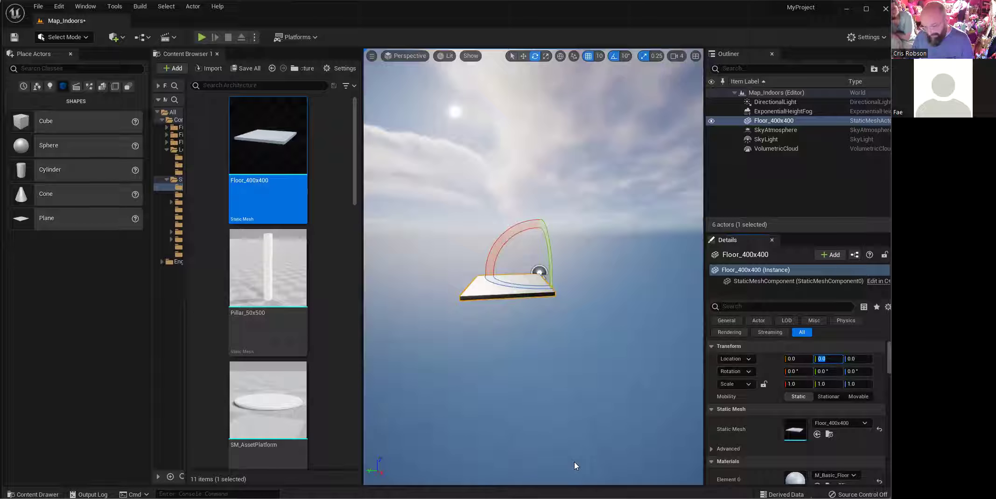
mouse_move(521, 220)
mouse_down()
mouse_move(535, 207)
mouse_move(489, 220)
mouse_move(534, 206)
mouse_up()
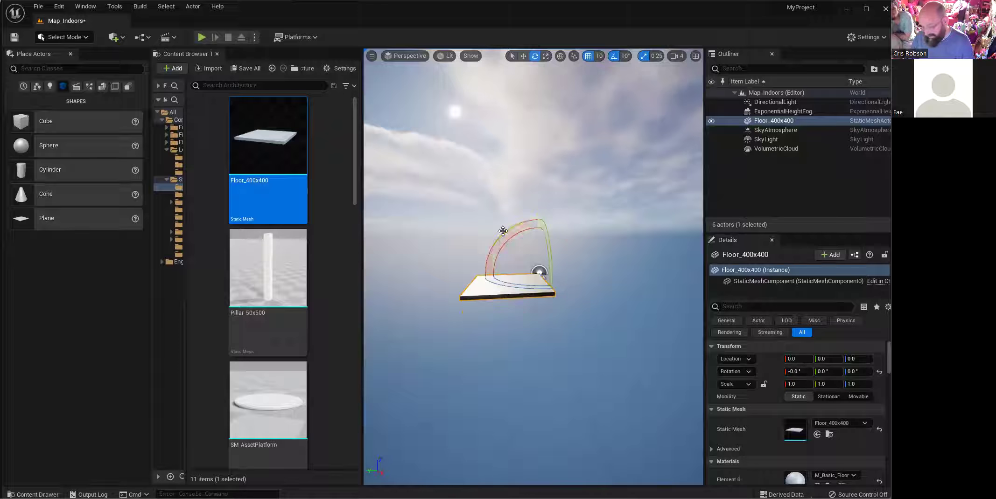
Step: Set the position grid snap size to 100
right_drag(536, 375, 536, 442)
key(e)
key(w)
right_drag(471, 262, 471, 262)
key(e)
key(w)
key(s)
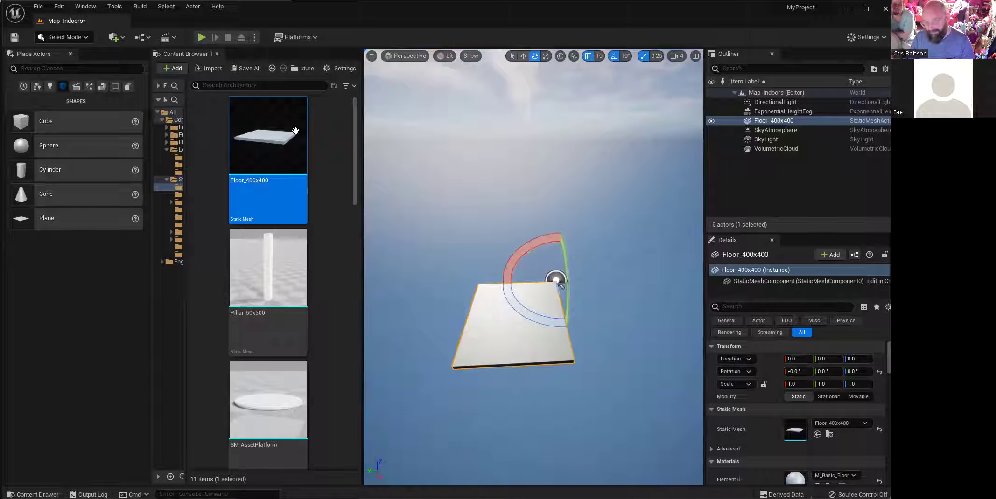
mouse_move(283, 129)
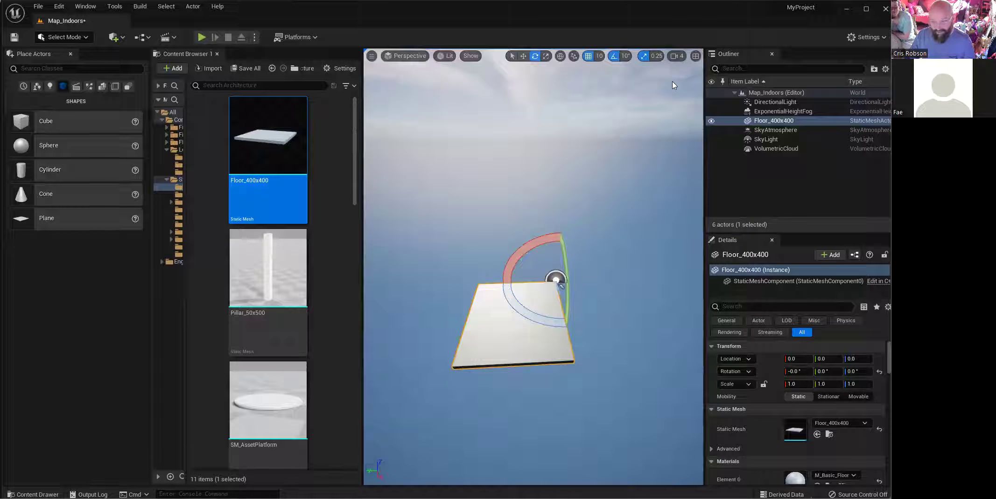
click(599, 56)
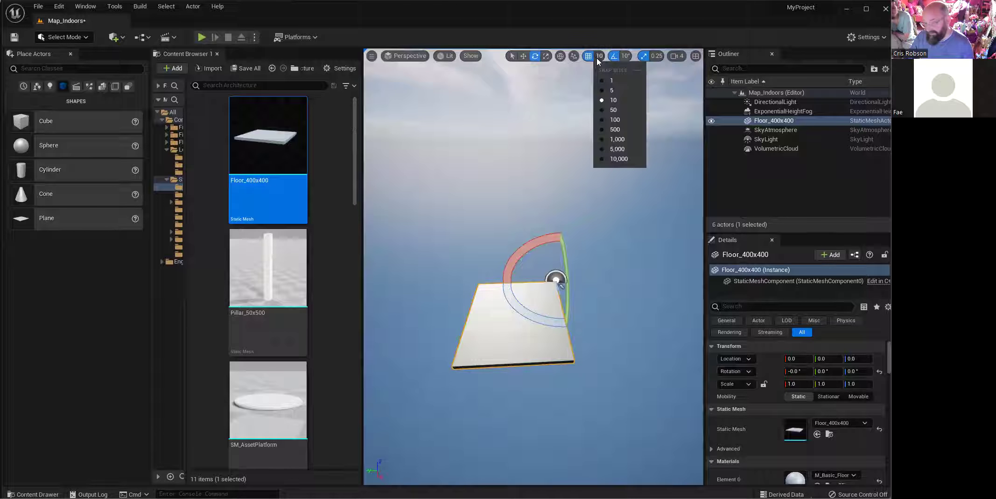
click(613, 120)
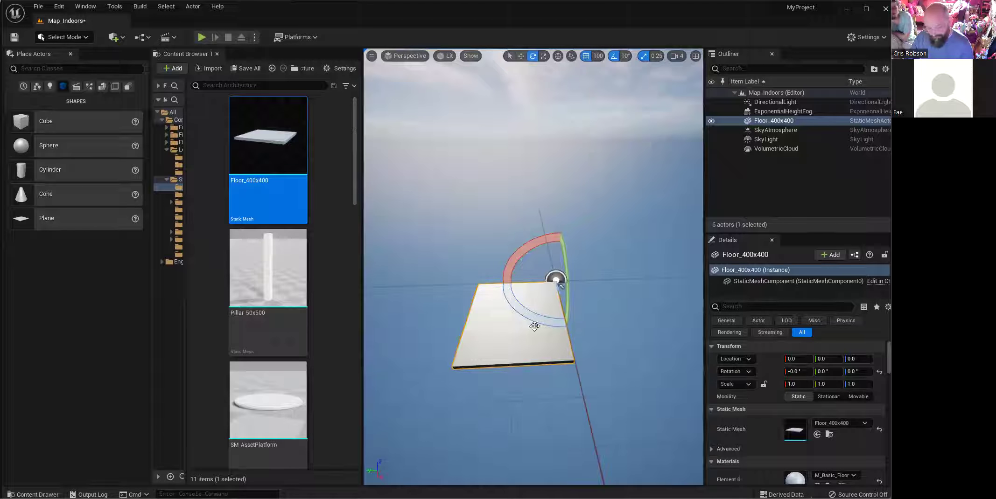
Step: Duplicate the Floor_400x400 tile along X and Y to form a two-by-two block of adjoining tiles
key(w)
alt+drag(528, 294, 614, 289)
drag(653, 316, 520, 268)
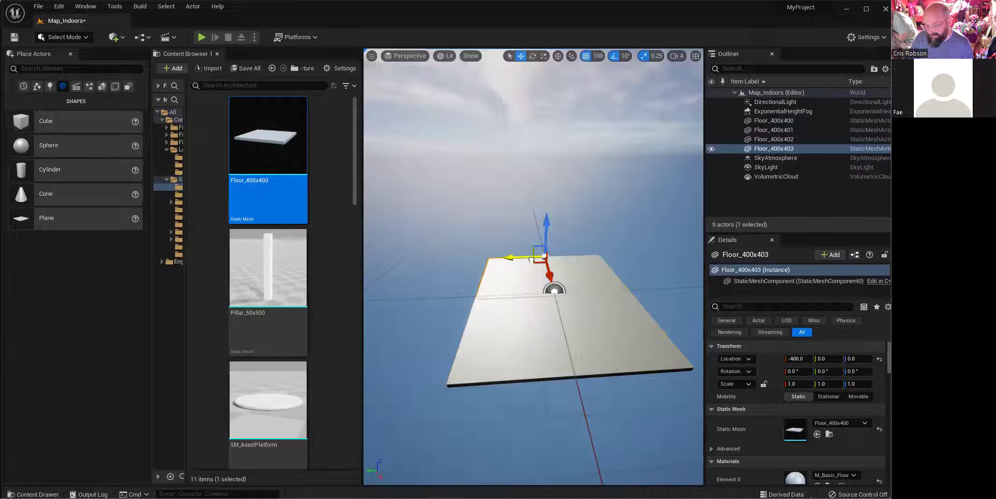
Step: Duplicate the two floor tiles at X -400 twice along X, extending the floor to X -1200
right_drag(493, 360, 639, 374)
right_drag(437, 340, 429, 321)
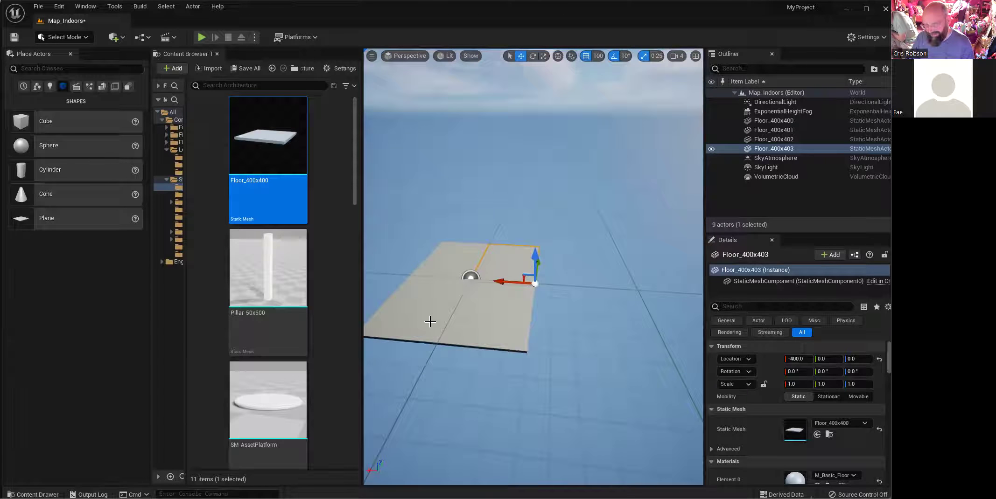
ctrl+click(508, 327)
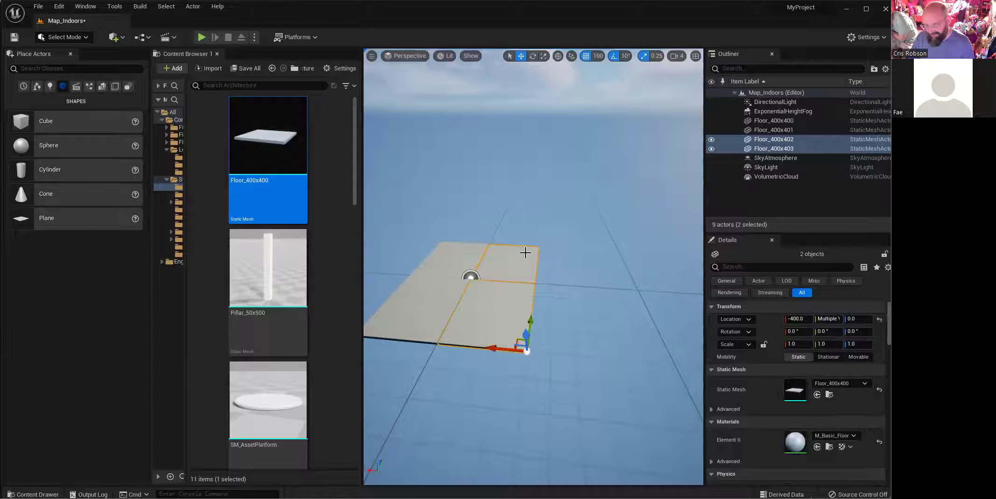
click(516, 271)
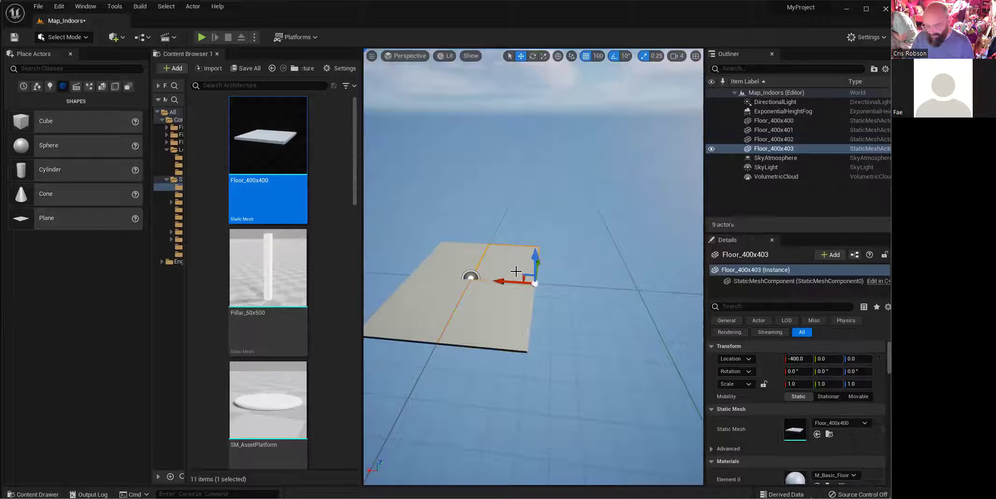
ctrl+click(499, 322)
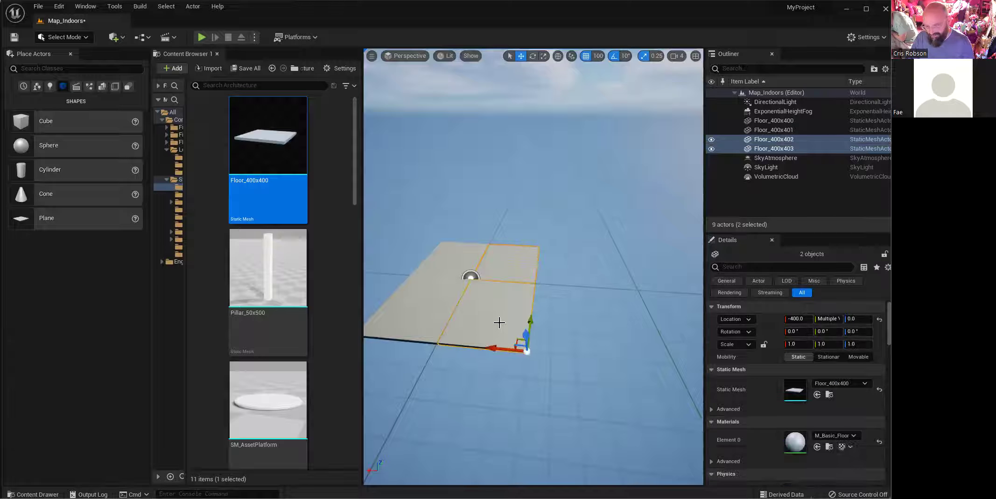
alt+drag(497, 348, 564, 347)
alt+drag(591, 279, 649, 286)
alt+drag(555, 335, 542, 281)
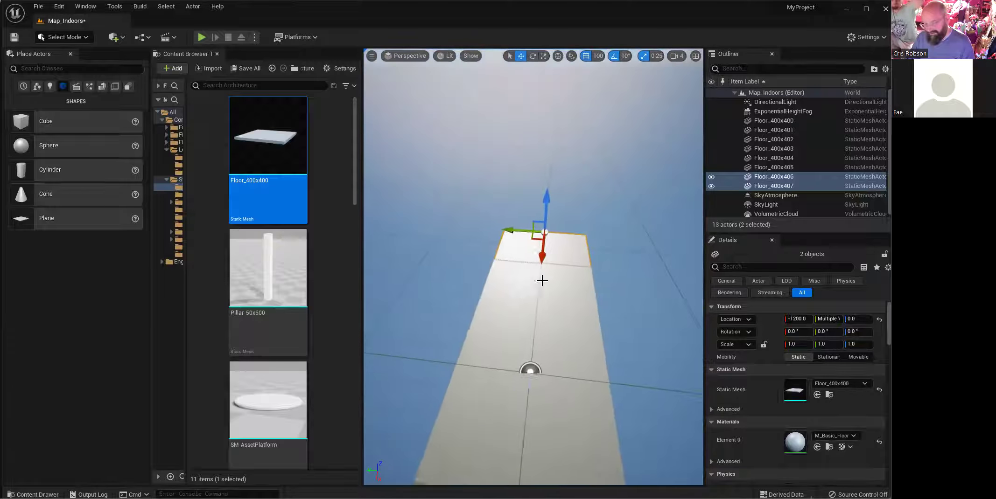
Step: Duplicate the two middle floor tiles outward on each long side of the strip, to Y 400 and Y -800
click(513, 278)
ctrl+click(506, 339)
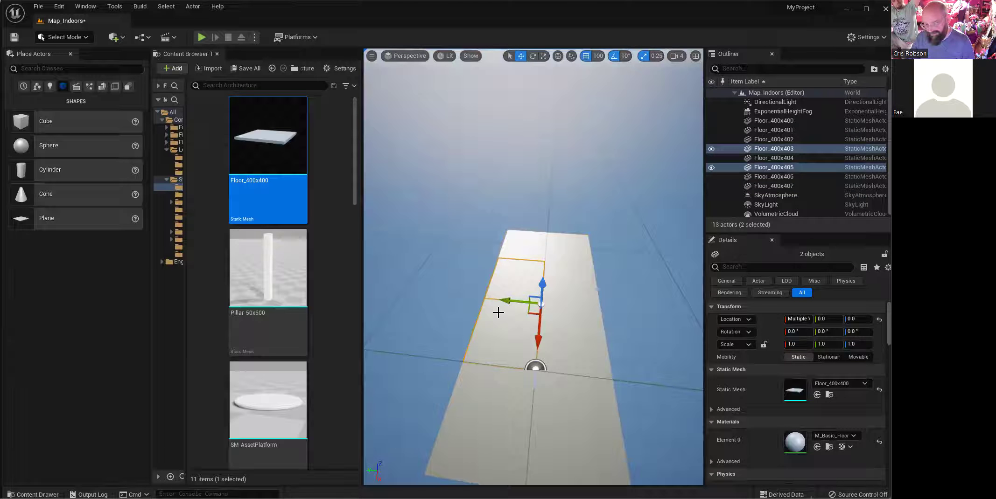
alt+drag(507, 300, 458, 288)
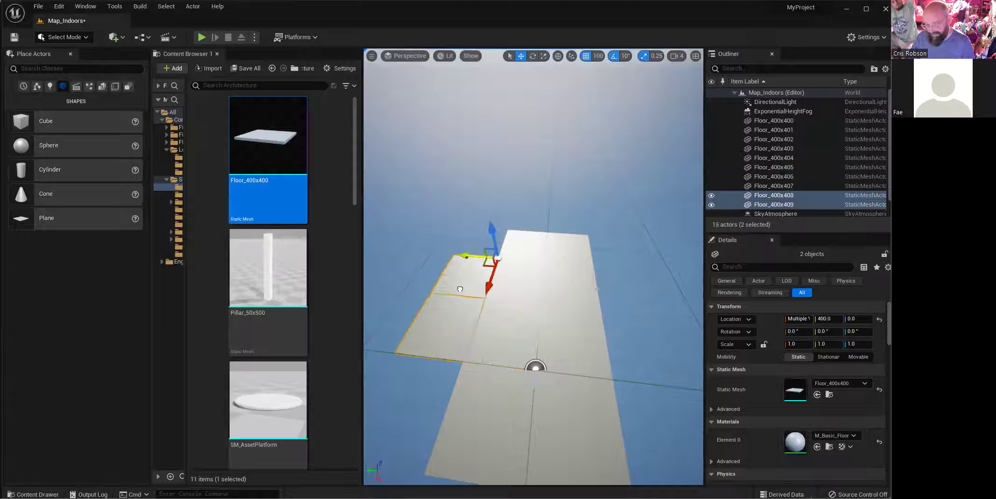
click(565, 292)
ctrl+click(562, 309)
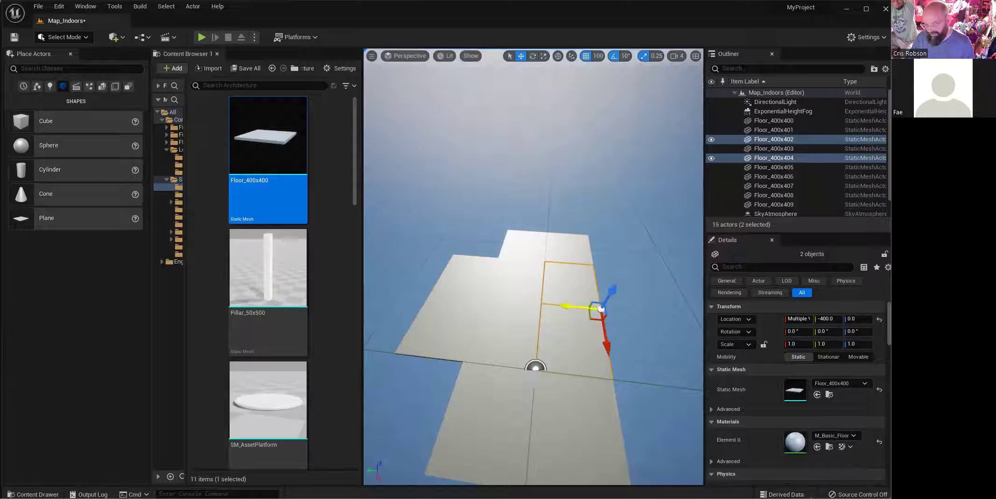
alt+drag(566, 309, 634, 315)
Step: Play the level from a spot on the floor to check the room's scale, and end the play session
right_drag(554, 387, 448, 340)
right_drag(606, 329, 540, 369)
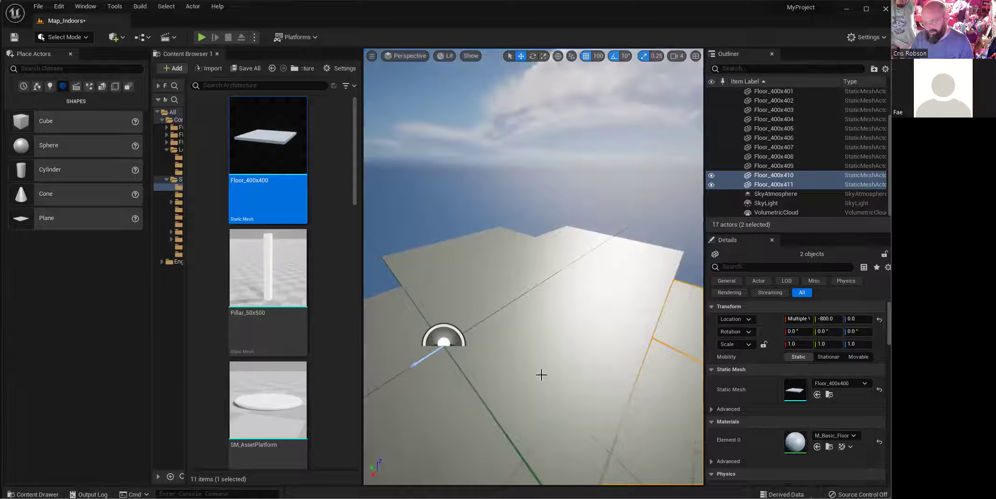
right_click(544, 367)
click(574, 358)
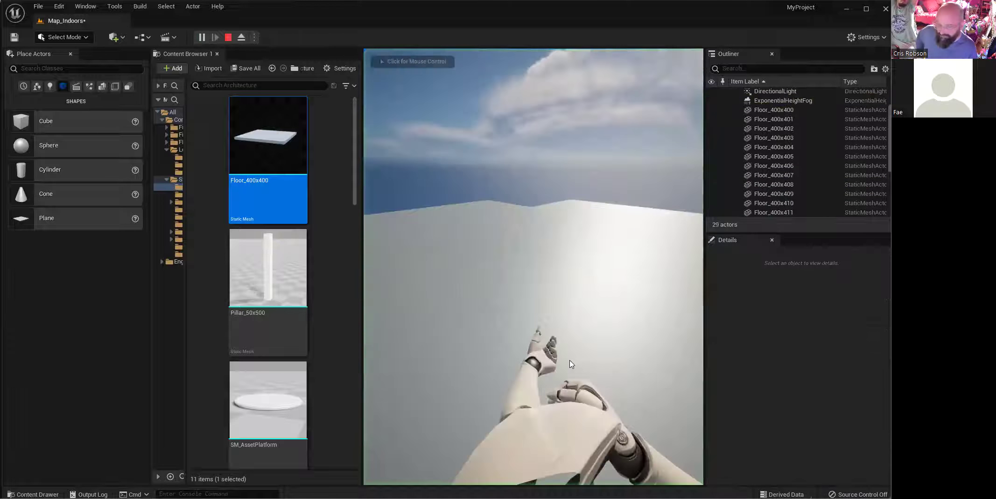
click(571, 364)
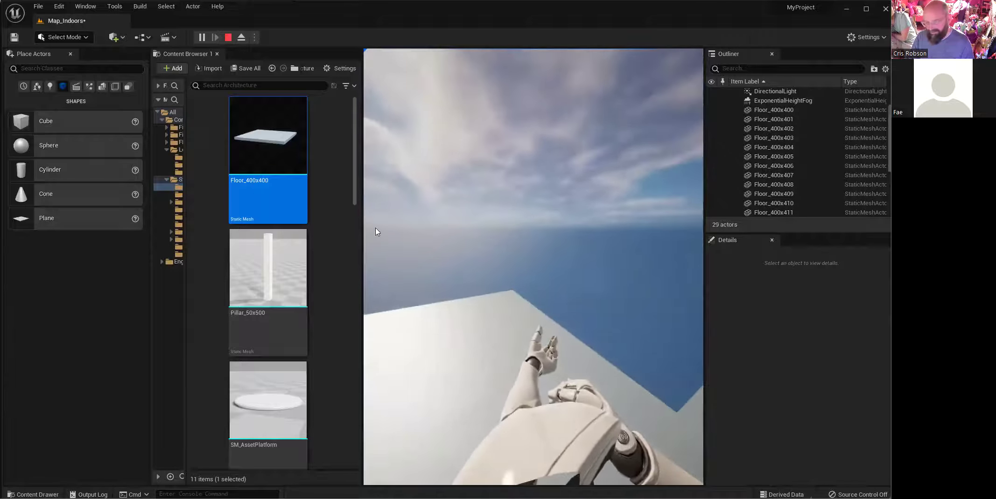
key(Escape)
Step: Dock Content Browser 1 beneath Place Actors and enlarge it to take up most of the column
drag(163, 57, 70, 459)
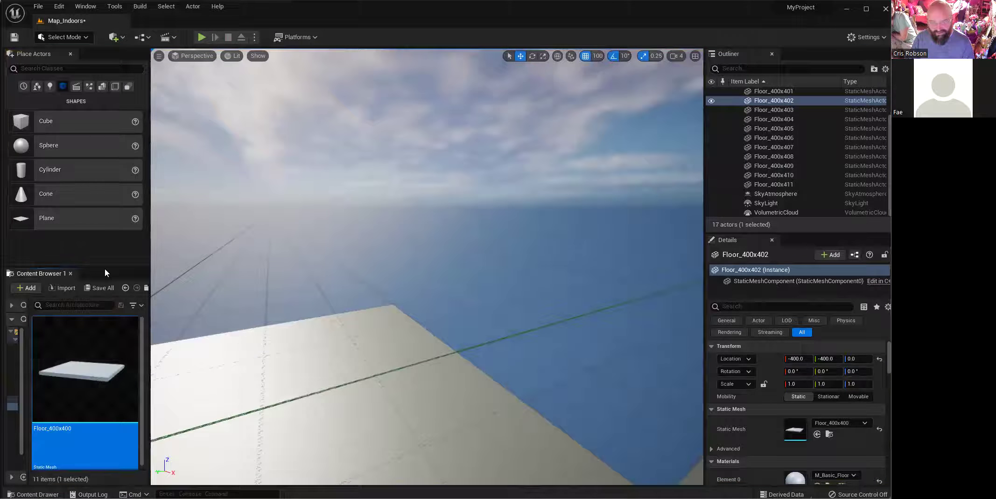
drag(106, 265, 106, 119)
Step: Play the level again from a point on the floor, look around the whole floor area, and stop playing
right_drag(445, 283, 450, 286)
right_click(490, 404)
click(532, 395)
click(305, 308)
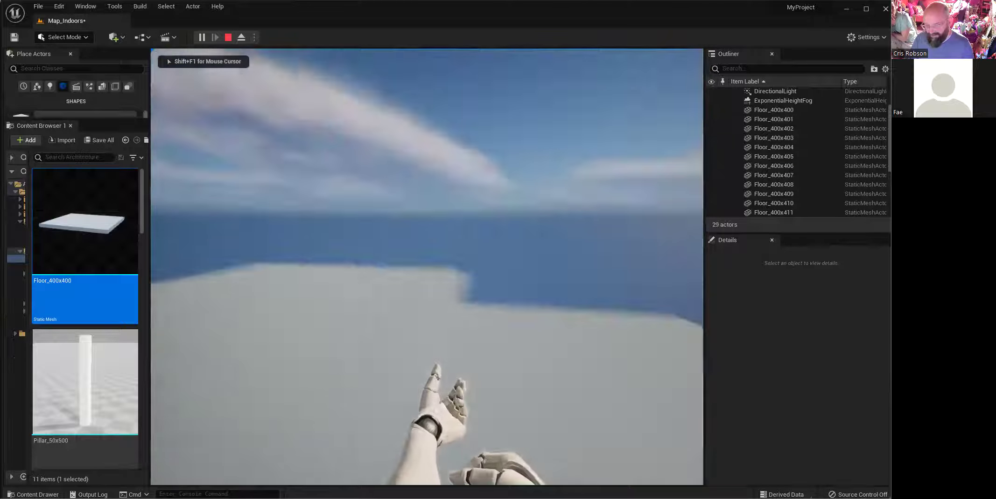
key(Escape)
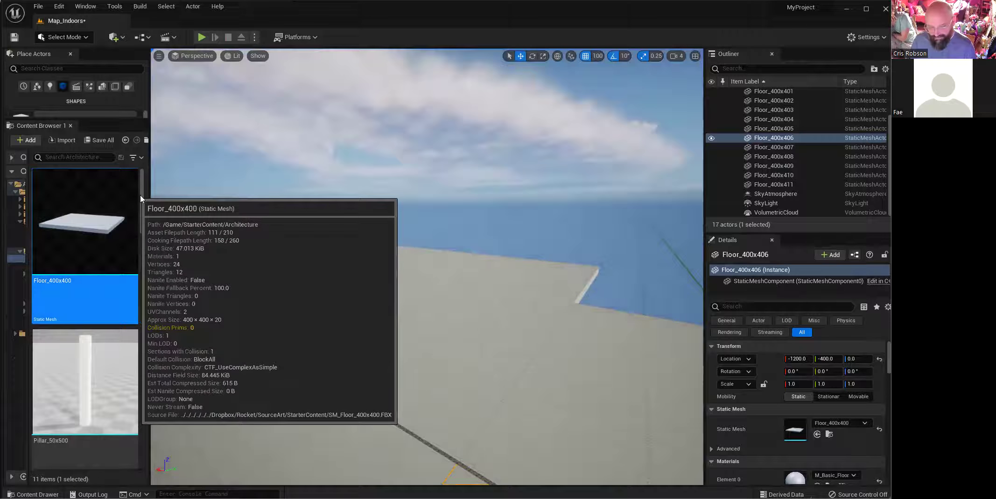
Step: Find Wall_400x400 among the Architecture meshes and place it in the level near the floor's outer edge
drag(141, 200, 136, 255)
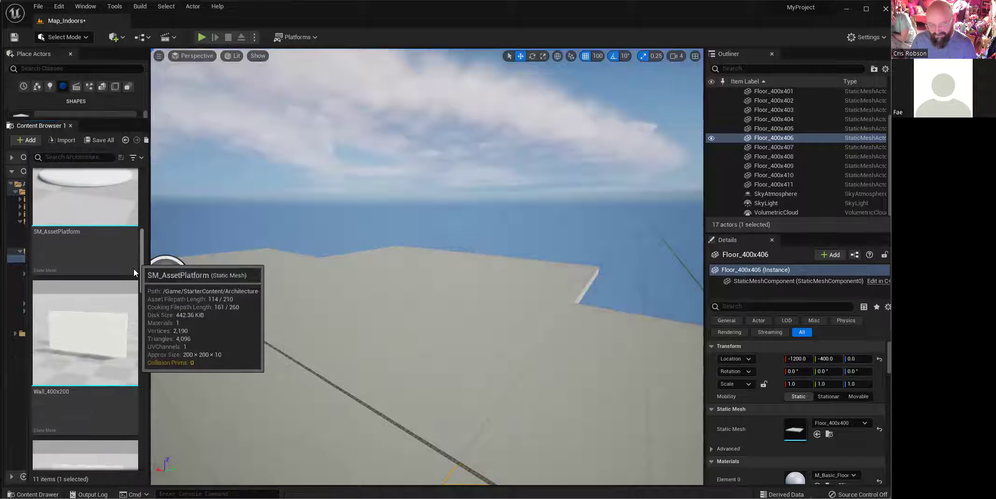
scroll(135, 258, down, 3)
scroll(132, 334, up, 3)
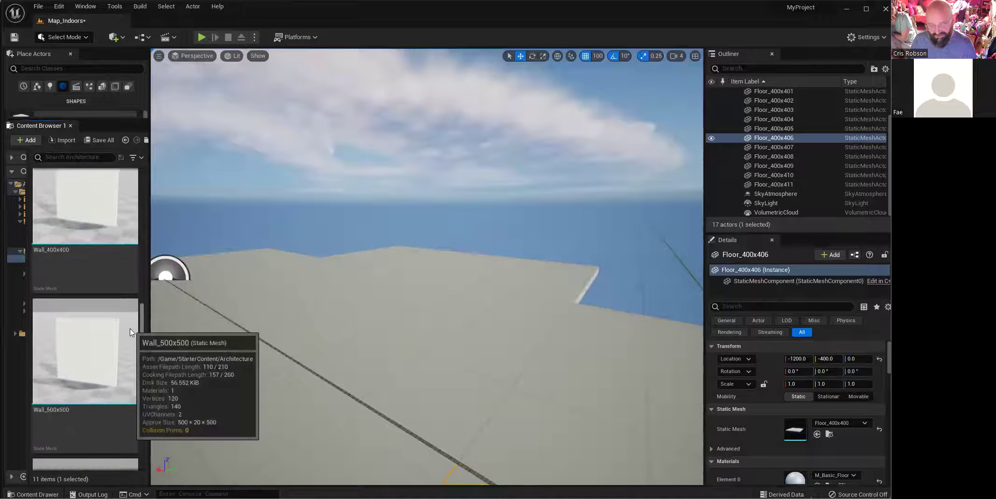
scroll(128, 311, down, 1)
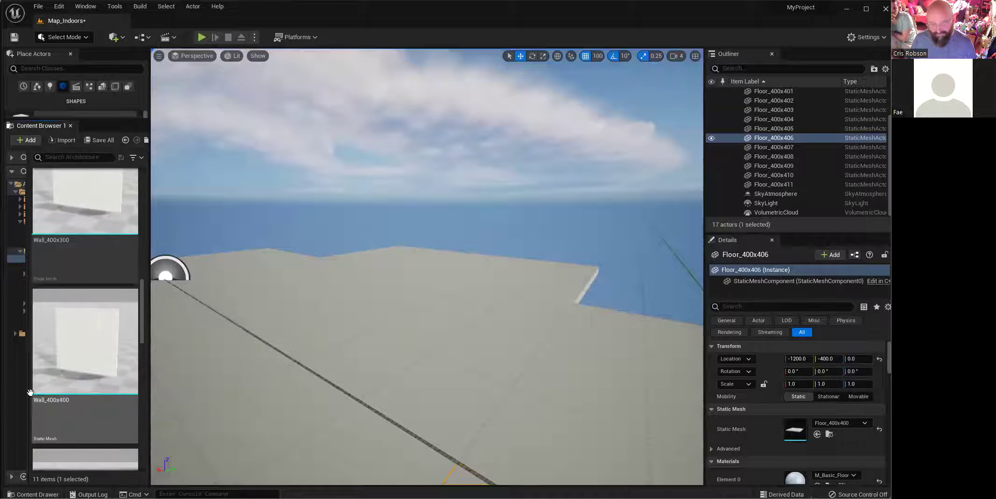
click(62, 356)
right_drag(421, 334, 415, 375)
drag(95, 353, 501, 276)
Step: Align the wall with the floor's edge at Y 800 and duplicate it along that edge to X -800
right_drag(464, 304, 472, 348)
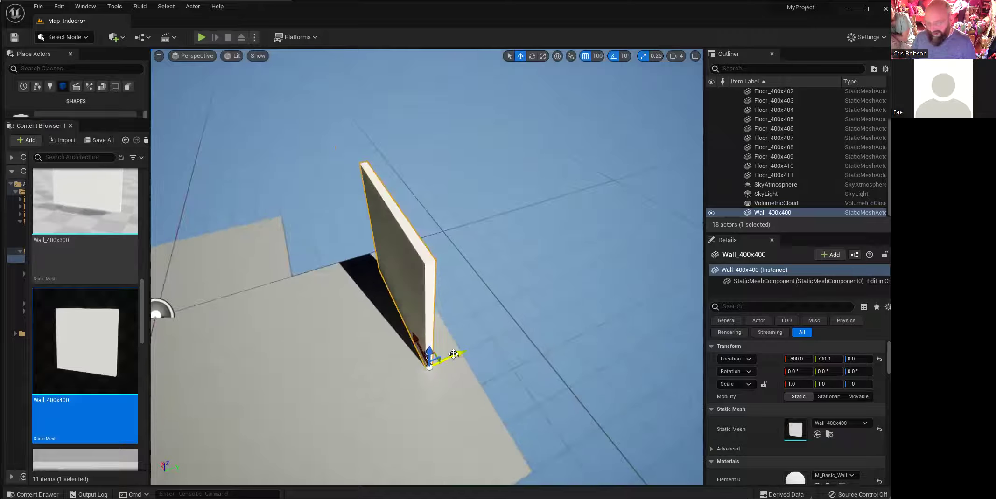
drag(458, 354, 443, 317)
right_drag(379, 324, 518, 382)
alt+drag(347, 257, 453, 265)
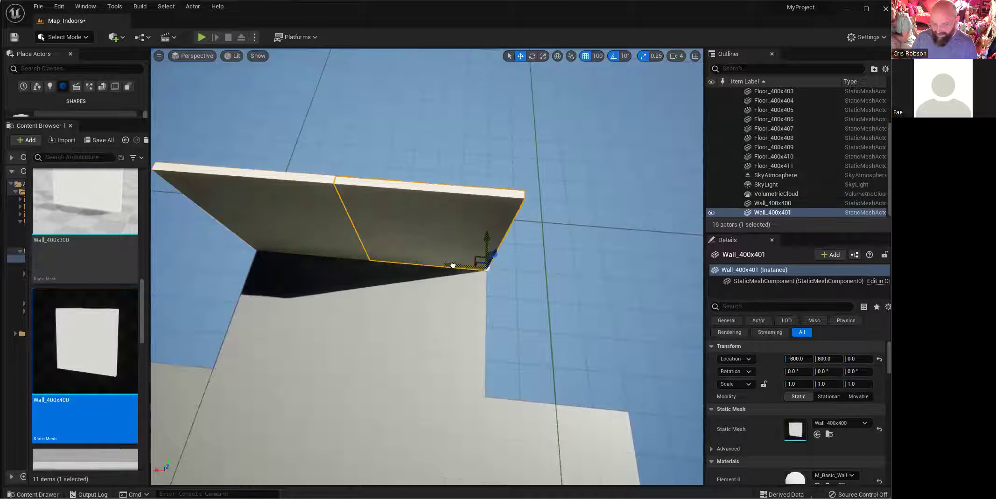
Step: Duplicate both walls together to the opposite edge of the floor at Y -800
right_drag(458, 285, 471, 235)
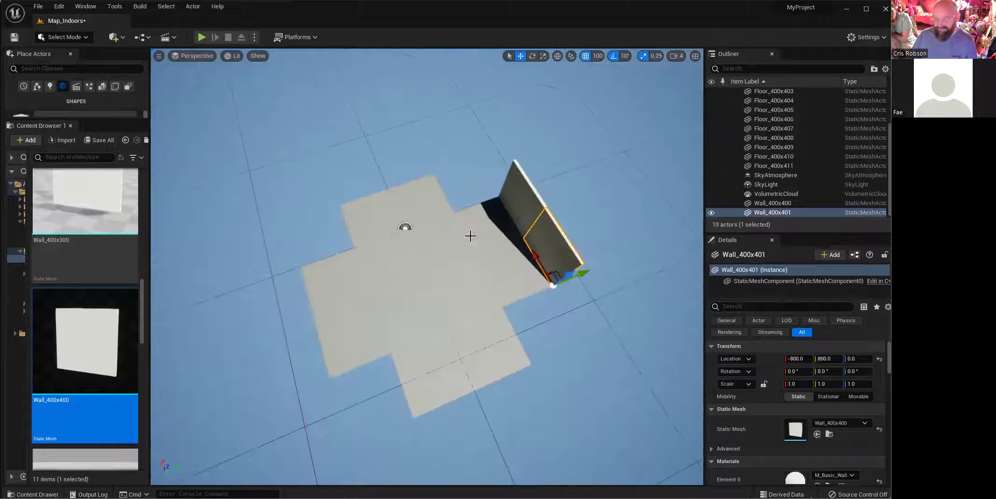
ctrl+click(550, 239)
alt+drag(550, 229, 448, 385)
Step: Duplicate the wall pair rotated 90° onto one end of the floor, and copy it to the opposite end at X 400
key(e)
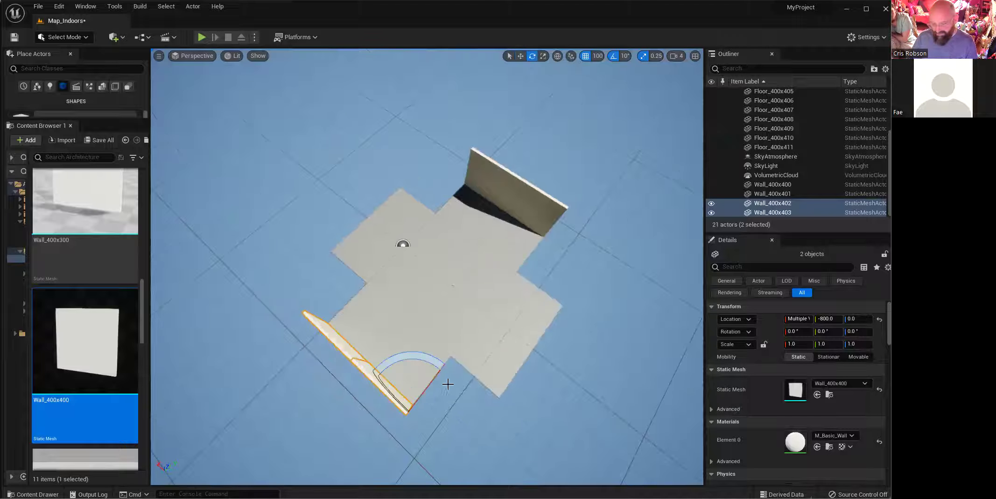
alt+drag(416, 357, 490, 380)
key(w)
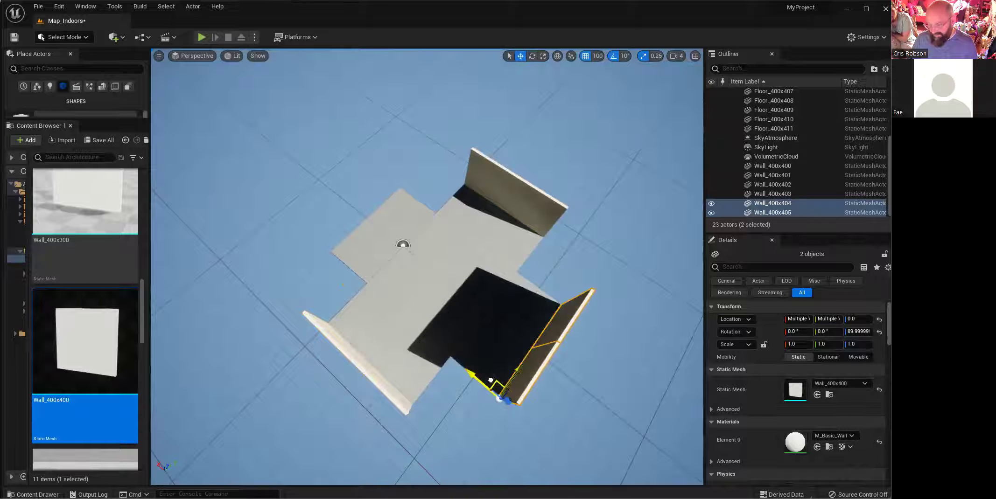
alt+drag(411, 371, 340, 313)
Step: Duplicate an end wall onto the side of the Y -800 wing, with a copy at X -800, Y -800
right_drag(483, 253, 518, 239)
click(467, 262)
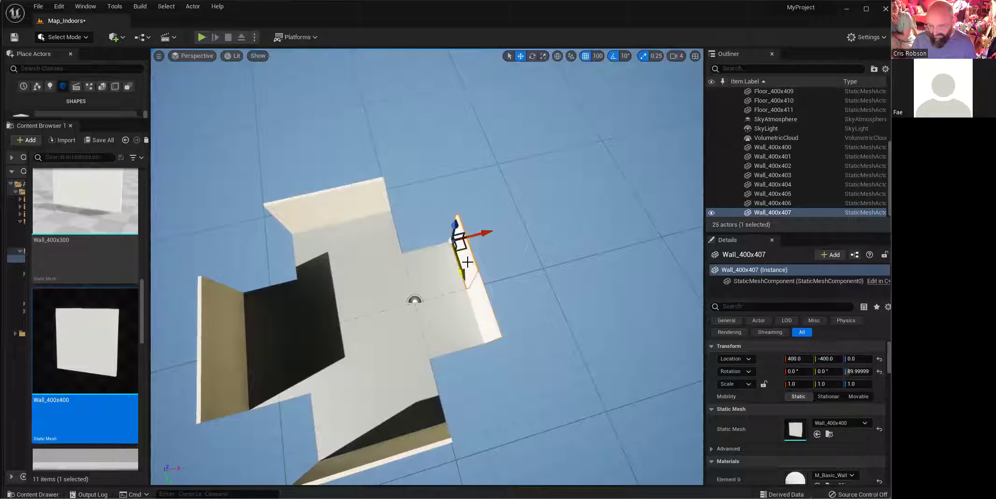
alt+drag(461, 249, 314, 232)
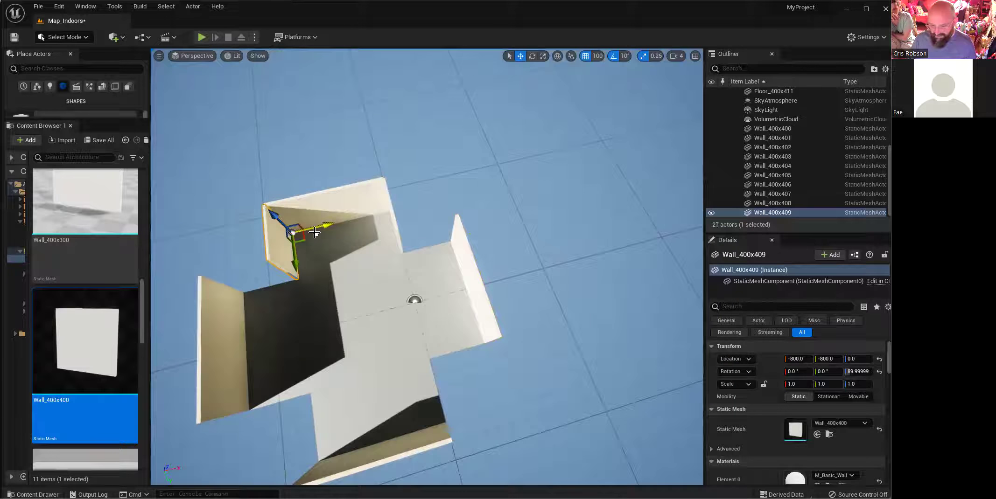
Step: Duplicate both side walls of the Y -800 wing together onto the sides of the opposite wing
right_drag(344, 409, 606, 355)
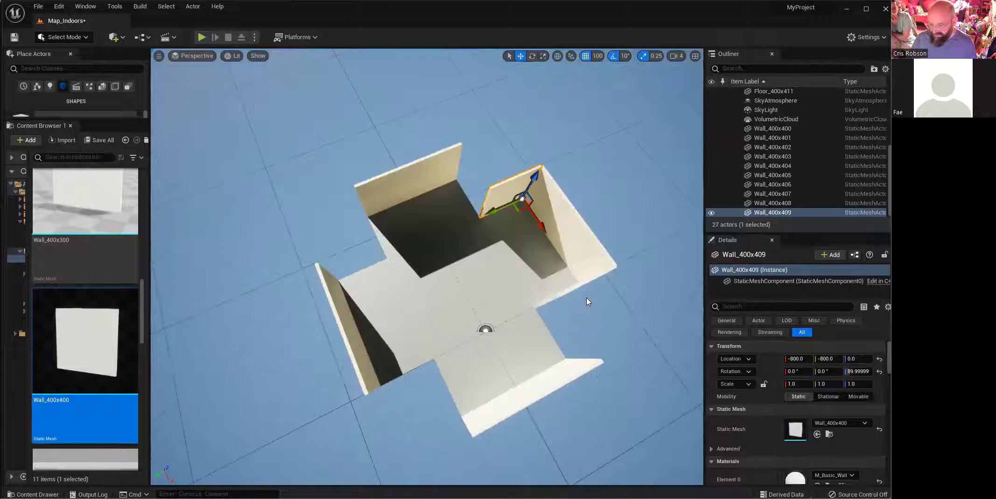
ctrl+click(579, 288)
alt+drag(552, 295, 419, 266)
Step: Duplicate the wall at X -800, Y -800 into both gaps at Y -400, and copy that pair to Y 400
right_drag(420, 266, 448, 209)
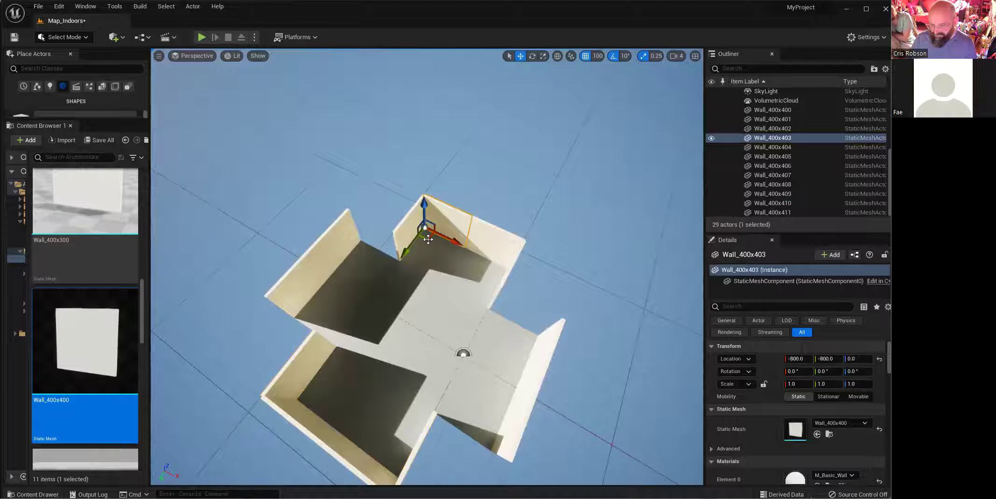
alt+drag(424, 241, 515, 337)
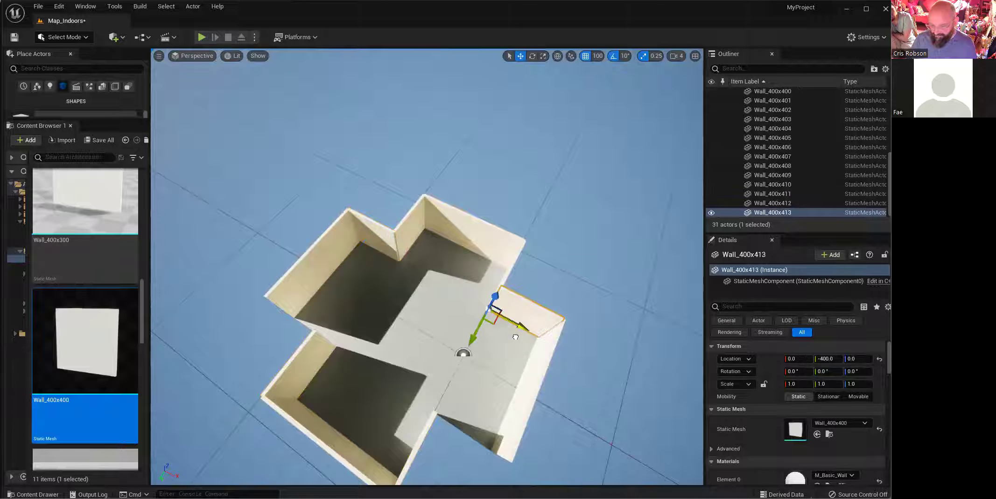
ctrl+click(372, 261)
alt+drag(348, 256, 431, 427)
Step: Inspect the walled room from inside to check that the perimeter is closed
right_drag(452, 351, 653, 280)
key(w)
right_drag(427, 266, 560, 290)
right_drag(438, 308, 466, 336)
key(g)
key(g)
right_drag(530, 187, 469, 222)
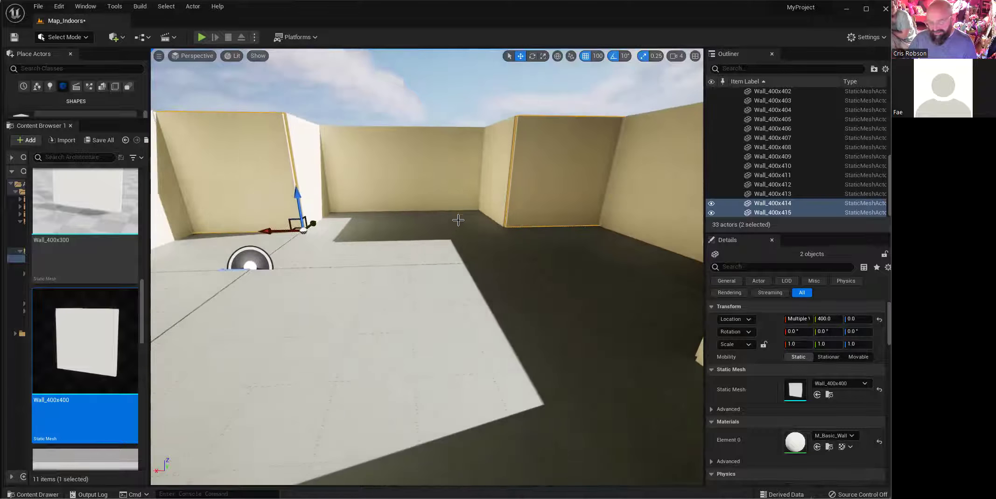
click(457, 220)
ctrl+click(366, 224)
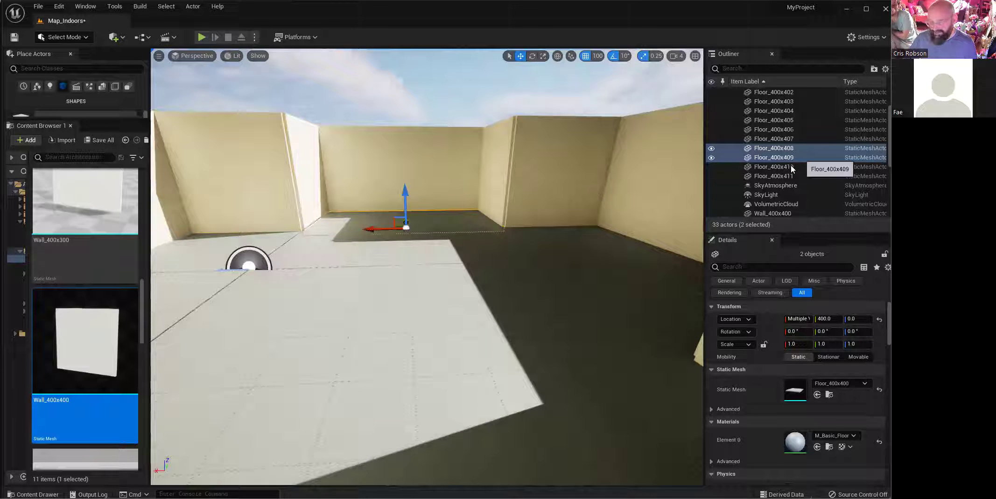
click(243, 245)
ctrl+click(318, 246)
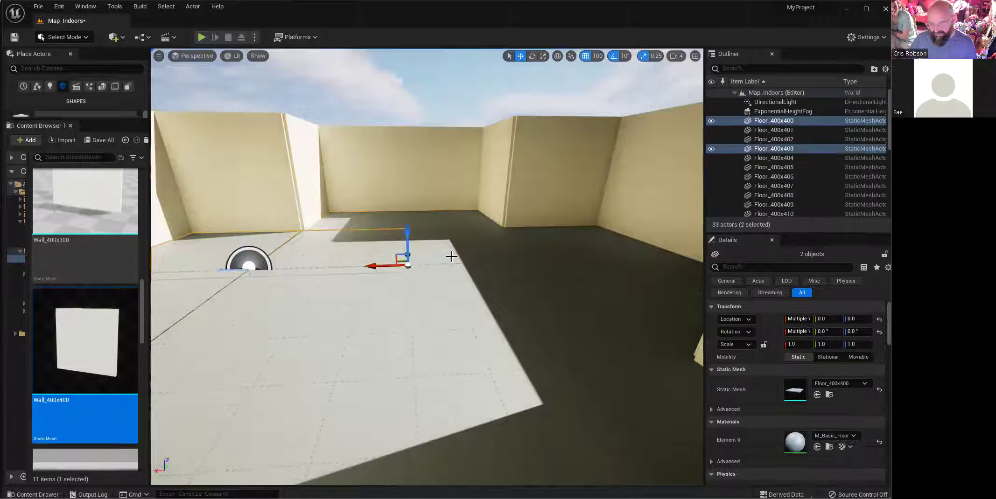
Step: Select all twelve floor tiles and duplicate them upward to the top of the walls as a ceiling
click(773, 121)
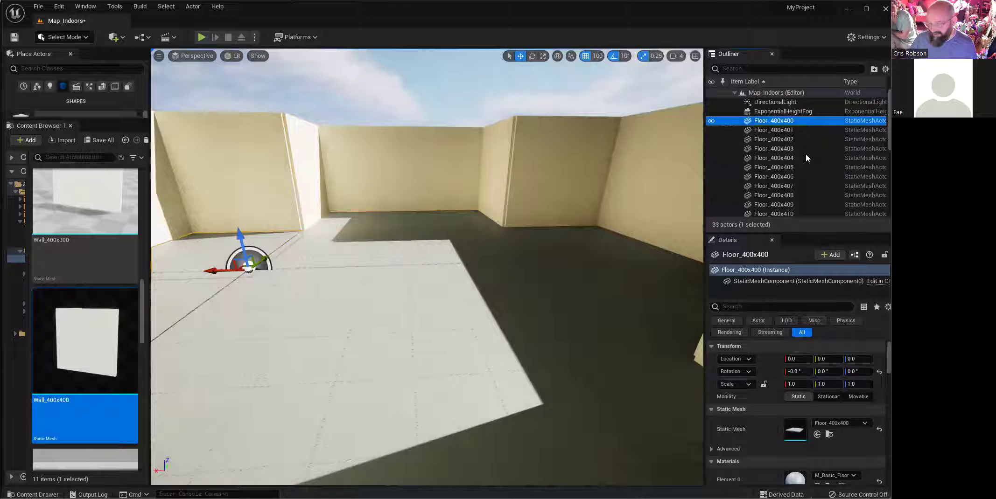
scroll(803, 157, down, 3)
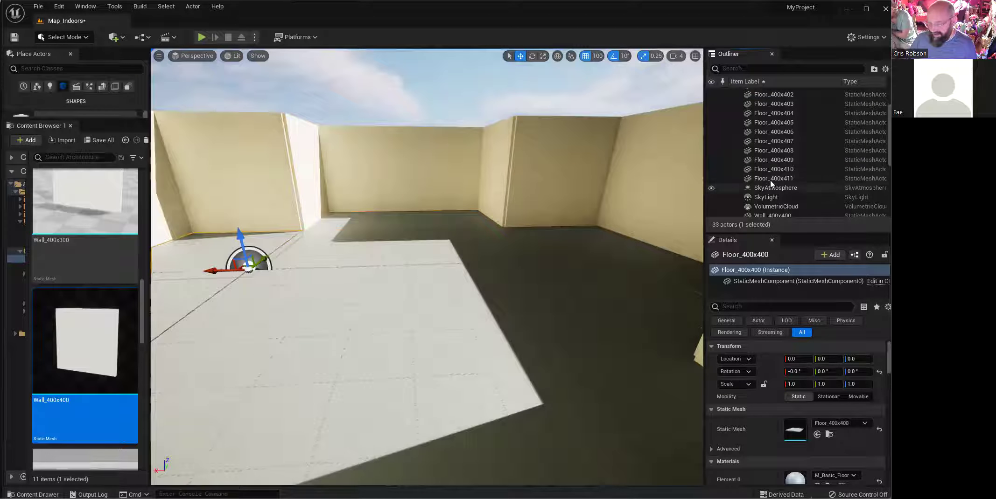
shift+click(773, 179)
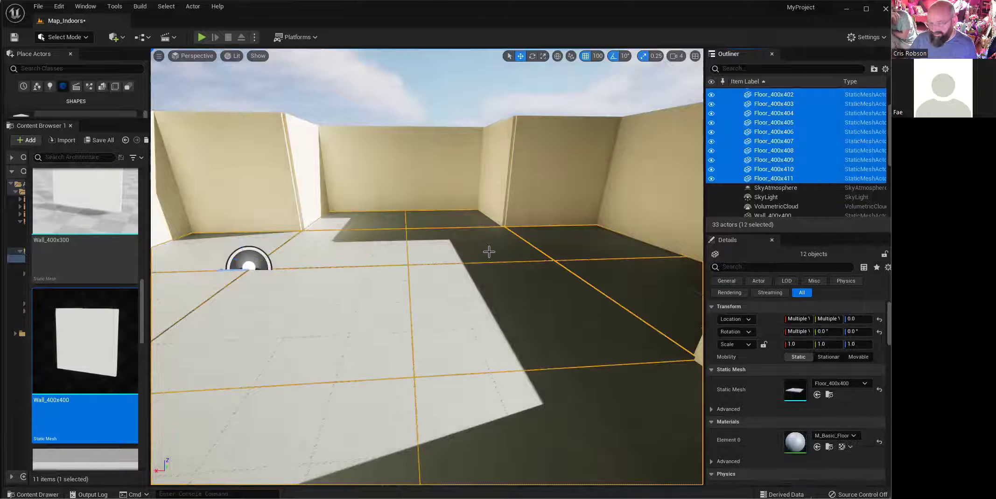
right_drag(489, 252, 461, 259)
key(s)
key(f)
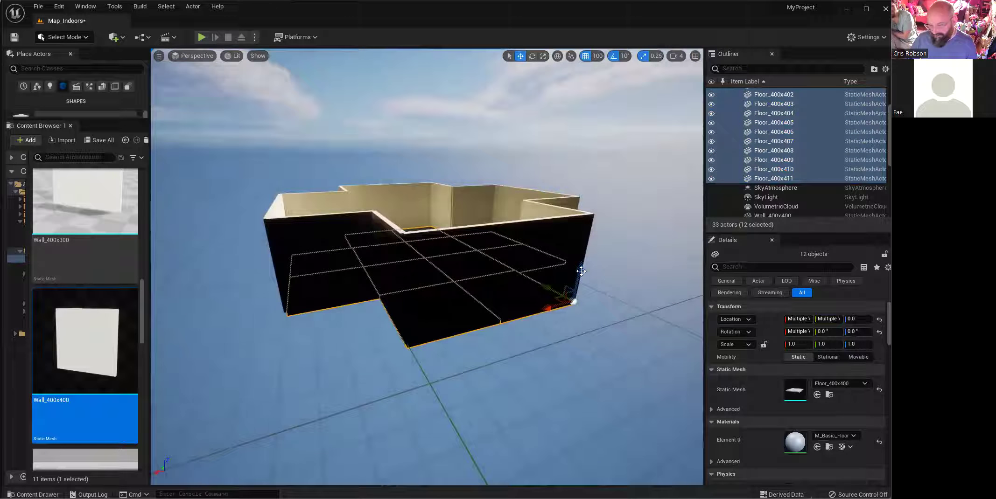
alt+drag(580, 269, 596, 180)
click(578, 343)
Step: Examine the roofed building from outside, looking over its corners and outer walls
mouse_move(578, 343)
right_down()
mouse_move(485, 334)
mouse_move(537, 307)
mouse_move(504, 261)
mouse_move(447, 245)
mouse_move(336, 252)
mouse_move(546, 252)
mouse_move(575, 339)
mouse_move(443, 333)
mouse_move(577, 336)
mouse_move(579, 345)
right_up()
key(w)
key(w)
key(d)
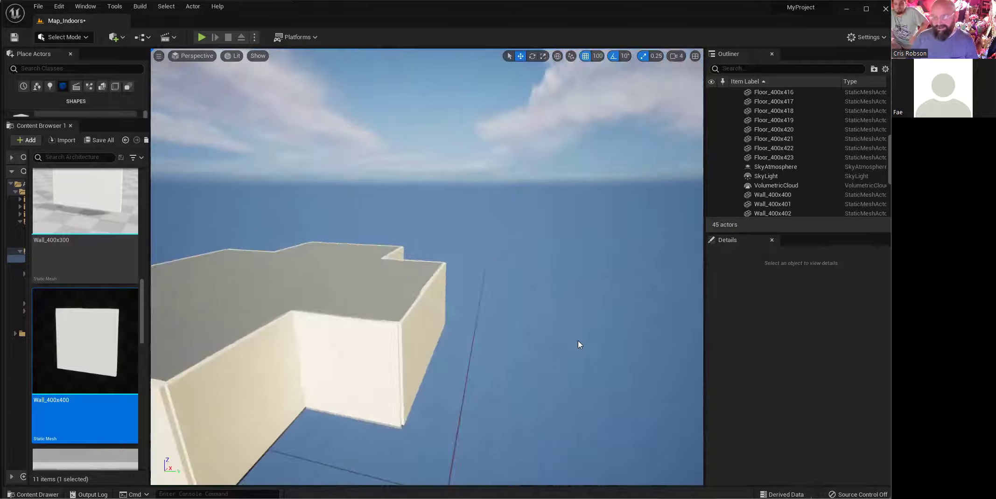
mouse_move(471, 308)
right_down()
mouse_move(415, 305)
mouse_move(465, 303)
mouse_move(429, 341)
mouse_move(436, 321)
mouse_move(460, 329)
mouse_move(458, 298)
right_up()
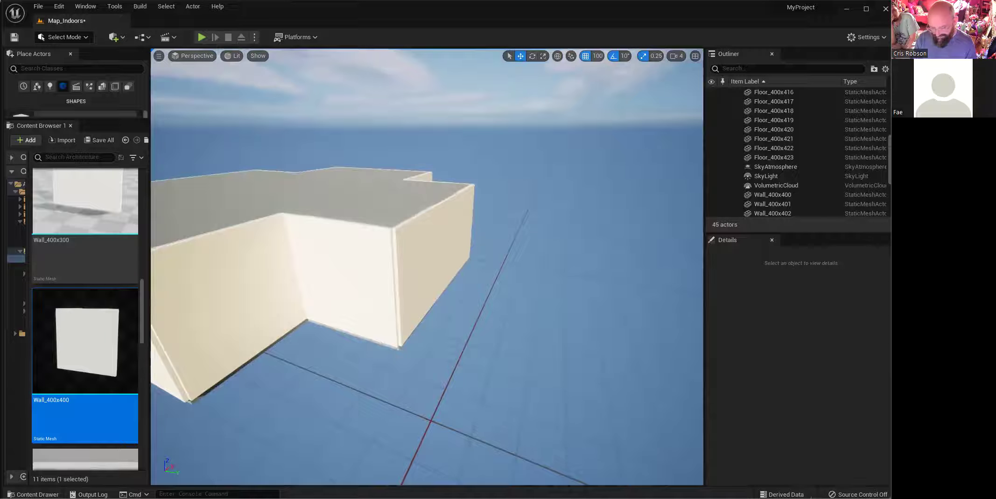
click(412, 248)
click(458, 215)
click(351, 262)
right_drag(418, 250, 224, 262)
key(d)
right_drag(420, 280, 354, 273)
Step: Select the four side walls of the two Y-end wings and replace them with Wall_Window_400x400
click(330, 271)
mouse_move(393, 297)
right_down()
mouse_move(382, 294)
mouse_move(393, 298)
right_up()
ctrl+click(349, 337)
right_drag(349, 337, 392, 326)
key(s)
key(a)
key(s)
ctrl+click(327, 355)
key(a)
ctrl+click(420, 331)
key(a)
key(d)
right_drag(457, 301, 463, 272)
scroll(100, 375, down, 5)
scroll(120, 349, down, 4)
scroll(110, 330, down, 5)
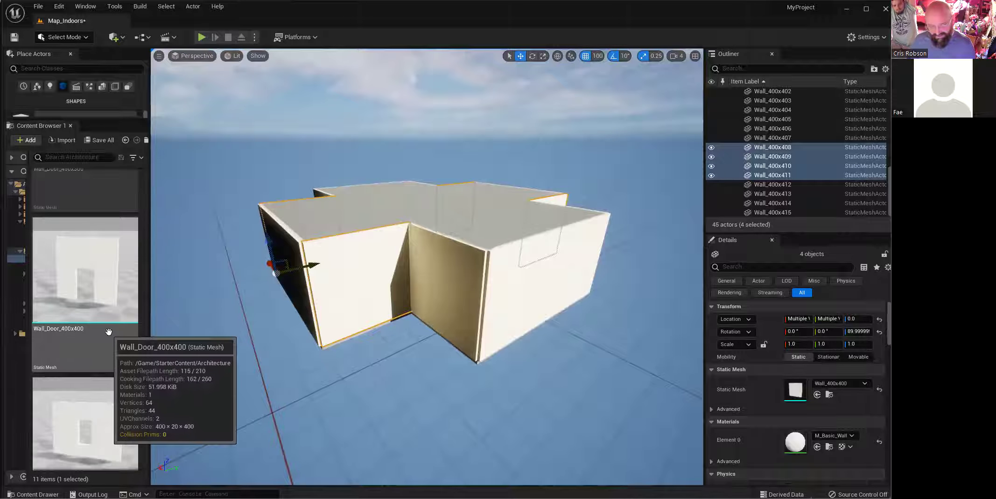
scroll(112, 329, down, 2)
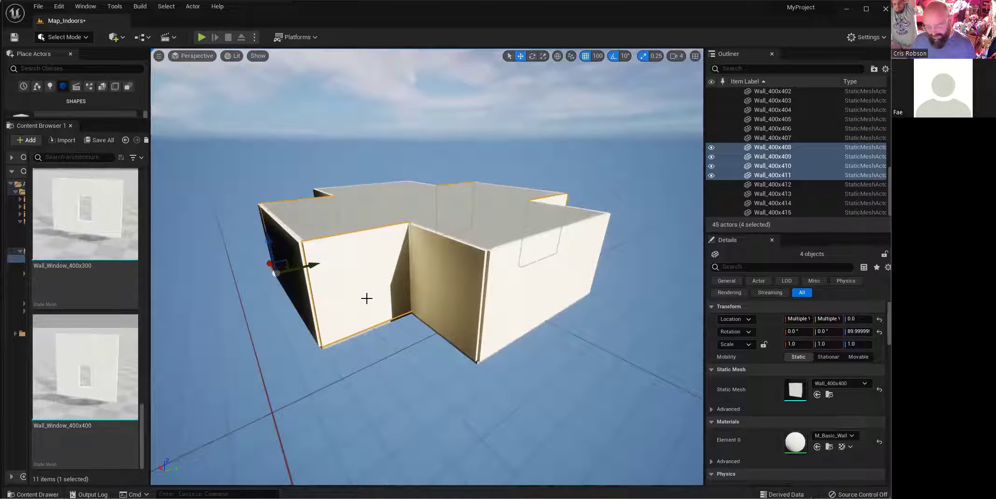
click(92, 392)
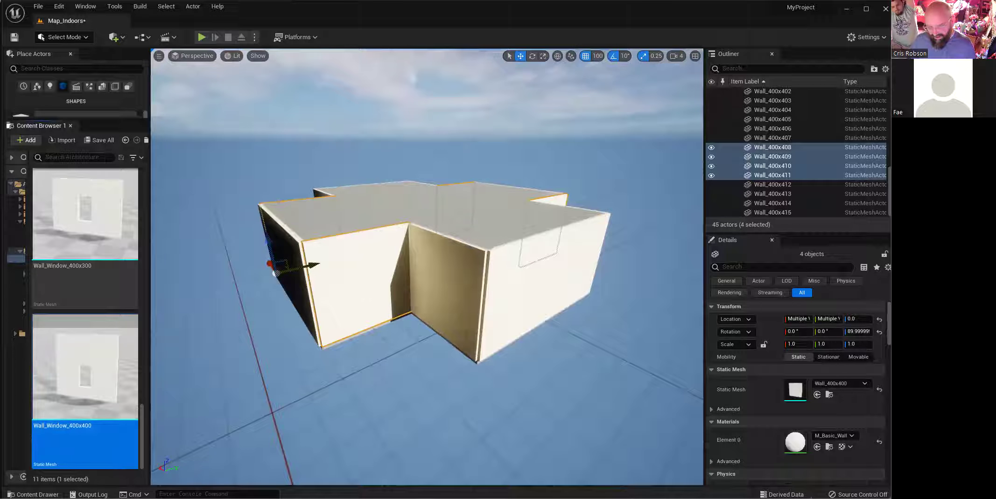
right_click(365, 290)
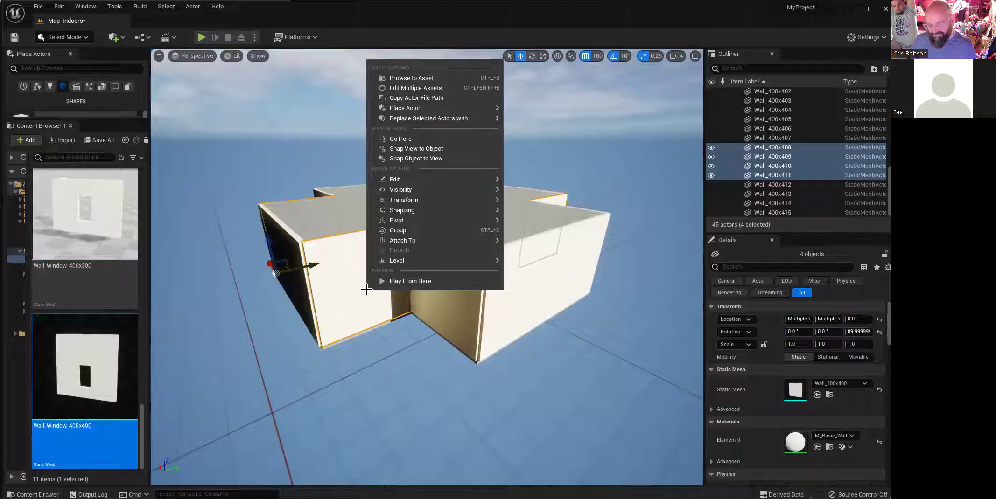
mouse_move(443, 120)
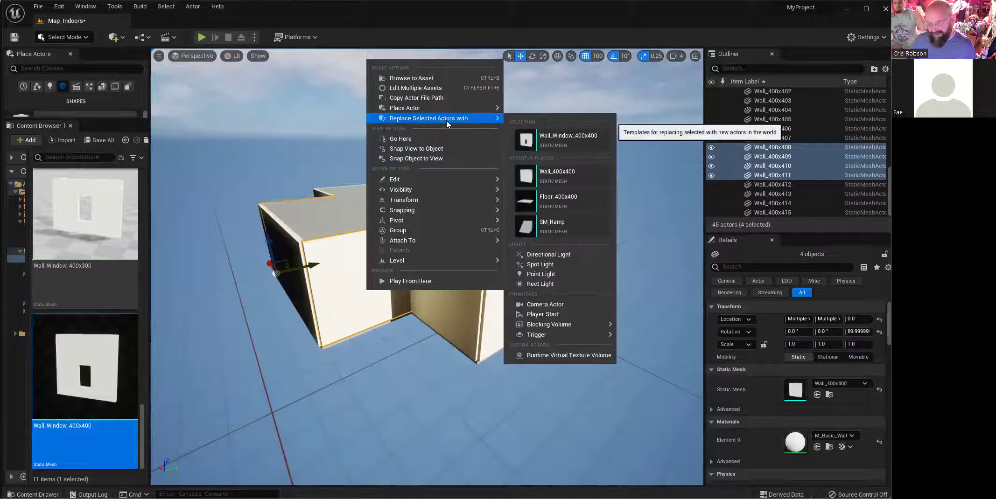
click(546, 140)
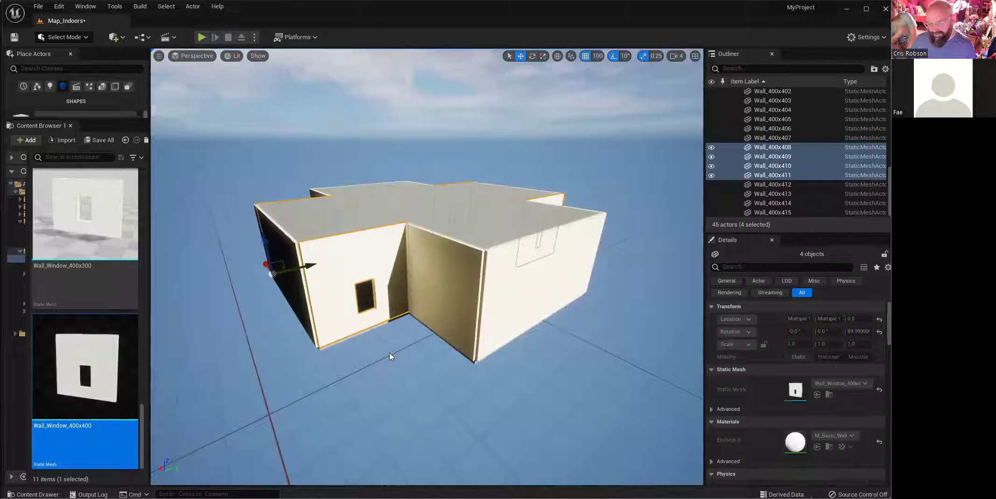
click(391, 356)
Step: Inspect the interior of the room, looking at the daylight entering through the new windows
scroll(391, 355, up, 3)
key(w)
right_drag(426, 266, 634, 235)
key(s)
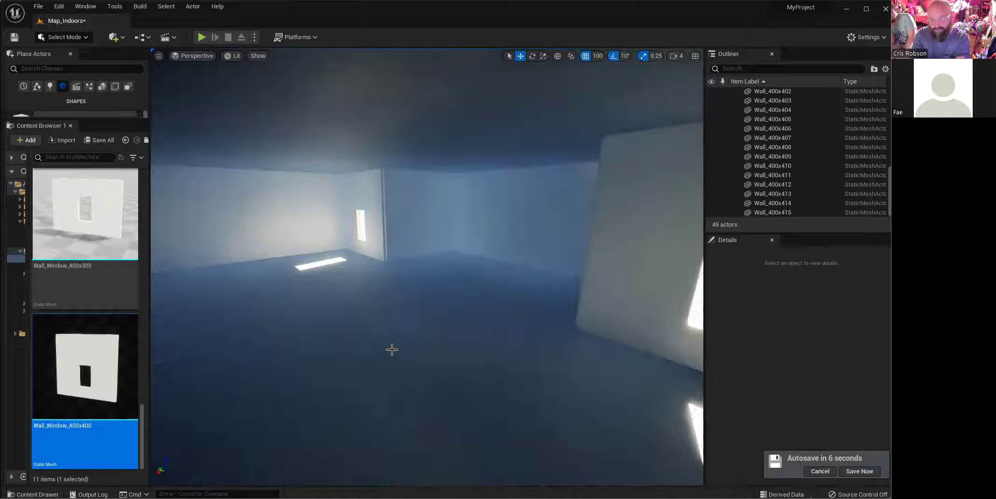
key(super)
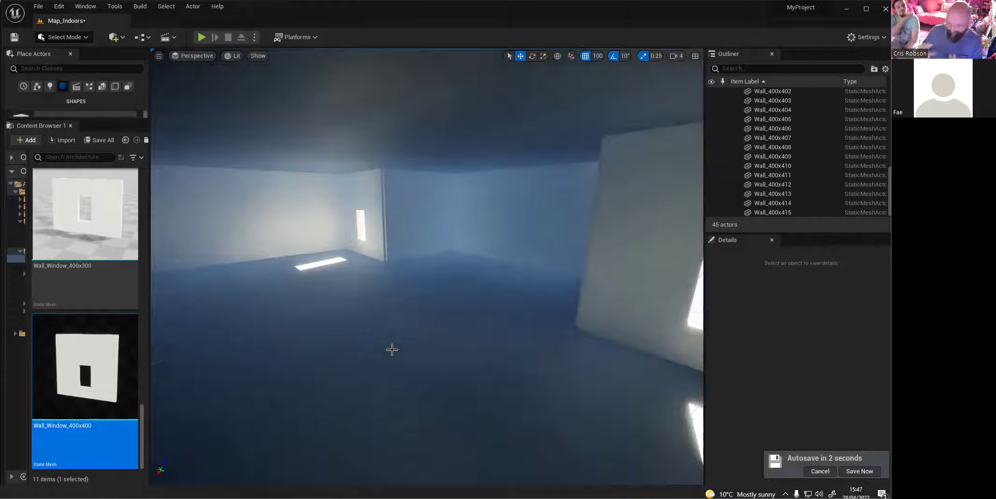
right_drag(425, 355, 695, 327)
key(w)
right_drag(400, 399, 210, 380)
key(s)
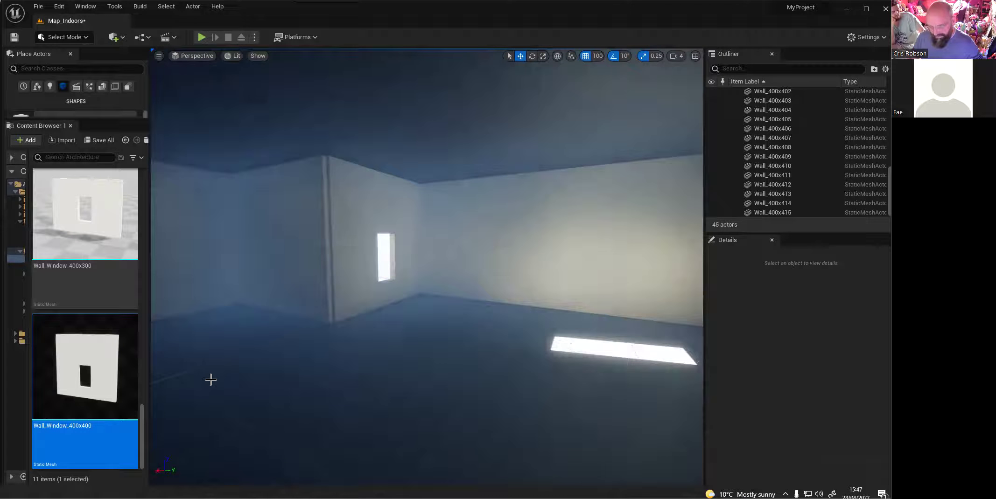
right_drag(266, 319, 287, 320)
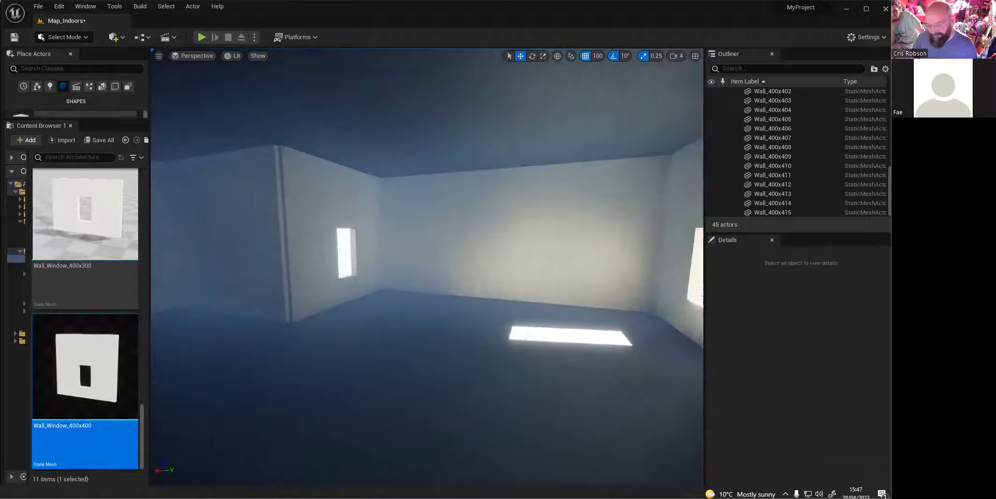
Step: Select the end wall at X -400, Y 800, check its Static Mesh setting, and browse the architecture wall meshes
click(424, 241)
right_drag(402, 354, 442, 355)
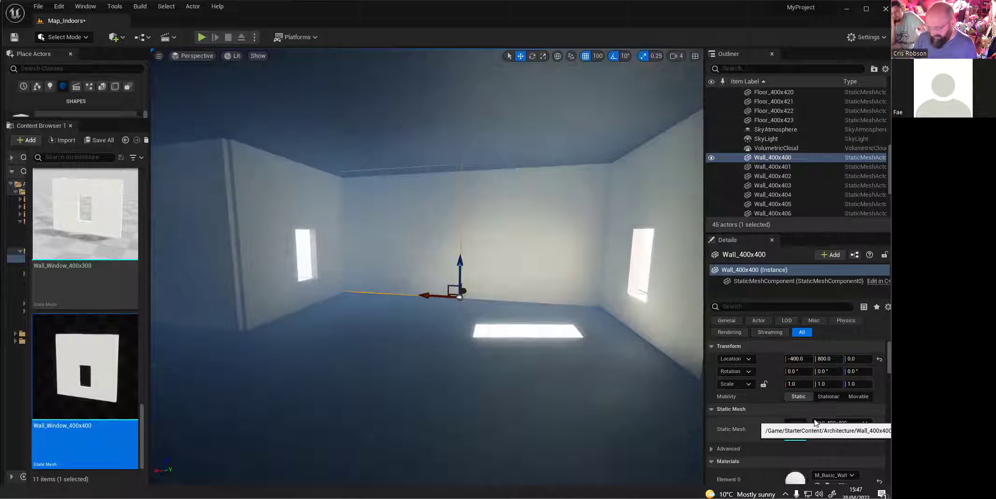
scroll(771, 411, down, 3)
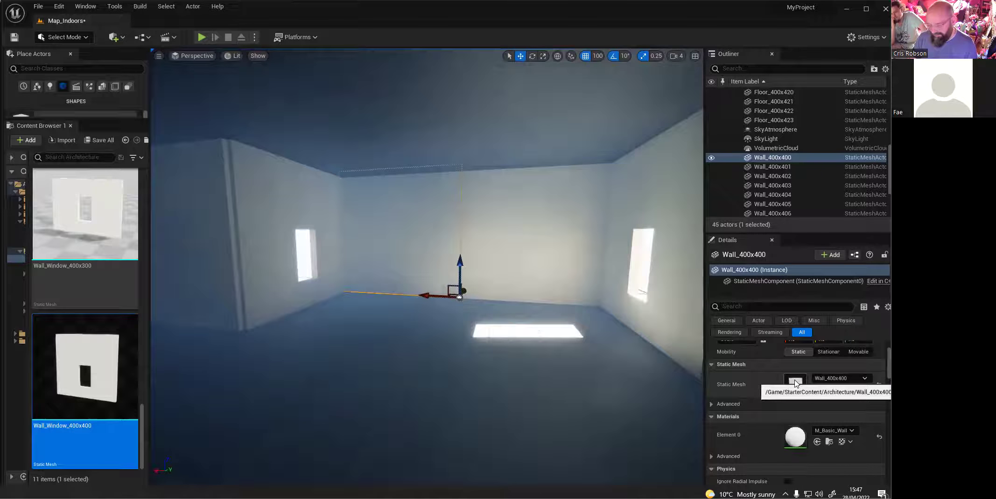
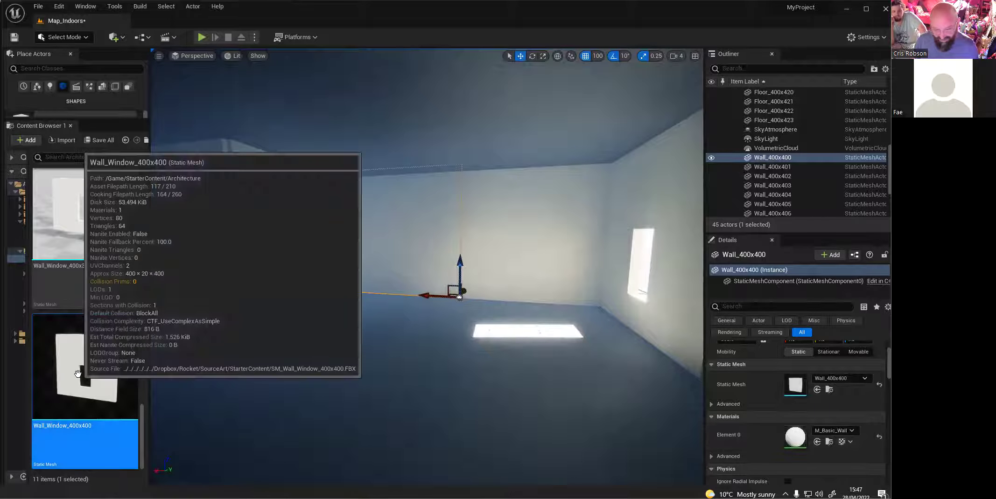
scroll(102, 341, up, 3)
scroll(102, 341, up, 5)
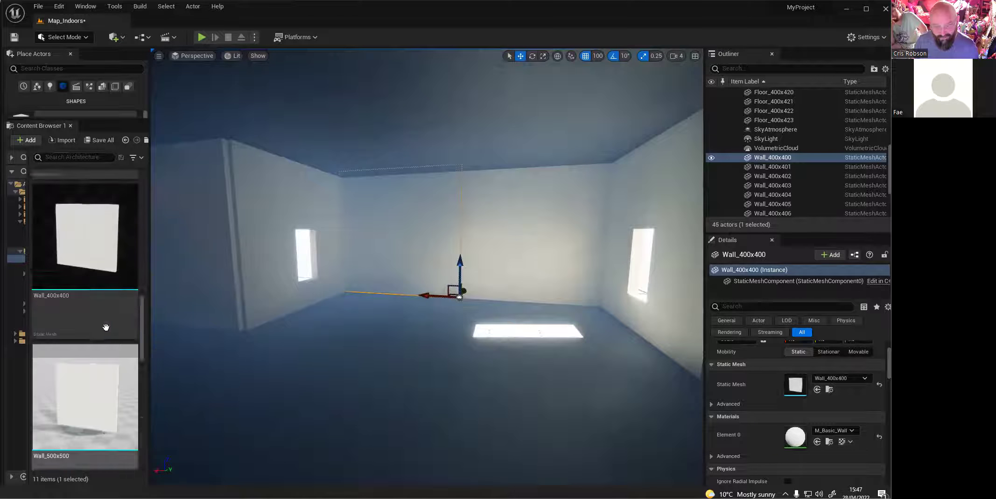
Step: Go back to the StarterContent folder and open its Materials folder
key(alt+Left)
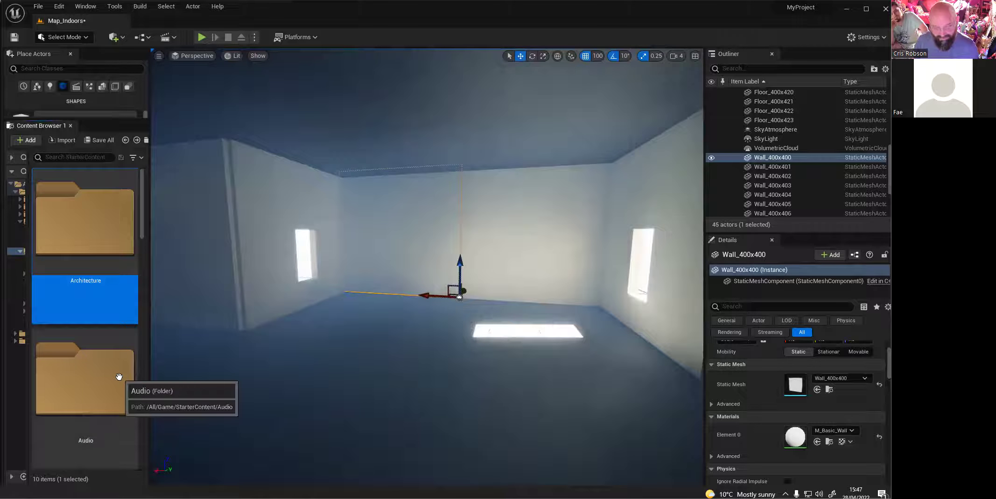
scroll(118, 377, down, 3)
scroll(118, 377, down, 5)
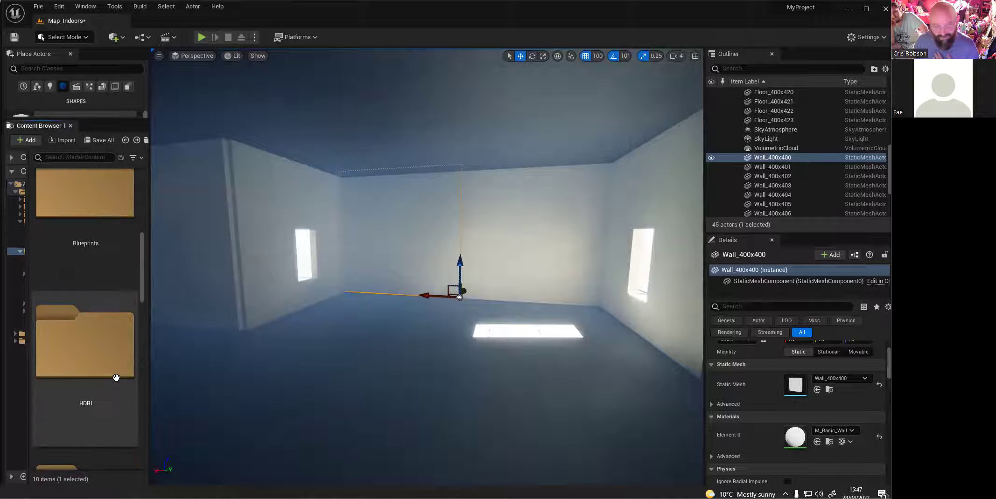
scroll(115, 377, down, 3)
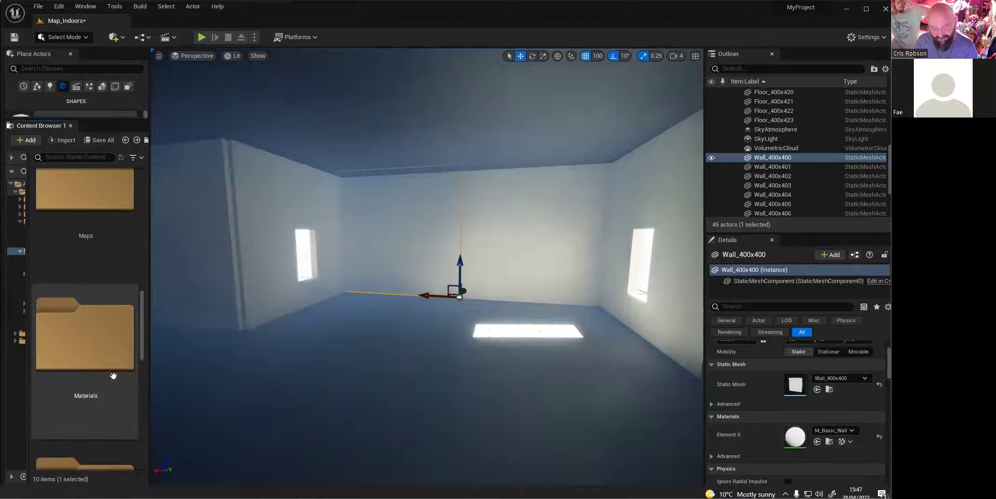
double_click(75, 338)
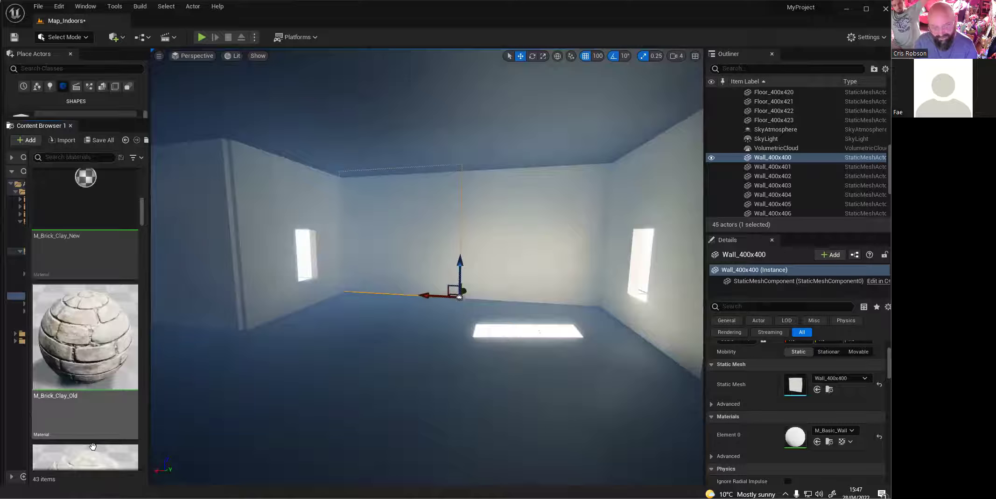
Step: Apply the M_Ceramic_Tile_Checker material to the floor piece in front of the selected wall
scroll(109, 336, down, 2)
scroll(107, 339, down, 6)
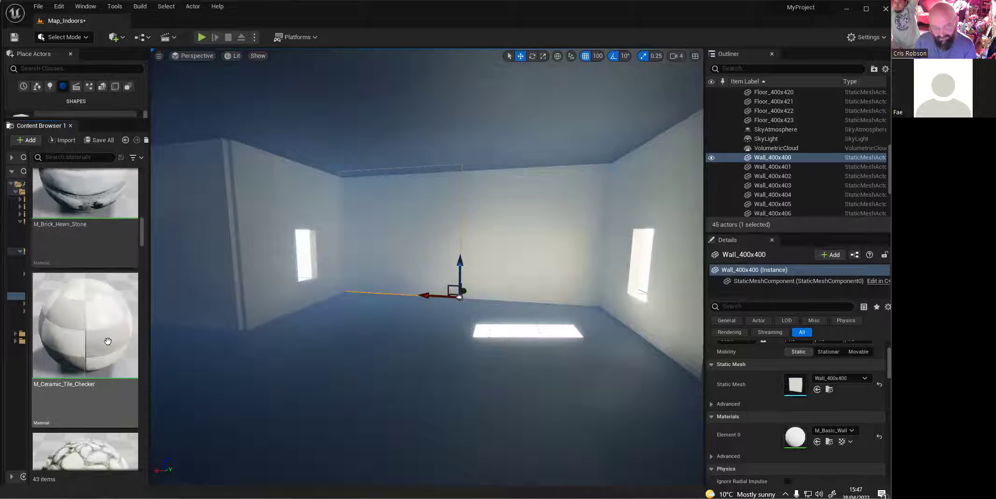
scroll(108, 334, up, 5)
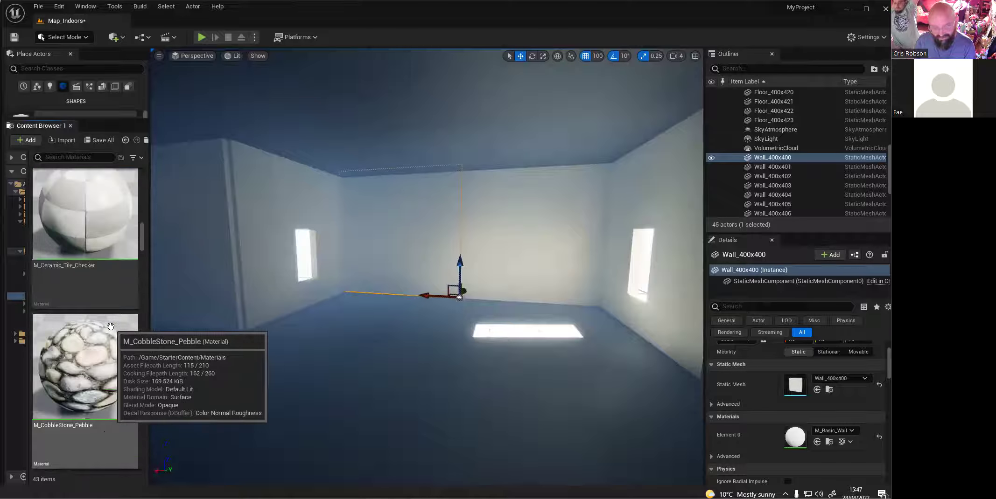
mouse_move(444, 312)
right_down()
mouse_move(469, 324)
mouse_move(442, 327)
mouse_move(439, 311)
right_up()
click(75, 321)
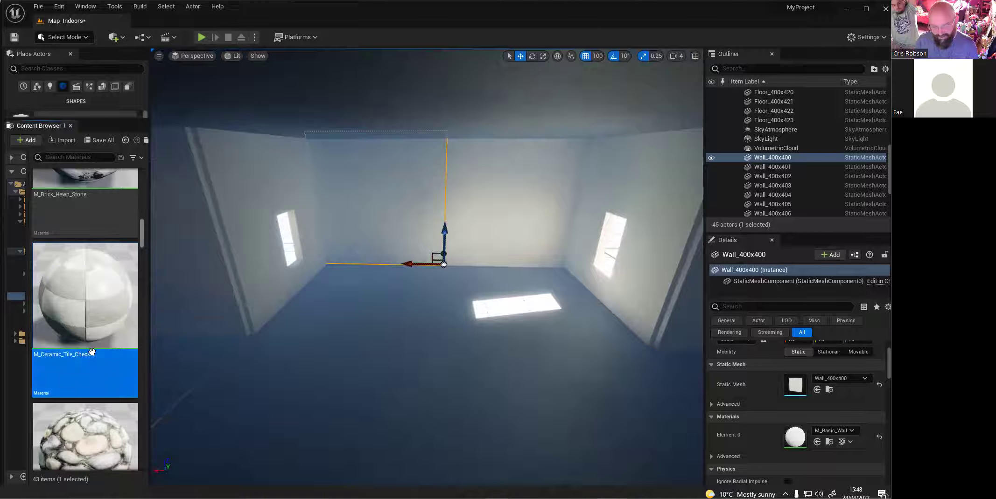
drag(74, 321, 362, 299)
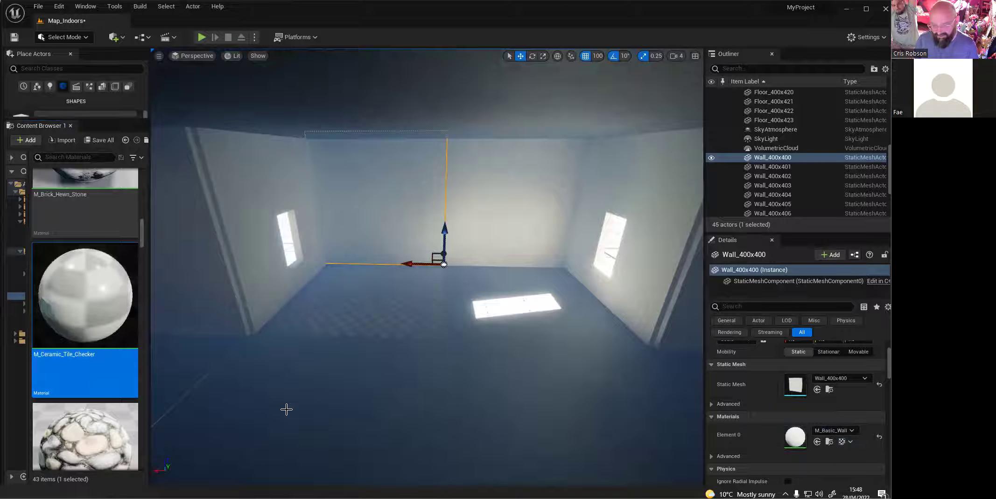
right_drag(433, 391, 433, 391)
key(w)
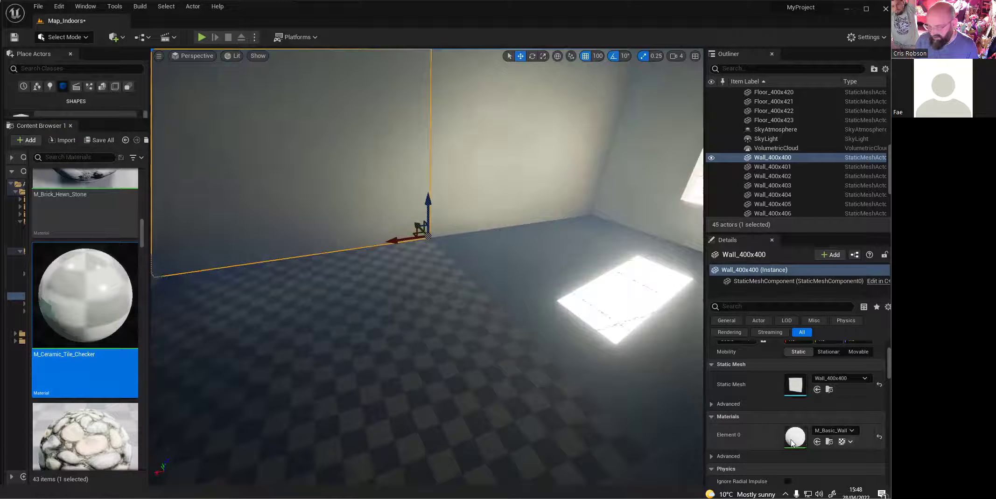
Step: Select the neighbouring sunlit floor piece, Floor_400x409, and assign M_Ceramic_Tile_Checker to its Element 0 material
click(529, 439)
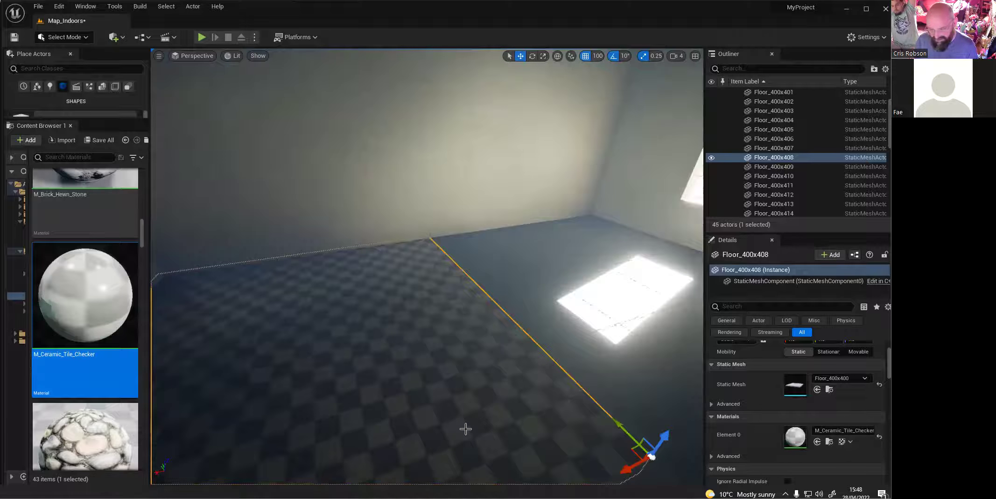
right_drag(464, 400, 464, 401)
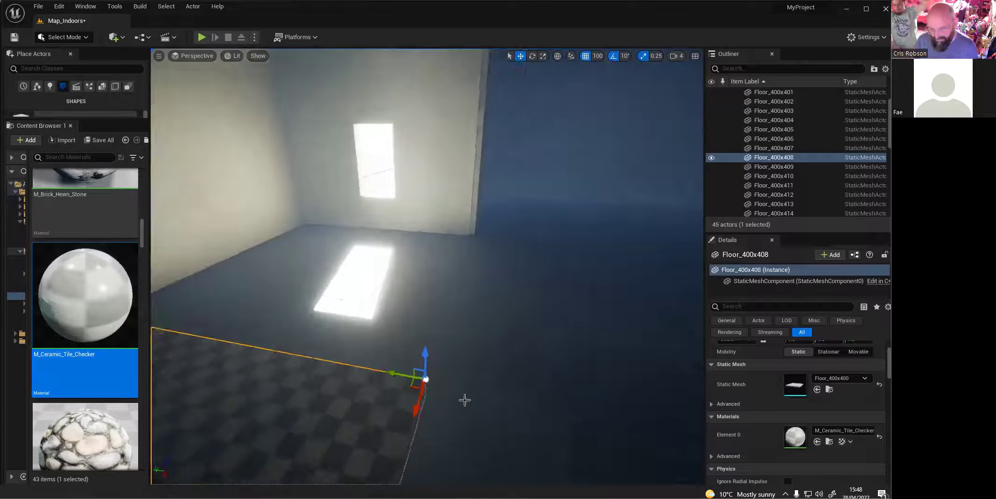
click(360, 305)
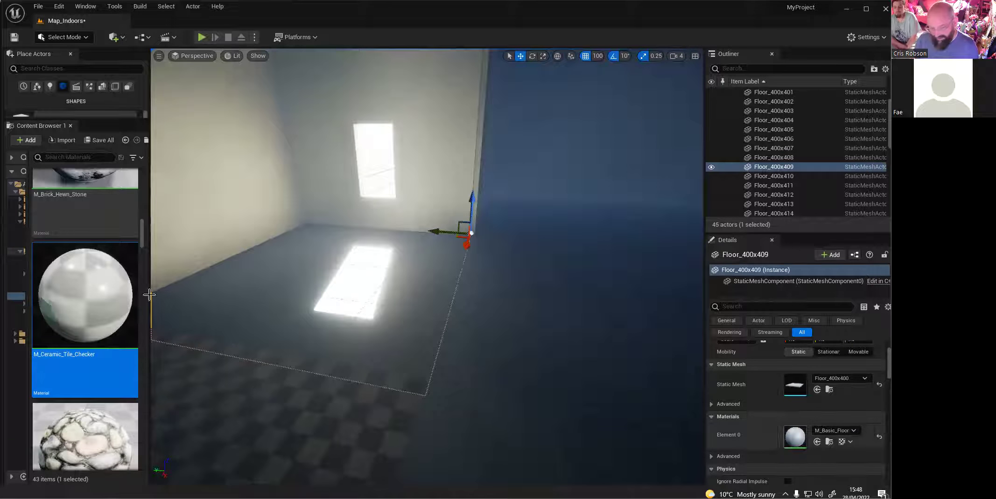
drag(95, 291, 795, 437)
Step: Select the ten remaining untiled floor pieces, Floor_400x400 to 407, 410 and 411, and assign M_Ceramic_Tile_Checker to all of them
right_drag(452, 337, 453, 309)
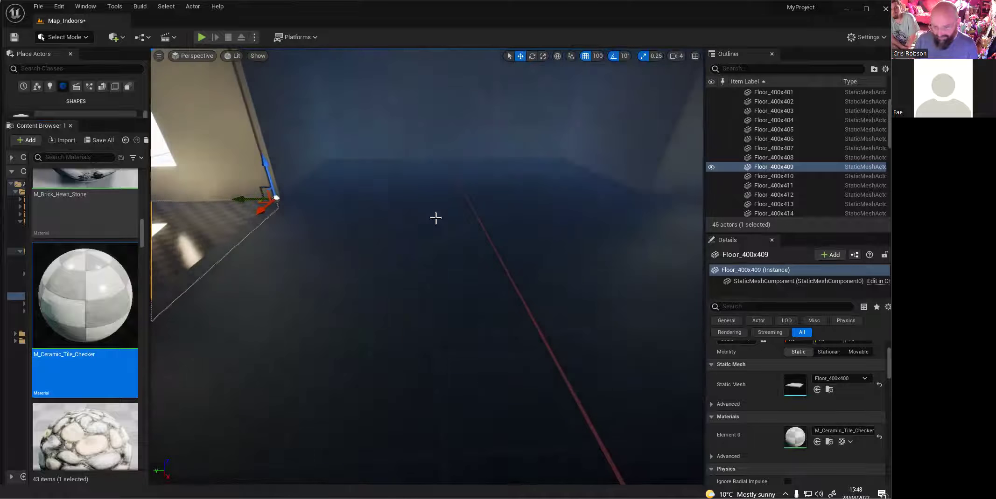
click(423, 189)
ctrl+click(518, 173)
ctrl+click(389, 260)
ctrl+click(553, 265)
right_drag(552, 265, 636, 265)
ctrl+click(470, 183)
right_drag(408, 289, 467, 279)
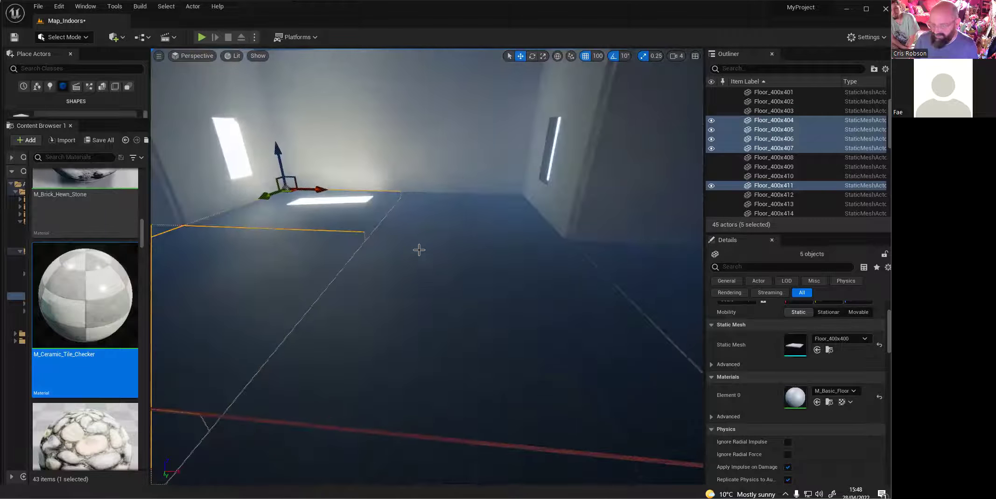
ctrl+click(430, 230)
ctrl+click(402, 308)
right_drag(402, 308, 494, 304)
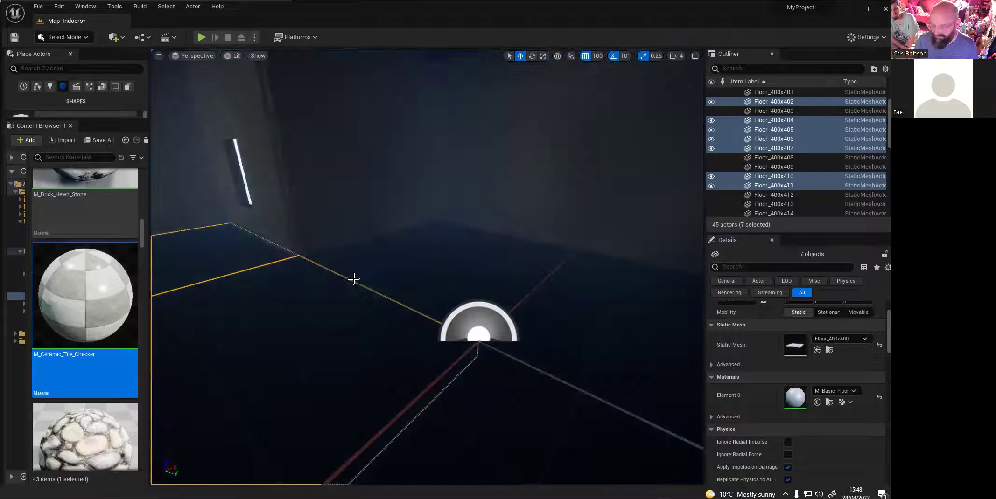
ctrl+click(354, 279)
right_drag(245, 330, 351, 358)
ctrl+click(202, 347)
ctrl+click(351, 359)
drag(91, 293, 825, 401)
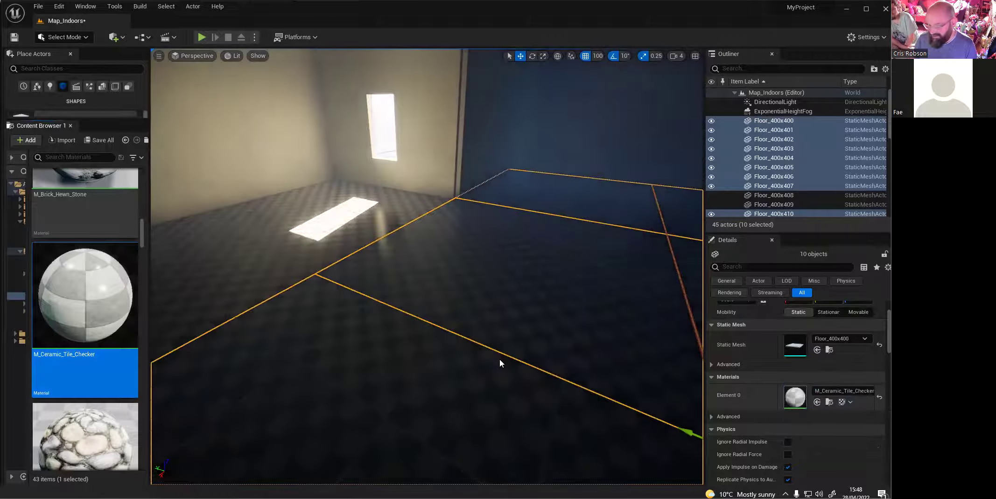
Step: Select all wall pieces of the room, from Wall_400x400 through Wall_400x415
right_drag(449, 326, 449, 326)
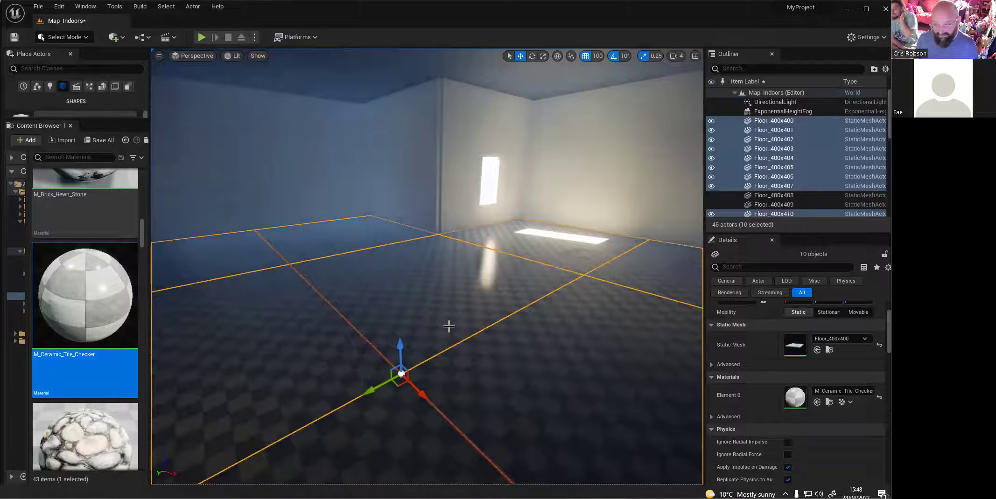
right_drag(397, 319, 397, 318)
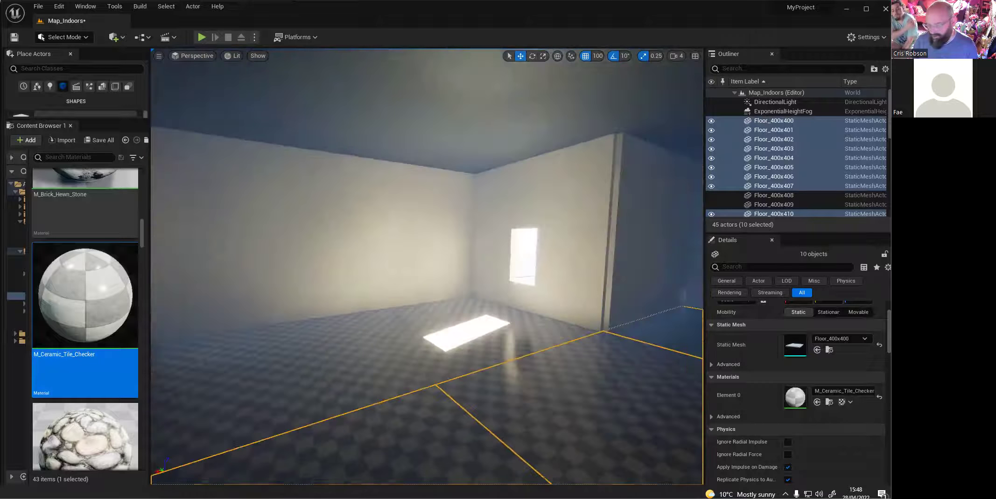
scroll(813, 158, down, 8)
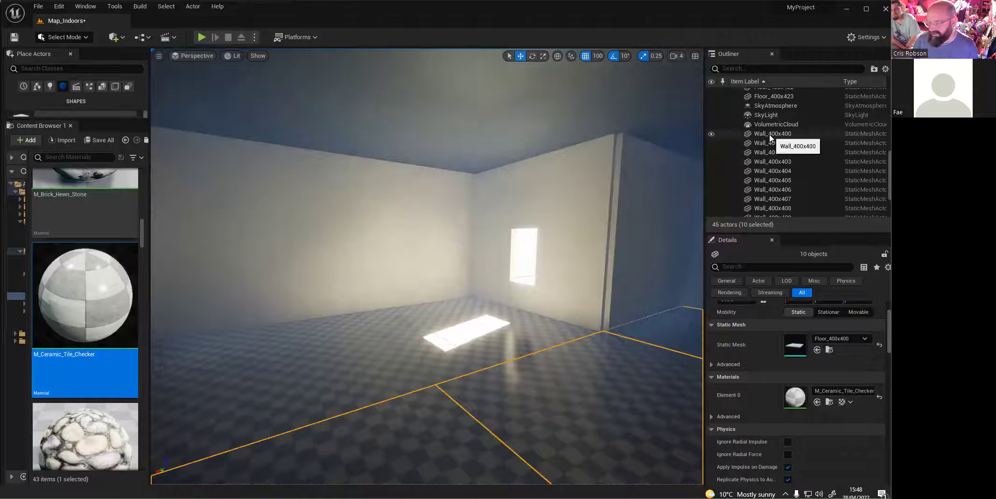
click(778, 134)
scroll(786, 150, down, 3)
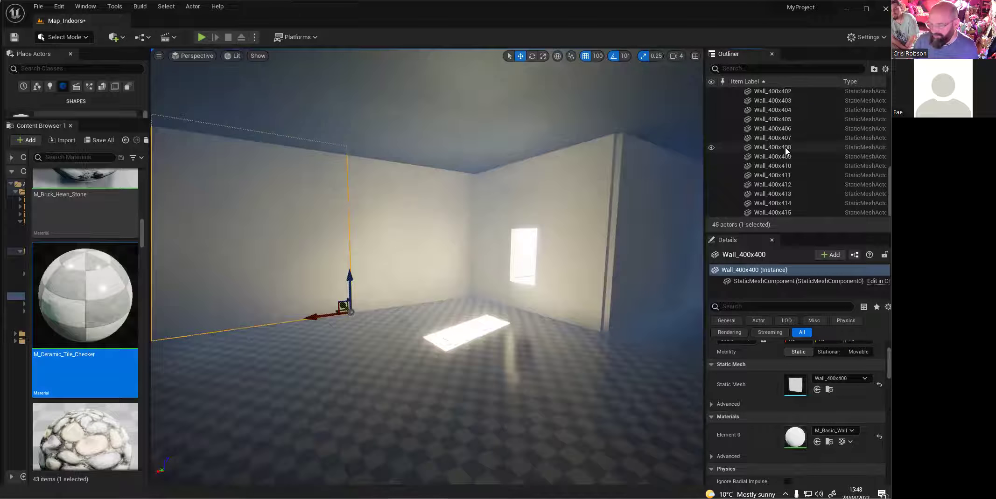
shift+click(782, 212)
right_drag(480, 249, 442, 250)
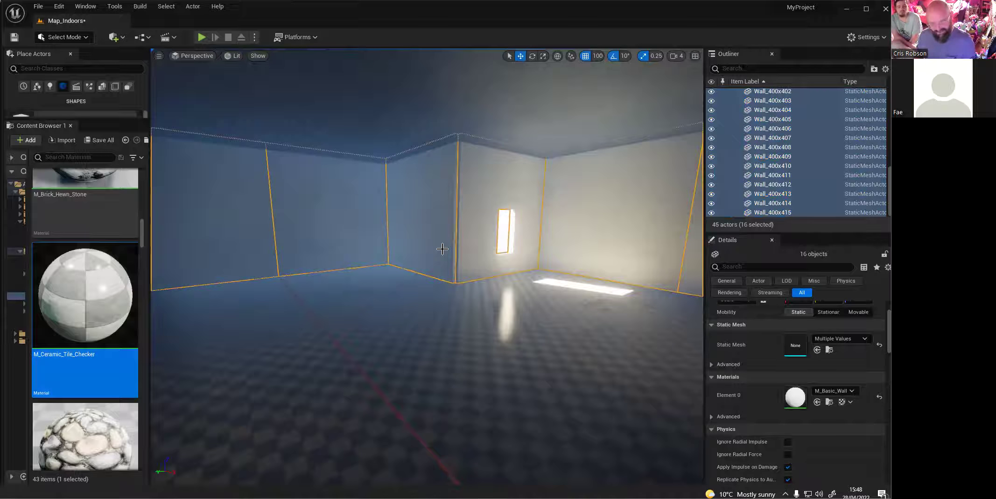
Step: Try the M_Brick_Clay_Old and M_Brick_Cut_Stone materials on the selected walls
scroll(93, 260, up, 5)
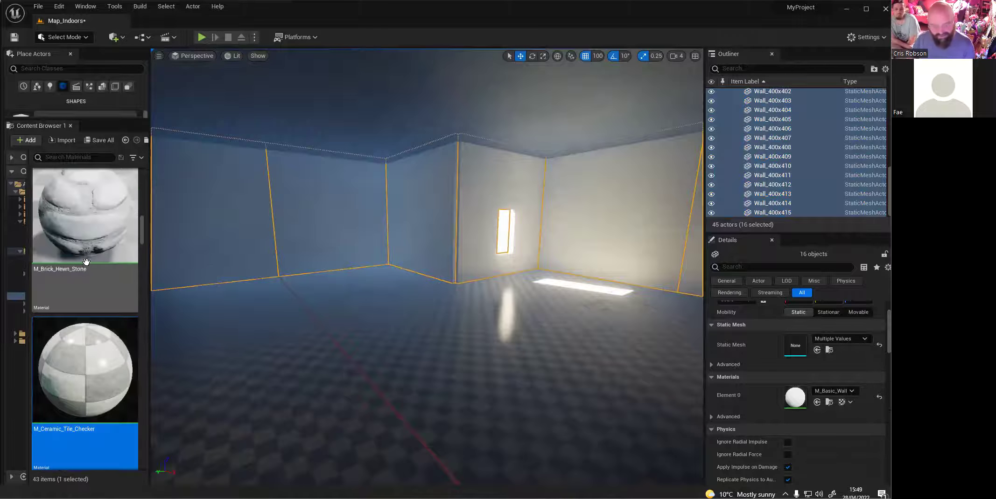
scroll(93, 260, up, 3)
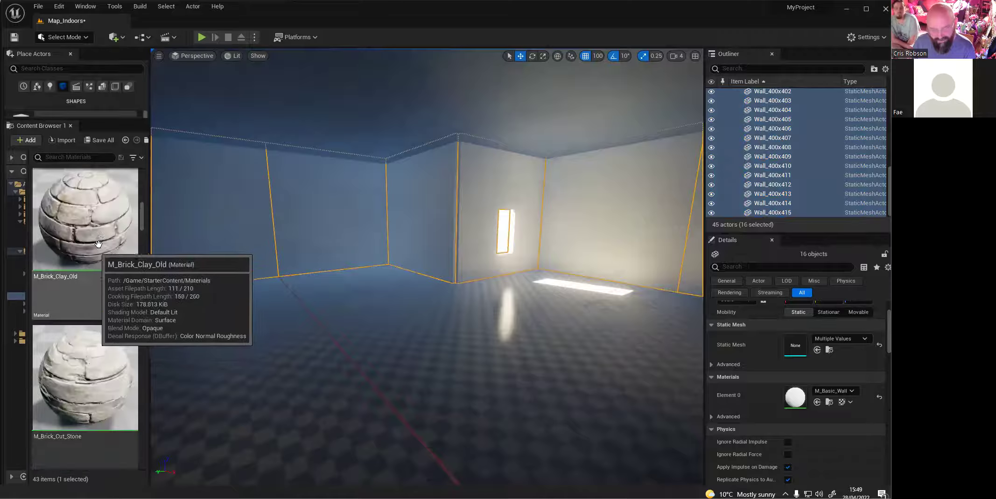
drag(93, 224, 795, 396)
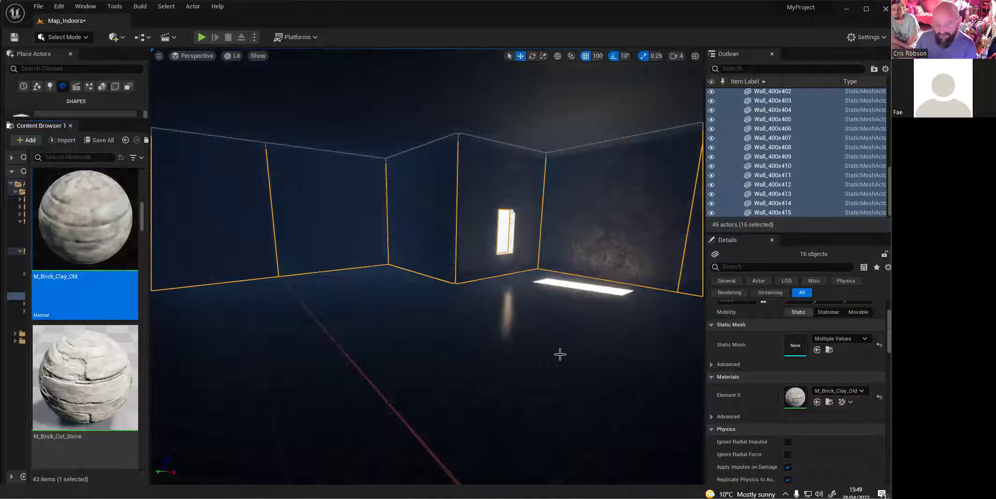
drag(85, 403, 796, 401)
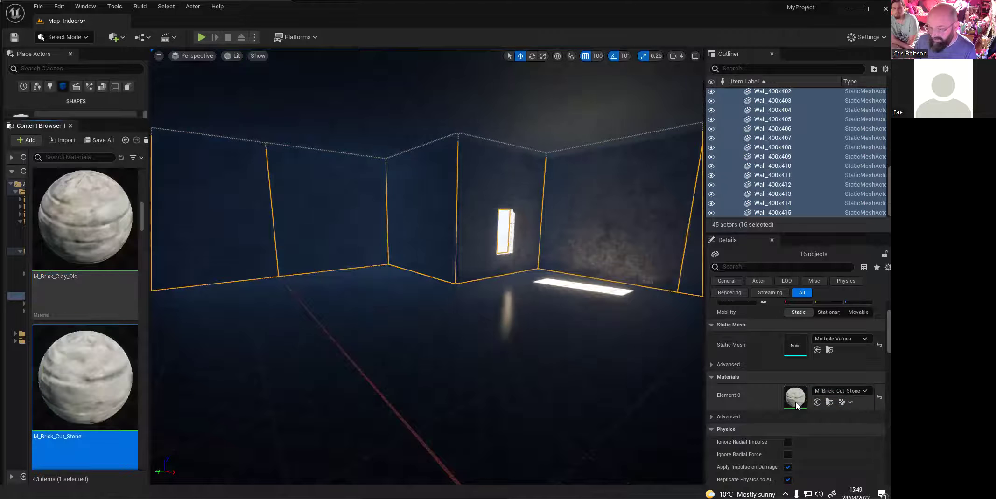
Step: Try the M_Concrete_Panels and M_Concrete_Tiles materials on the selected walls
scroll(83, 358, down, 6)
scroll(83, 358, down, 6)
scroll(85, 358, down, 5)
scroll(93, 330, down, 5)
drag(89, 333, 796, 398)
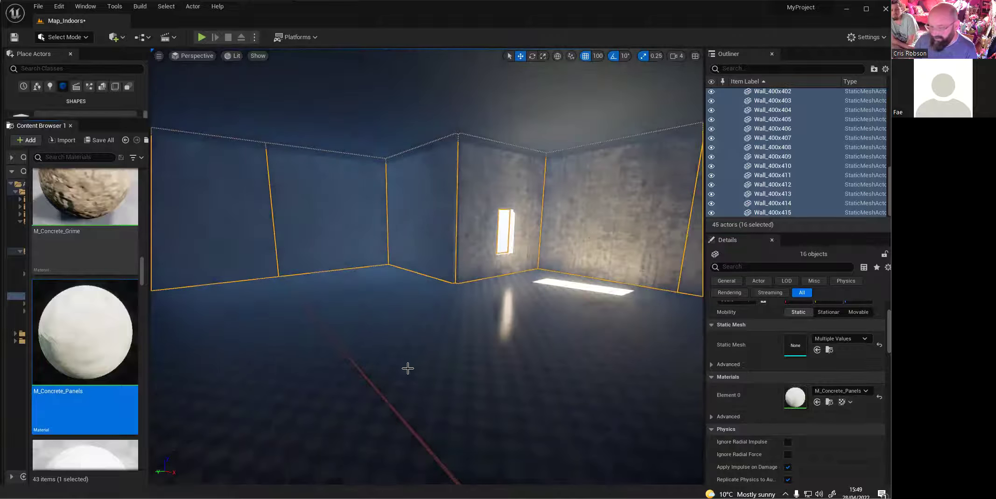
scroll(39, 375, down, 6)
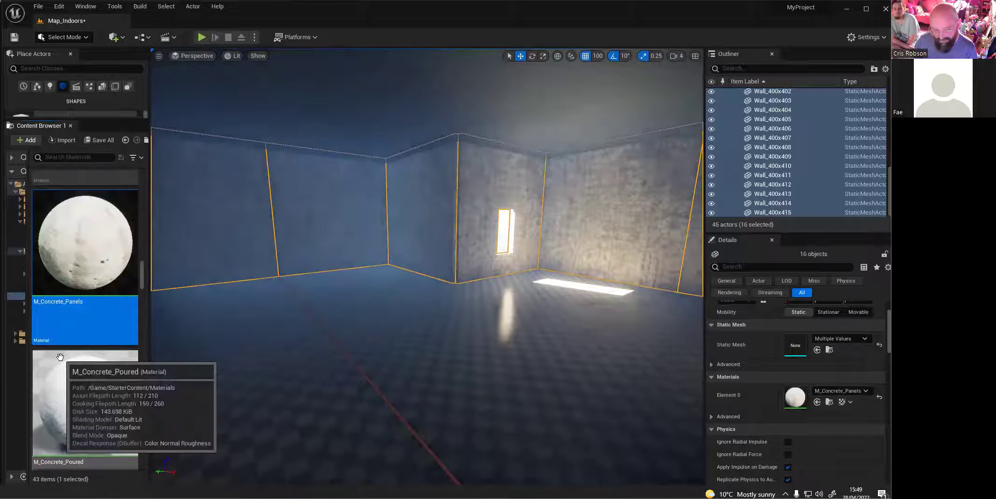
drag(94, 344, 796, 400)
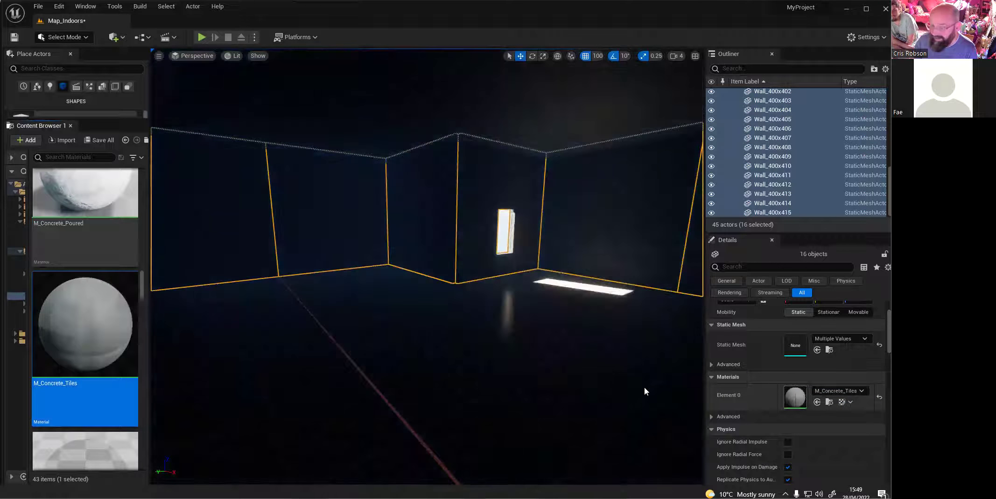
Step: Try the M_Rock_Marble_Polished material on the selected walls
scroll(95, 361, down, 9)
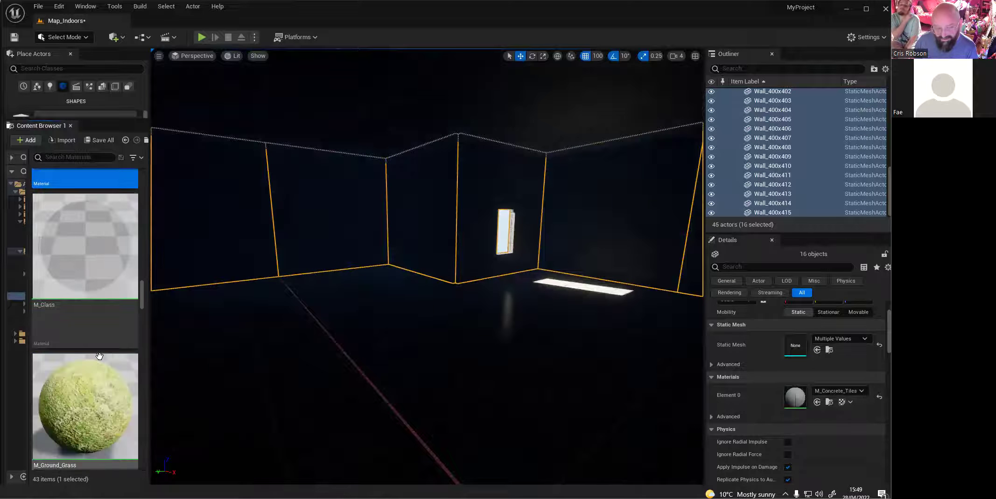
scroll(101, 357, down, 5)
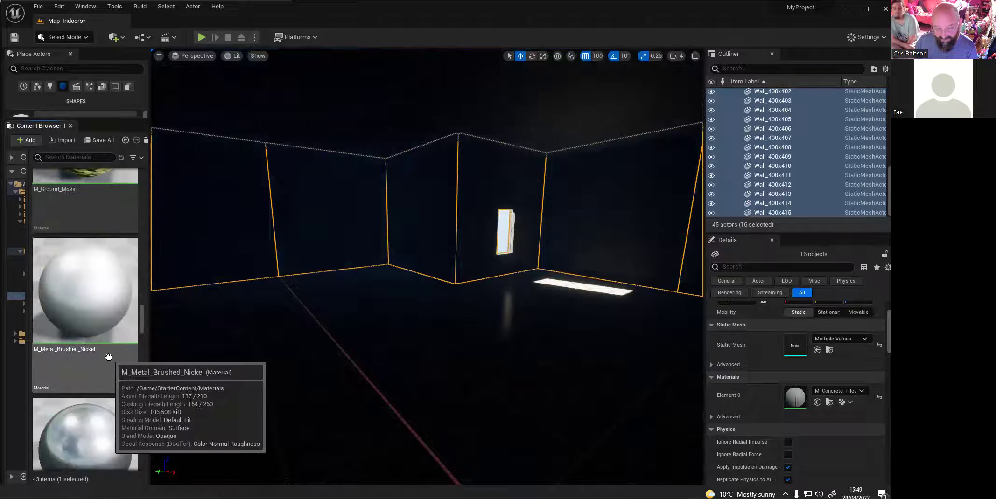
scroll(108, 357, down, 10)
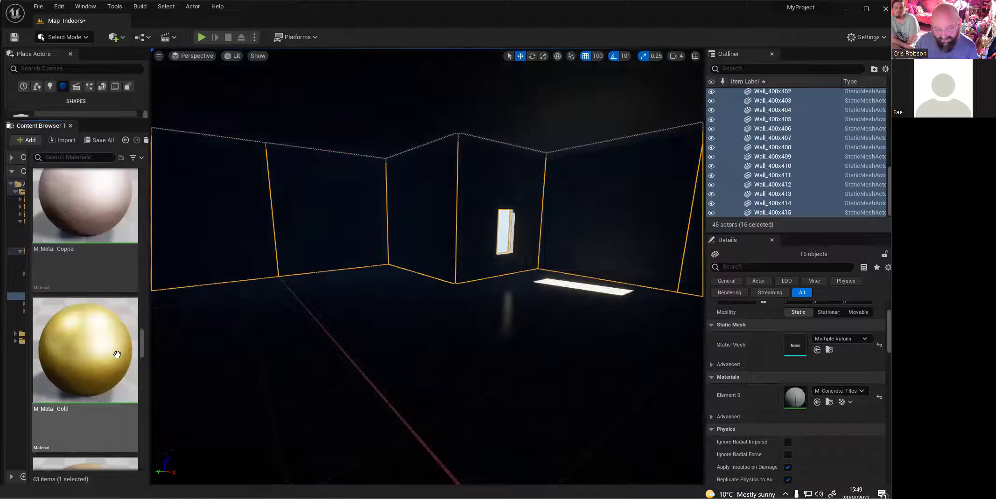
scroll(118, 354, down, 8)
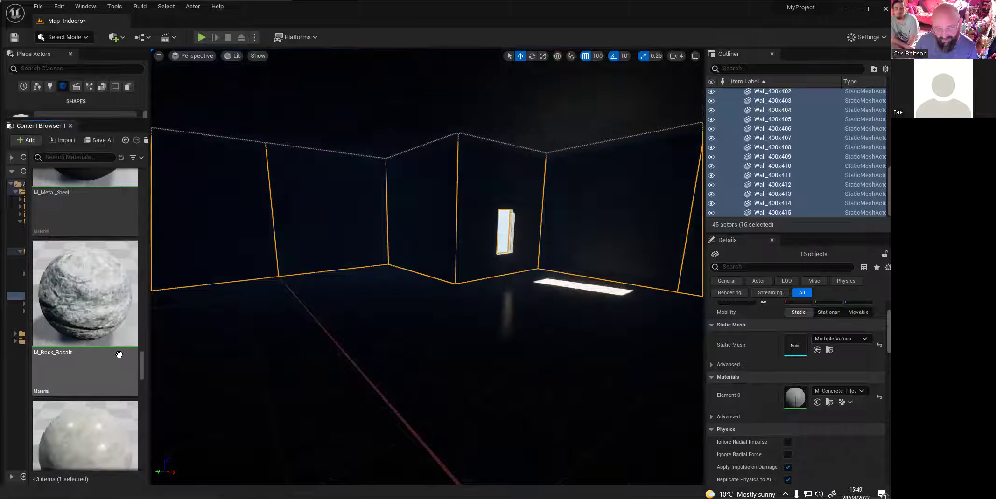
scroll(119, 354, down, 2)
scroll(119, 355, up, 2)
drag(100, 329, 795, 399)
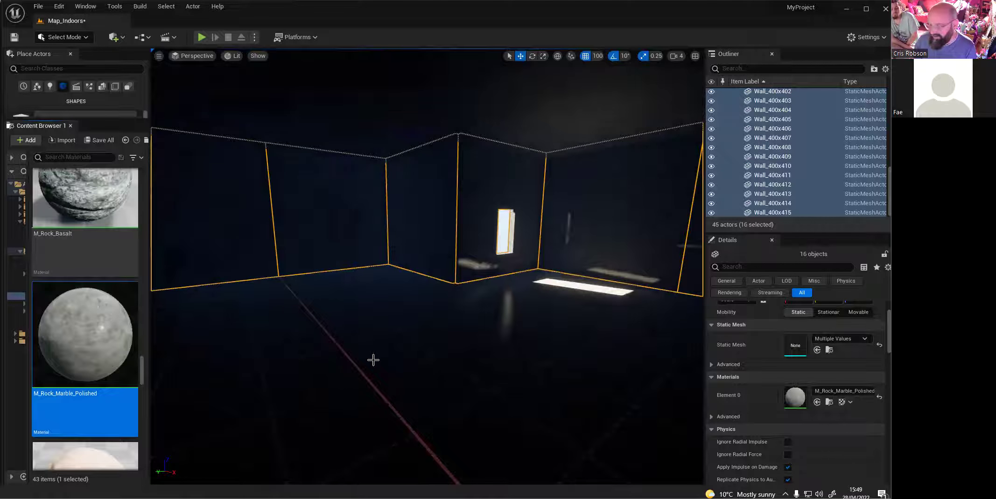
Step: Assign the M_Rock_Sandstone material to Element 0 of all selected walls
scroll(113, 344, down, 2)
drag(98, 347, 794, 397)
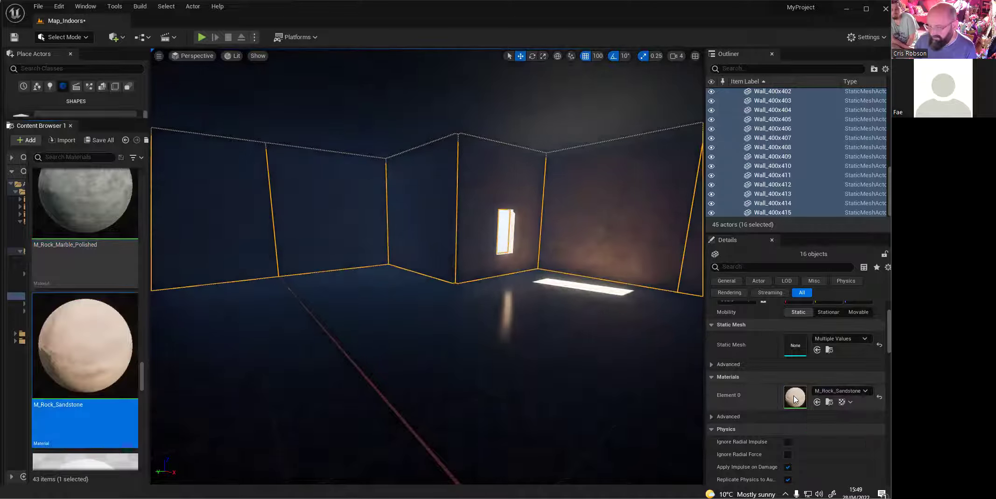
right_drag(439, 338, 586, 354)
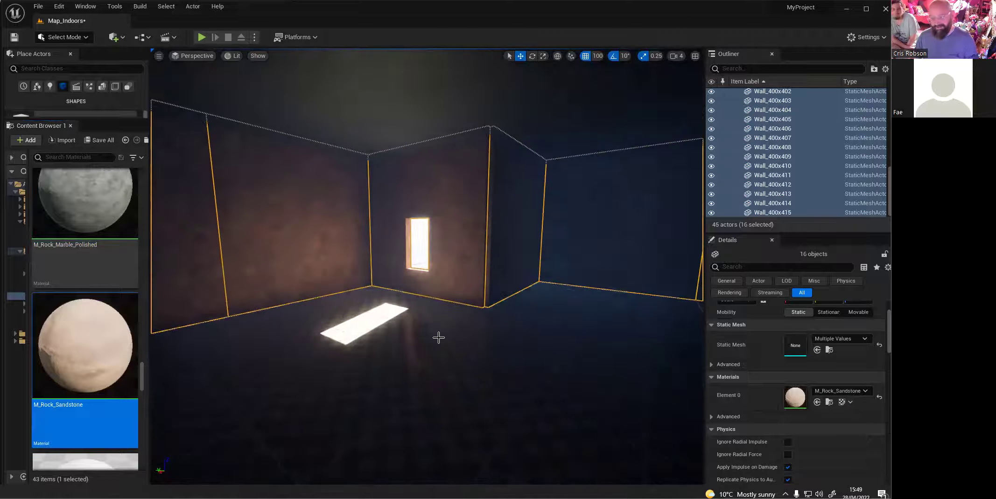
Step: Clear the wall selection and inspect the sandstone finish around the room
key(Escape)
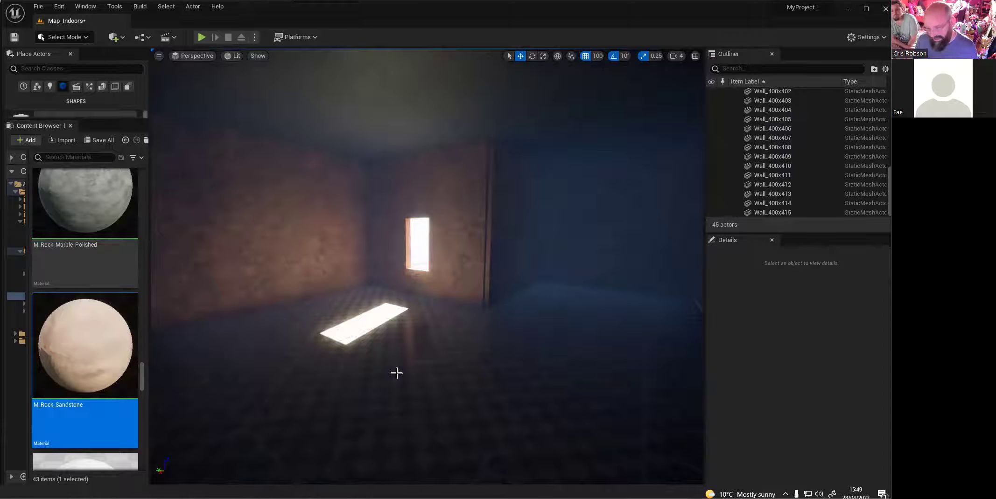
right_drag(402, 372, 466, 358)
key(s)
key(w)
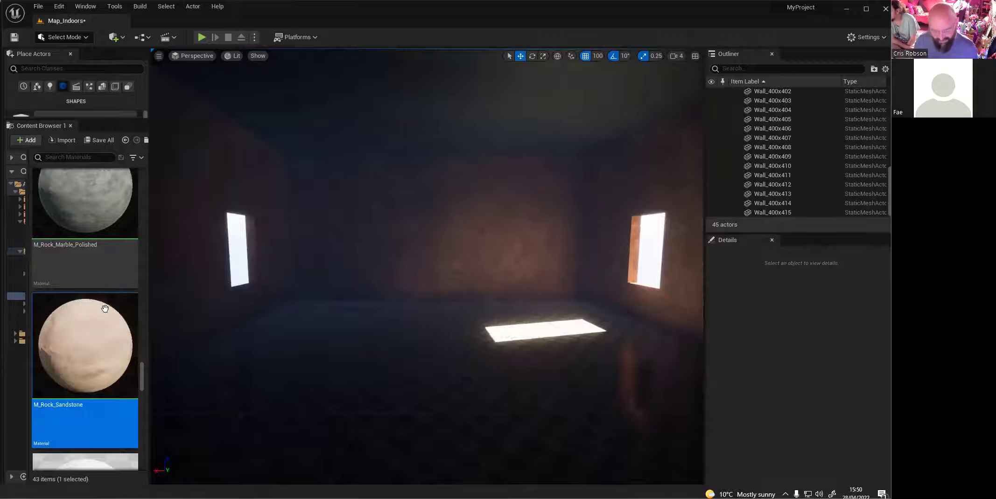
Step: Open the Starter Content Props folder and find the SM_Lamp_Ceiling mesh
key(alt+Left)
scroll(110, 354, down, 5)
scroll(109, 358, down, 5)
scroll(109, 358, up, 3)
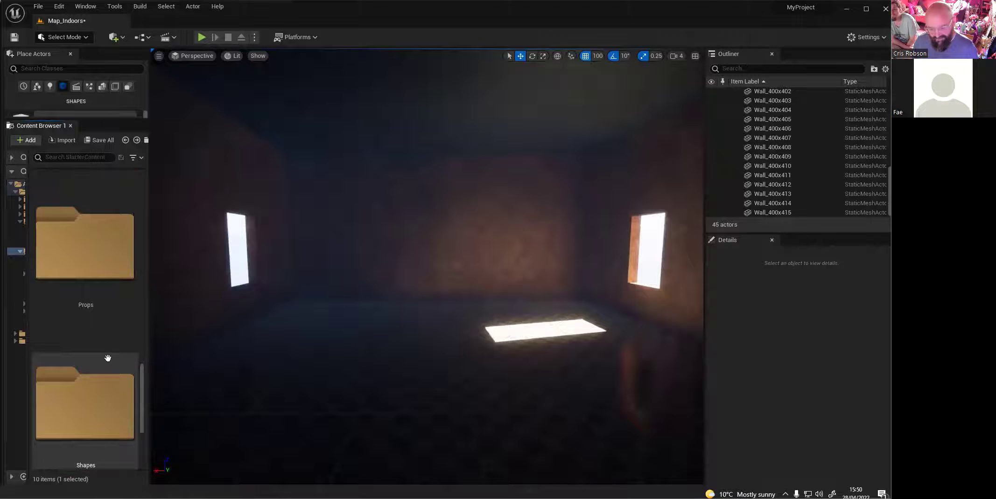
double_click(100, 318)
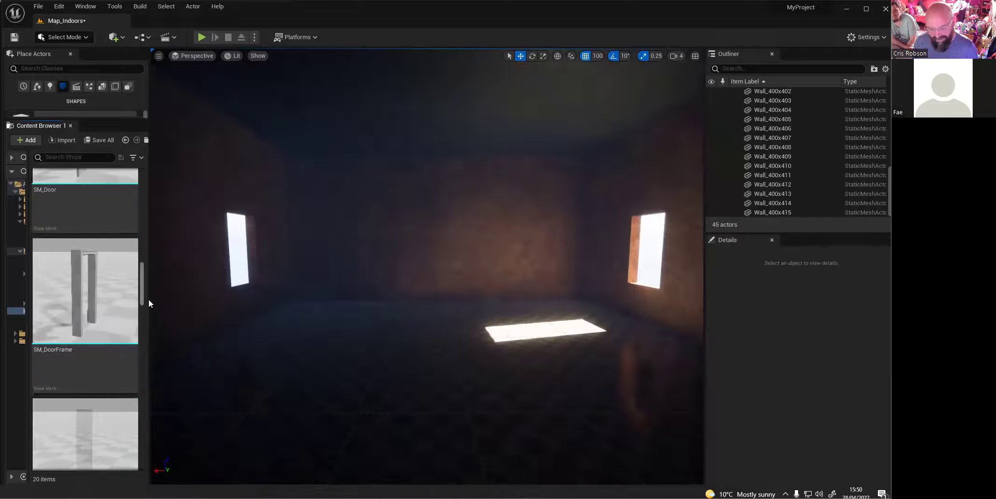
drag(142, 294, 146, 316)
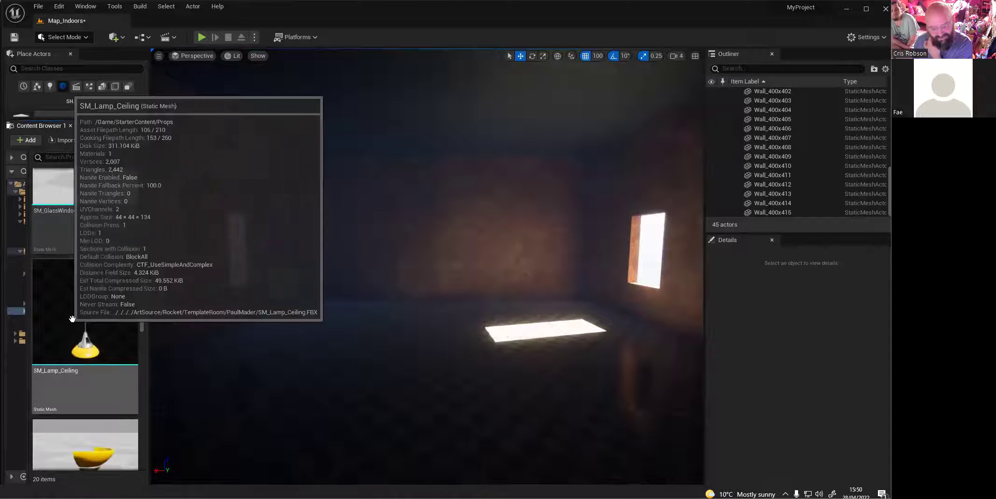
right_drag(366, 368, 366, 310)
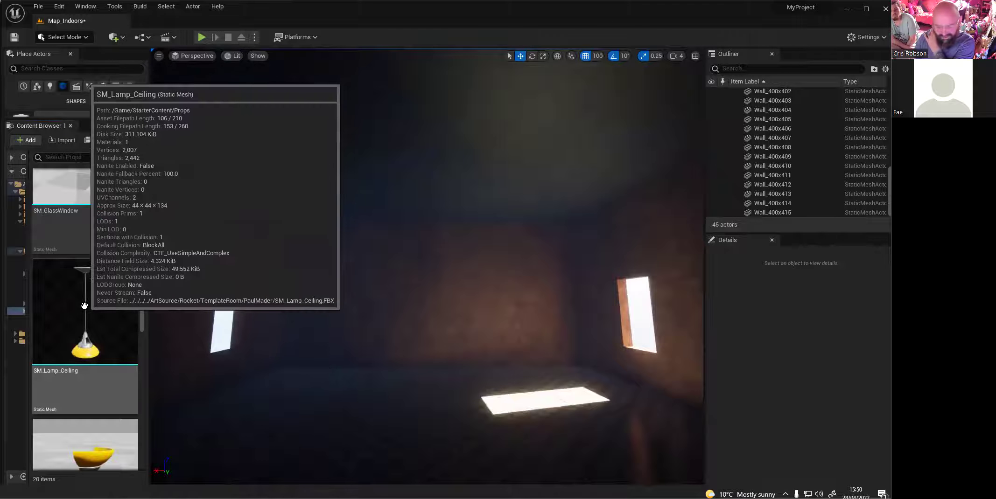
drag(85, 326, 214, 257)
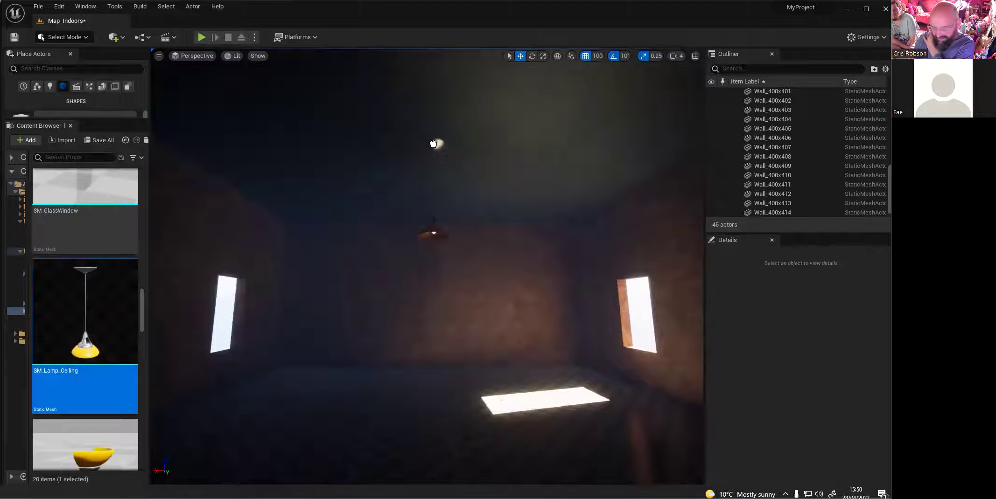
drag(432, 143, 433, 144)
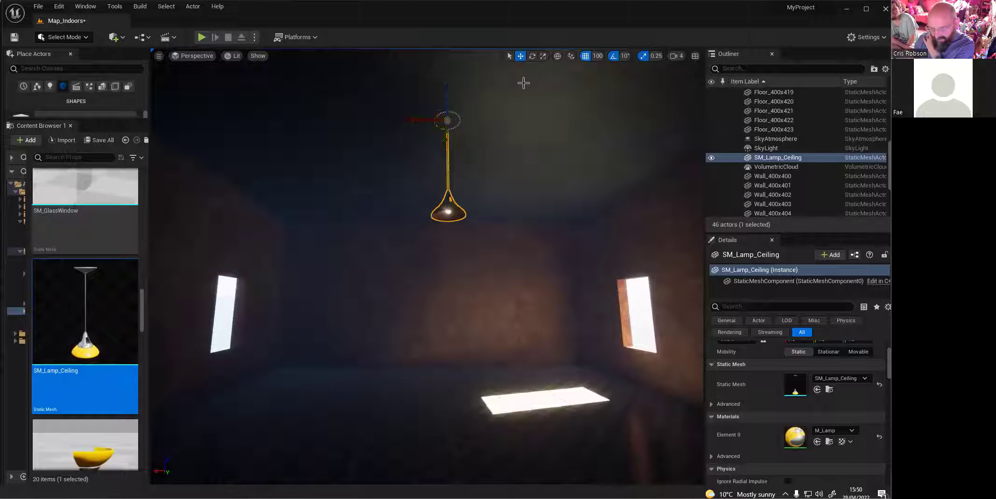
key(Delete)
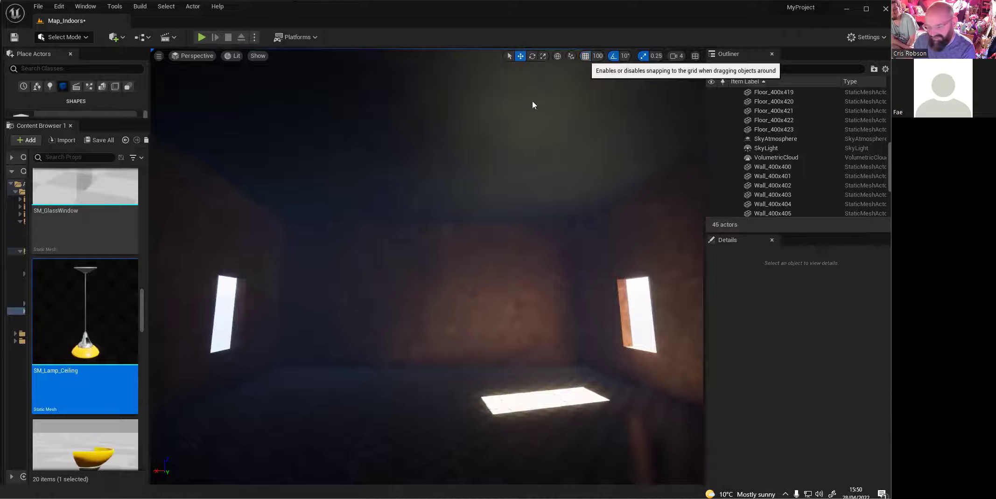
Step: Hang an SM_Lamp_Ceiling mesh from the room's ceiling, check it from below, and undock the Content Browser
drag(85, 322, 424, 143)
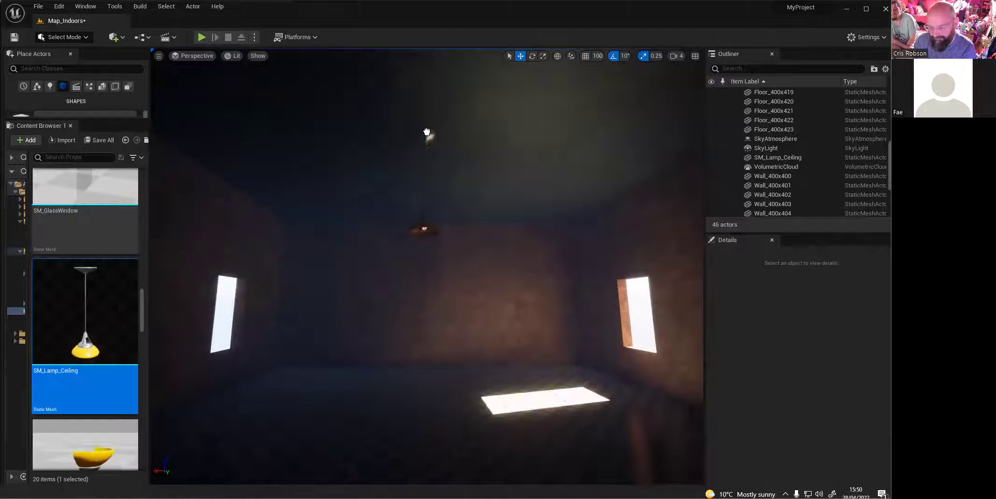
click(428, 131)
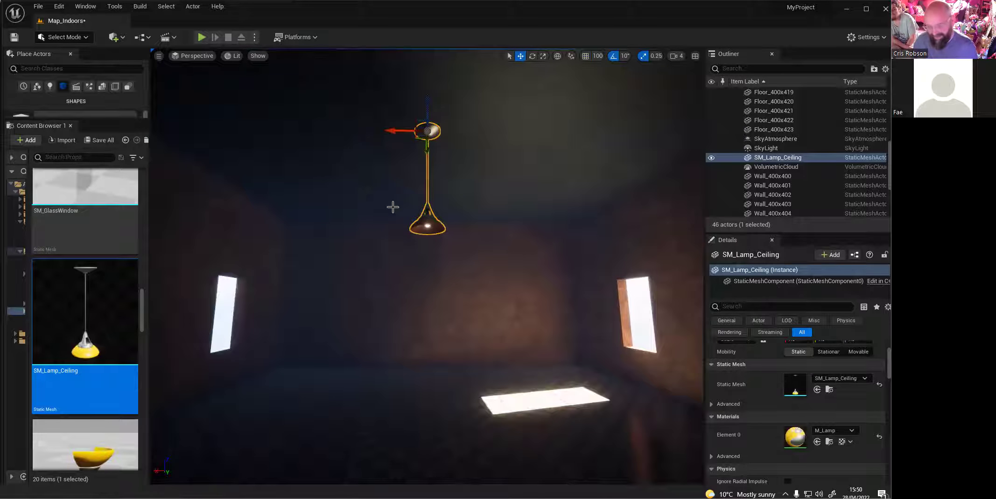
right_drag(427, 266, 486, 220)
right_drag(513, 283, 436, 198)
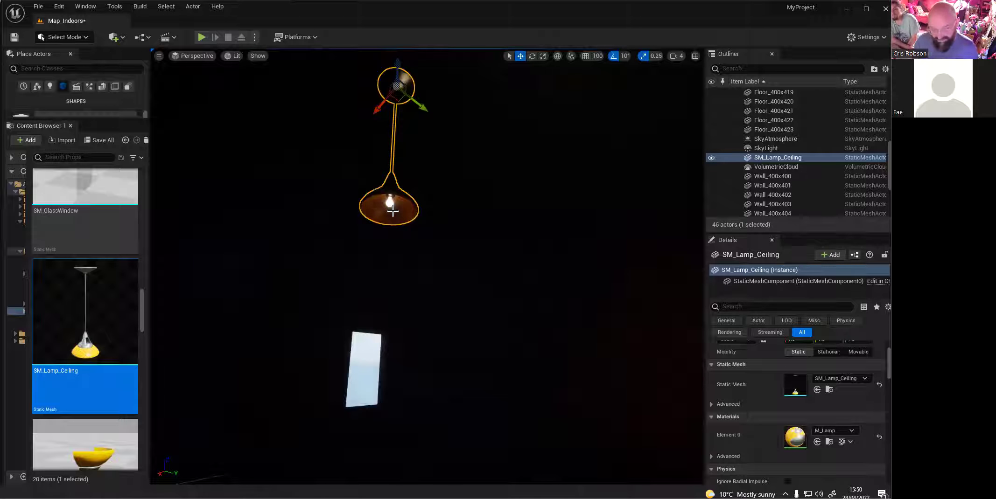
mouse_move(407, 235)
right_down()
mouse_move(459, 266)
mouse_move(408, 235)
right_up()
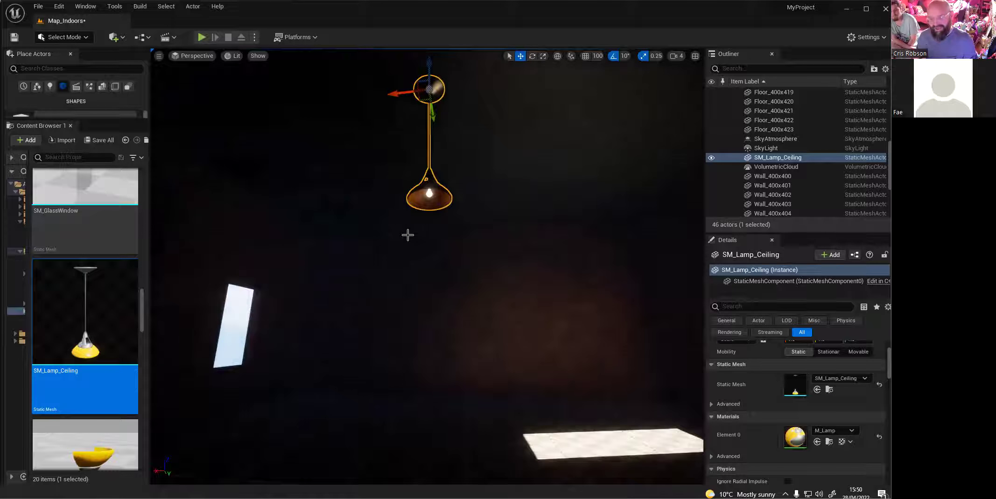
right_drag(438, 243, 471, 319)
right_drag(441, 250, 427, 244)
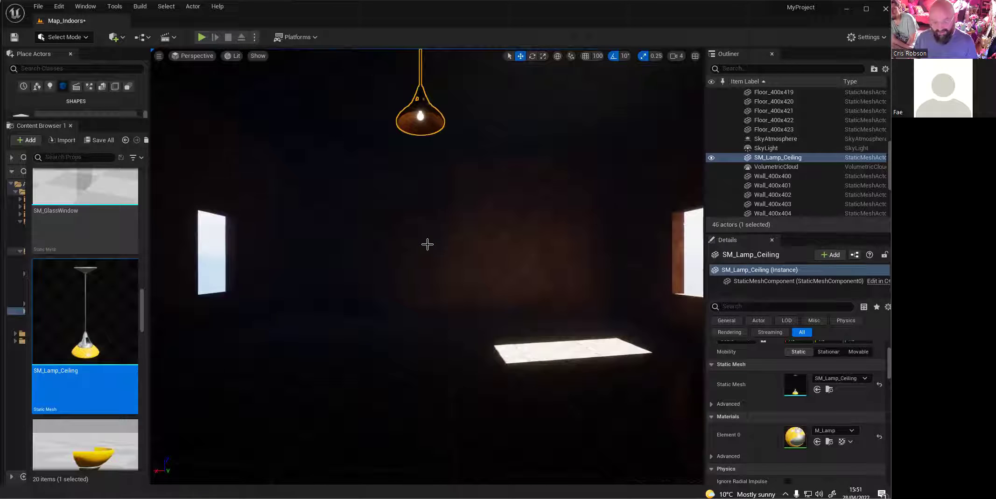
drag(40, 128, 187, 0)
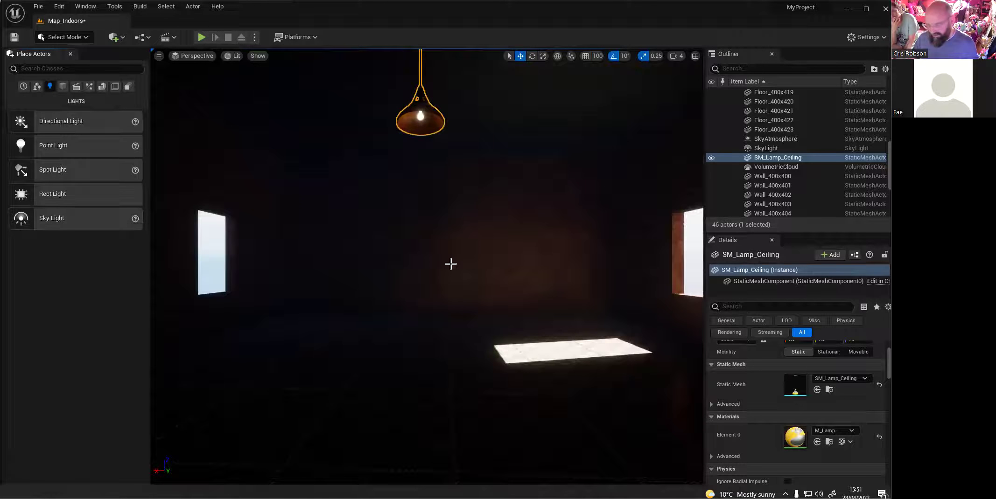
Step: Try an Intensity Scale of 0 on the SkyLight, and restore it to 1
click(765, 149)
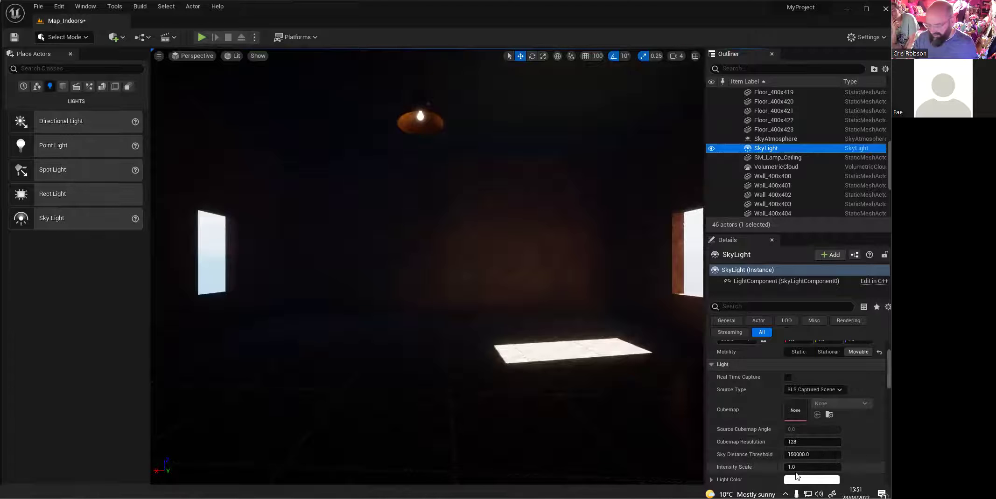
click(800, 468)
text(0)
key(Return)
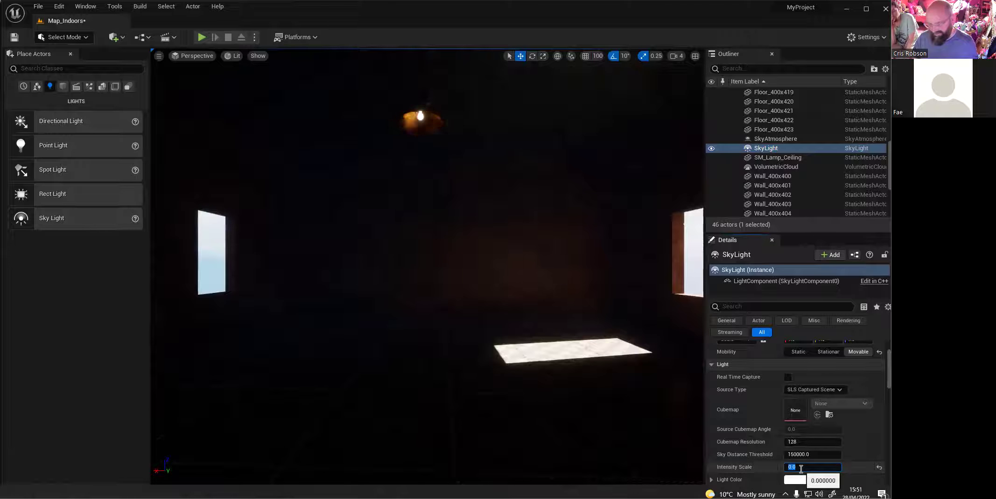
text(1)
key(Return)
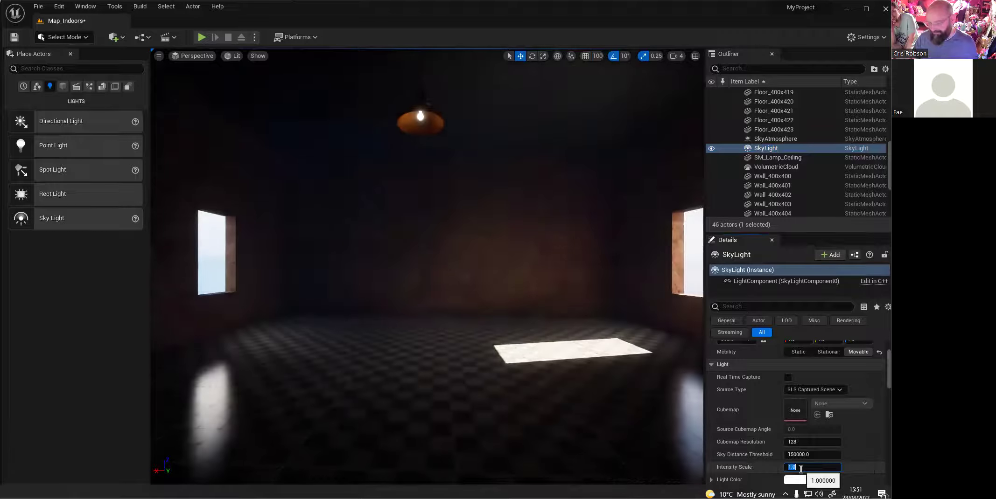
Step: Place a Point Light just above the floor, roughly beneath the ceiling lamp
mouse_move(529, 296)
right_down()
mouse_move(546, 308)
mouse_move(529, 296)
right_up()
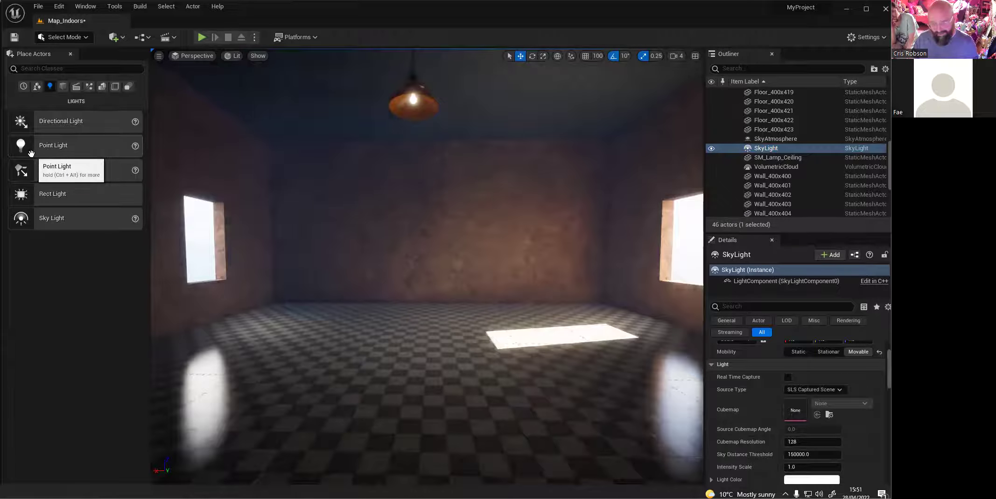
drag(27, 150, 431, 329)
right_drag(490, 329, 571, 318)
drag(518, 292, 392, 305)
right_drag(403, 329, 397, 261)
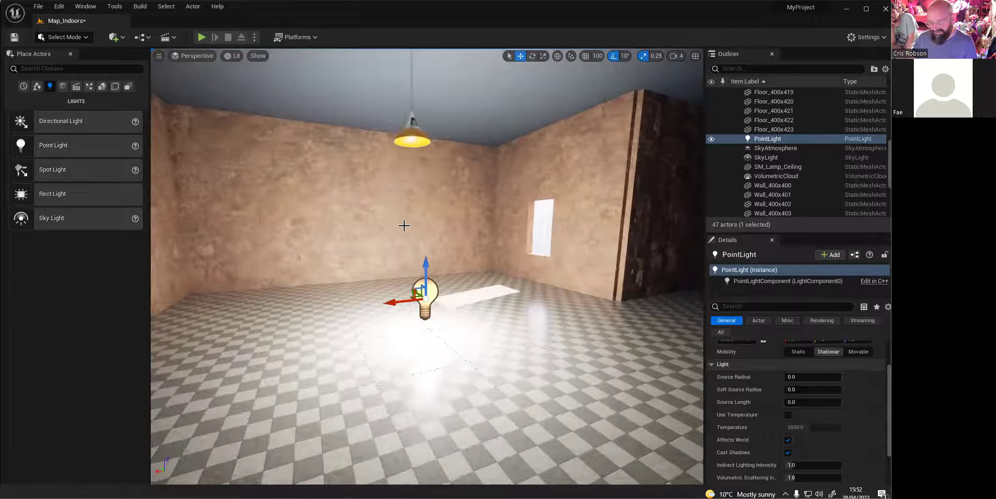
Step: Copy the SM_Lamp_Ceiling location and paste it onto the point light
right_drag(404, 226, 418, 93)
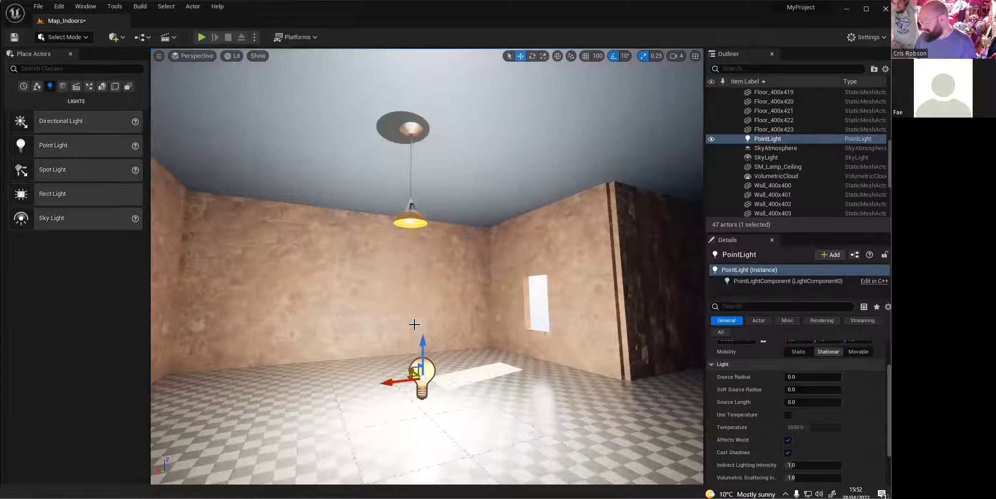
click(413, 129)
scroll(791, 378, up, 2)
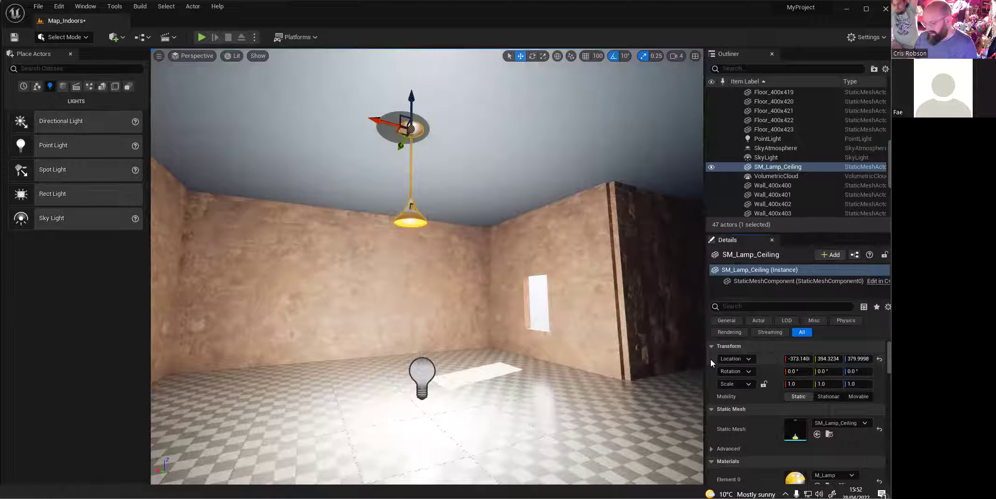
click(420, 374)
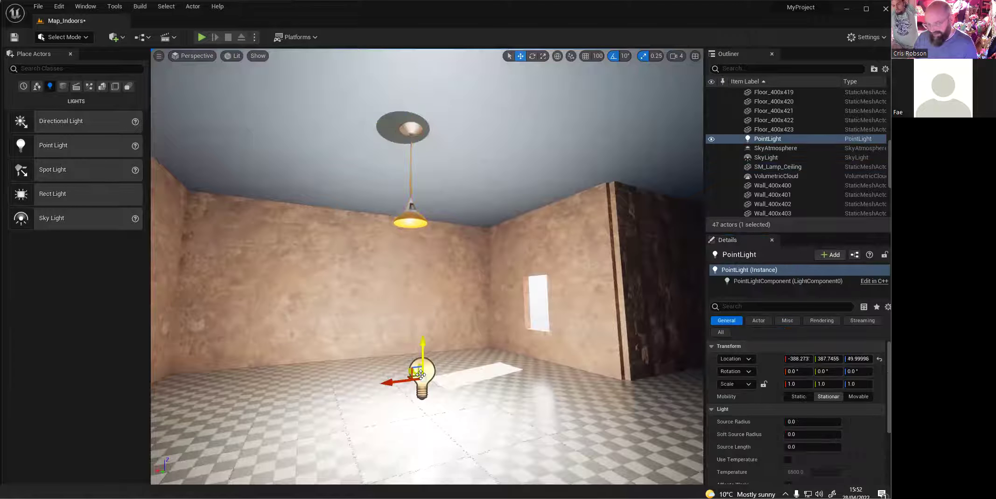
right_click(711, 356)
click(737, 376)
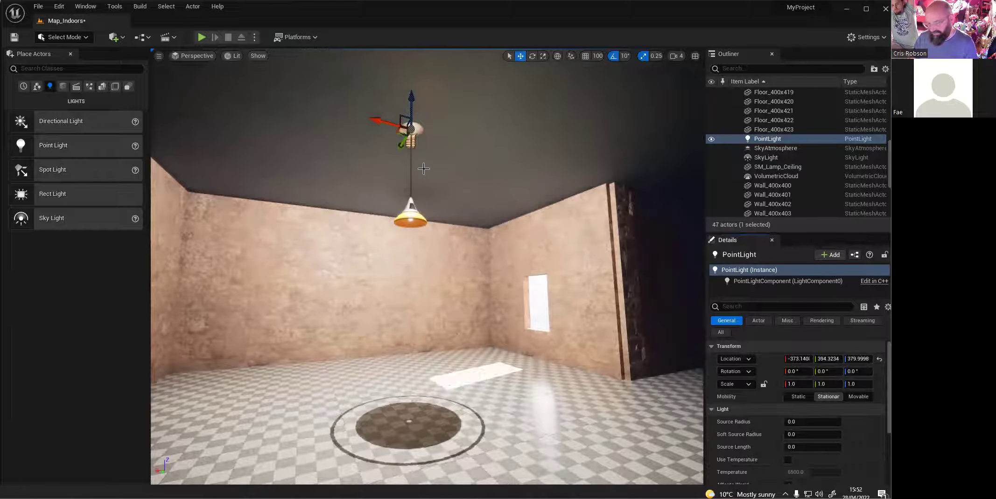
Step: Lower the point light along Z to about 245 so it sits at the lamp's shade
drag(409, 97, 417, 193)
mouse_move(508, 231)
right_down()
mouse_move(448, 252)
mouse_move(462, 252)
mouse_move(471, 234)
mouse_move(483, 247)
mouse_move(517, 241)
right_up()
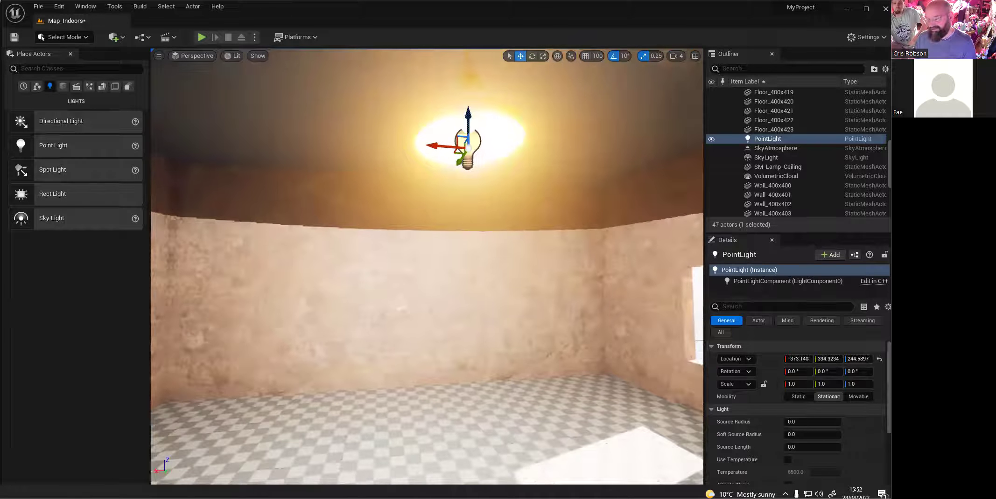
right_drag(327, 177, 332, 171)
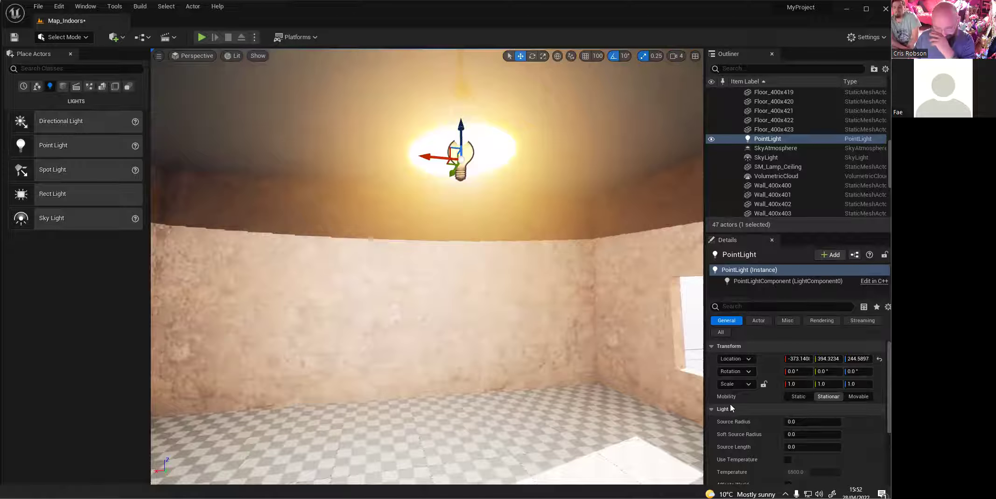
Step: Set the point light's intensity to 4 cd
scroll(816, 420, down, 3)
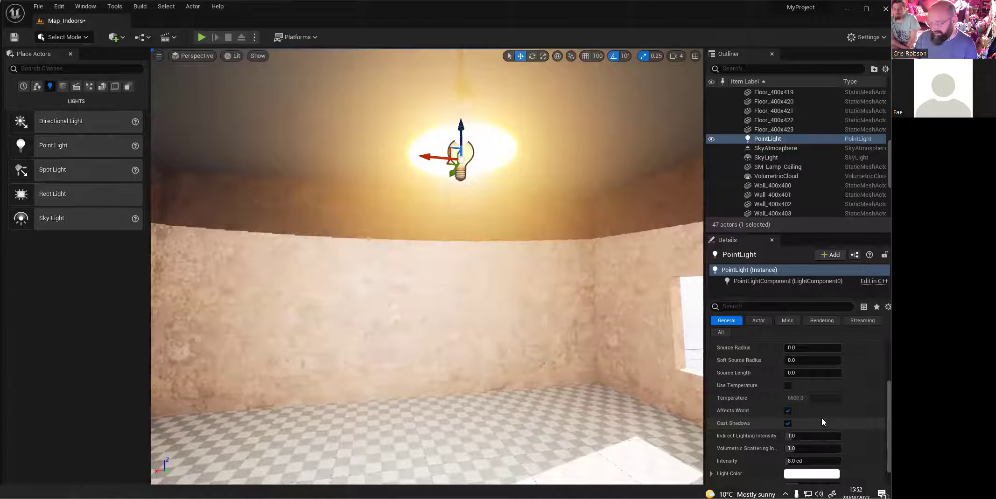
right_drag(514, 279, 546, 294)
right_drag(424, 292, 403, 290)
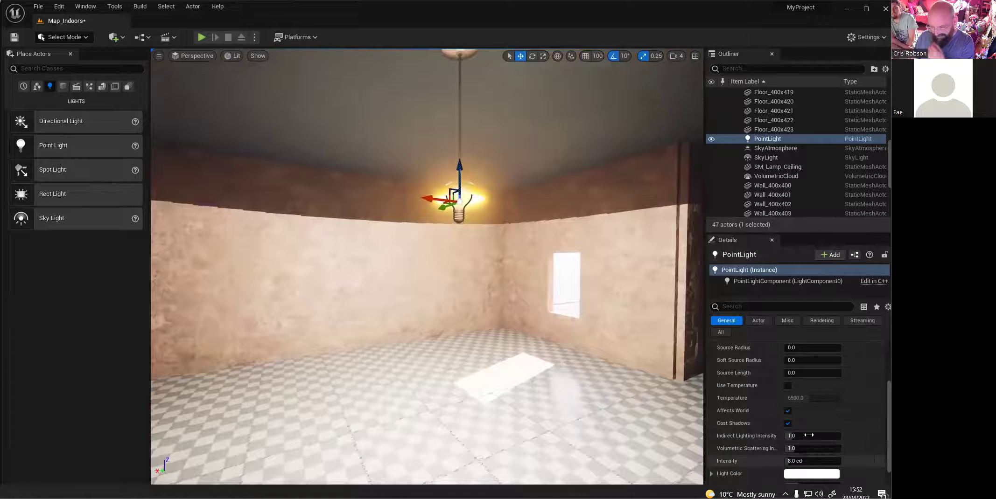
scroll(812, 436, down, 1)
click(823, 442)
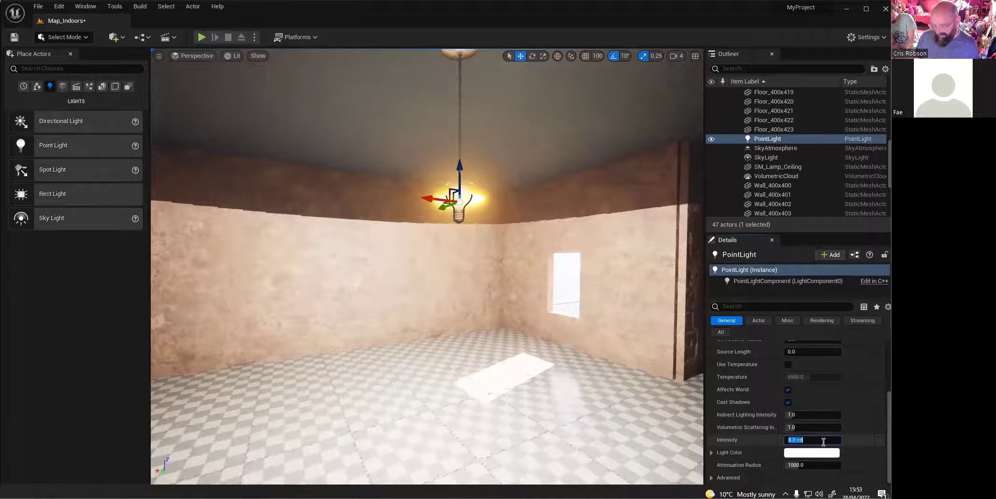
text(4)
key(Return)
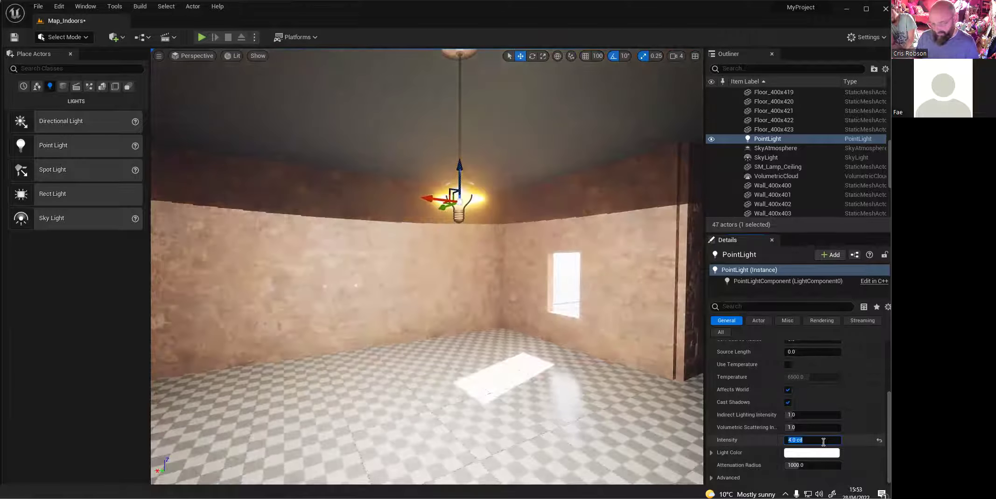
Step: Give the point light a pale warm yellow colour, hex sRGB FFFFF1FF
click(790, 456)
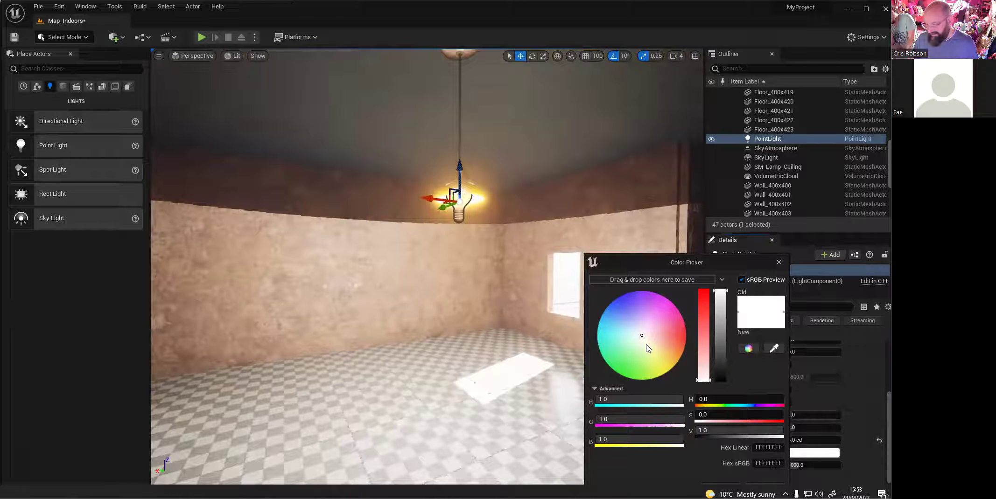
click(646, 345)
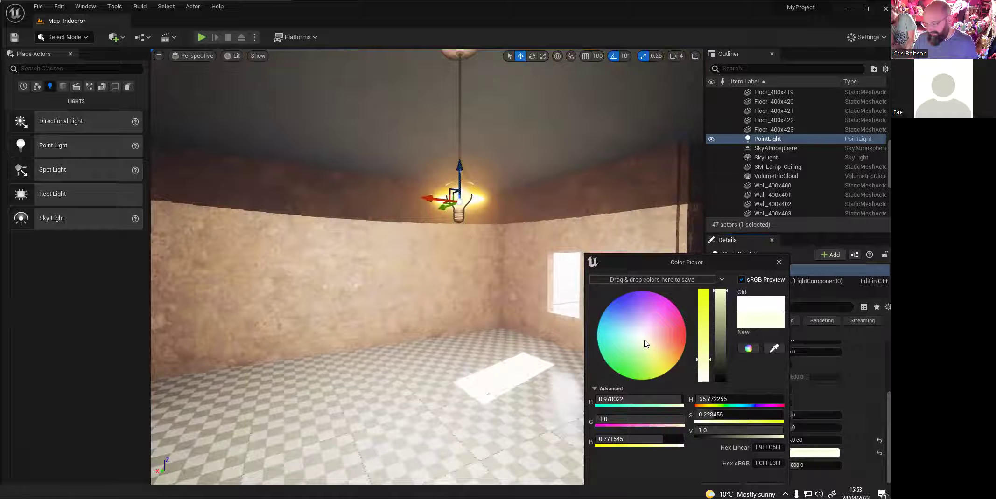
click(645, 341)
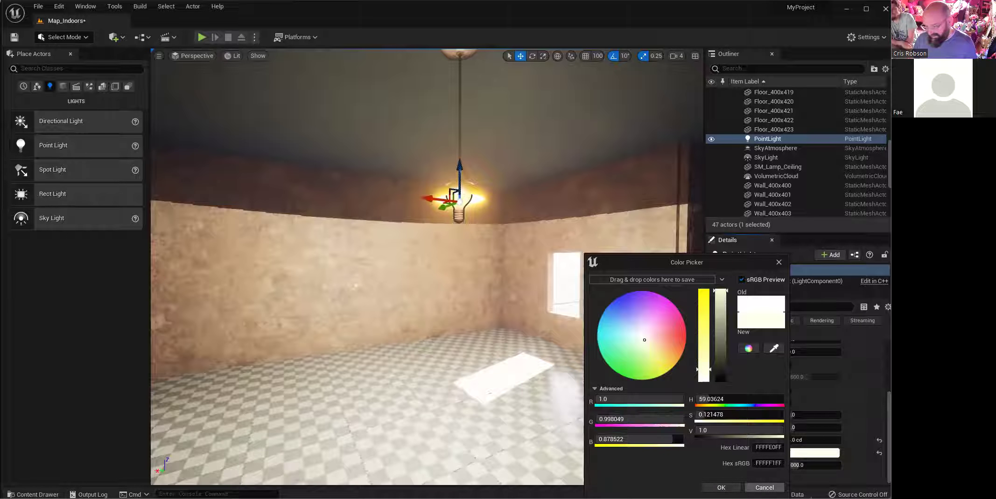
click(721, 488)
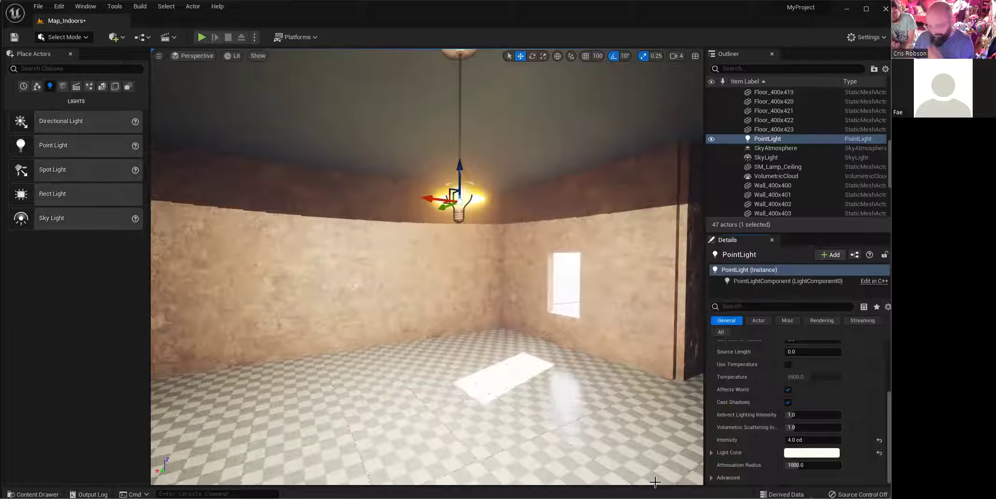
Step: Examine how the point light illuminates the rest of the room from farther away
key(s)
right_drag(474, 256, 620, 253)
key(d)
right_drag(522, 252, 466, 273)
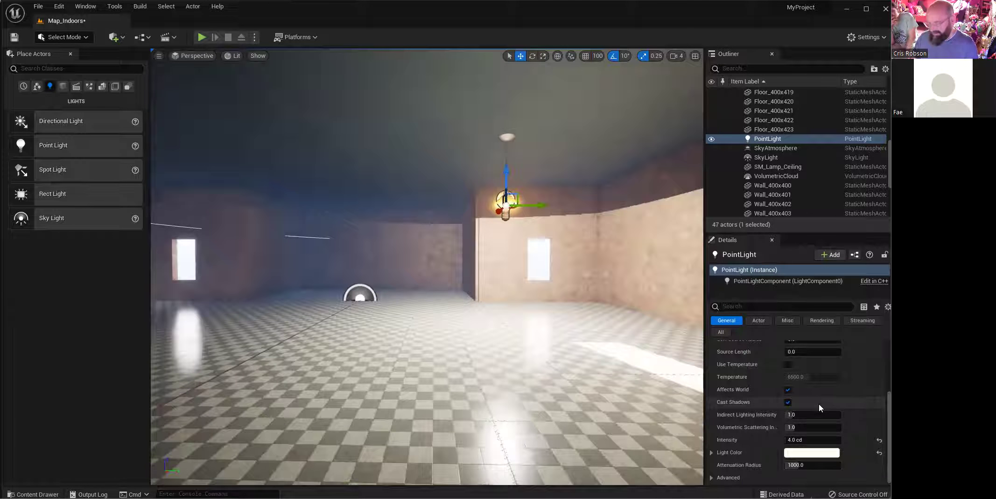
Step: Set the point light's attenuation radius to 500 and view the reduced reach across the room
click(833, 465)
text(500)
key(Return)
right_drag(444, 348, 611, 348)
mouse_move(476, 339)
right_down()
mouse_move(466, 336)
mouse_move(476, 338)
right_up()
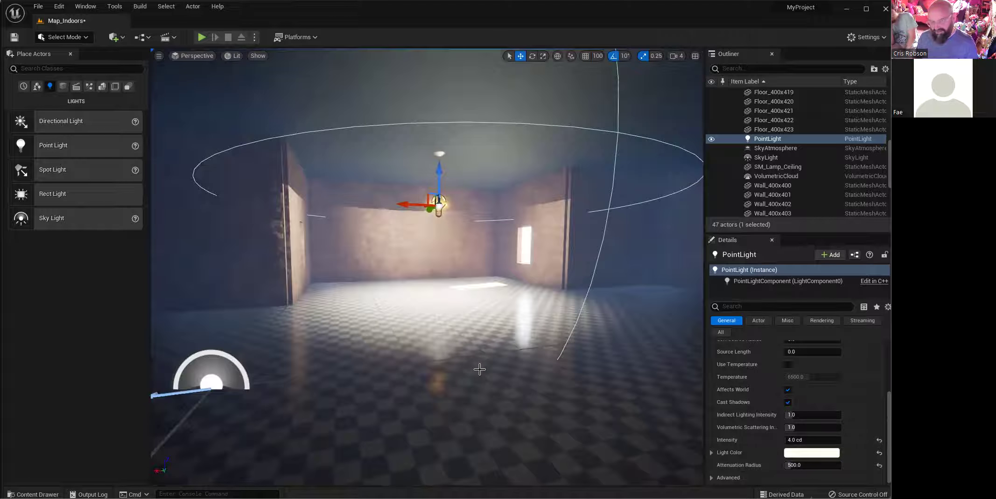
right_drag(388, 333, 359, 298)
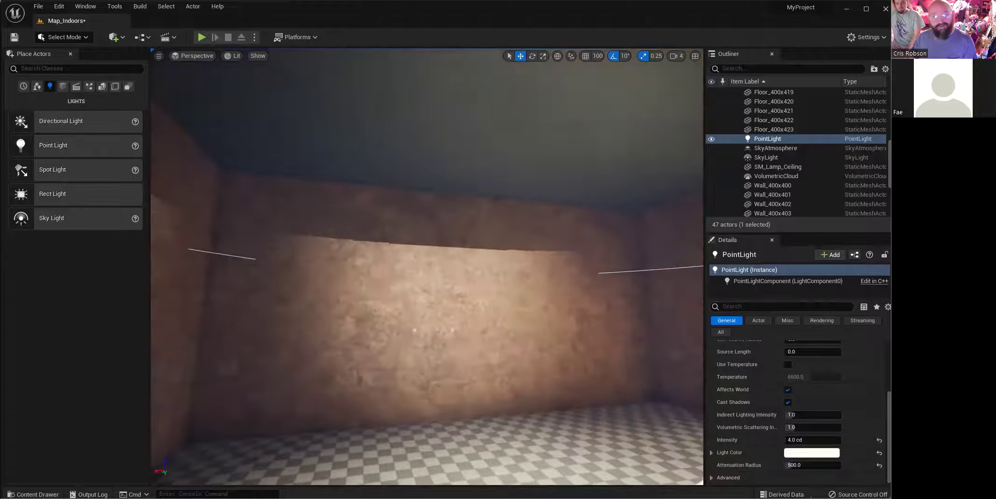
Step: Place the SM_Lamp_Wall prop from the Starter Content props on the textured wall near the room's corner
drag(140, 66, 309, 193)
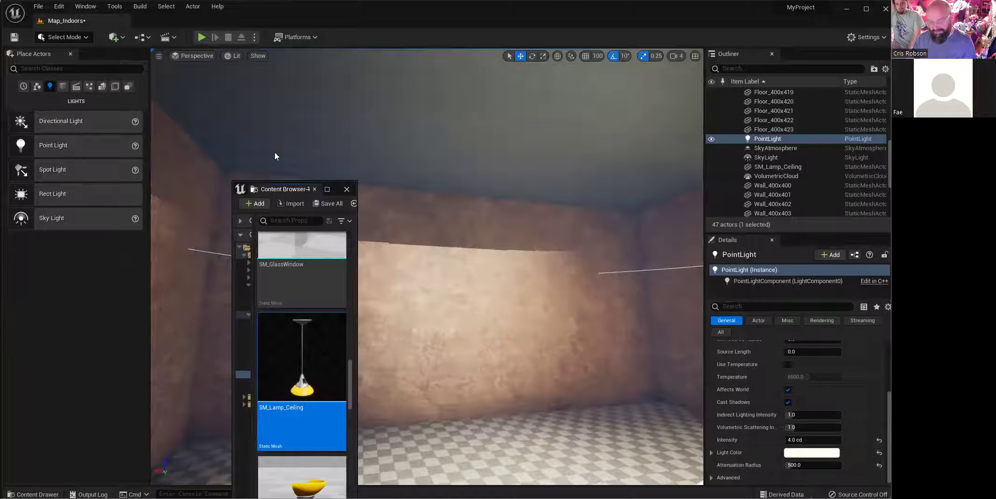
scroll(294, 435, down, 2)
drag(294, 436, 542, 329)
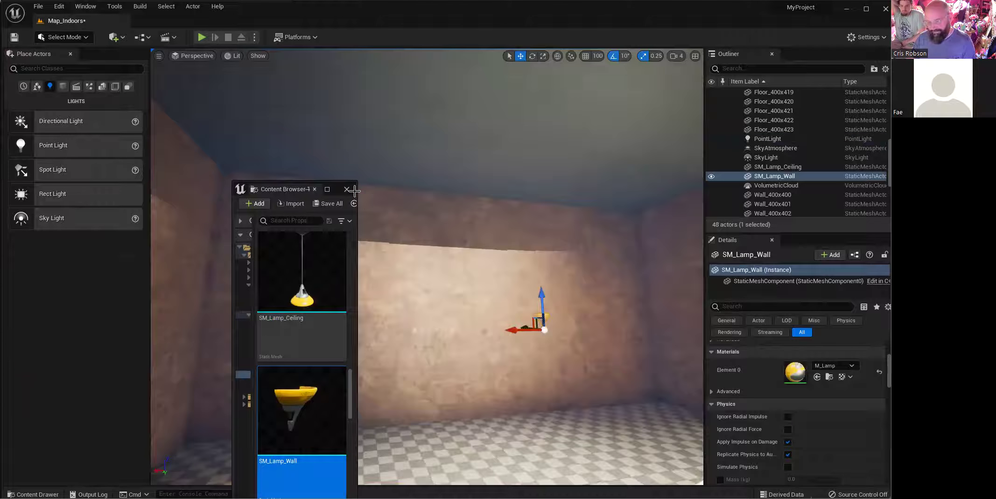
right_drag(509, 364, 540, 379)
Step: Rotate the wall lamp to about -90° around Z so it mounts flush against the wall
key(e)
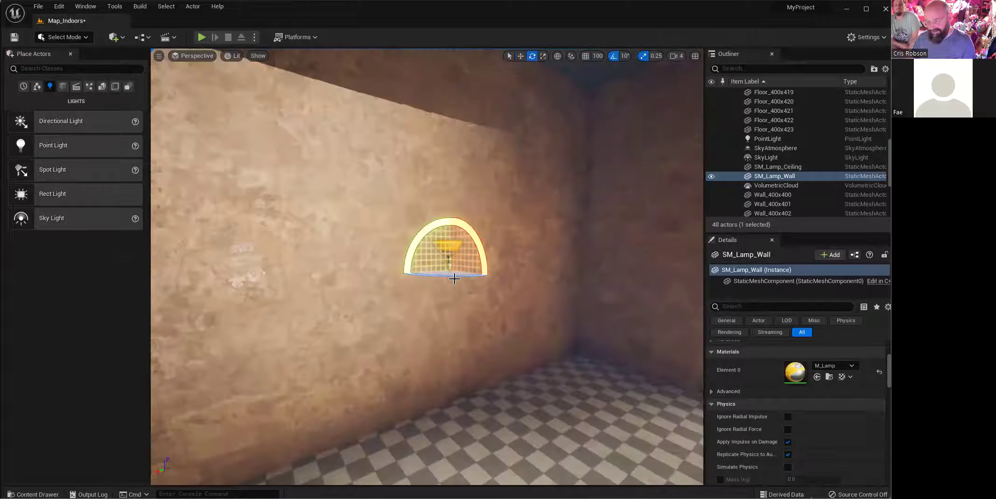
right_drag(443, 275, 446, 268)
drag(456, 275, 488, 297)
right_drag(483, 302, 502, 323)
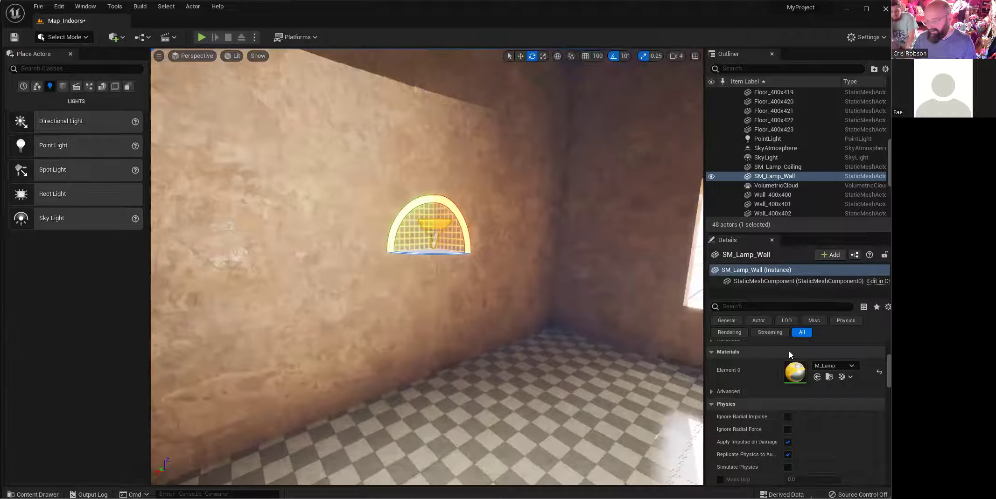
Step: Add a Spot Light to the room and give it the wall lamp's copied location
scroll(770, 378, up, 4)
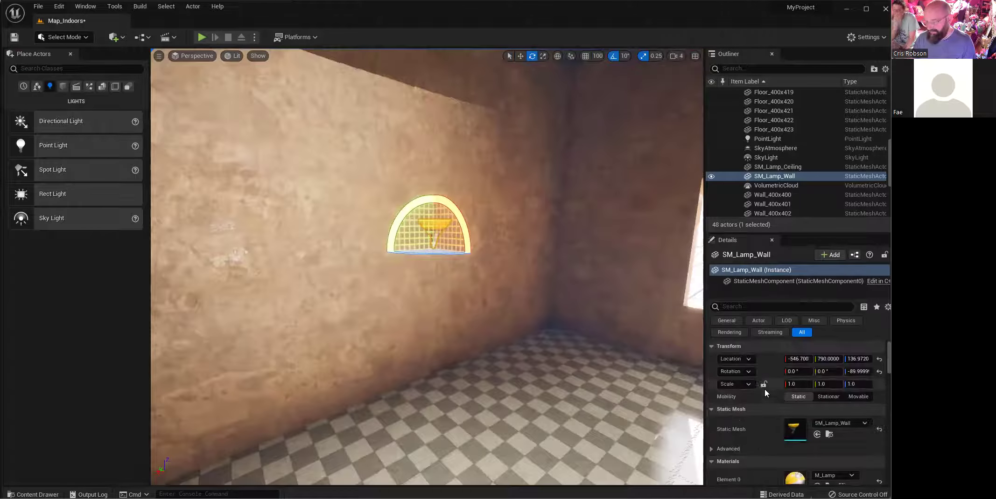
right_click(712, 359)
click(726, 367)
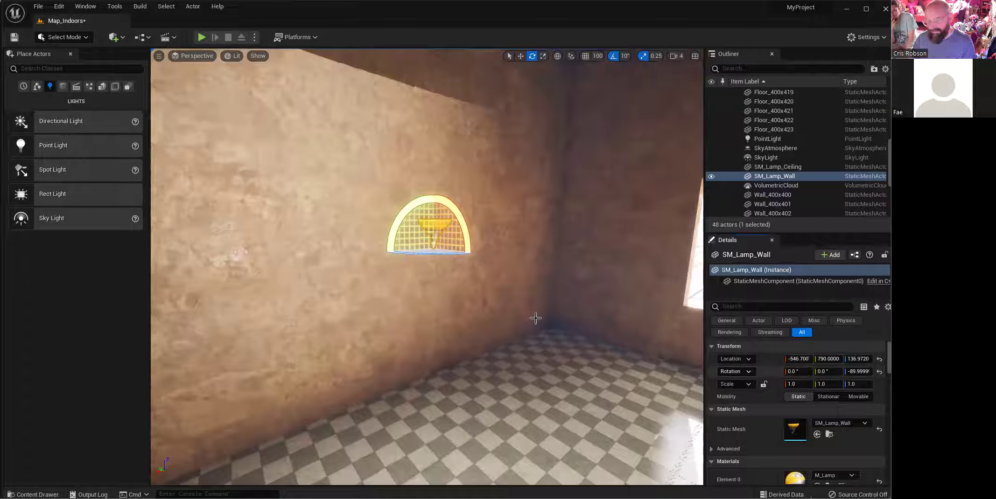
drag(84, 175, 488, 404)
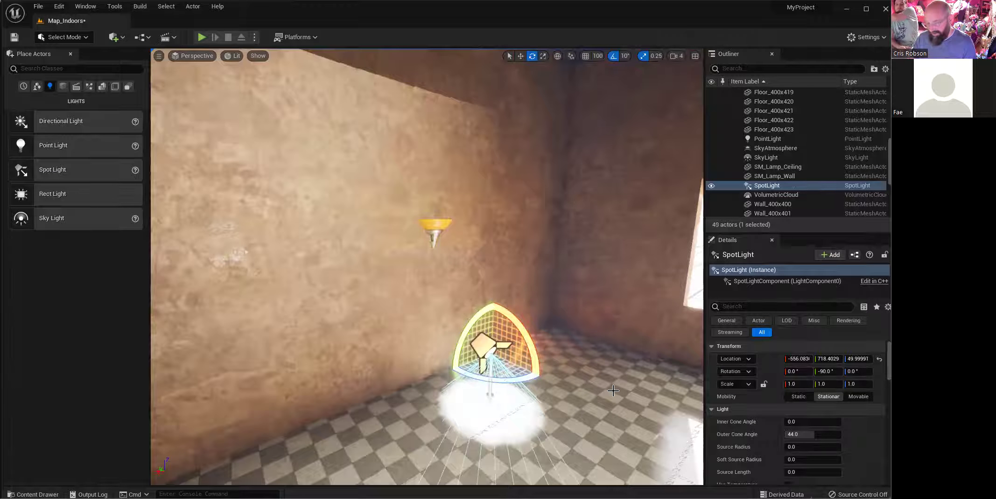
right_click(711, 357)
click(737, 376)
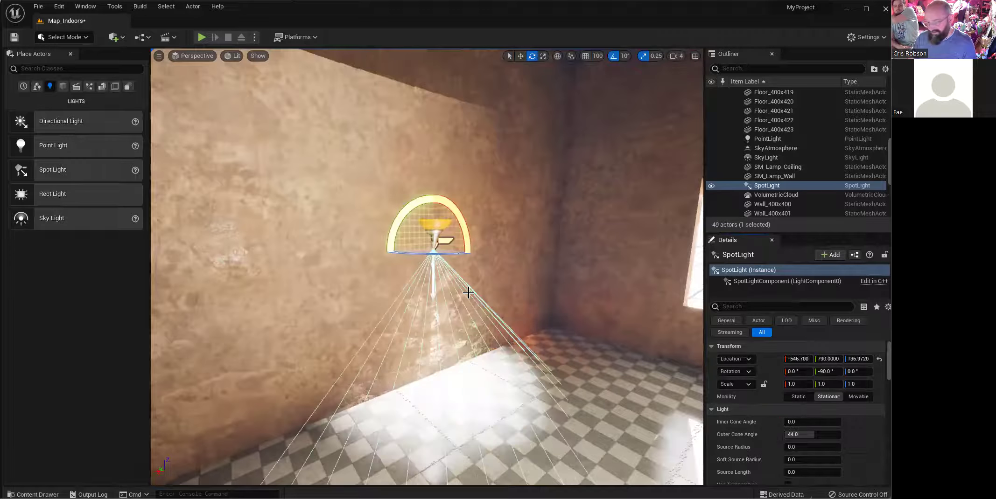
Step: Raise the spot light to about 166 in Z and rotate it to aim upward and slightly away from the wall
right_drag(467, 289, 480, 269)
key(w)
drag(449, 218, 417, 239)
key(e)
right_drag(417, 239, 303, 235)
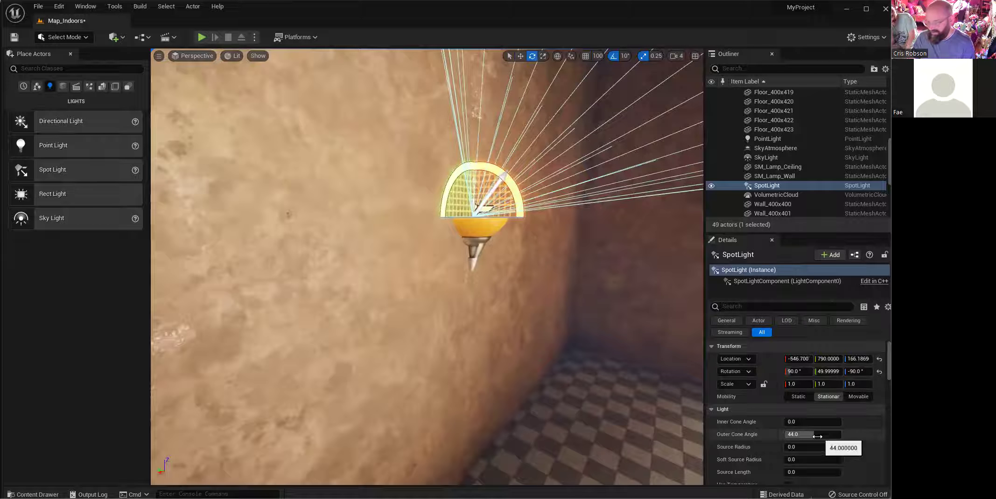
Step: Set the spot light's inner cone angle to 30 and its outer cone angle to 60
drag(815, 435, 830, 435)
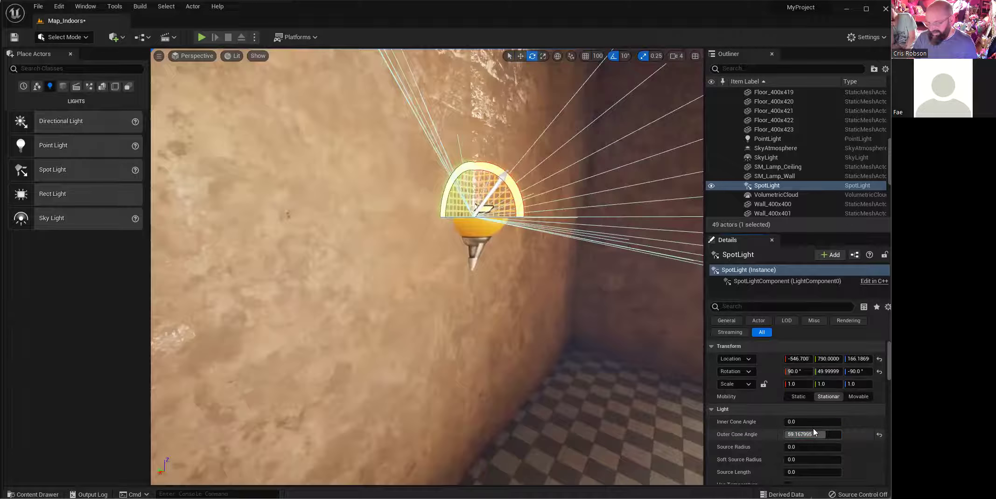
text(30)
click(839, 435)
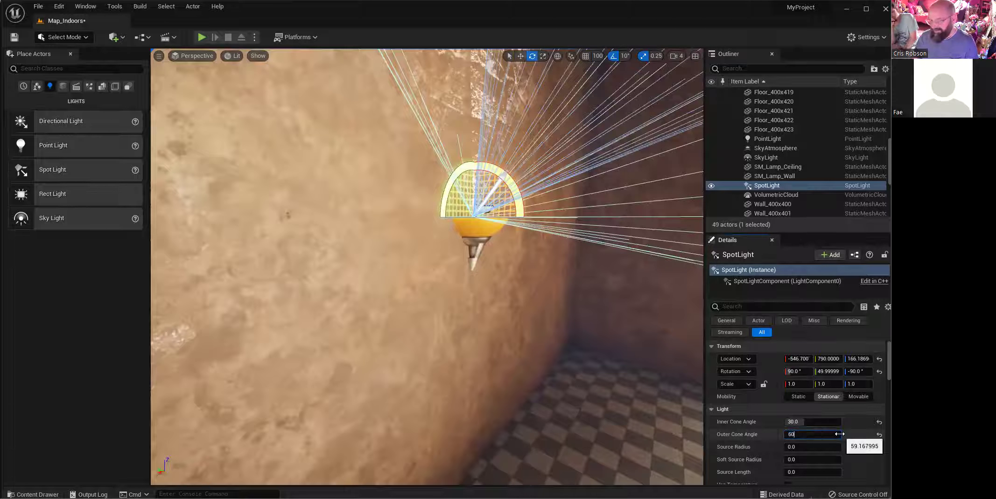
key(Tab)
right_drag(547, 337, 518, 339)
key(d)
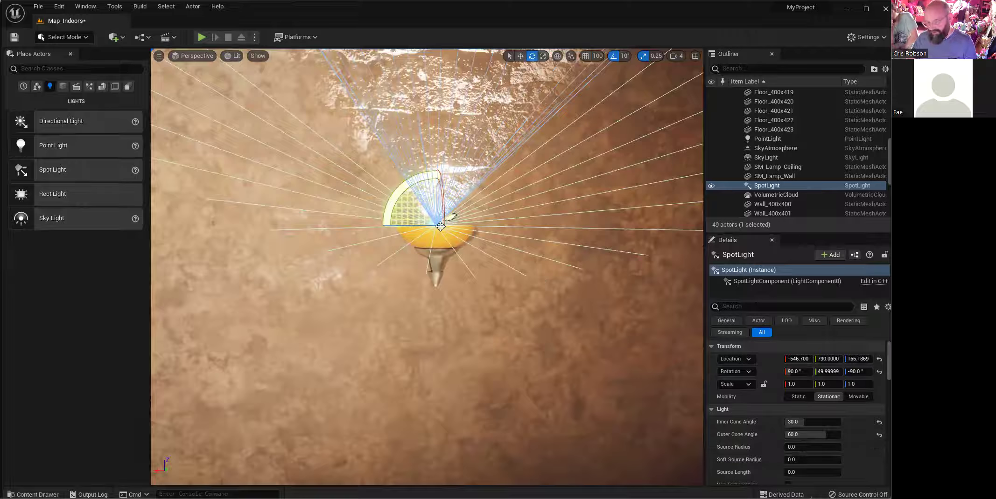
Step: Set the spot light's source radius to 10 and its soft source radius to 15
click(814, 447)
text(10)
key(Return)
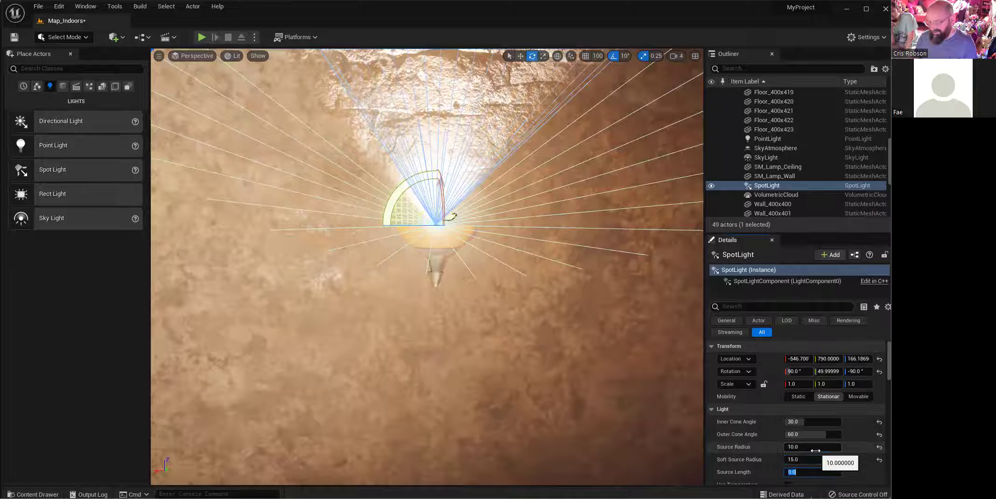
Step: Set the spot light's intensity to 4 cd and sample its light colour from the yellow wall lamp
scroll(832, 445, down, 4)
click(797, 456)
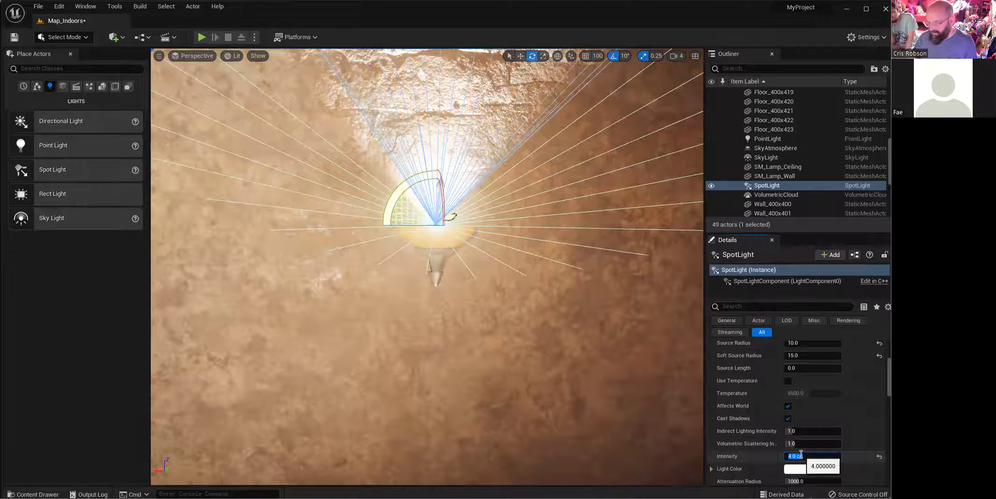
click(795, 470)
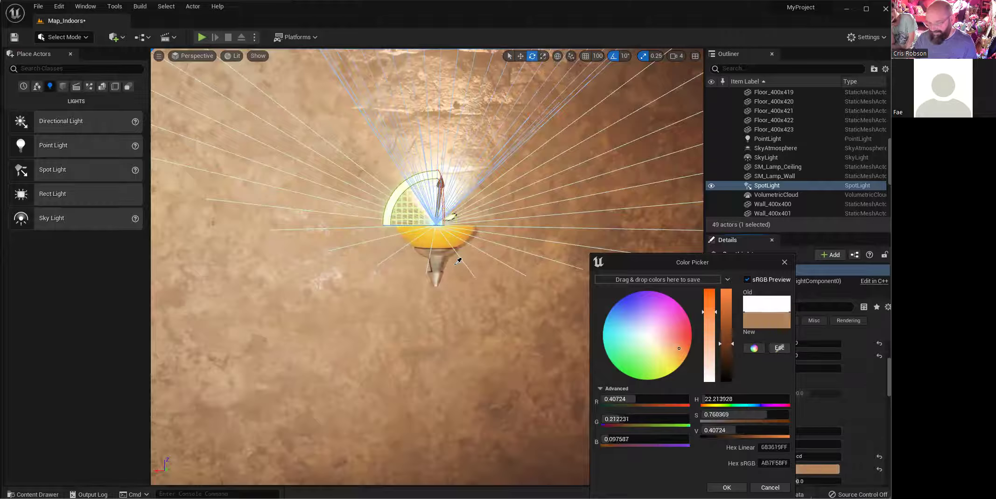
click(413, 231)
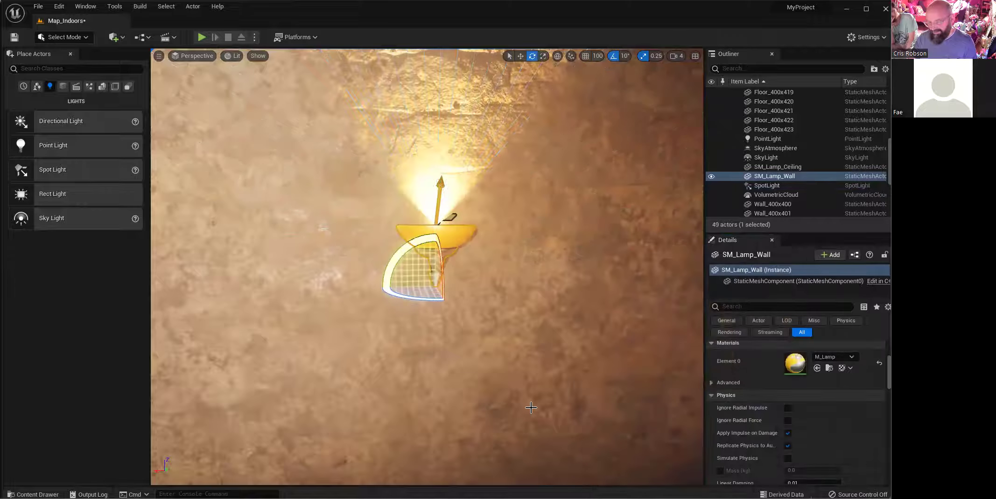
Step: Examine from across the room how the spot light illuminates the wall and ceiling above the wall lamp
right_drag(438, 261, 462, 201)
key(a)
key(s)
key(s)
key(a)
key(w)
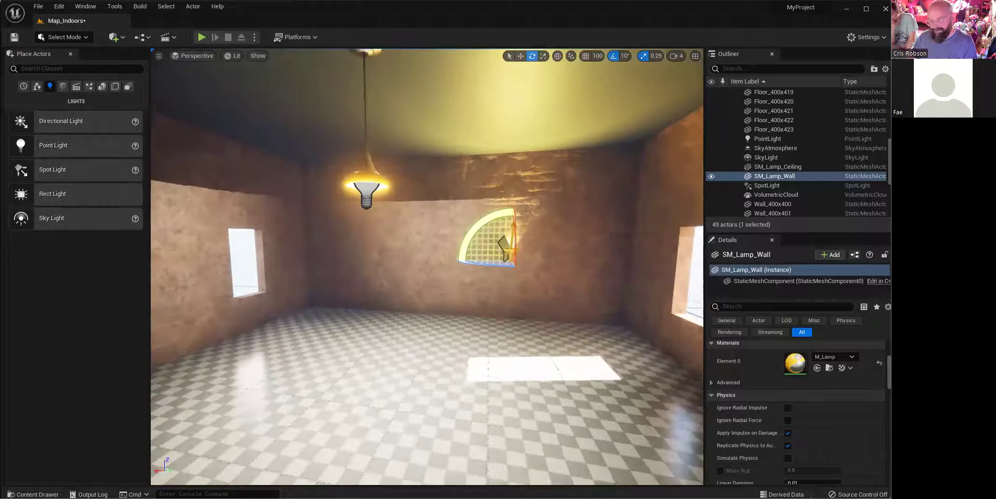
scroll(772, 401, up, 5)
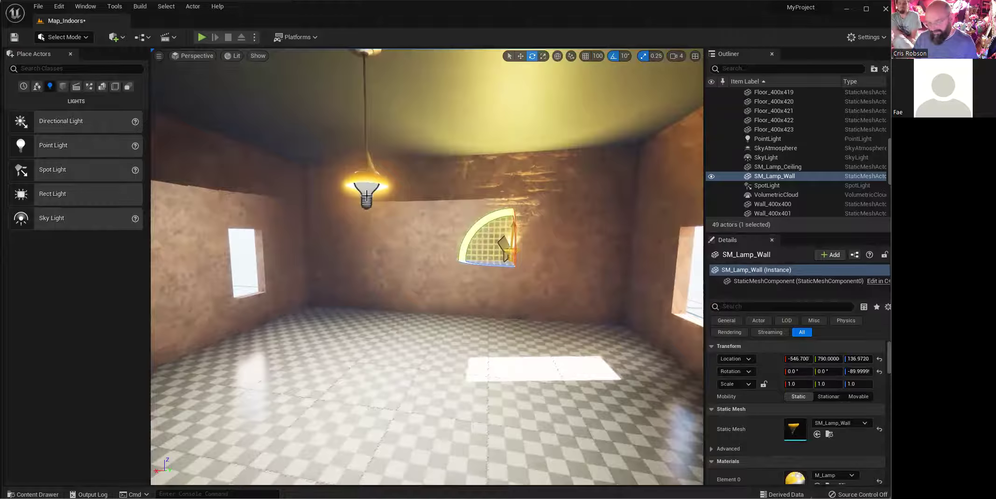
Step: Change the mobility of the point light and the spot light to Movable
click(366, 196)
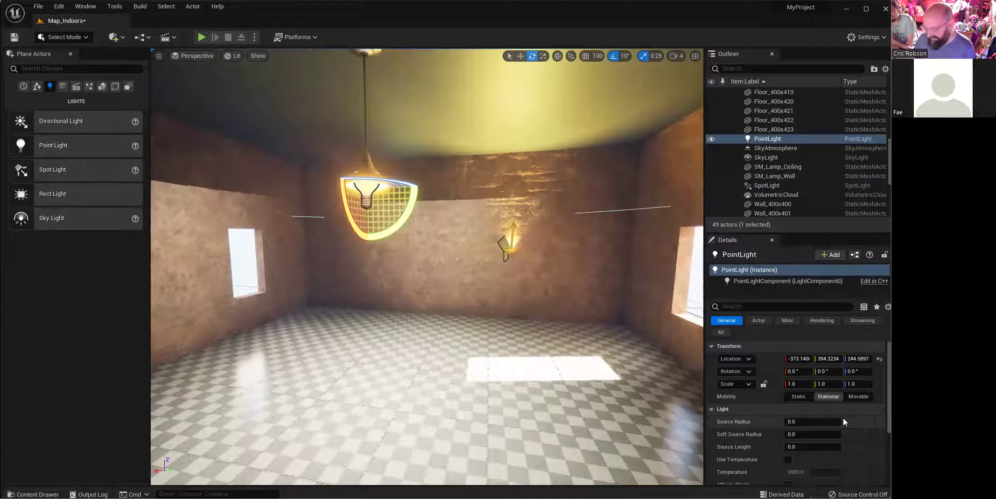
click(857, 396)
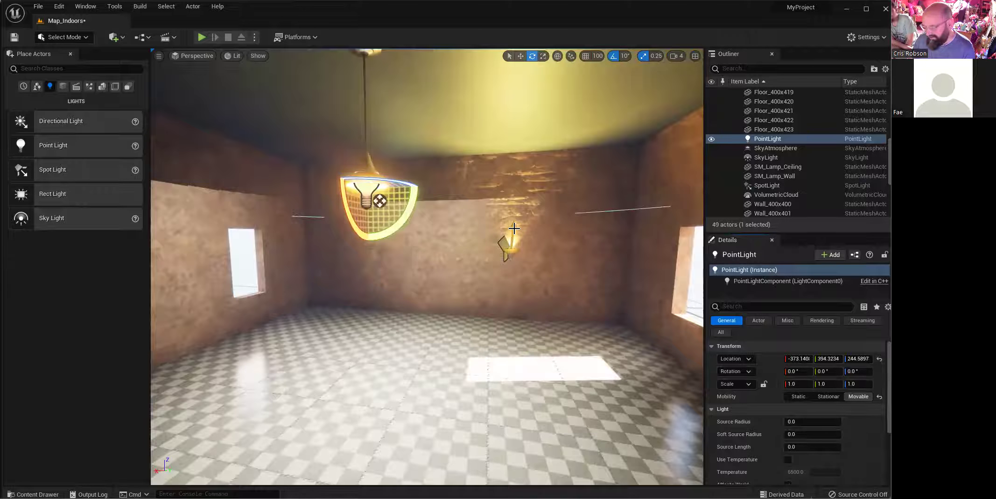
click(513, 228)
click(511, 228)
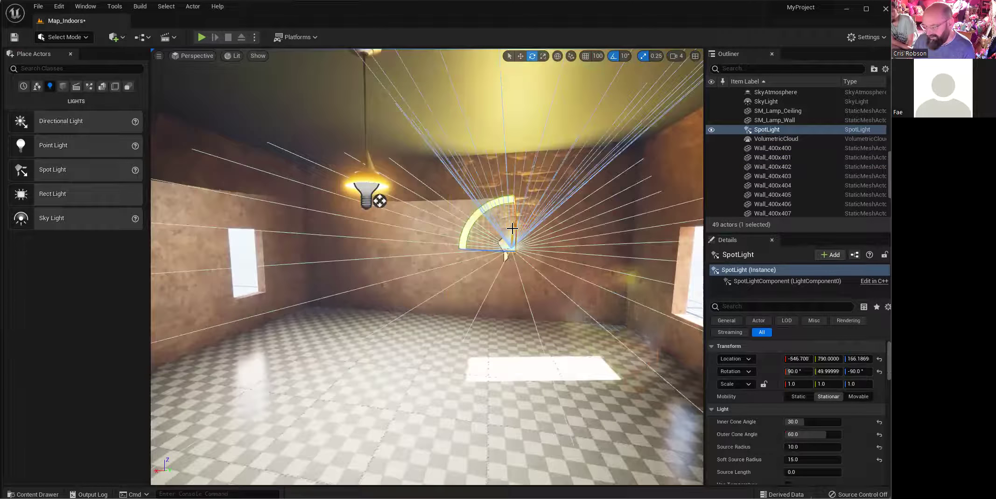
click(856, 397)
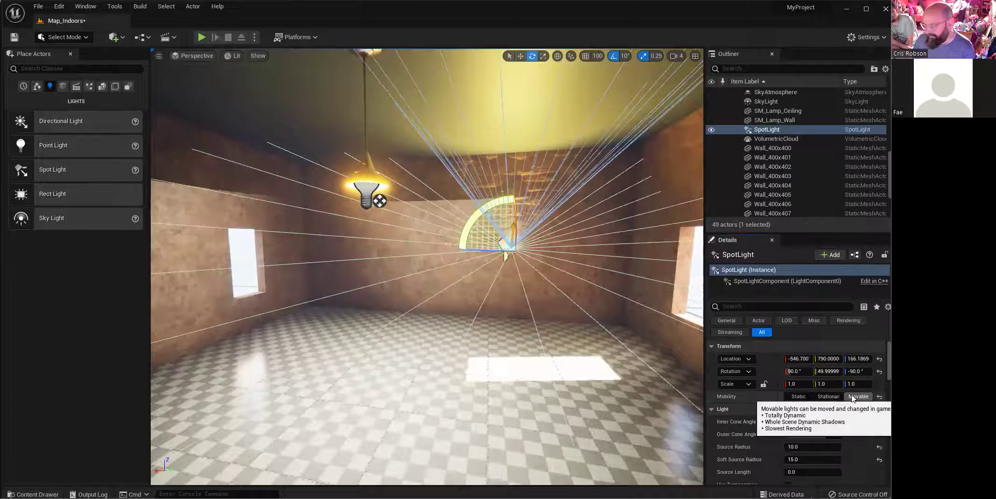
Step: Set the sky light's mobility to Movable
scroll(766, 161, up, 2)
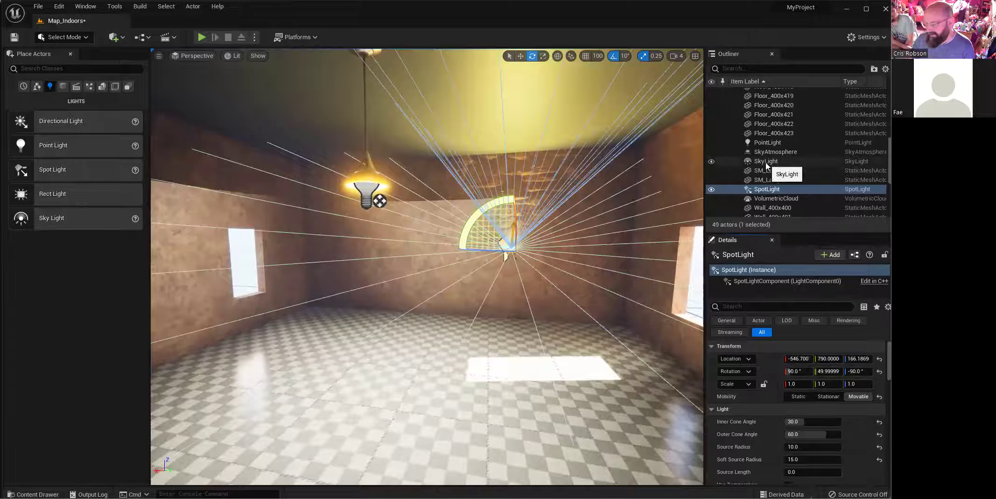
click(766, 161)
click(852, 397)
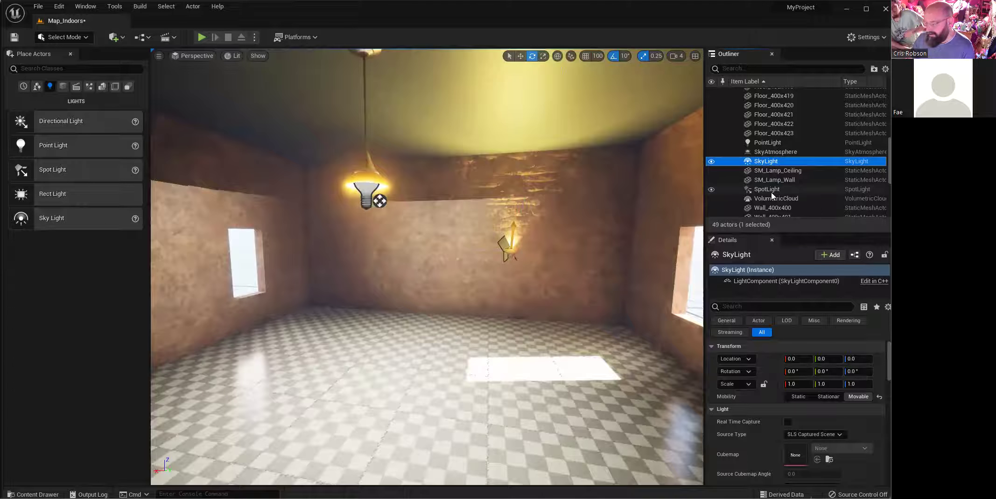
Step: Filter the scene's actors by "light" to check the directional light's mobility, and clear the filter
scroll(780, 163, up, 2)
click(764, 68)
text(light)
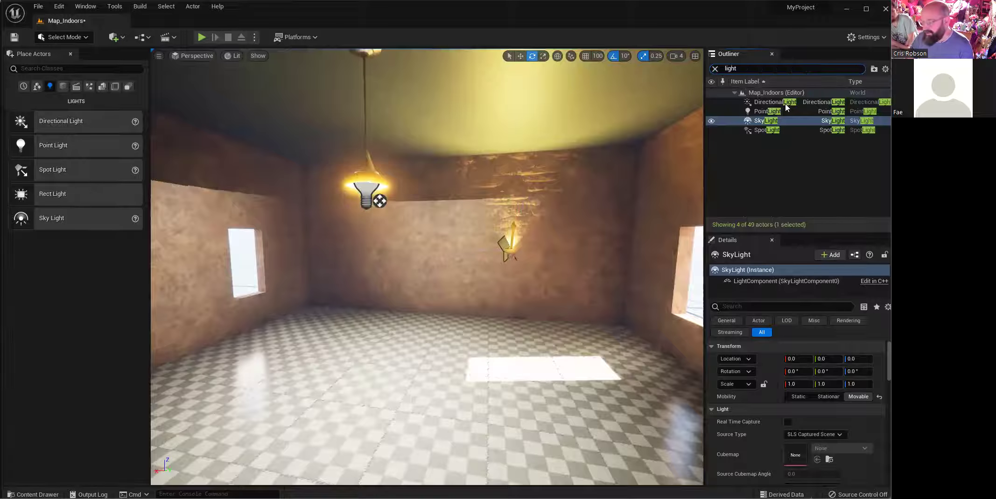
click(785, 103)
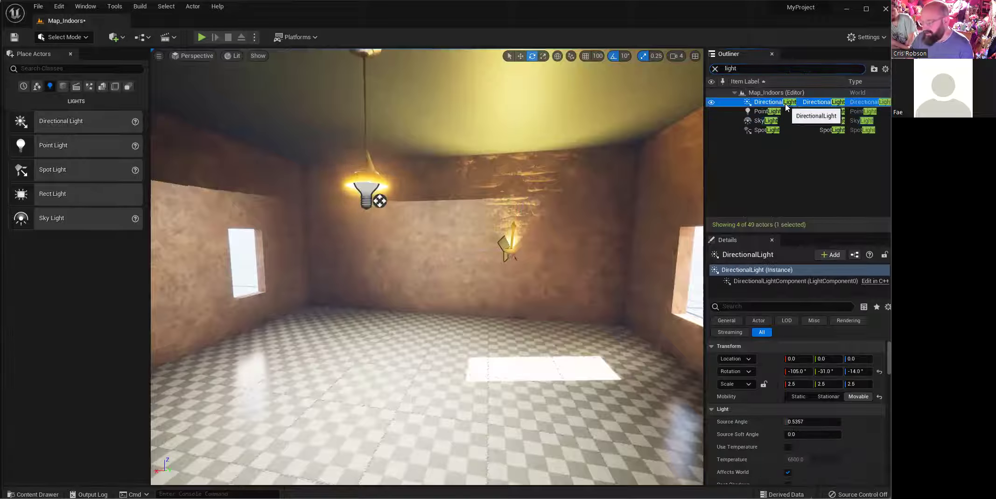
click(714, 69)
Step: Assign Complex_IES as the spot light's IES texture and view its light pattern on the wall
mouse_move(496, 286)
right_down()
mouse_move(528, 300)
mouse_move(541, 335)
mouse_move(569, 314)
mouse_move(527, 316)
mouse_move(508, 298)
mouse_move(583, 291)
mouse_move(488, 286)
mouse_move(510, 276)
mouse_move(501, 286)
right_up()
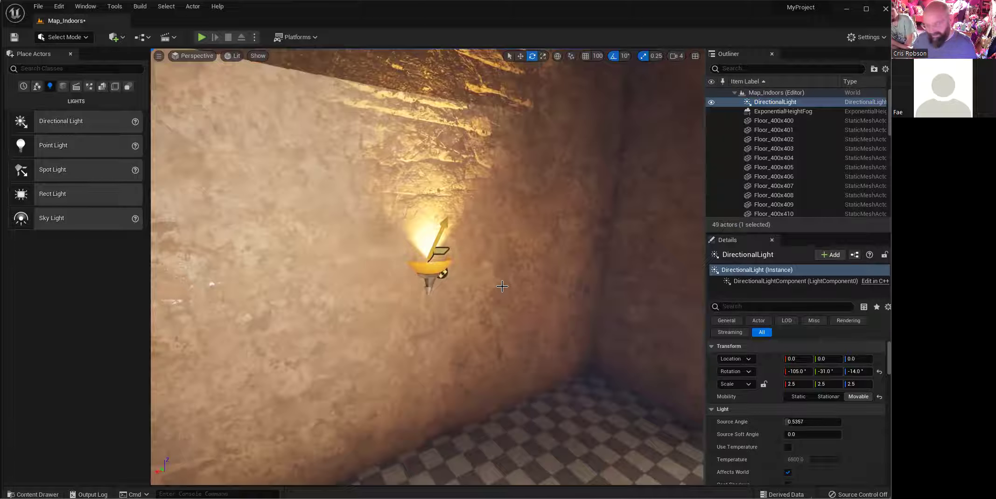
click(436, 239)
scroll(796, 422, down, 10)
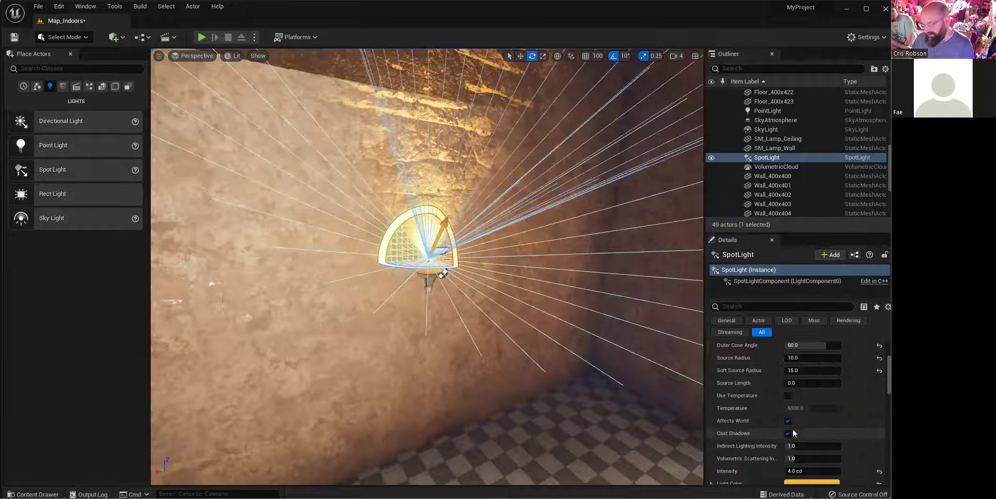
scroll(797, 421, down, 5)
scroll(740, 428, down, 5)
scroll(740, 429, up, 1)
scroll(740, 430, down, 1)
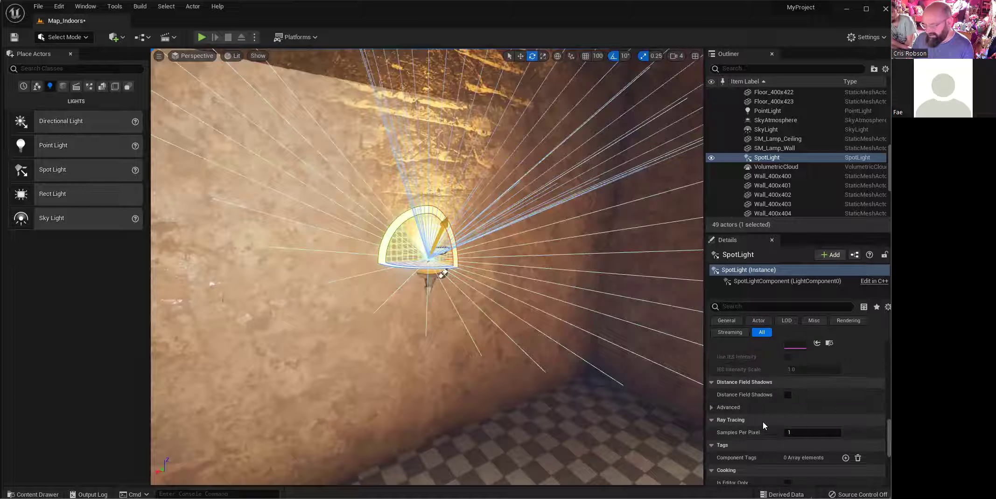
scroll(764, 425, up, 1)
scroll(763, 426, up, 3)
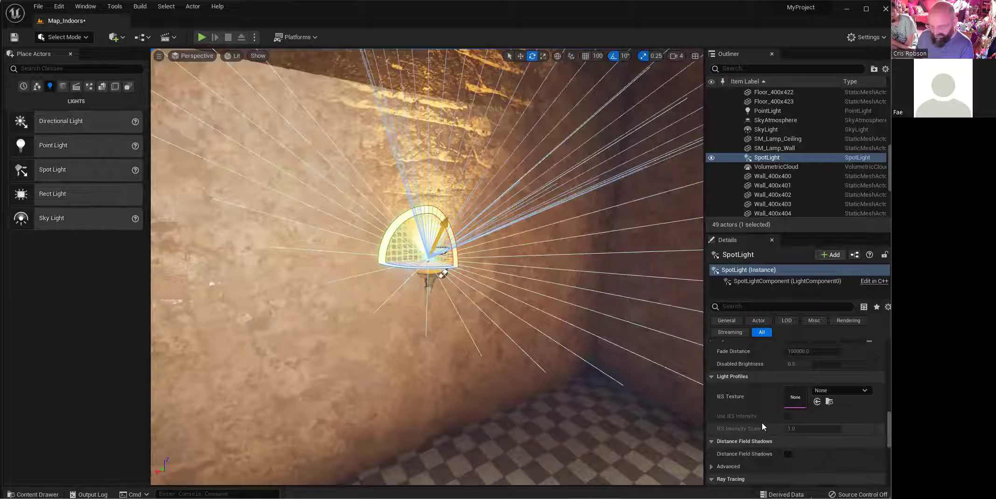
click(837, 391)
click(821, 341)
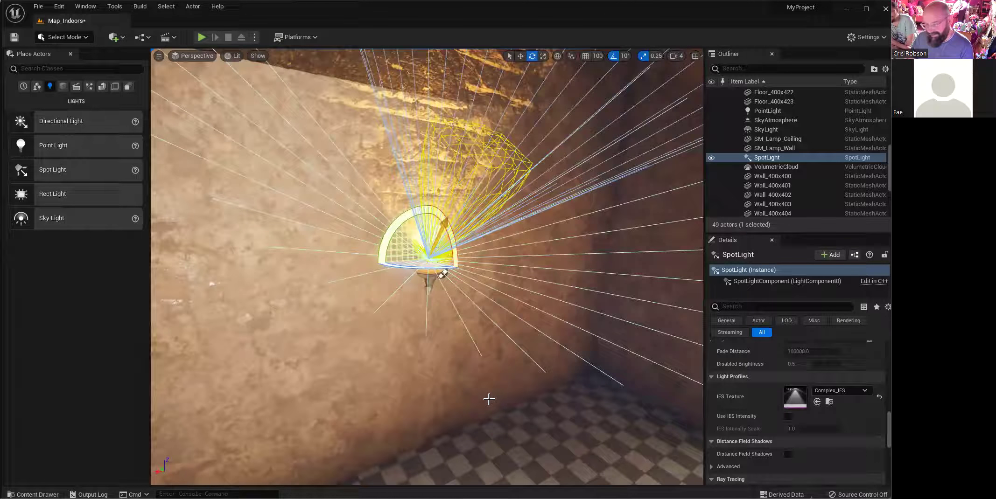
click(510, 449)
right_drag(512, 289, 460, 248)
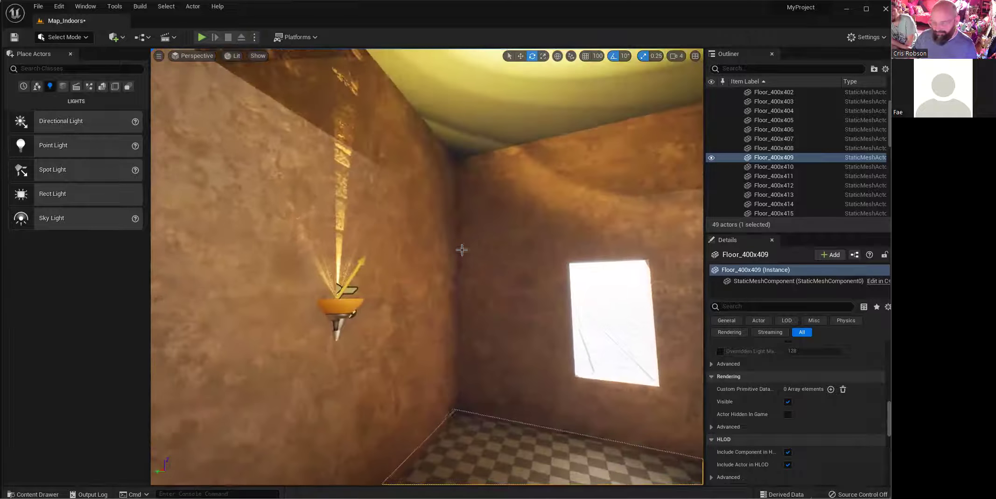
Step: Set the intensity of the wall lamp's spot light to 2 cd
click(348, 279)
scroll(810, 420, down, 3)
scroll(813, 421, up, 5)
click(810, 426)
text(2)
key(Return)
Step: Set the spot light's attenuation radius to 450
click(812, 451)
text(45)
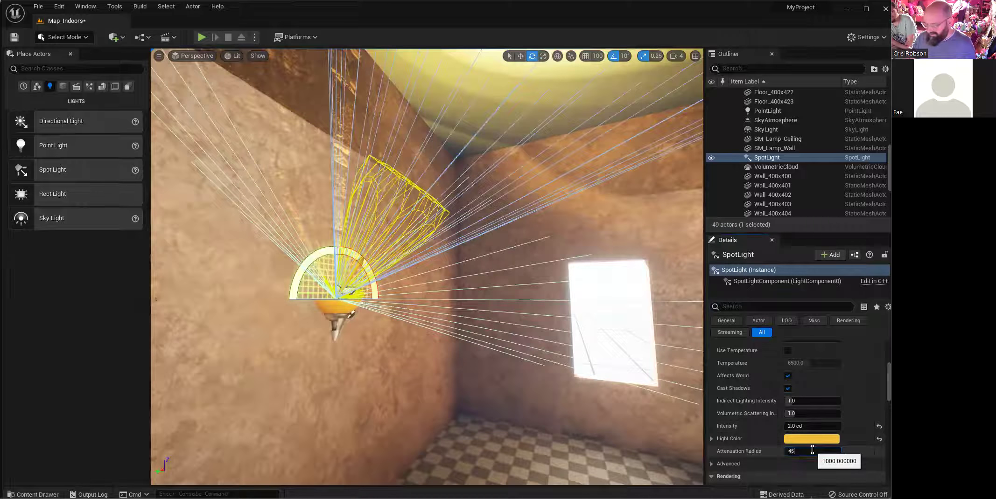
text(0)
key(Return)
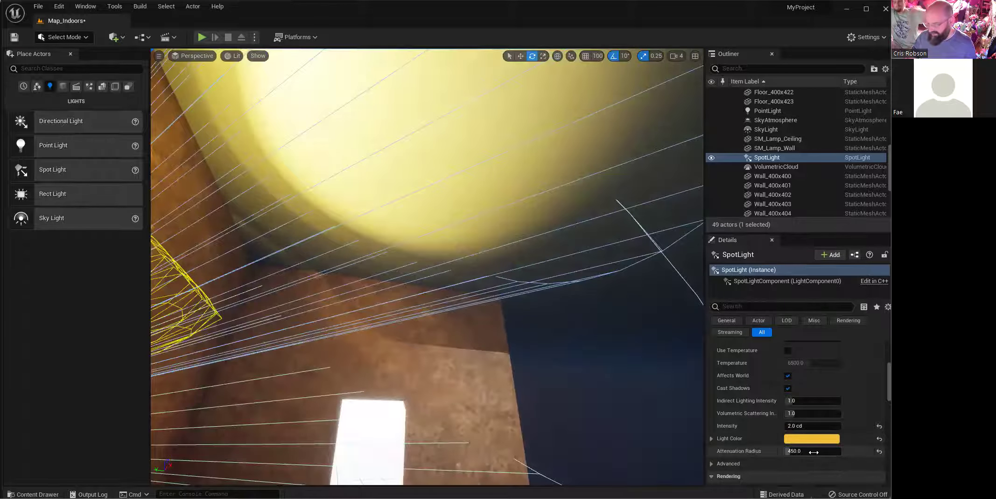
Step: Set the spot light's attenuation radius to 300
click(809, 451)
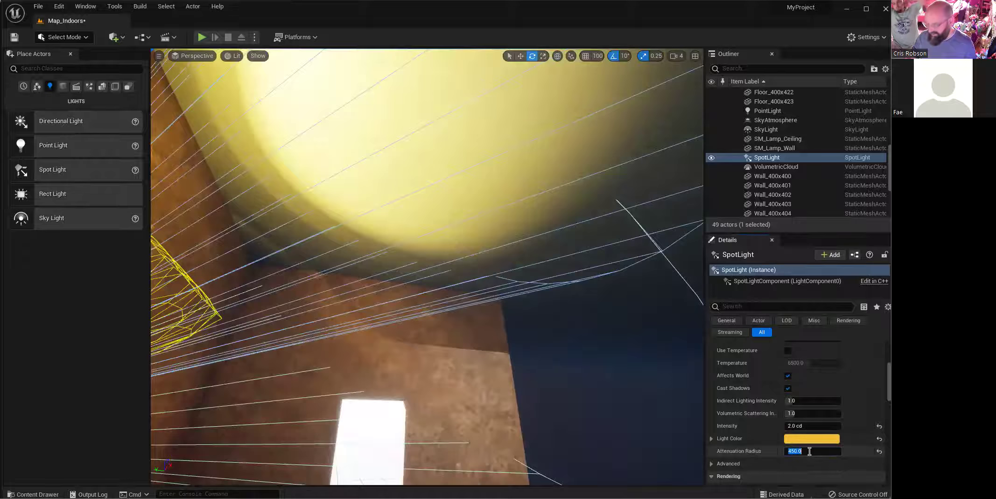
text(300)
key(Return)
right_drag(427, 266, 379, 298)
key(s)
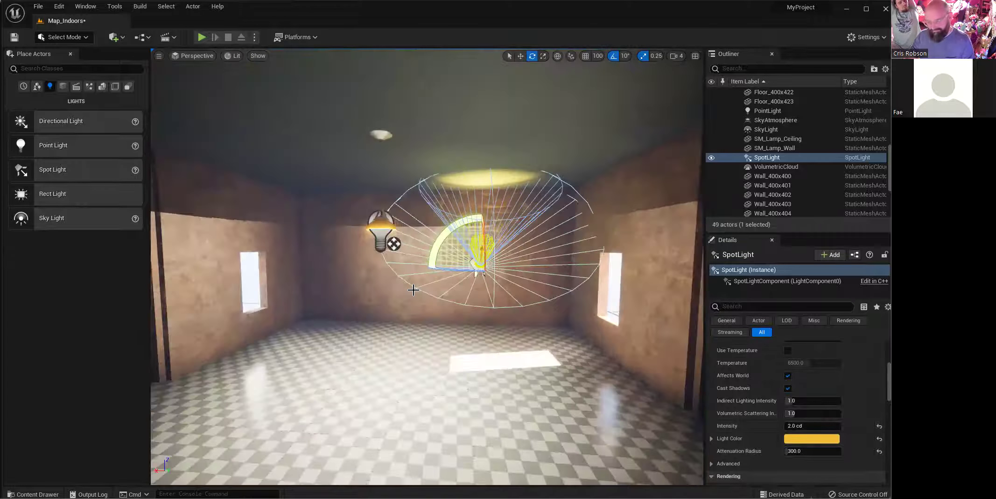
Step: Preview the lit room in game view with the editor icons hidden, and select the ceiling lamp's point light
click(246, 276)
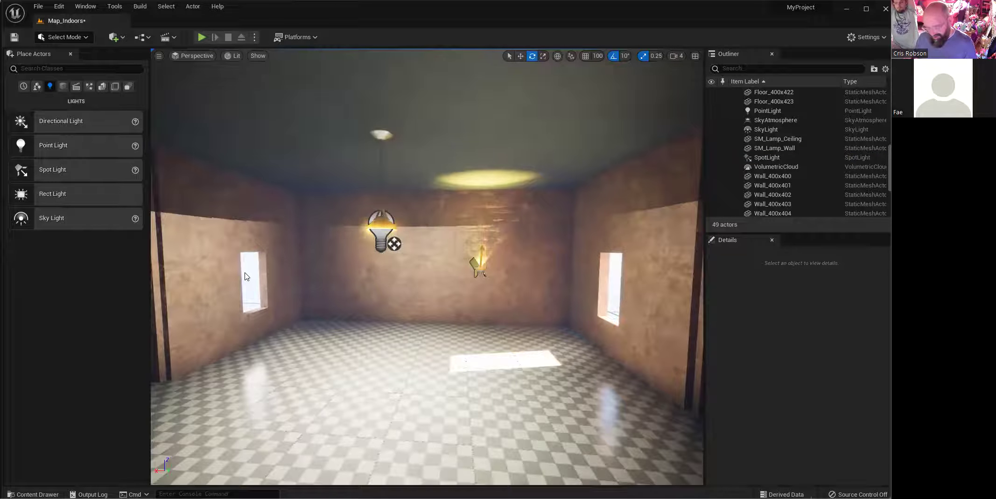
key(g)
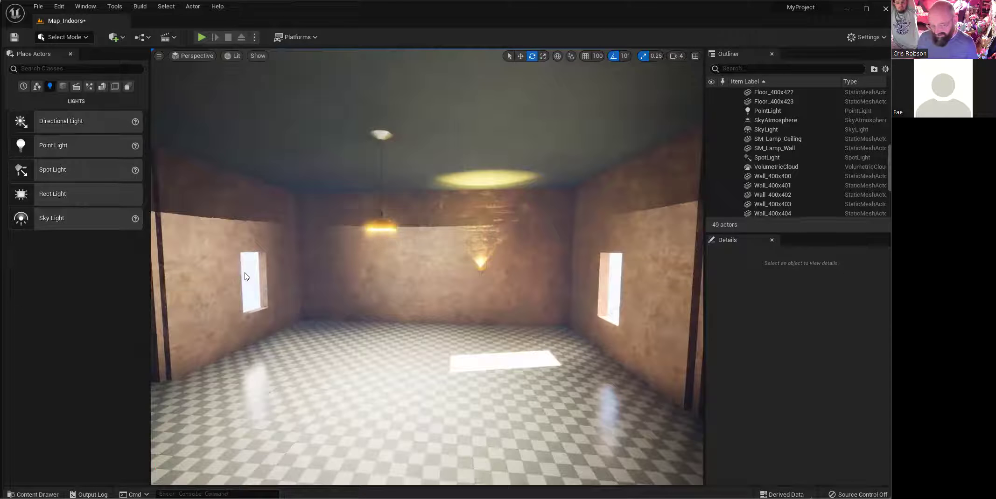
key(g)
right_drag(384, 219, 372, 195)
click(366, 177)
key(w)
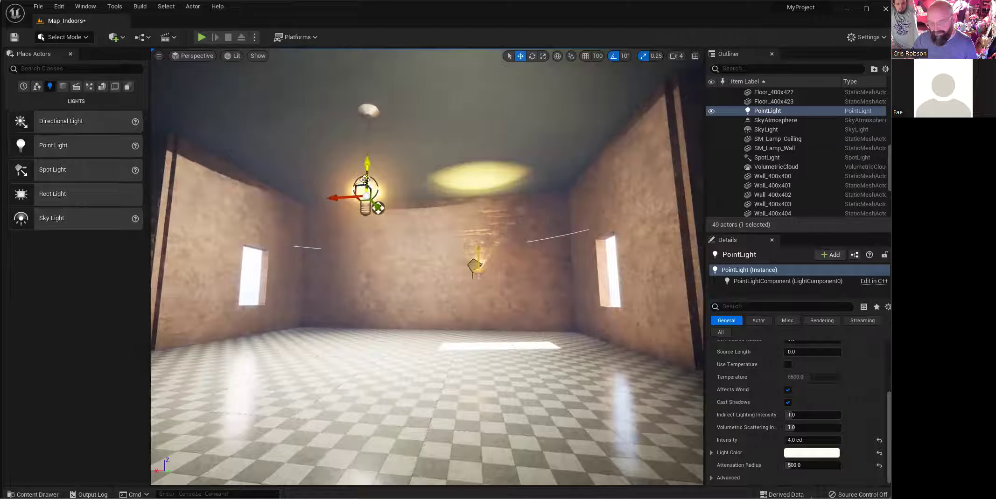
mouse_move(474, 376)
right_down()
mouse_move(486, 448)
mouse_move(474, 439)
mouse_move(472, 378)
right_up()
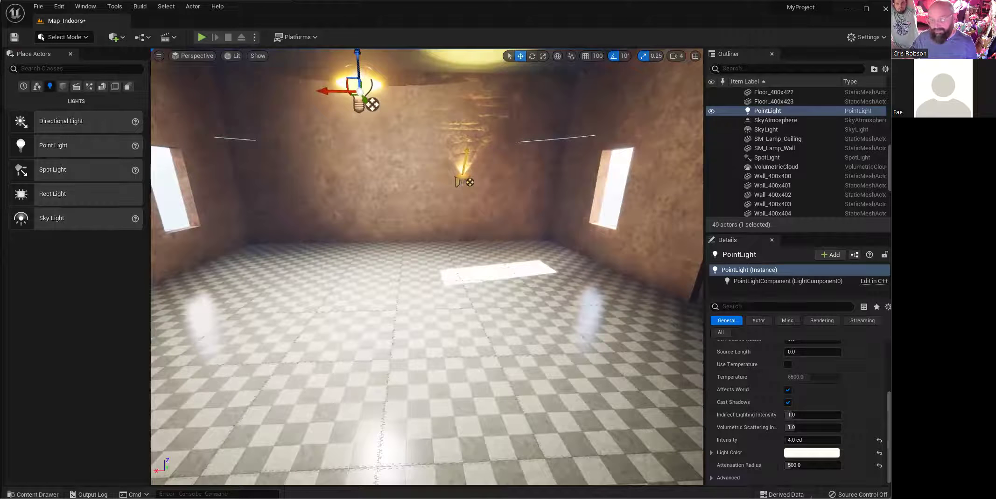
Step: Place SM_TableRound from the StarterContent Props folder on the floor beneath the ceiling lamp
key(alt+Tab)
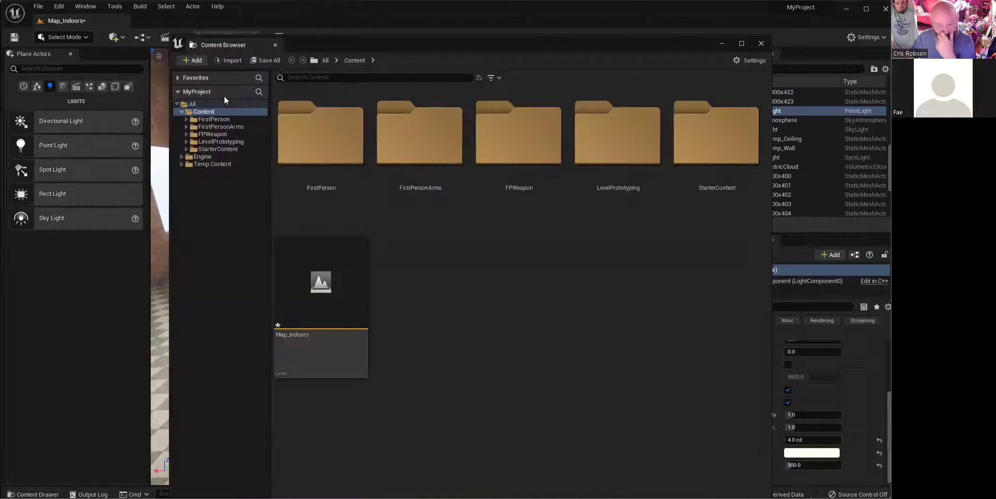
click(217, 149)
double_click(525, 303)
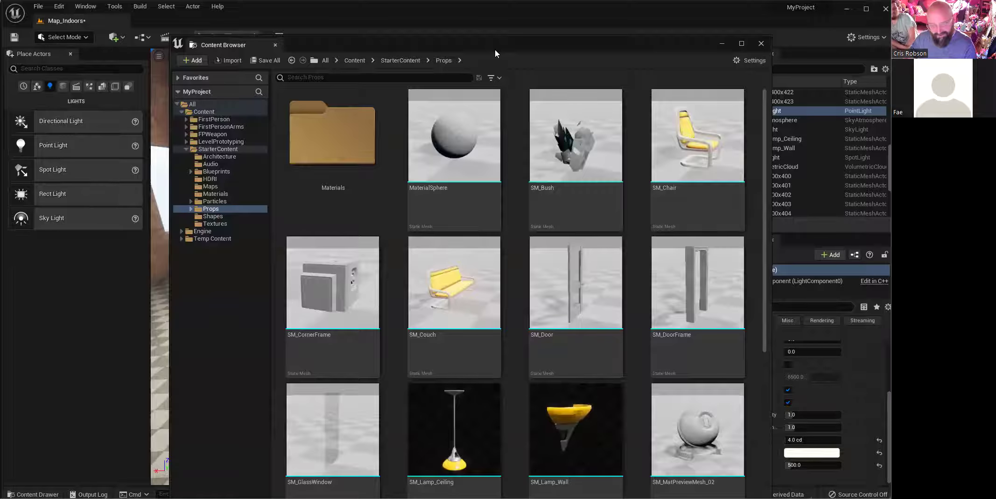
drag(495, 50, 0, 28)
scroll(123, 287, down, 6)
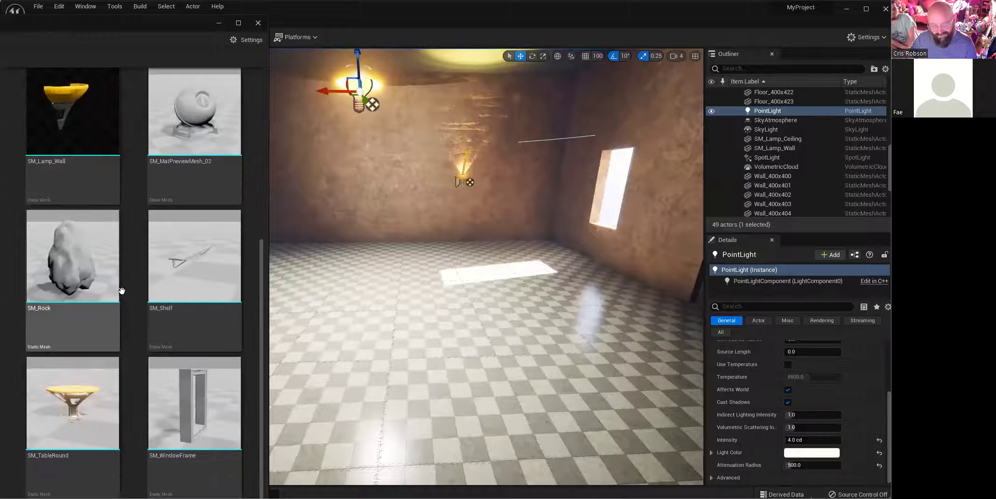
drag(73, 411, 367, 311)
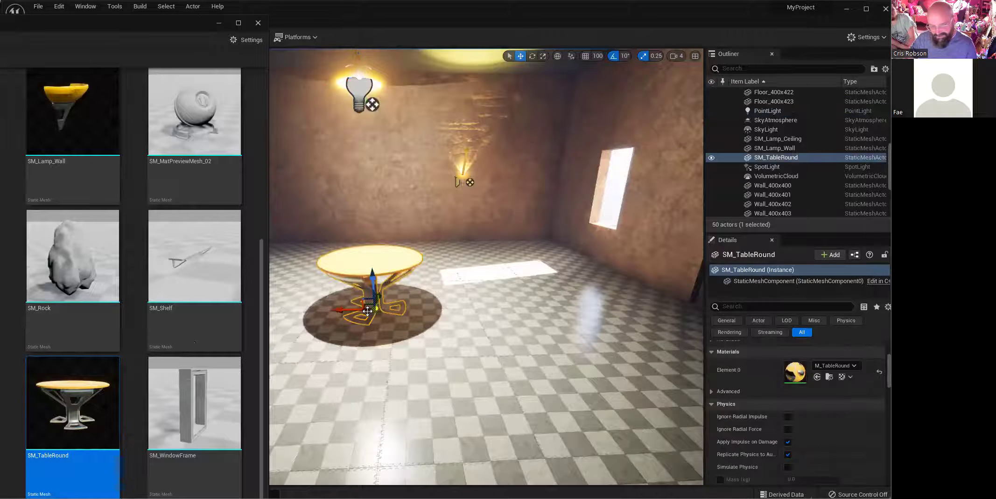
Step: Place SM_Chair from the Props folder on the floor beside the round table
scroll(120, 305, up, 5)
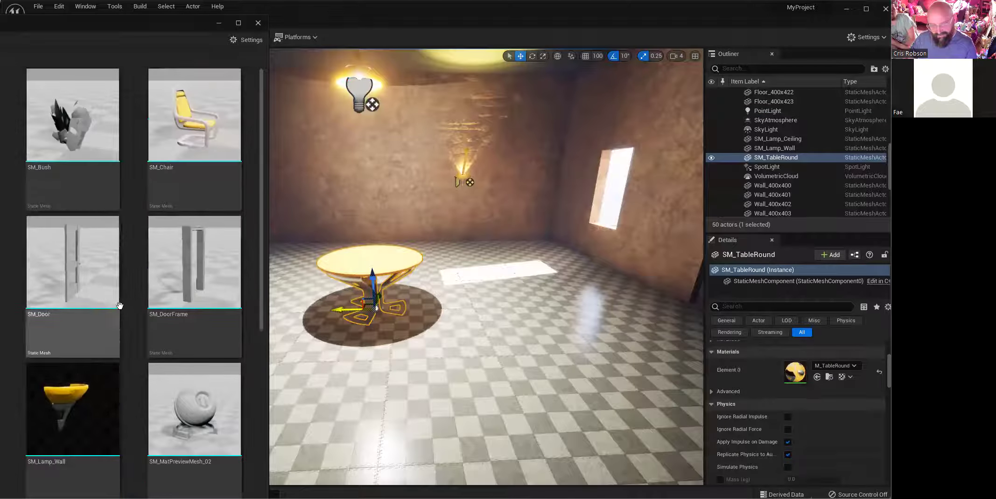
drag(217, 140, 465, 304)
drag(106, 29, 0, 30)
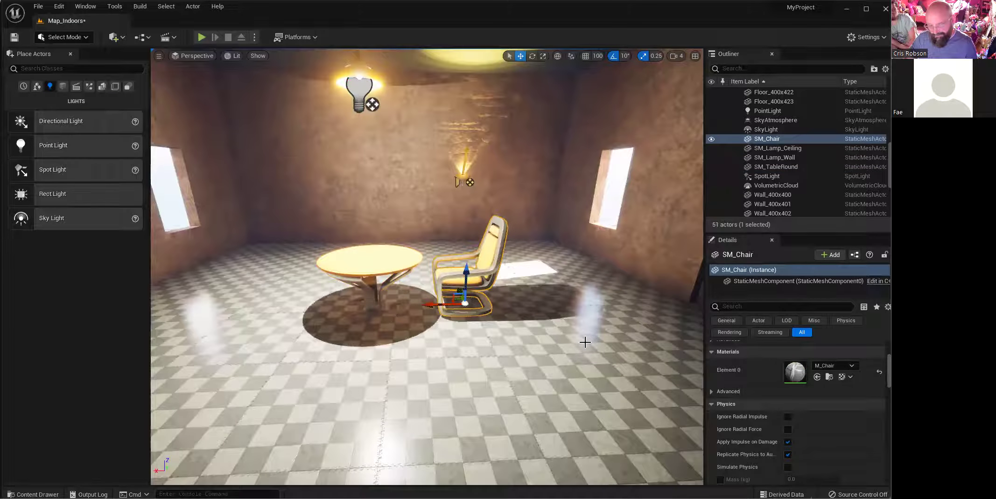
Step: Duplicate the chair three times around the round table and rotate the copies toward the table
right_drag(367, 296, 523, 308)
key(a)
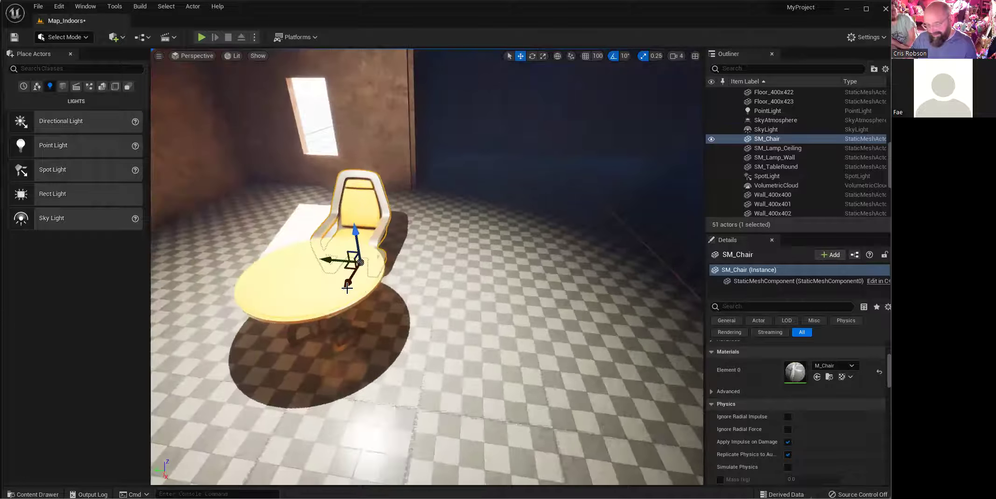
alt+drag(348, 267, 245, 432)
right_drag(404, 382, 398, 385)
key(e)
drag(382, 354, 449, 224)
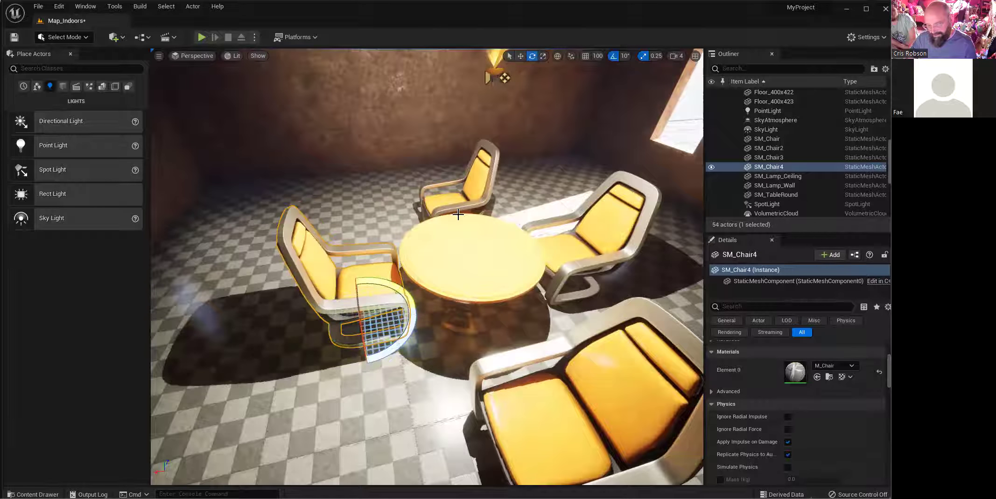
Step: Adjust the rotation of the chairs around the table and place SM_Statue on the middle of the tabletop
click(458, 214)
drag(441, 260, 449, 265)
click(562, 459)
right_drag(562, 458, 562, 483)
drag(516, 423, 560, 418)
drag(496, 421, 495, 420)
right_drag(495, 420, 245, 56)
right_drag(427, 266, 382, 252)
right_drag(611, 351, 610, 263)
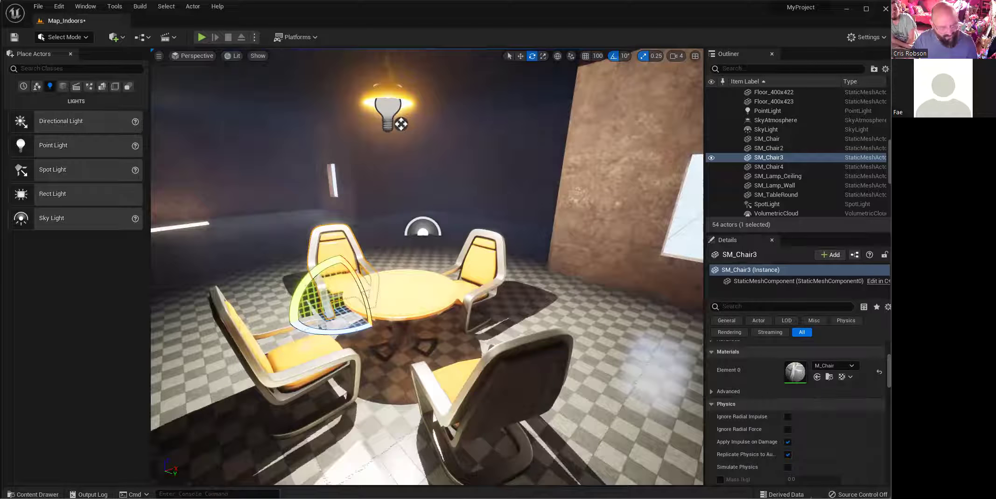
drag(362, 282, 399, 287)
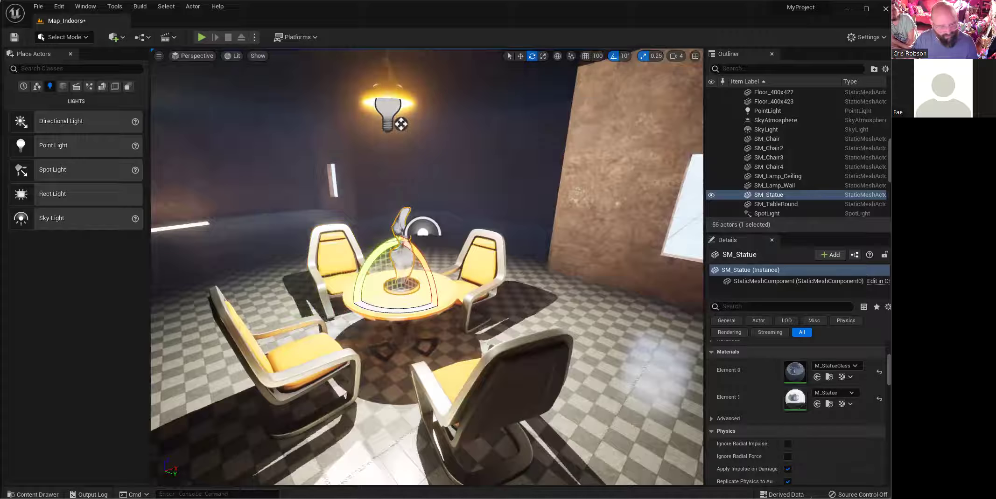
Step: Place SM_Rock on the floor near the chairs and scale it to 0.5 on all axes
drag(549, 356, 627, 320)
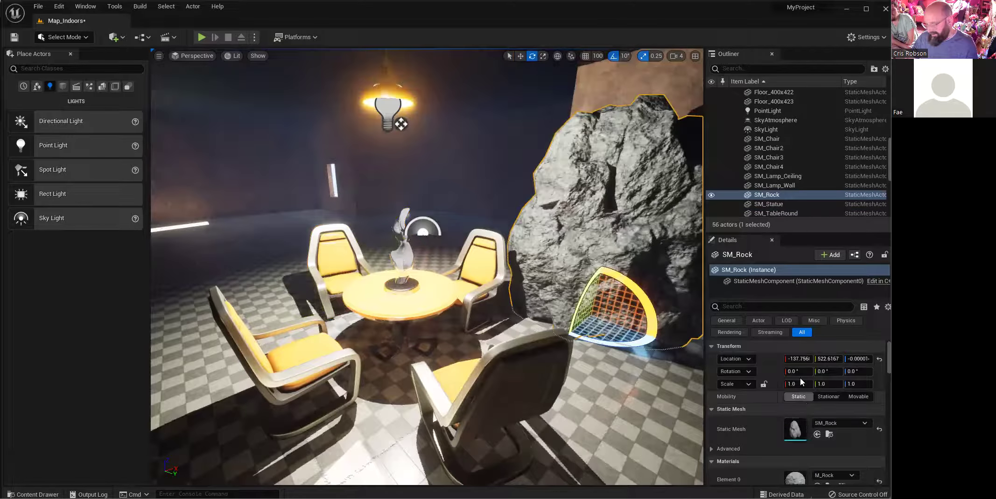
click(803, 384)
text(0)
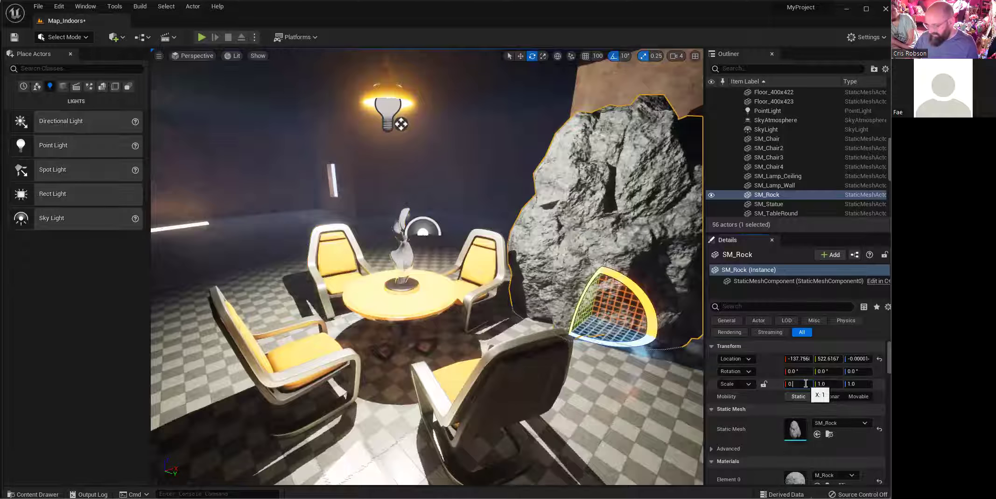
text(.5)
key(Return)
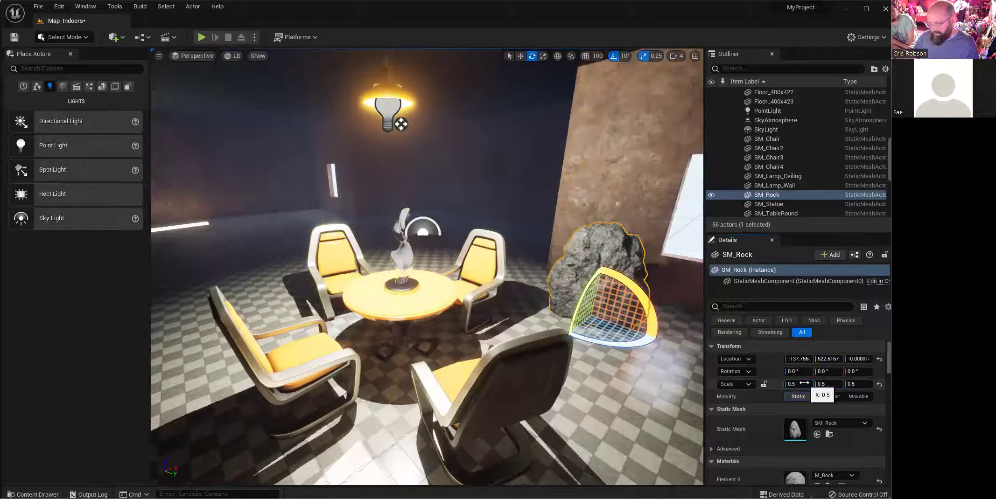
Step: Move the rock across the floor to the side wall beside the window, behind the chairs
right_drag(561, 332, 582, 325)
key(w)
drag(607, 318, 397, 373)
right_drag(421, 358, 643, 357)
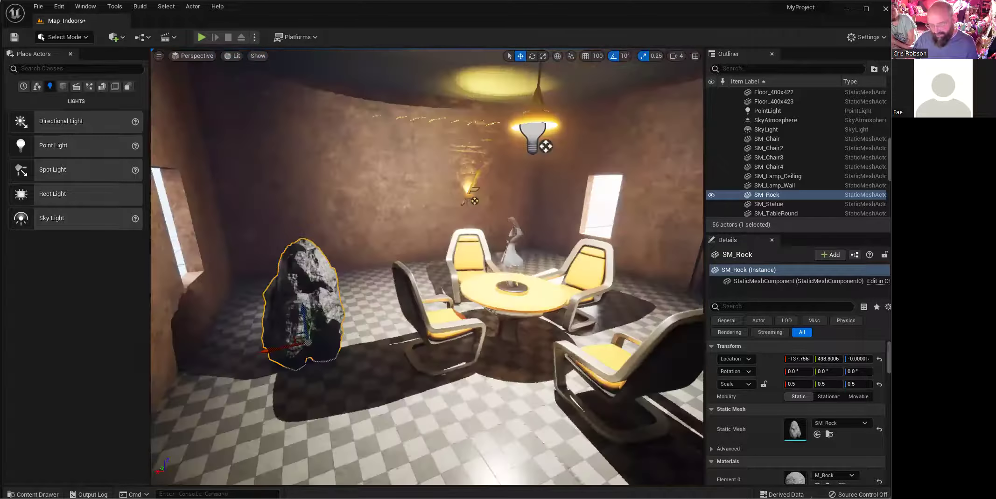
right_drag(365, 362, 346, 361)
drag(339, 325, 286, 336)
right_drag(286, 335, 210, 336)
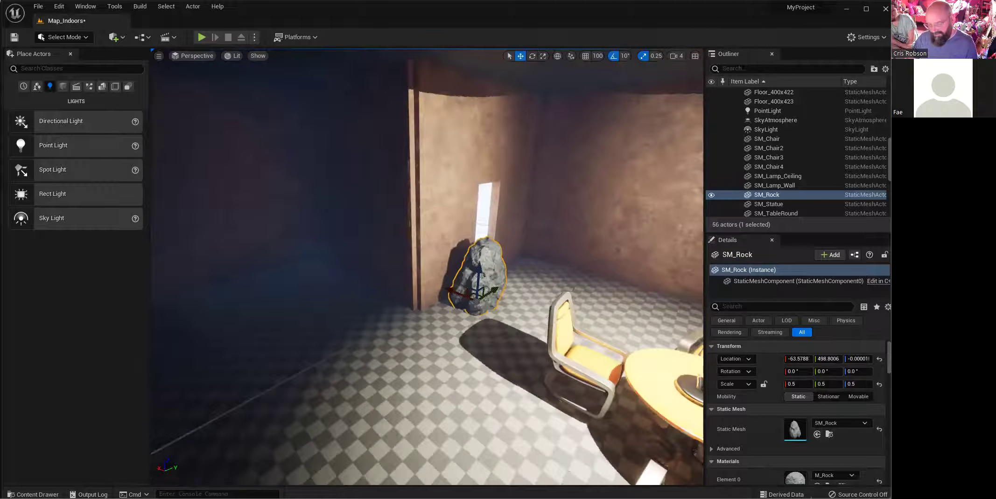
right_drag(363, 372, 414, 352)
scroll(414, 352, up, 2)
drag(438, 315, 418, 327)
right_drag(407, 364, 372, 370)
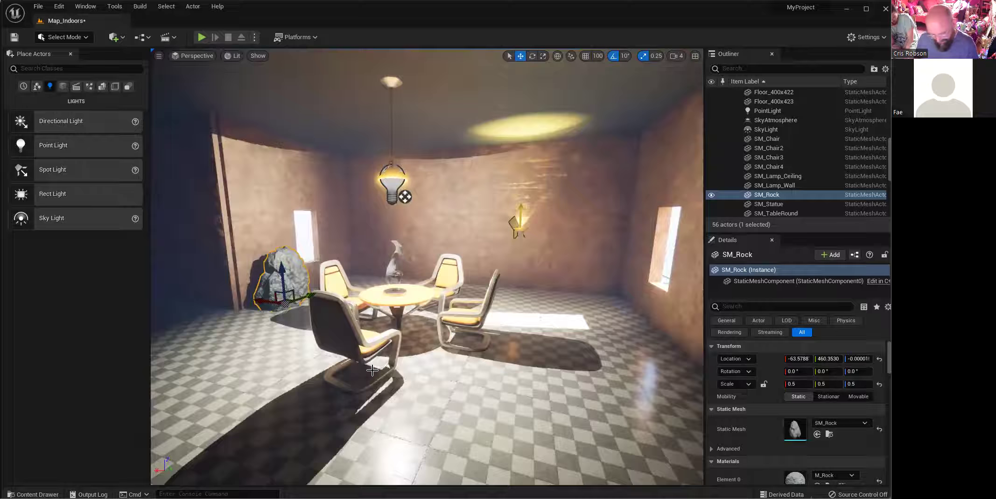
Step: Place a cube on the side wall next to the window and scale it into a thin panel of about 0.09 × 0.58 × 1.08
right_drag(354, 367, 217, 348)
key(w)
key(w)
right_drag(348, 328, 355, 358)
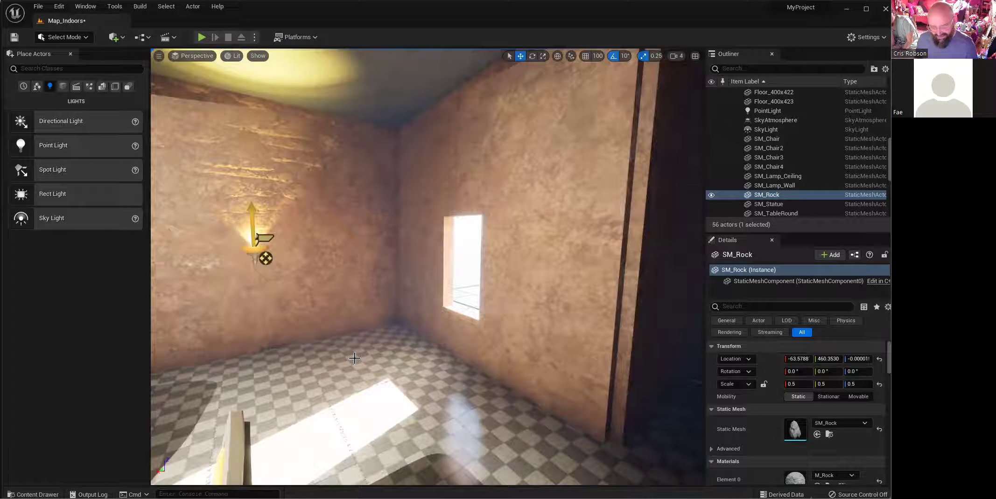
click(64, 85)
drag(28, 122, 590, 196)
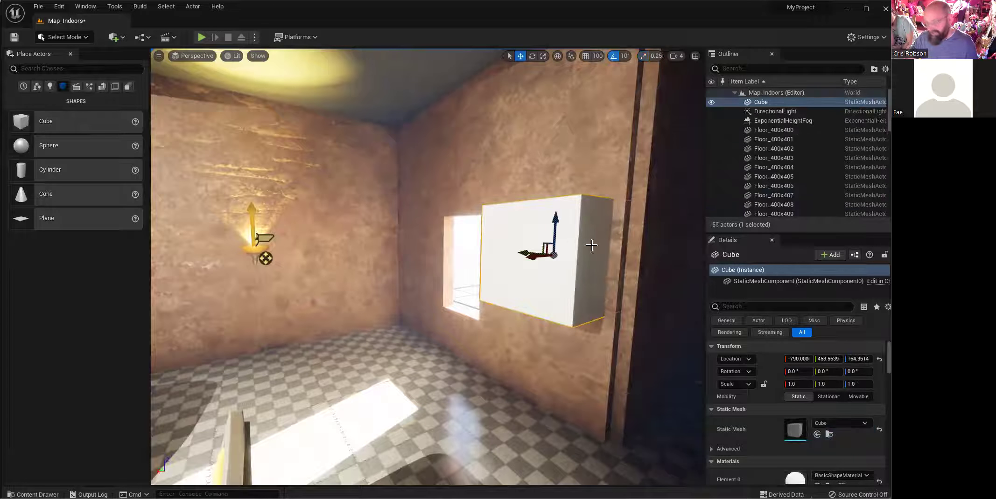
key(r)
drag(532, 255, 558, 222)
key(w)
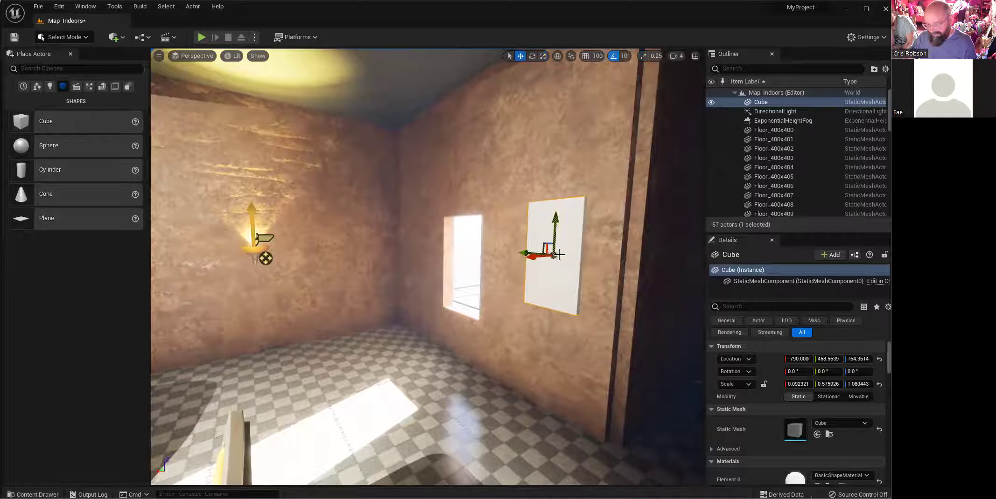
Step: Duplicate the thin panel to the other side of the window and mount another cube on the back wall beside the wall lamp
alt+drag(523, 254, 403, 245)
right_drag(403, 245, 366, 233)
drag(36, 172, 398, 246)
key(space)
key(space)
drag(455, 216, 455, 208)
Step: Build a low counter along the full back wall from a floor-level cube and its duplicates, using grid snapping
drag(21, 123, 278, 340)
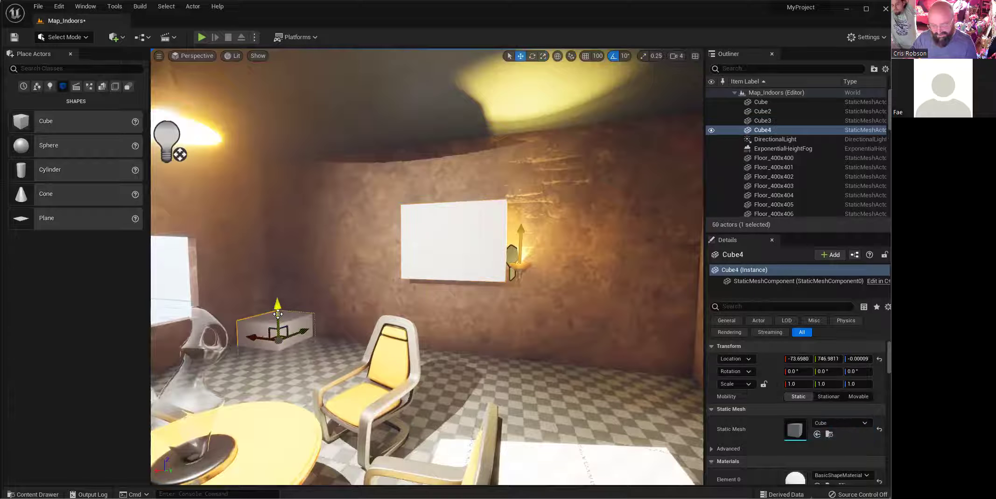
drag(284, 285, 282, 289)
alt+drag(289, 331, 317, 368)
drag(246, 307, 235, 308)
click(585, 56)
alt+drag(257, 320, 419, 309)
mouse_move(423, 311)
right_down()
mouse_move(376, 312)
mouse_move(423, 312)
right_up()
alt+drag(424, 309, 649, 290)
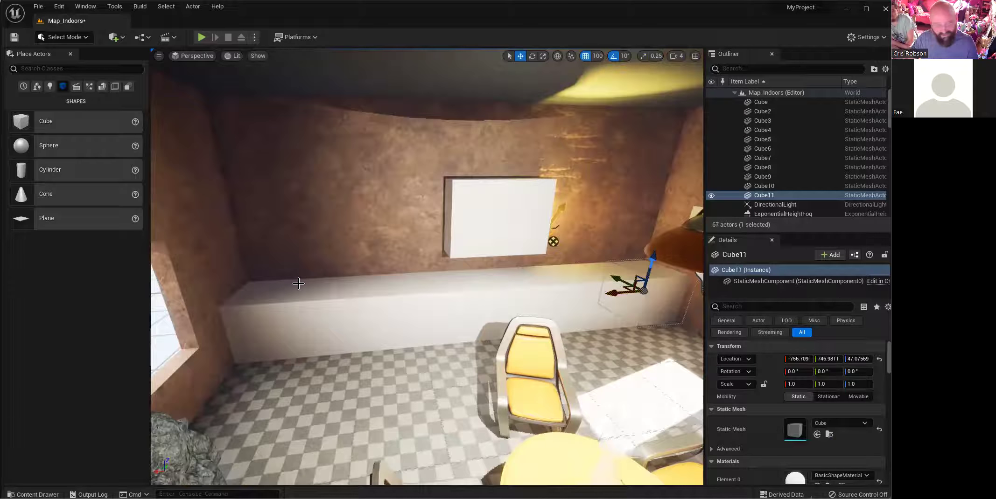
Step: Place SM_Statue and SM_Rock on the counter, and scale this rock to 0.2 on all axes
drag(182, 344, 400, 285)
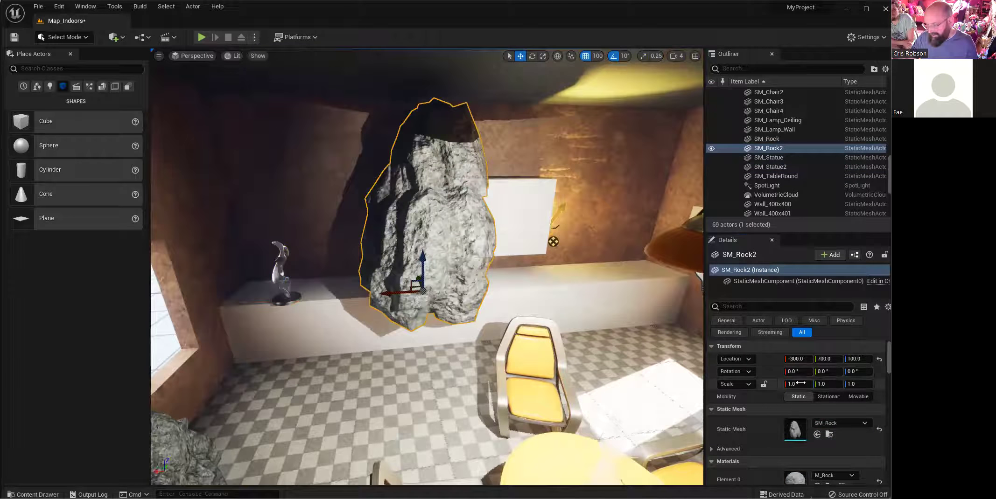
key(Tab)
text(0.2)
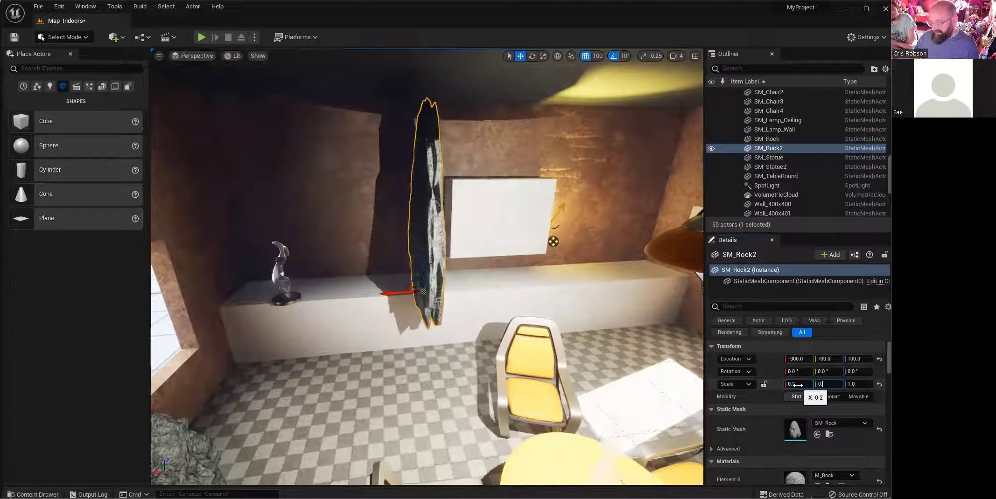
key(Tab)
text(0.2)
key(Tab)
Step: Move the small rock along the counter toward the statue, to about X -200 and Y 744
right_drag(298, 302, 394, 354)
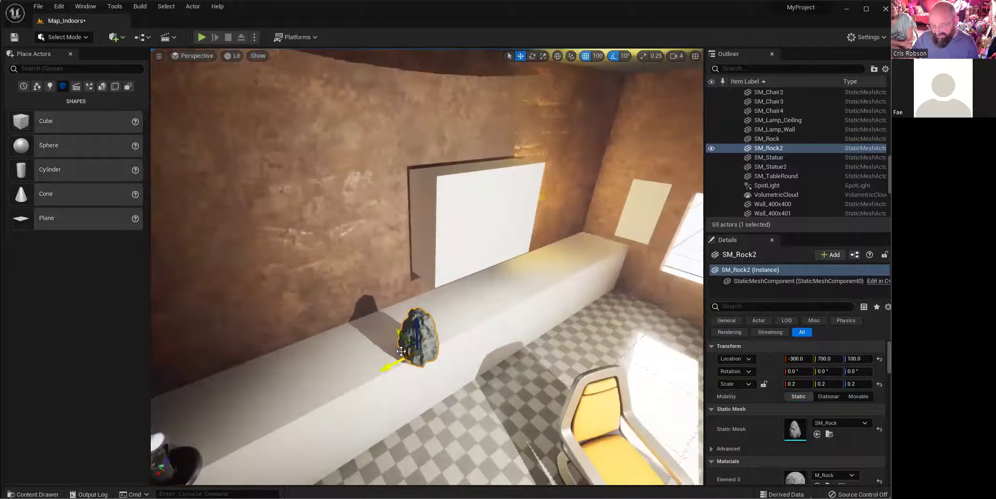
drag(351, 354, 316, 340)
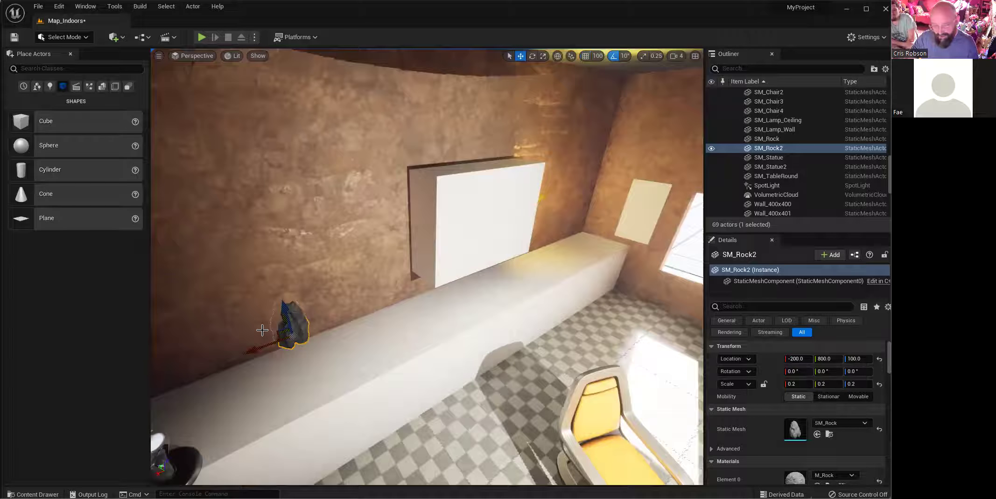
drag(276, 332, 289, 351)
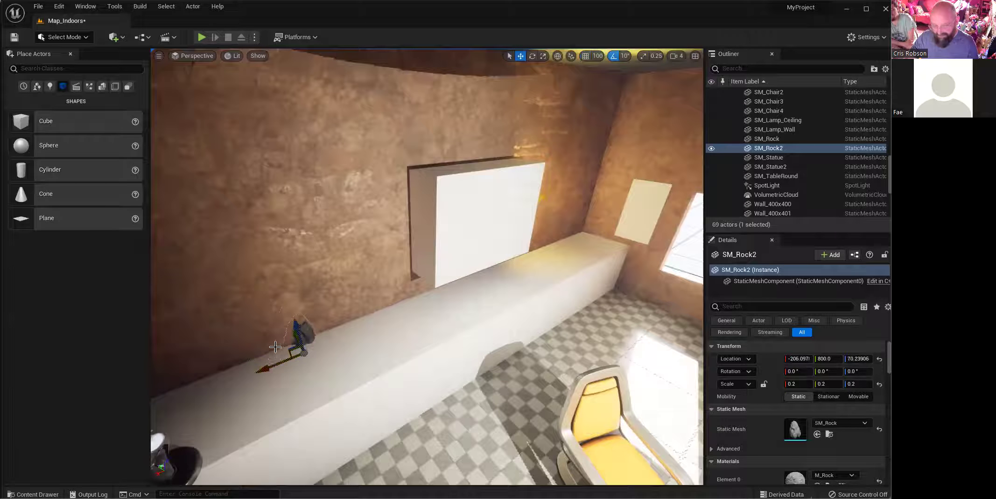
key(ctrl+z)
right_drag(304, 383, 372, 345)
drag(372, 344, 410, 372)
mouse_move(412, 372)
right_down()
mouse_move(482, 386)
mouse_move(412, 371)
right_up()
Step: Duplicate the small rock to about X -261, rotate the copy -90° about Z and rescale it
key(e)
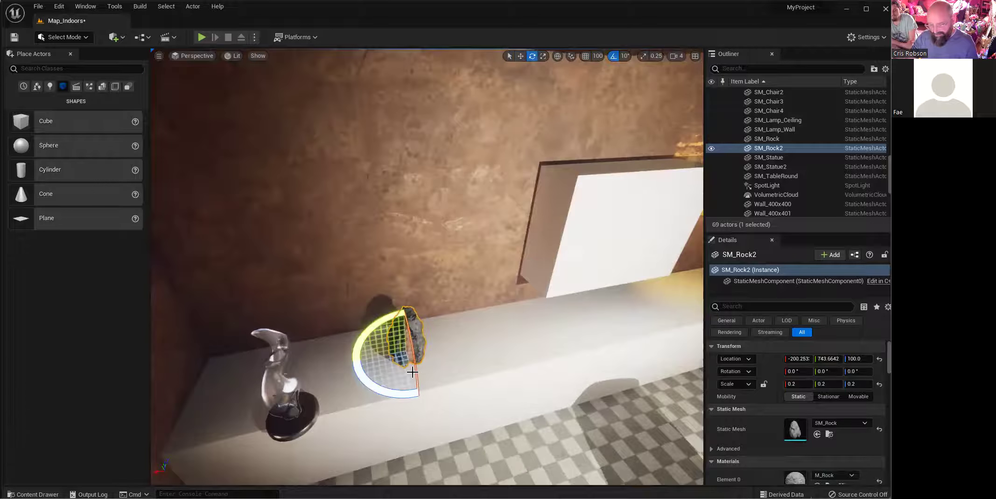
alt+drag(413, 372, 355, 378)
drag(378, 411, 390, 359)
key(w)
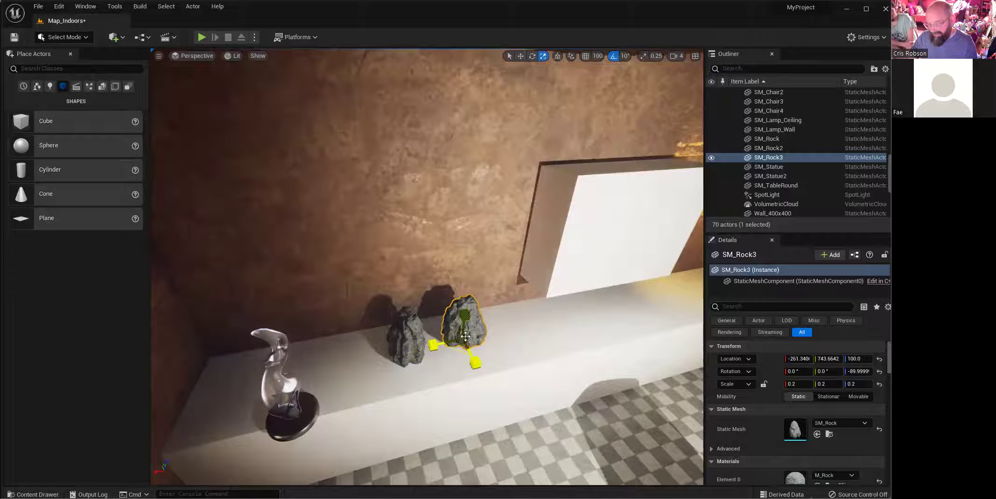
drag(462, 340, 485, 397)
Step: Place a cube on the counter near the wall lamp and scale it into a flat slab of about 0.39 × 0.62 × 0.05
click(505, 404)
right_drag(522, 429, 812, 420)
scroll(522, 429, up, 3)
click(529, 439)
right_drag(426, 267, 308, 266)
key(w)
key(w)
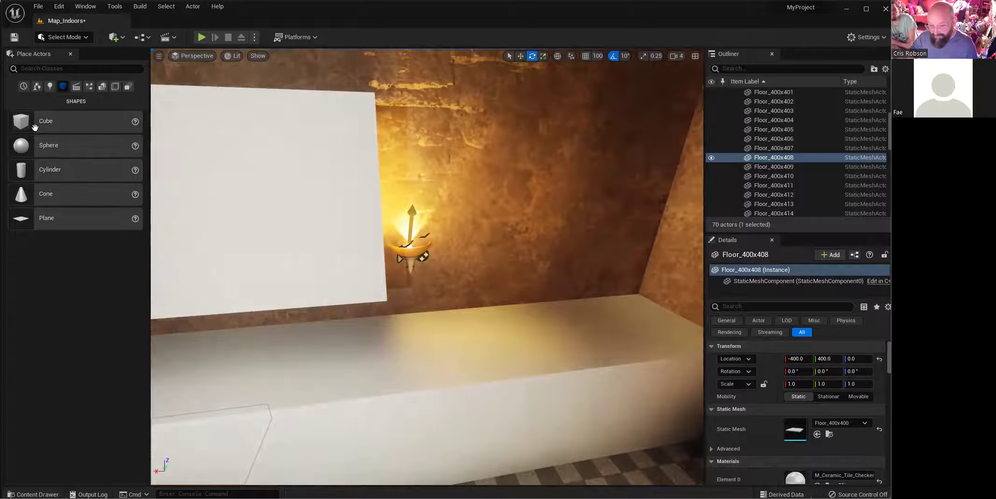
drag(540, 326, 541, 328)
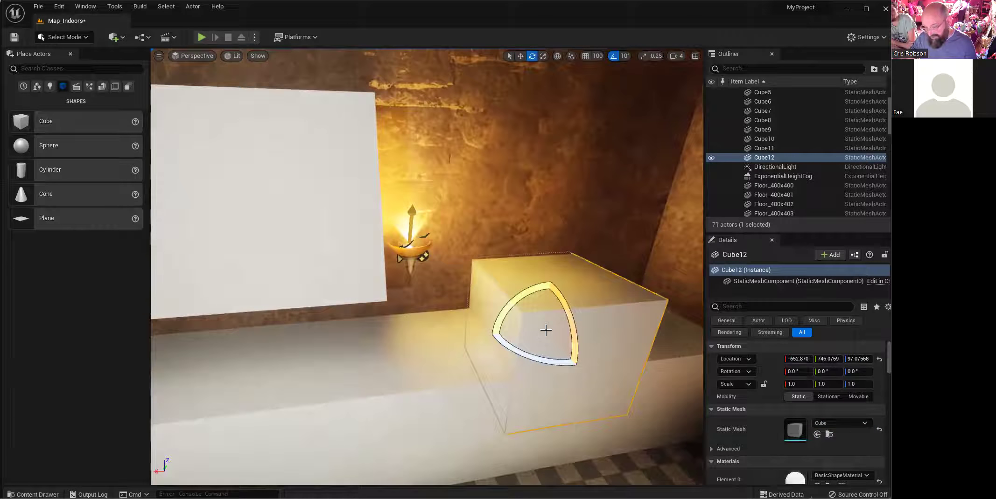
key(r)
mouse_move(544, 305)
mouse_down()
mouse_move(544, 345)
mouse_move(518, 327)
mouse_move(535, 317)
mouse_up()
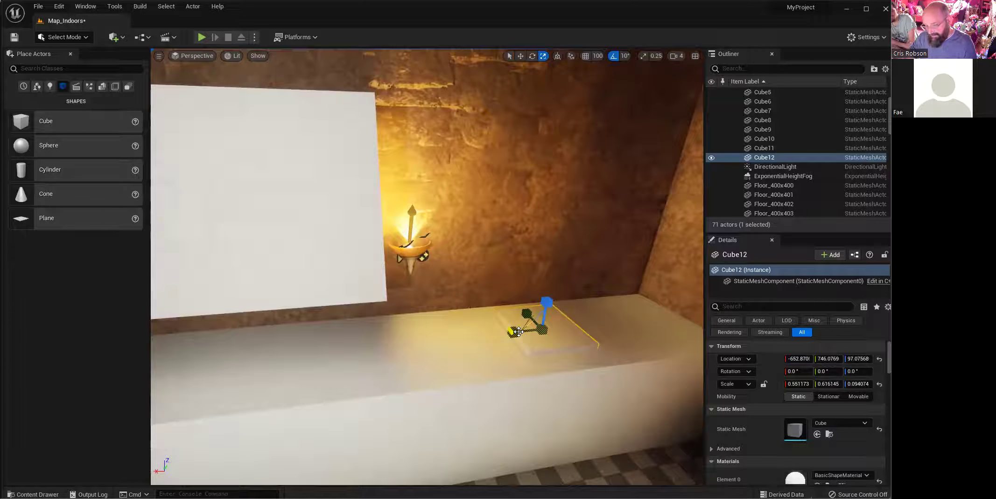
drag(548, 306, 547, 319)
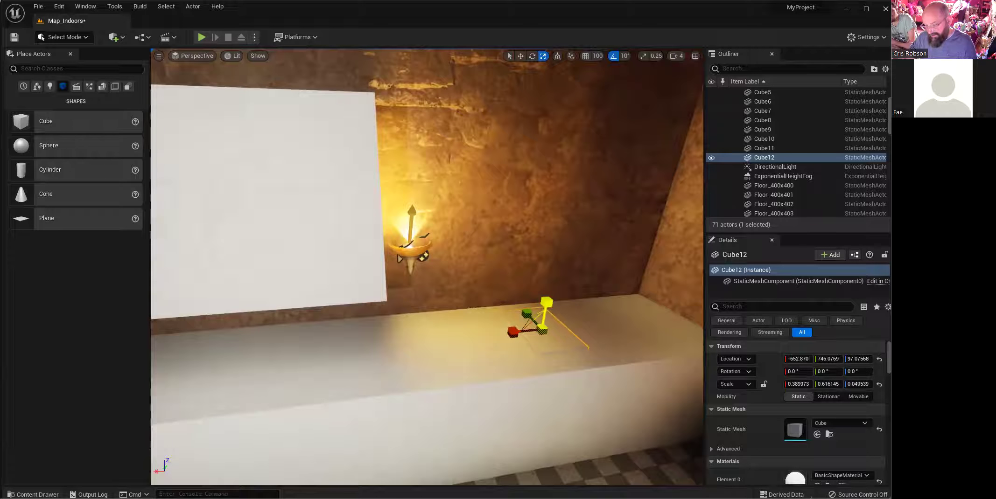
Step: Duplicate the slab directly above the original and thin the copy to a Z scale of about 0.02
right_drag(548, 319, 590, 326)
right_drag(541, 296, 541, 296)
key(w)
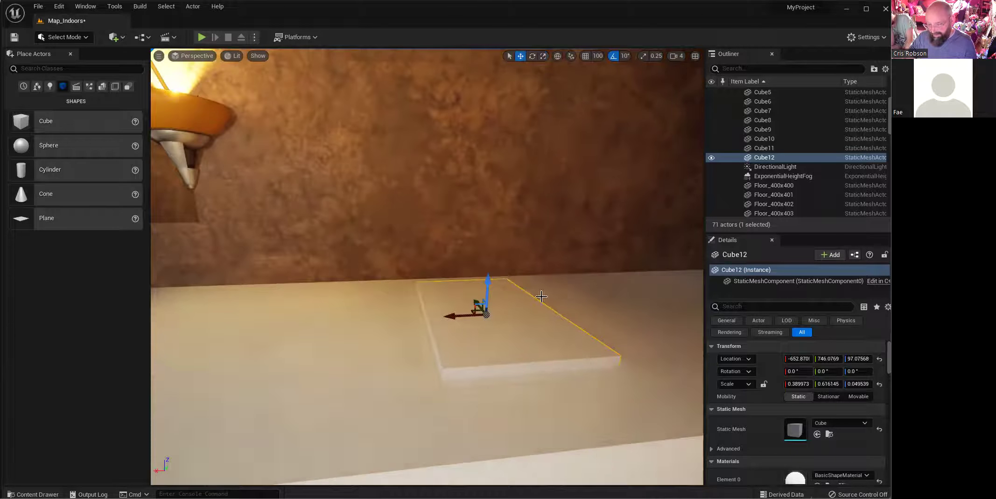
alt+drag(484, 294, 491, 258)
key(r)
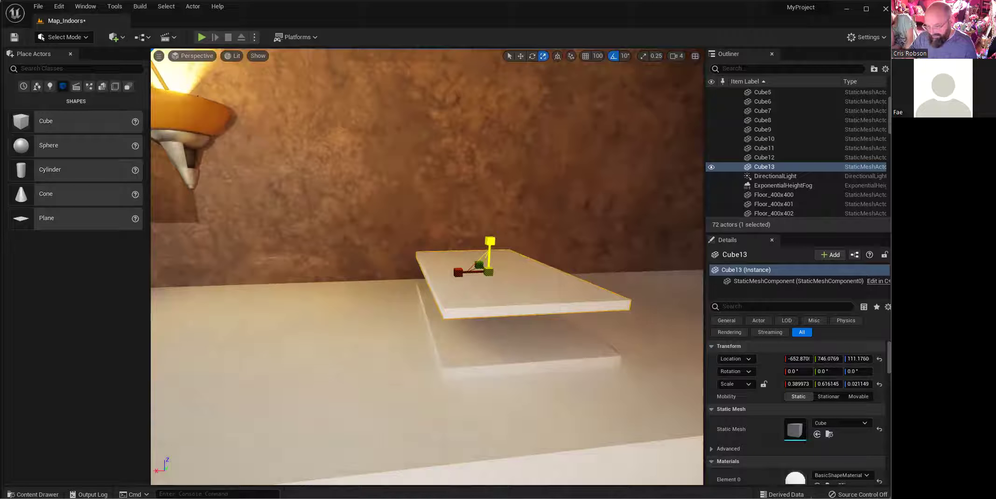
Step: Thin the lower slab to a Z scale of about 0.019 and raise it slightly above the counter surface
click(483, 357)
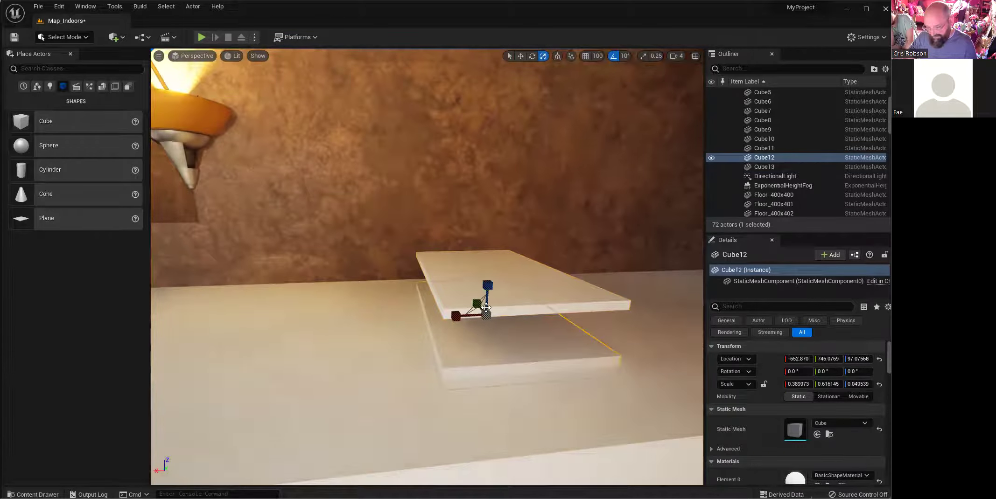
drag(487, 284, 488, 303)
key(w)
click(488, 270)
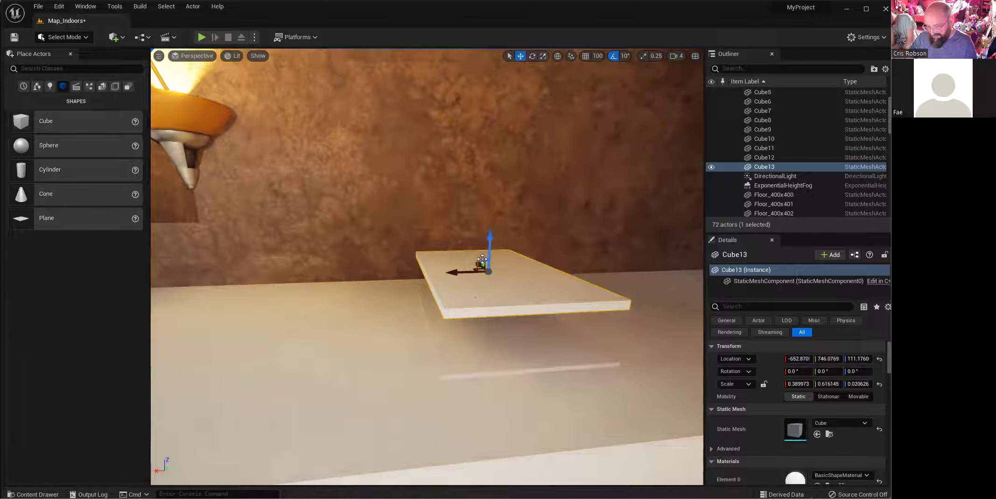
click(487, 342)
drag(488, 288, 489, 285)
Step: Place a cylinder beside the slabs, rotate it 90° about X and scale its cross-section to about 0.21
drag(24, 174, 368, 310)
key(e)
key(r)
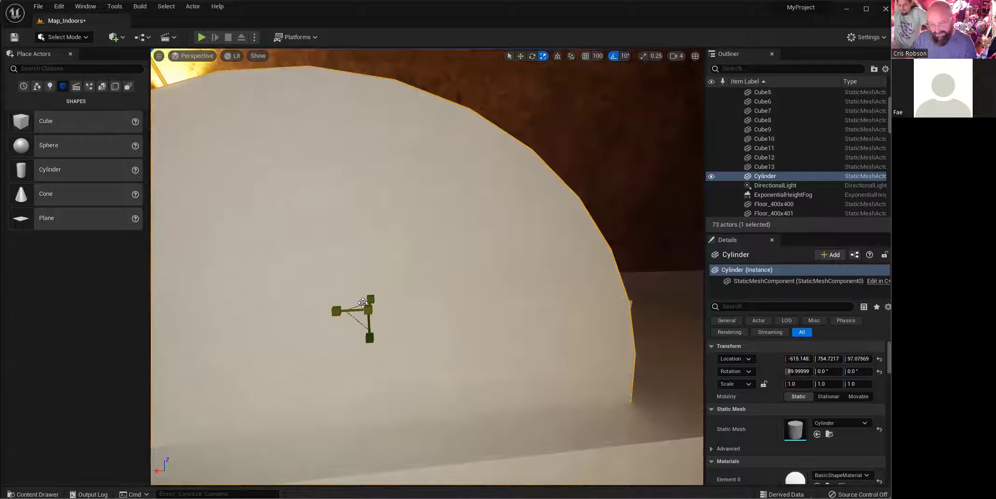
drag(358, 321, 315, 348)
key(w)
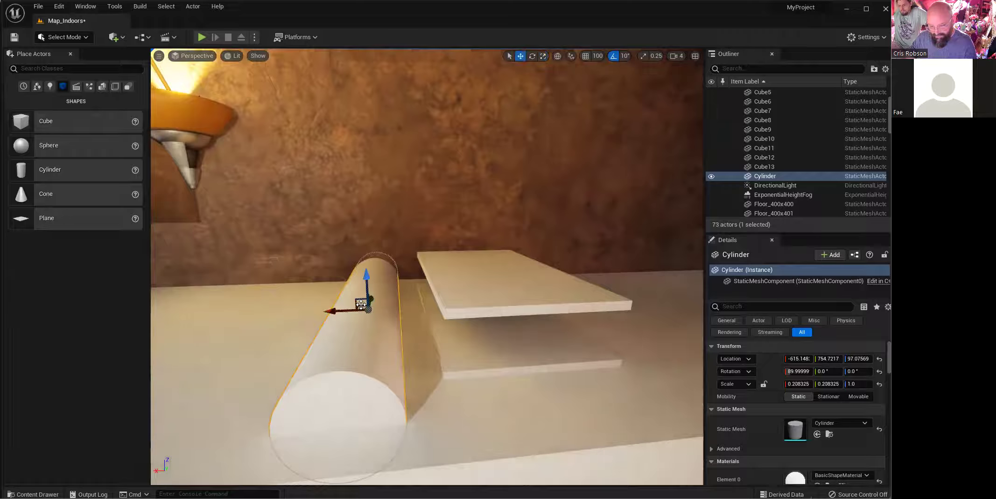
Step: Move the cylinder against the slabs' side edge as a book spine and shrink its cross-section to about 0.14
drag(358, 297, 424, 276)
key(s)
mouse_move(424, 277)
right_down()
mouse_move(425, 327)
mouse_move(446, 287)
mouse_move(431, 266)
right_up()
right_drag(335, 238, 430, 332)
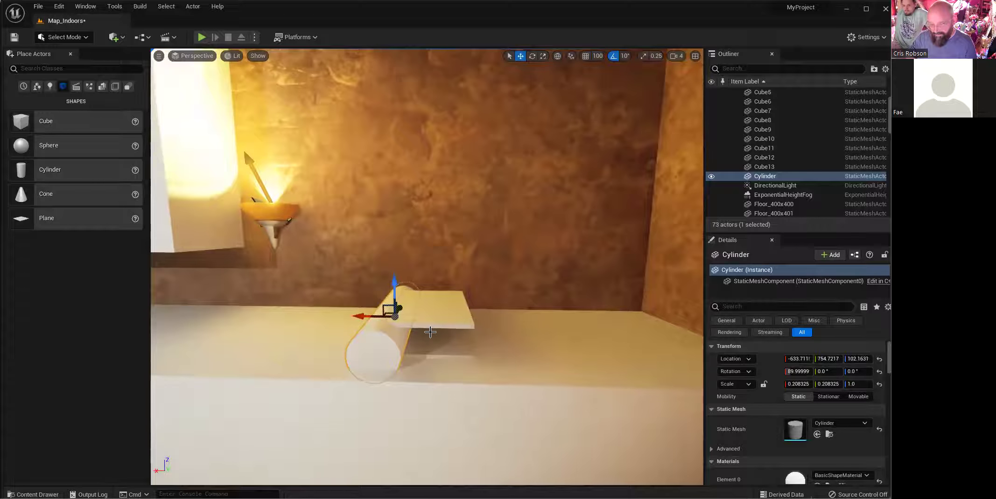
key(e)
key(r)
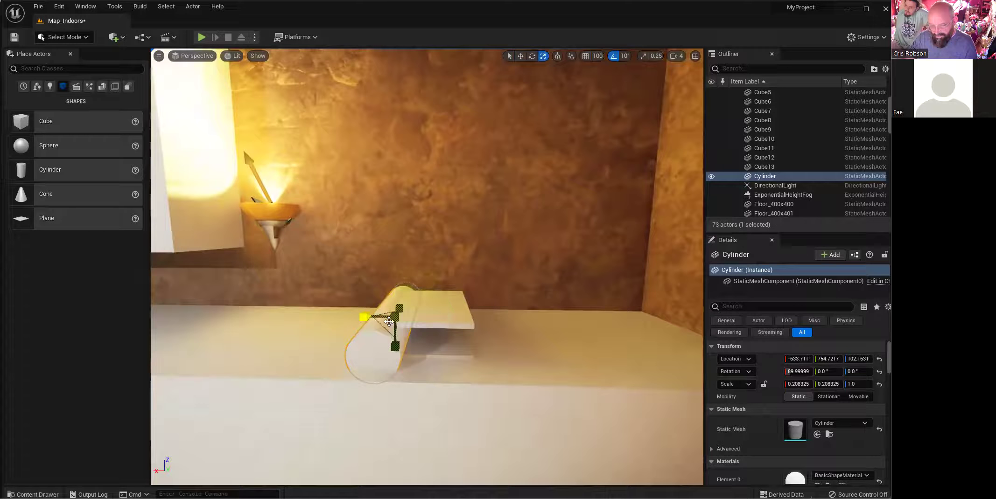
drag(386, 326, 373, 331)
mouse_move(394, 344)
right_down()
mouse_move(401, 369)
mouse_move(394, 345)
right_up()
key(w)
mouse_move(432, 281)
mouse_down()
mouse_move(440, 260)
mouse_move(442, 272)
mouse_up()
Step: Shorten the cylinder to a Z scale of about 0.63 to match the depth of the slabs
mouse_move(442, 273)
right_down()
mouse_move(485, 280)
mouse_move(429, 282)
right_up()
key(r)
drag(346, 276, 385, 283)
key(w)
key(e)
key(r)
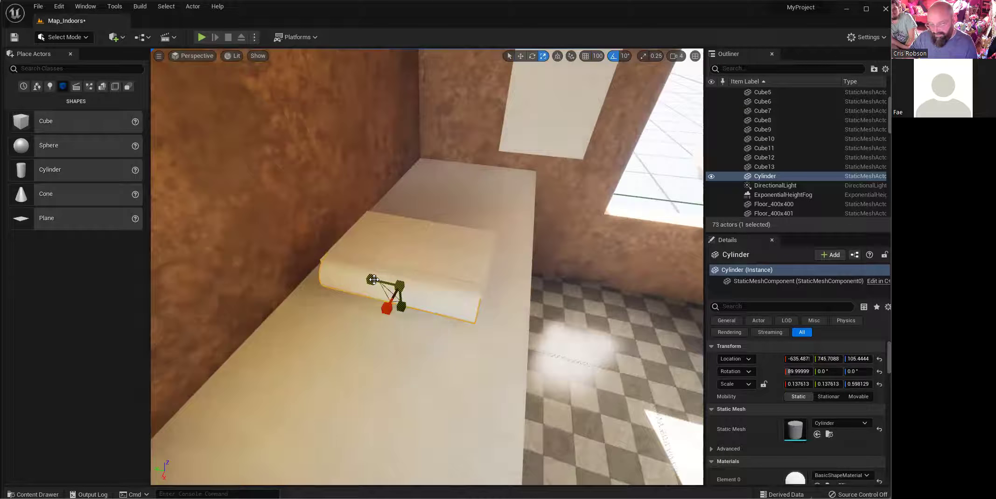
right_drag(373, 279, 243, 261)
right_drag(426, 270, 427, 270)
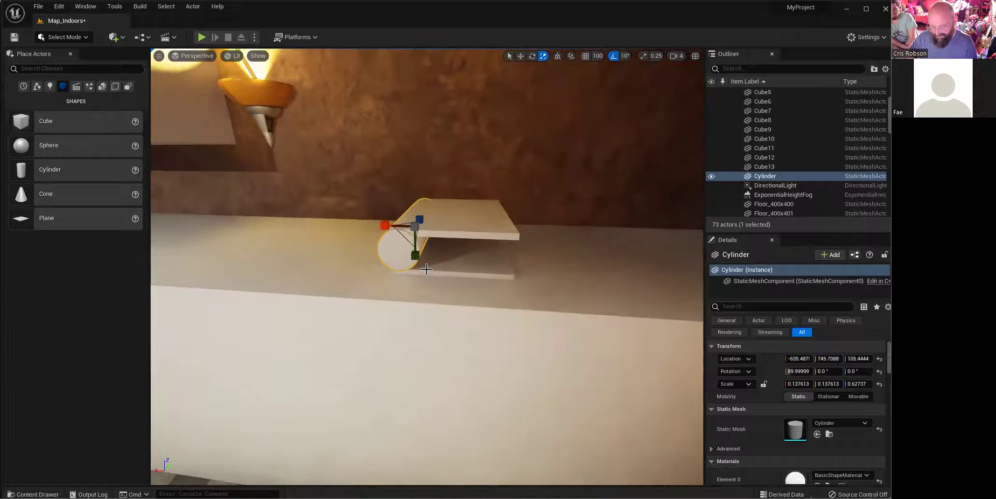
Step: Lower the camera speed to 2, align the cylinder with both slabs and scale its cross-section to about 0.145
key(f)
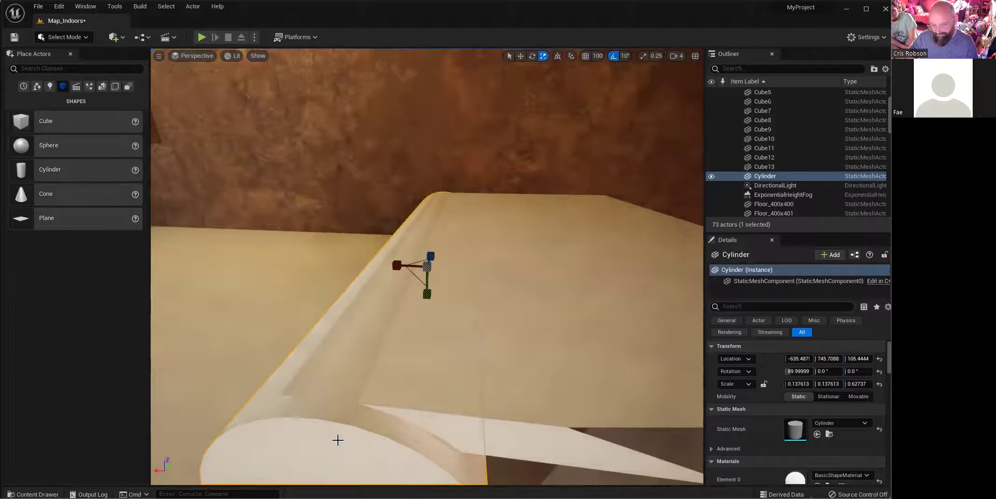
alt+drag(338, 440, 392, 397)
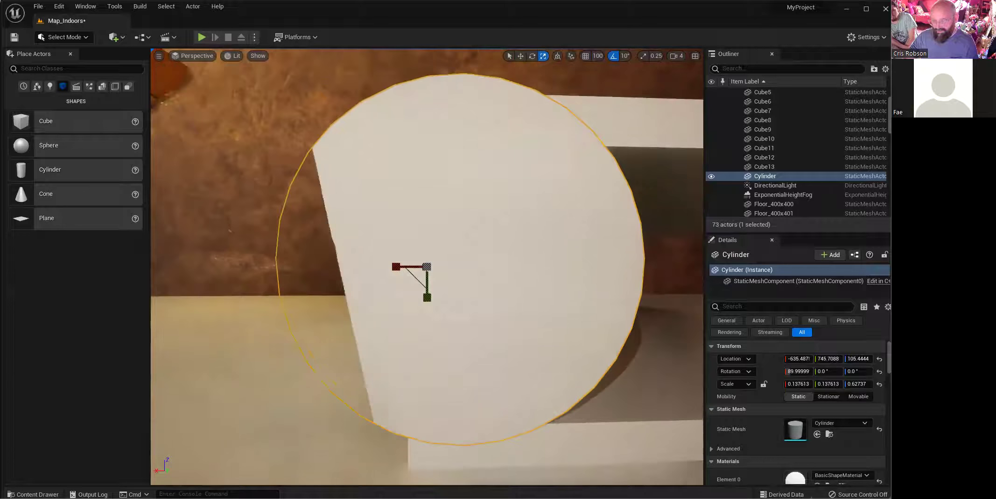
scroll(338, 440, down, 4)
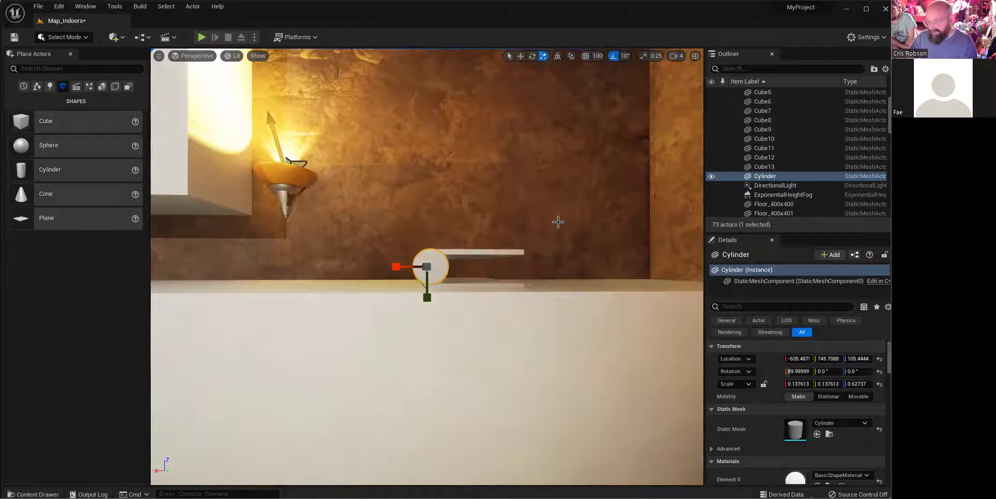
click(677, 57)
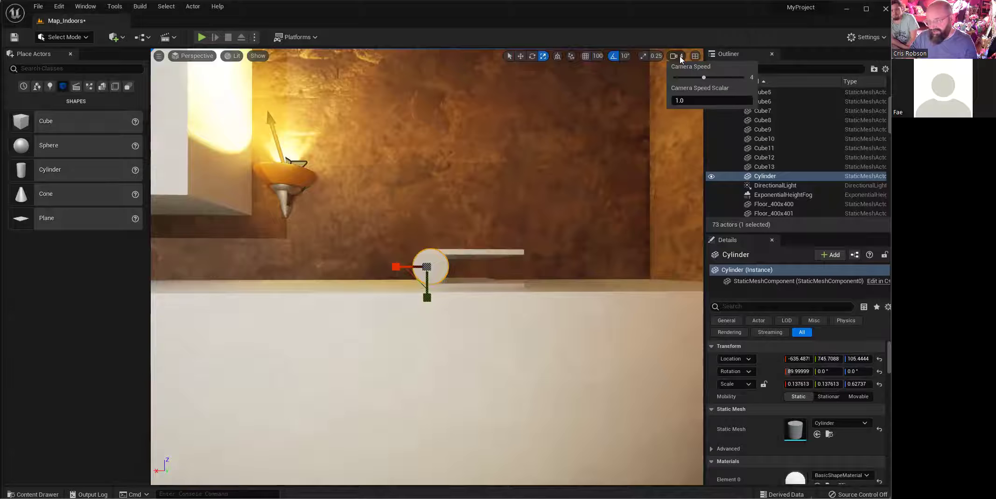
mouse_move(561, 238)
right_down()
mouse_move(523, 279)
mouse_move(543, 257)
mouse_move(541, 224)
mouse_move(551, 246)
right_up()
key(w)
key(w)
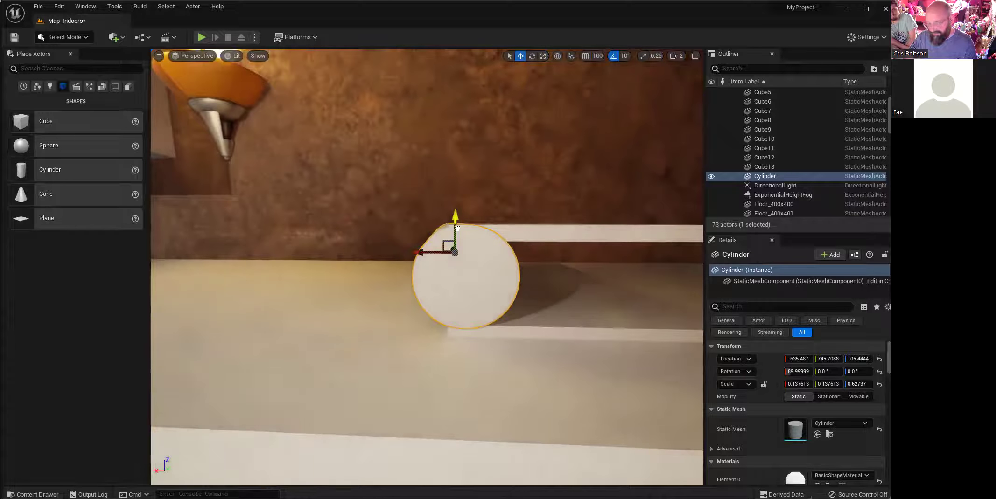
drag(456, 227, 437, 264)
key(r)
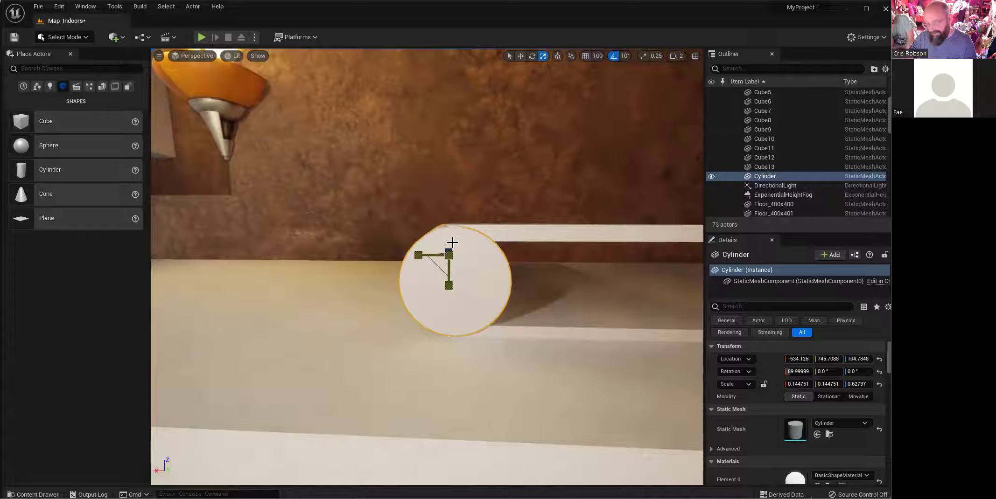
Step: Duplicate the bottom slab into the gap and scale the copy to about 0.37 wide and 0.14 thick as a page block
key(w)
mouse_move(427, 260)
right_down()
mouse_move(475, 261)
mouse_move(427, 249)
right_up()
key(s)
key(d)
right_drag(522, 280, 462, 297)
click(463, 297)
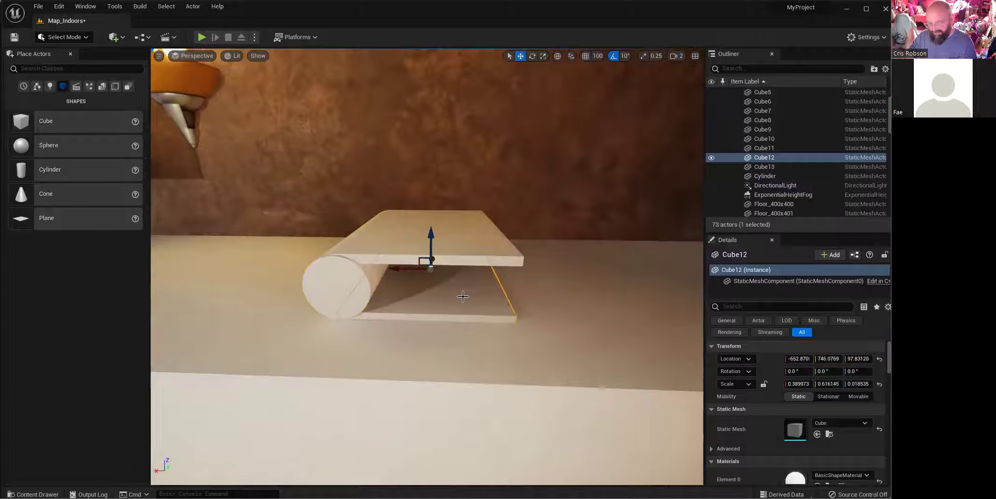
alt+drag(429, 245, 435, 223)
key(e)
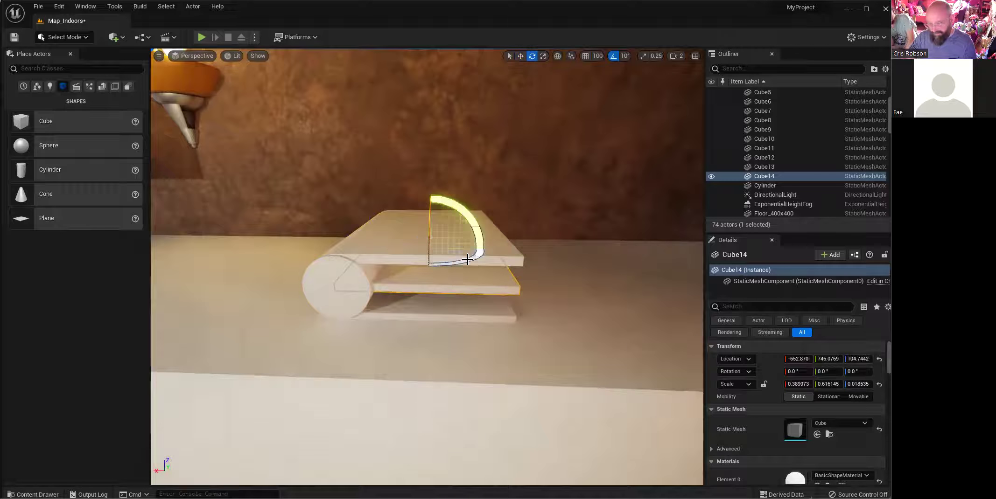
key(r)
right_drag(439, 245, 331, 264)
drag(569, 195, 569, 164)
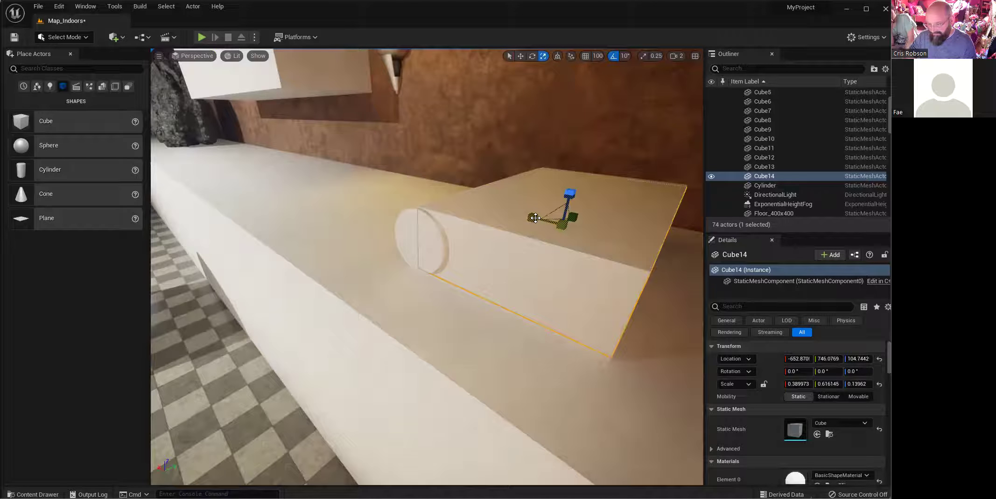
click(515, 229)
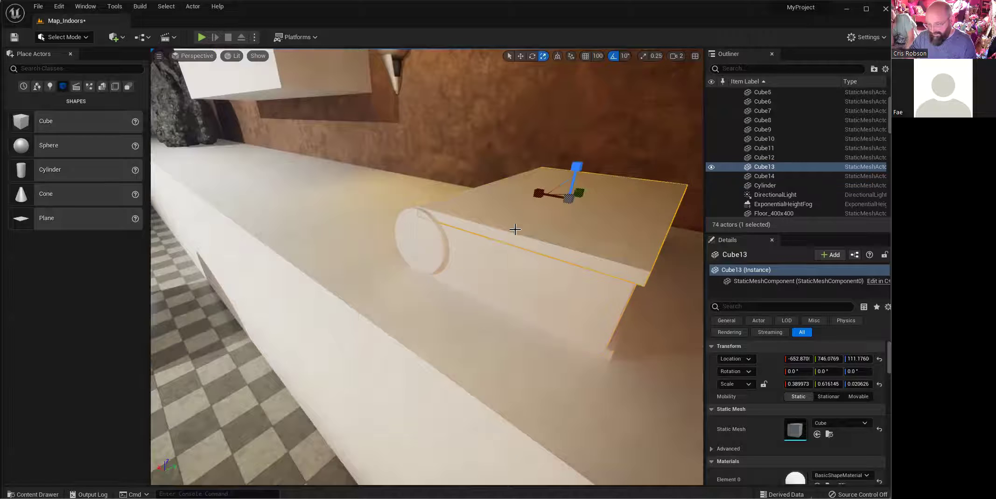
mouse_move(580, 204)
right_down()
mouse_move(476, 219)
mouse_move(587, 189)
right_up()
key(d)
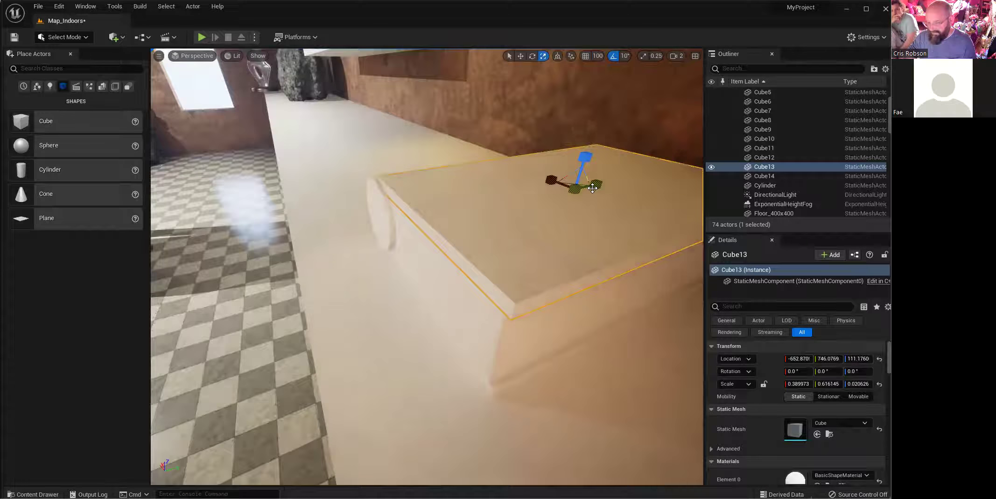
drag(593, 188, 592, 188)
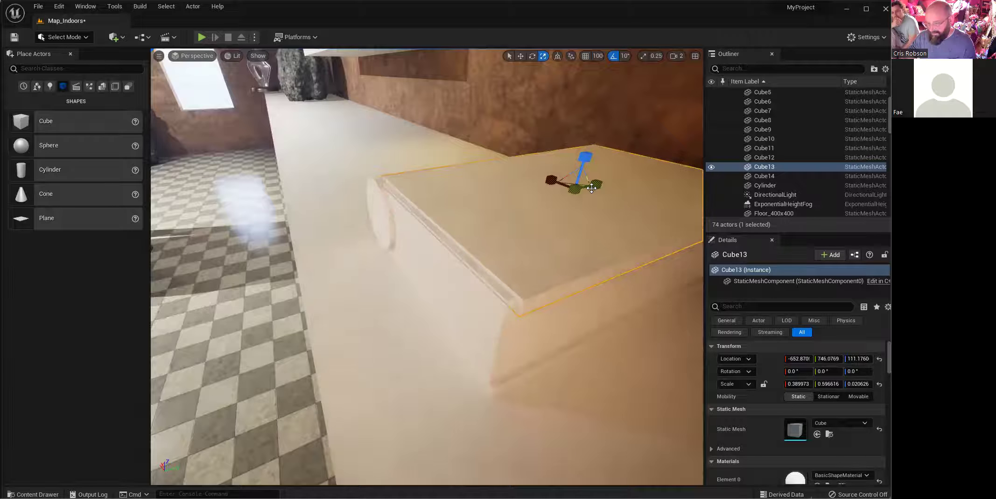
key(ctrl+z)
key(ctrl+z)
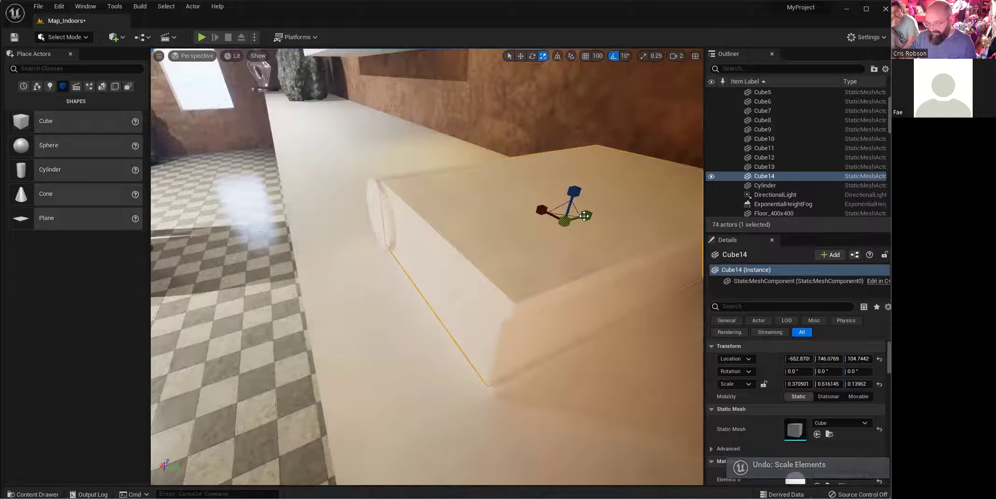
Step: Reduce the page block's Y scale to about 0.60 and adjust the length of the cylinder spine
drag(584, 216, 584, 216)
click(548, 222)
right_drag(349, 251, 685, 264)
right_drag(339, 236, 417, 263)
click(413, 270)
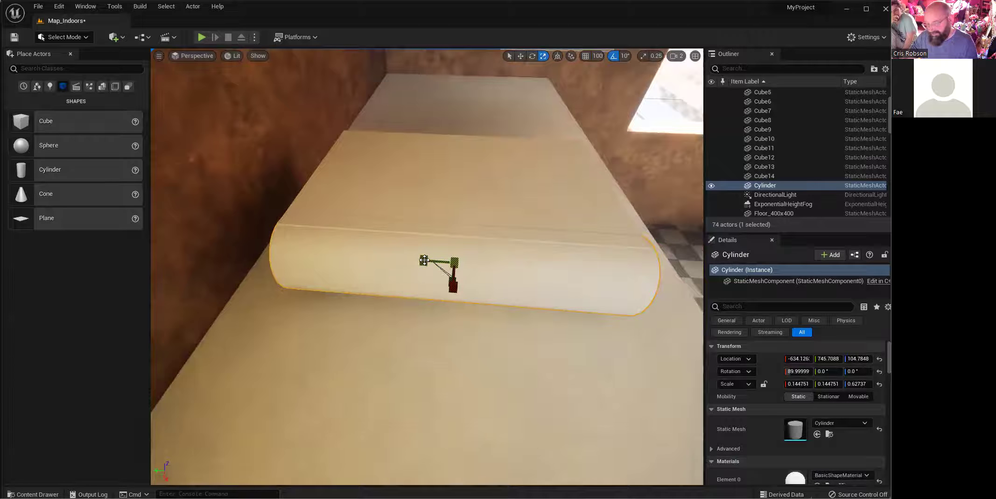
drag(423, 261, 425, 260)
Step: Select the book's two cover slabs and apply the gold metal material M_Metal_Gold to the top cover
key(w)
right_drag(425, 261, 659, 135)
click(636, 117)
right_drag(486, 251, 449, 278)
click(464, 280)
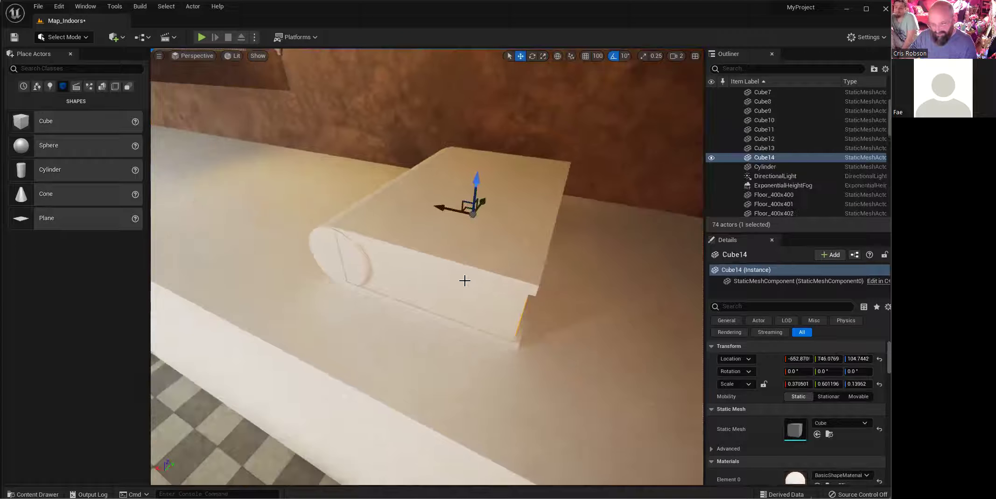
click(481, 254)
ctrl+click(469, 333)
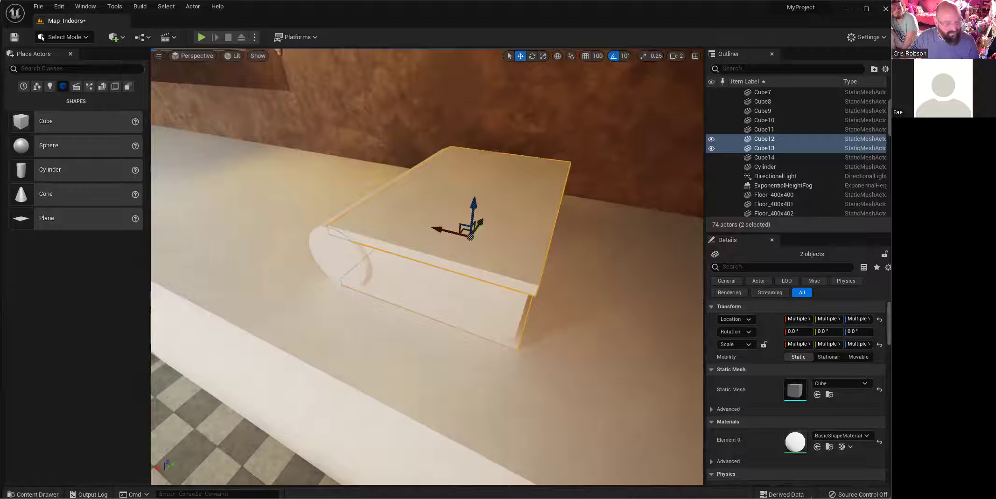
drag(49, 238, 406, 196)
Step: Apply M_Metal_Gold to the book's cylinder spine and bottom cover slab
drag(89, 318, 309, 261)
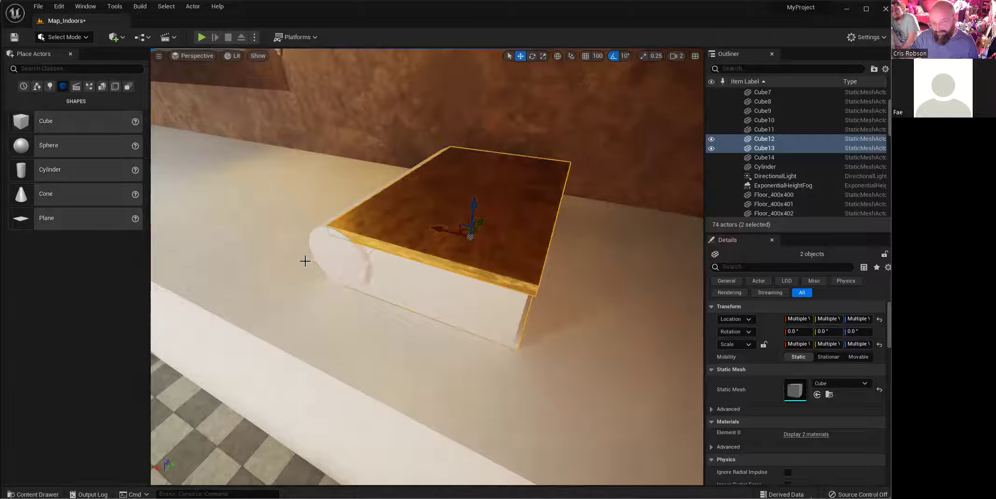
click(447, 322)
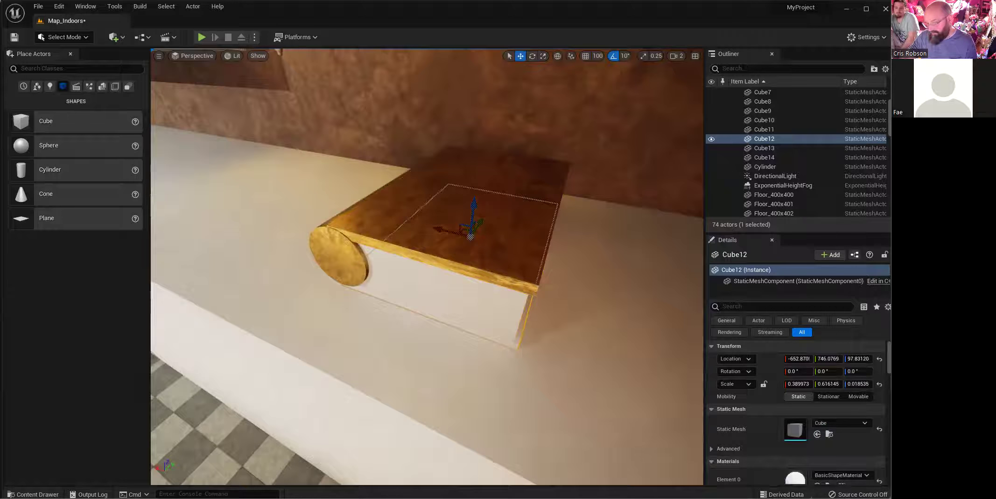
mouse_move(404, 290)
right_down()
mouse_move(474, 290)
mouse_move(404, 290)
right_up()
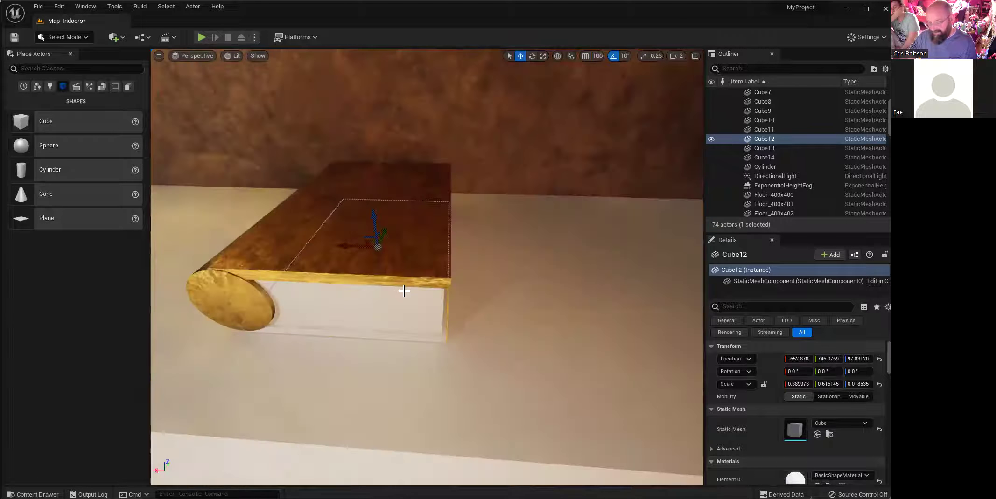
drag(158, 315, 795, 473)
mouse_move(356, 336)
right_down()
mouse_move(420, 336)
mouse_move(373, 350)
mouse_move(356, 336)
right_up()
Step: Select both covers, the page block and the spine, and group them as one book
alt+drag(356, 335, 361, 336)
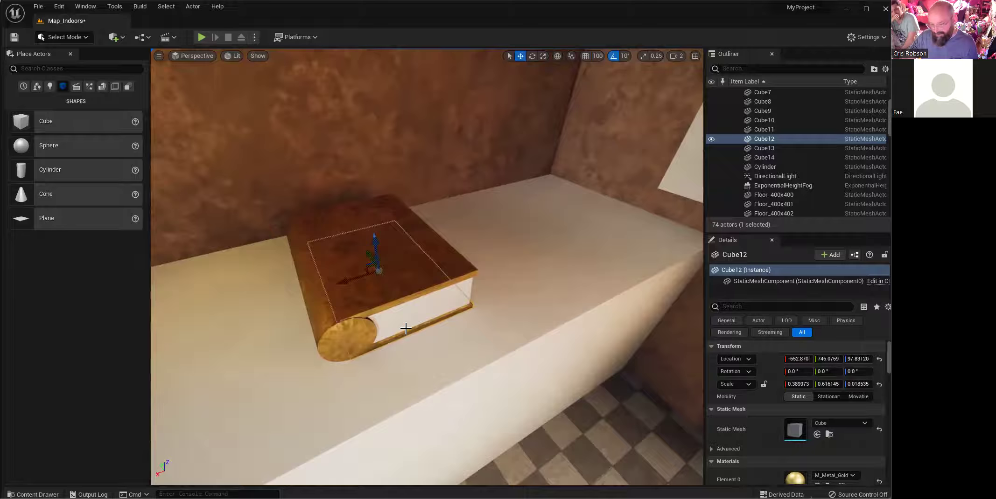
shift+click(404, 309)
shift+click(398, 286)
shift+click(341, 331)
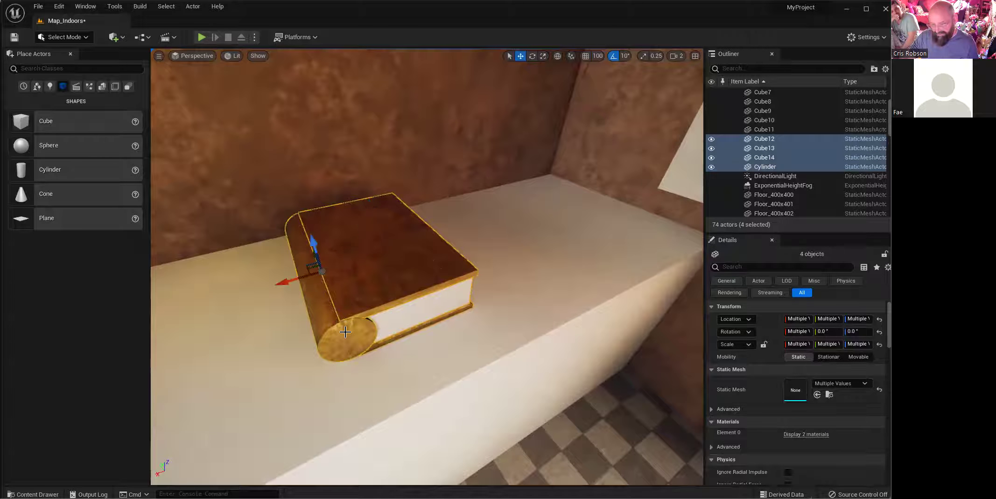
right_drag(428, 332, 245, 325)
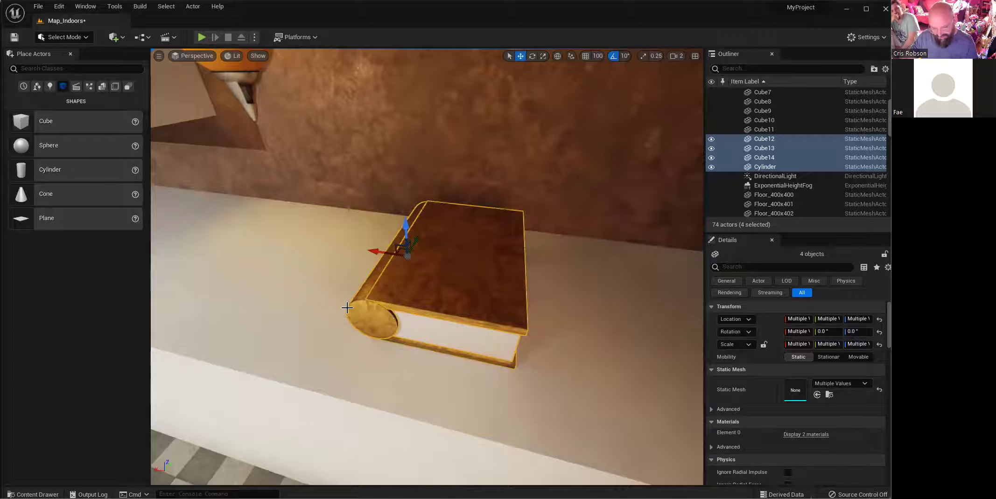
key(ctrl+g)
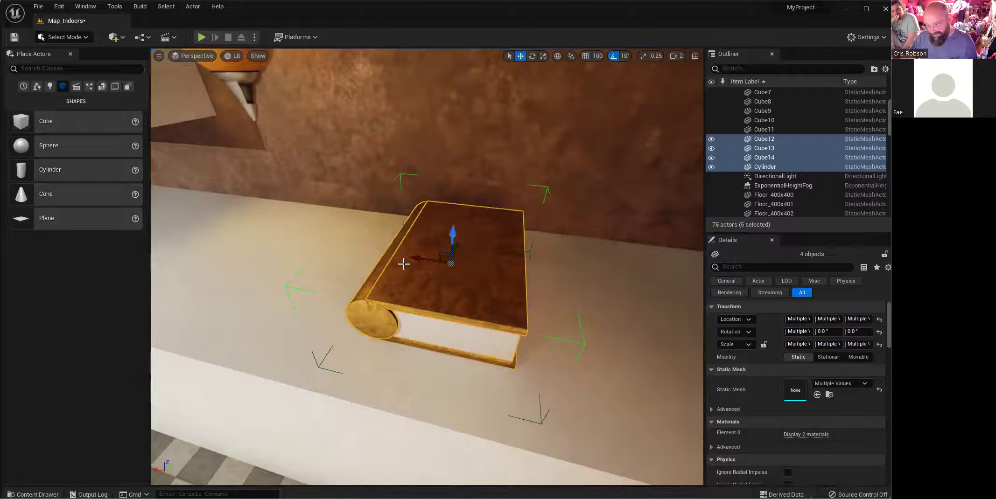
Step: Reposition the grouped book on the counter and make two rotated duplicates, one beside it and one stacked on the first duplicate
drag(450, 261, 573, 281)
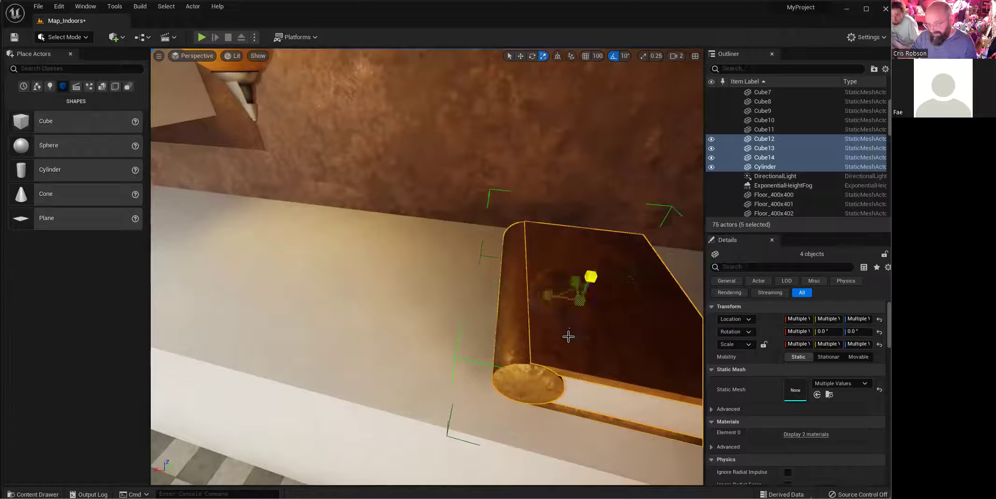
key(e)
drag(566, 327, 337, 251)
key(w)
key(e)
drag(360, 295, 423, 297)
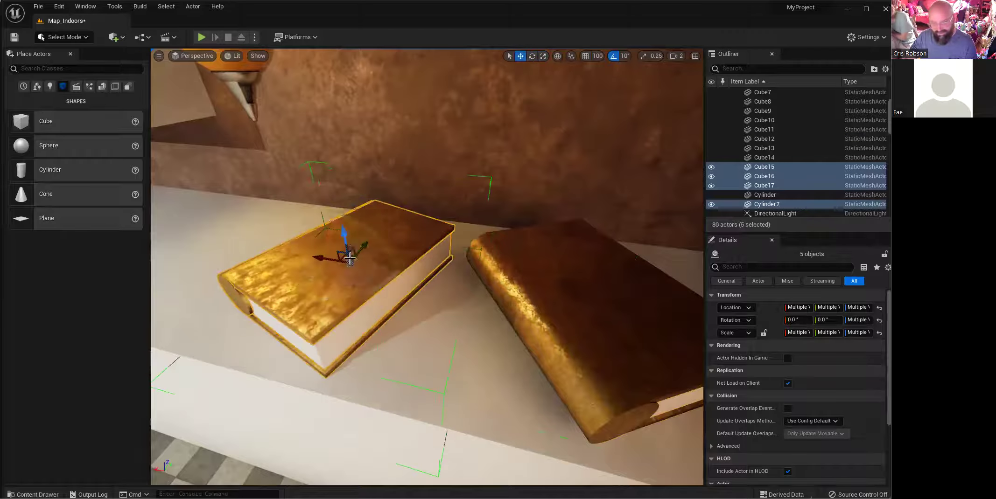
alt+drag(346, 241, 339, 177)
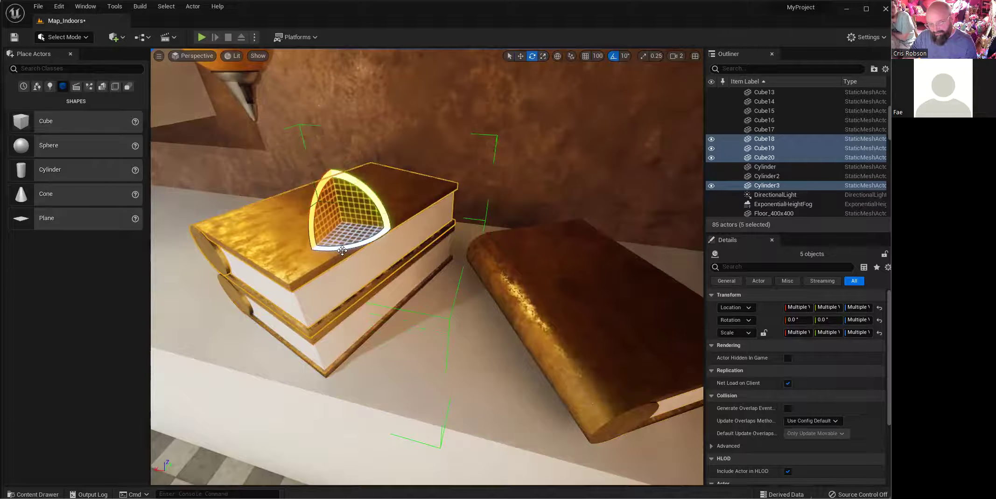
drag(339, 247, 375, 248)
Step: Place a new cylinder on the checkered floor near the wall opening and set its X and Y scale to 0.2
key(s)
right_drag(375, 248, 350, 252)
key(s)
key(s)
right_drag(438, 255, 425, 243)
right_drag(354, 213, 367, 268)
drag(21, 170, 378, 369)
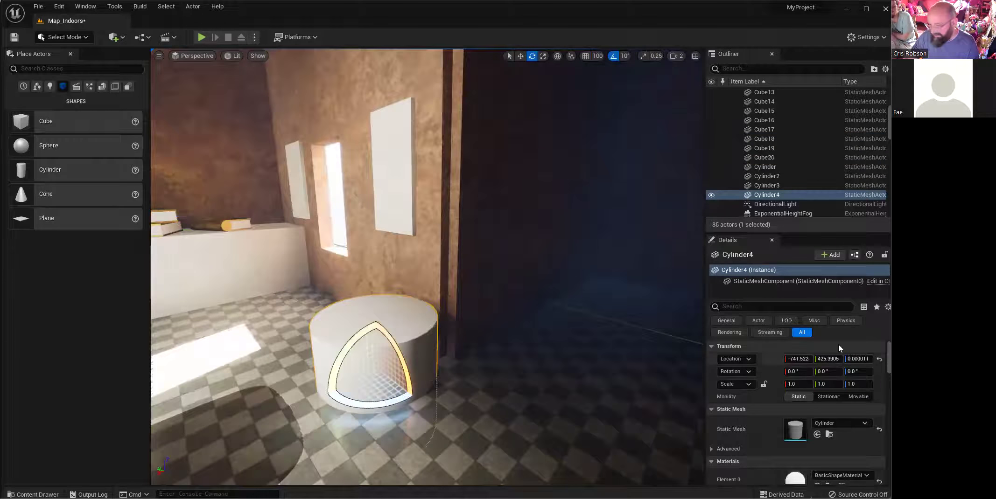
click(787, 384)
text(0.2)
key(Tab)
text(0.2)
key(Tab)
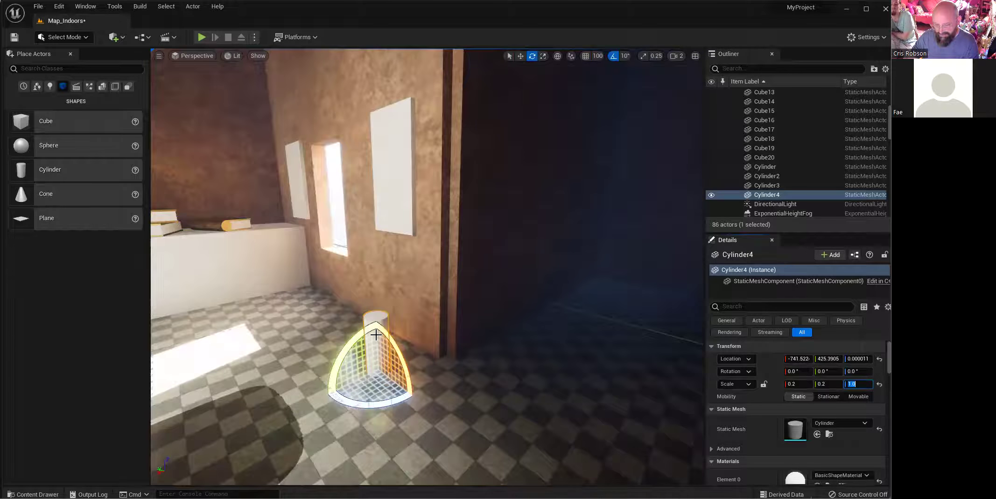
Step: Stretch the cylinder to a Z scale of about 5.61 and move it against the wall edge as a vertical pole
scroll(381, 401, down, 2)
key(r)
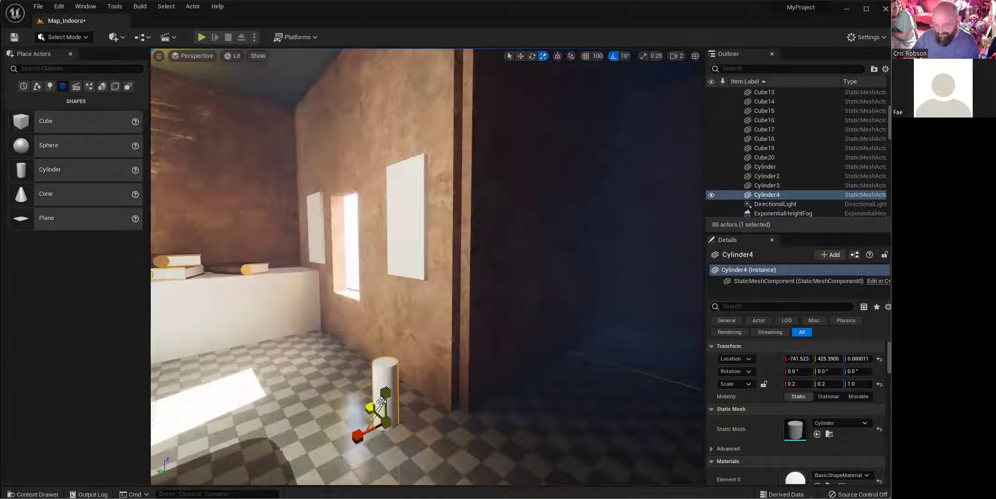
drag(386, 392, 408, 249)
key(w)
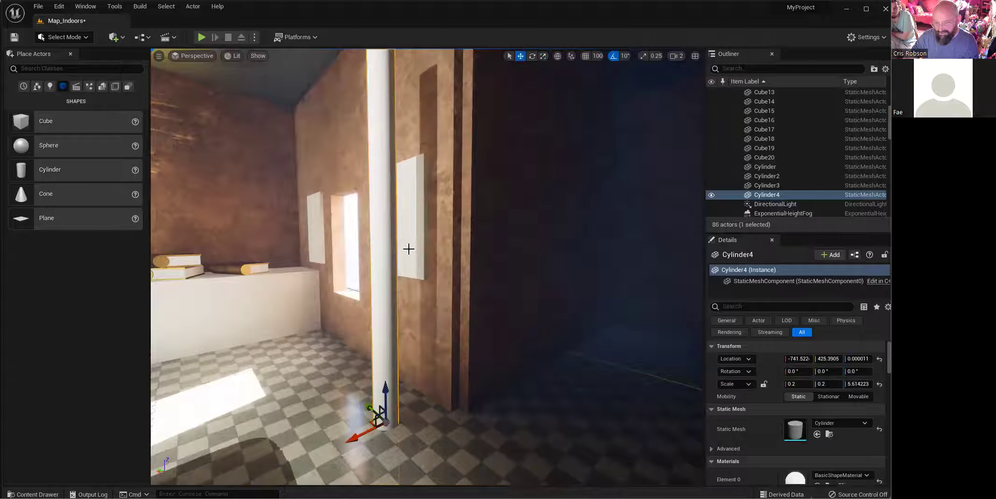
drag(388, 395, 368, 266)
drag(354, 298, 380, 289)
right_drag(381, 289, 357, 274)
drag(347, 272, 405, 276)
Step: Thin the pole by setting its X and Y scale to 0.1
click(789, 383)
text(0.1)
key(Tab)
text(0.1)
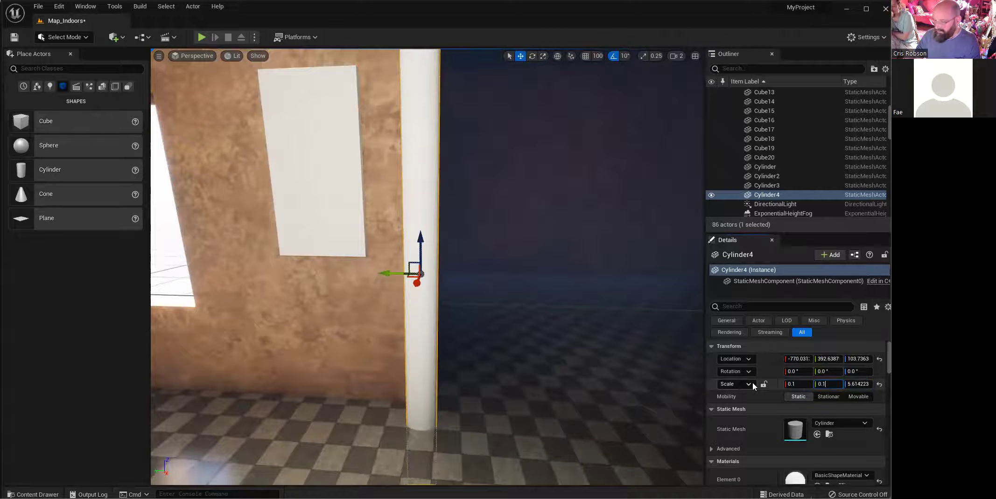
key(Tab)
Step: Duplicate the pole upward, set the copy's X and Y scale to 0.15 and shorten its Z scale to about 0.25 as a collar
right_drag(504, 273, 443, 280)
key(w)
right_drag(423, 241, 312, 292)
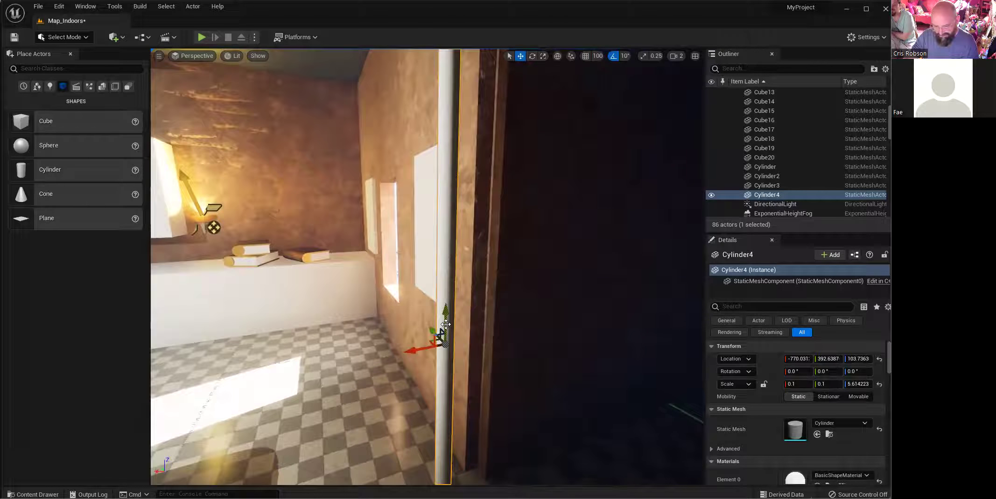
alt+drag(445, 323, 451, 264)
key(r)
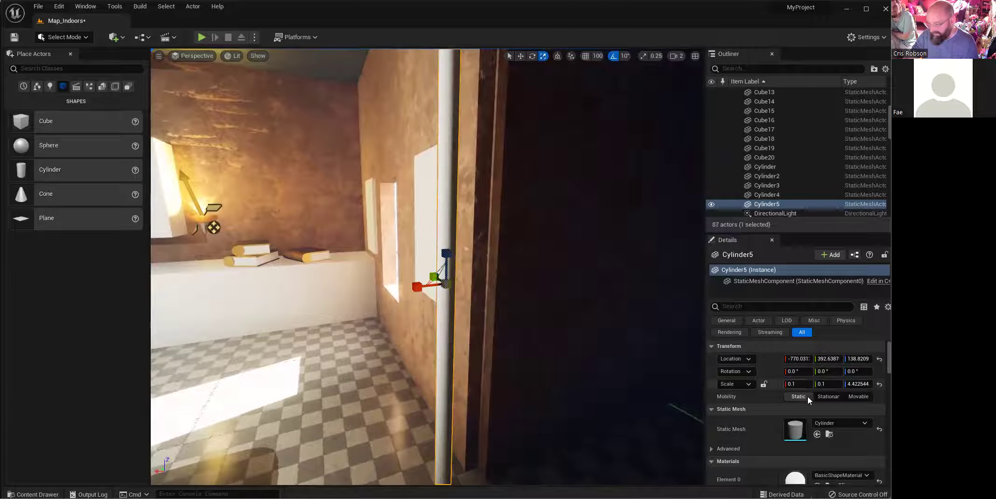
click(801, 384)
text(0.15)
key(Tab)
text(0.15)
key(Tab)
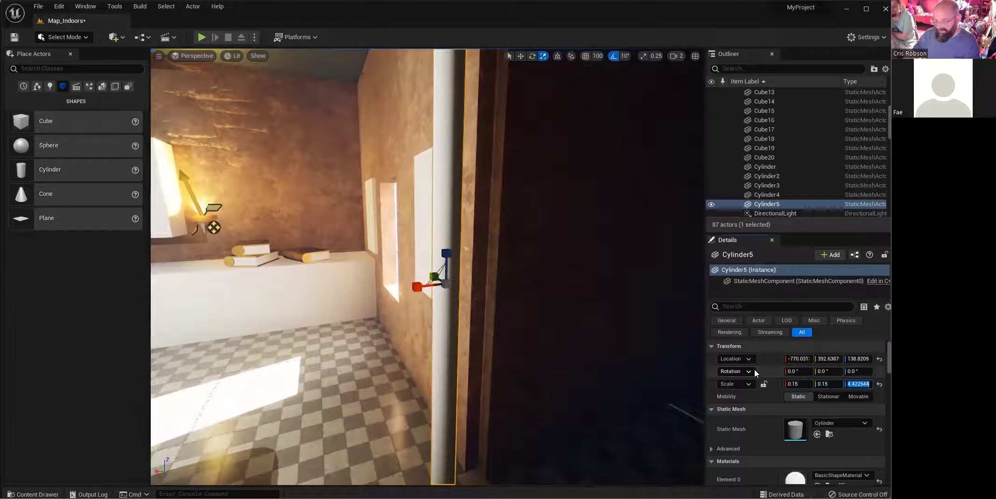
drag(447, 259, 447, 401)
drag(447, 285, 447, 296)
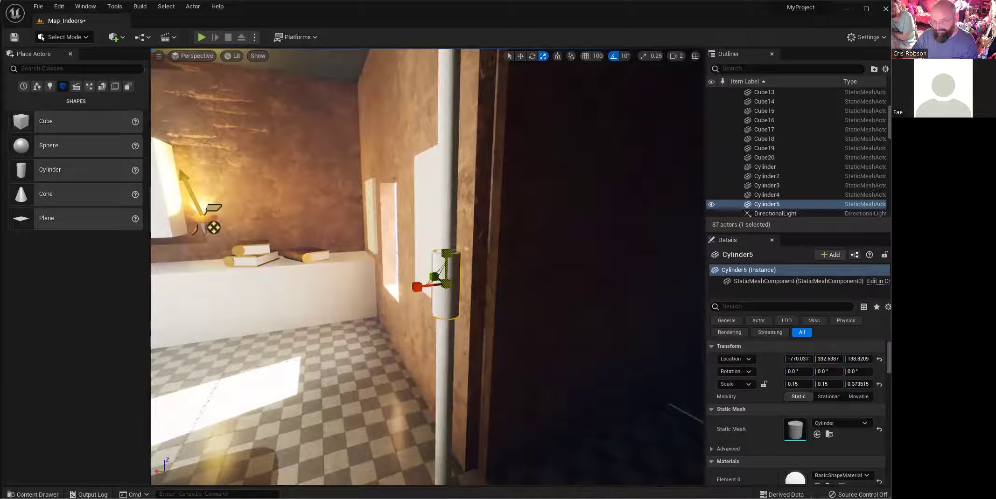
Step: Duplicate the collar and raise the copy to the pole's upper end at the ceiling
right_drag(412, 270, 436, 311)
key(w)
drag(420, 216, 425, 150)
right_drag(425, 150, 434, 171)
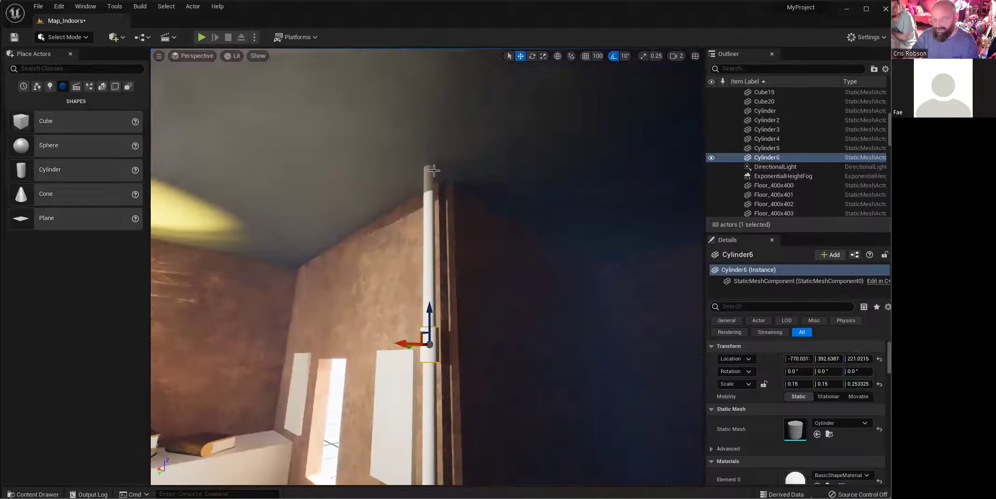
drag(428, 319, 418, 153)
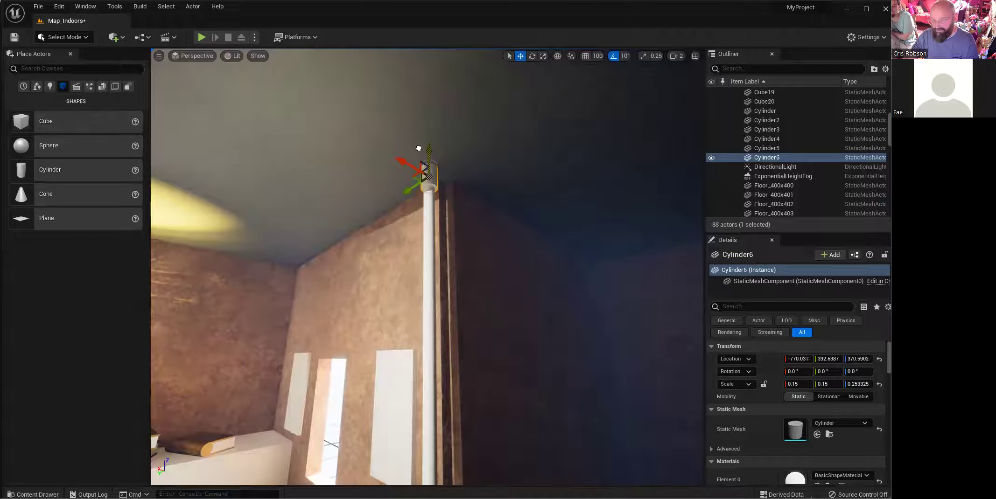
Step: Duplicate the ceiling collar, flatten the copy to a Z scale of about 0.062 and widen it to about 0.40 as a flange
right_drag(428, 177, 458, 190)
key(w)
key(w)
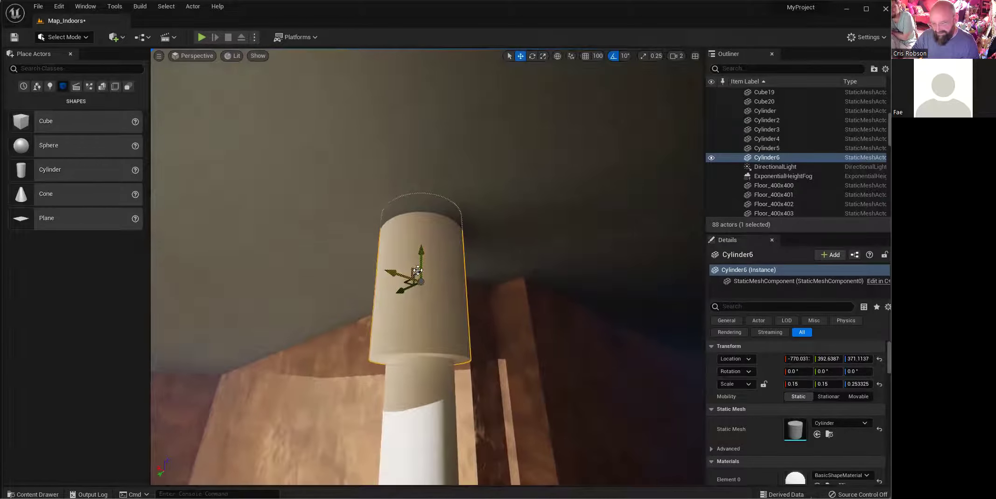
mouse_move(418, 274)
alt+mouse_down()
mouse_move(425, 240)
mouse_move(425, 265)
alt+mouse_up()
key(e)
key(r)
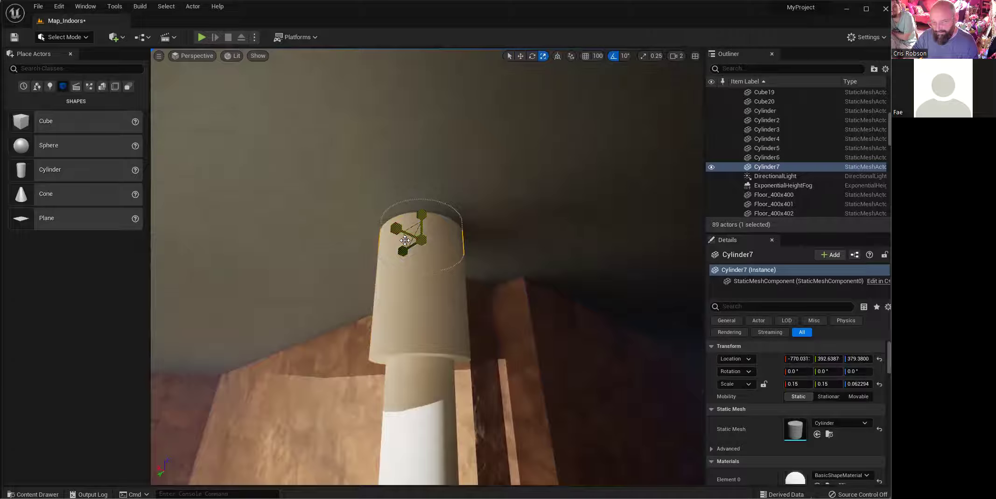
drag(404, 237, 364, 237)
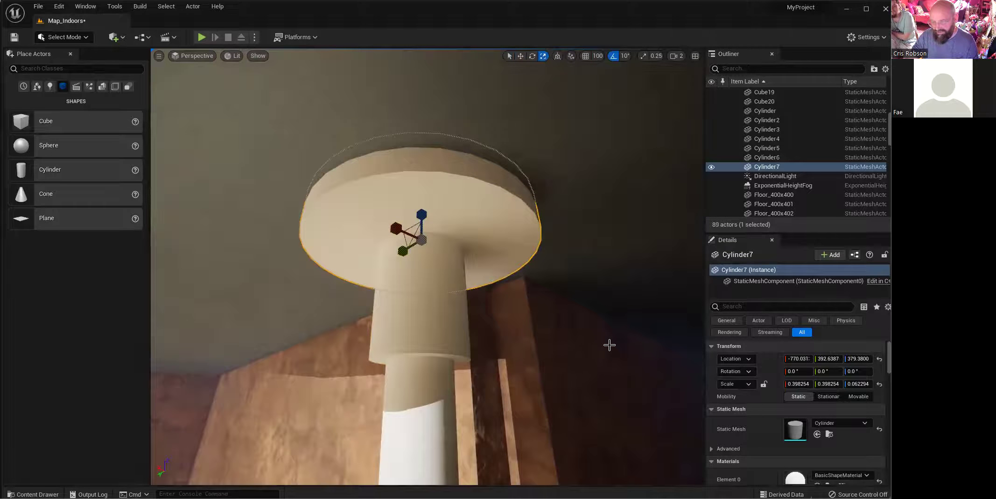
Step: Place a new cylinder at the ceiling flange and set its scale to 0.025 on all three axes as a bolt
click(577, 266)
mouse_move(576, 267)
right_down()
mouse_move(537, 294)
mouse_move(551, 313)
mouse_move(509, 252)
mouse_move(576, 266)
right_up()
key(s)
key(w)
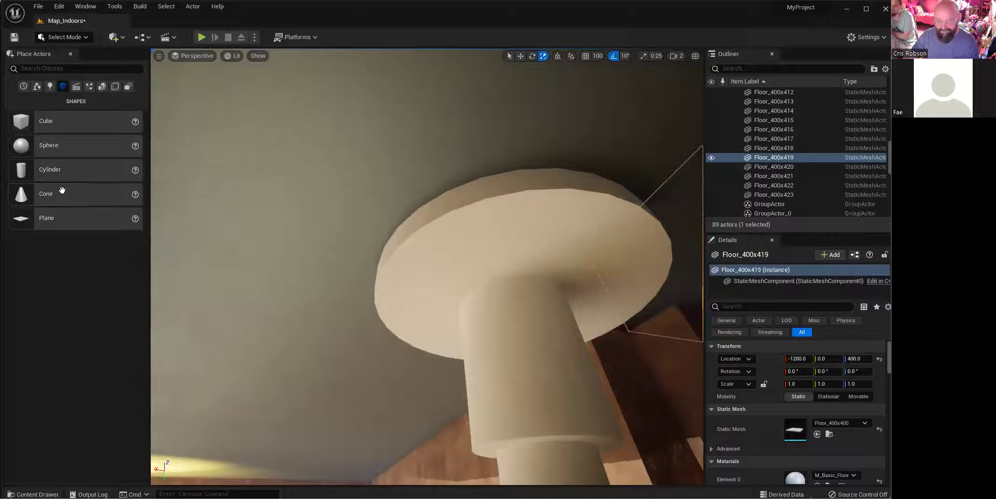
drag(24, 169, 430, 255)
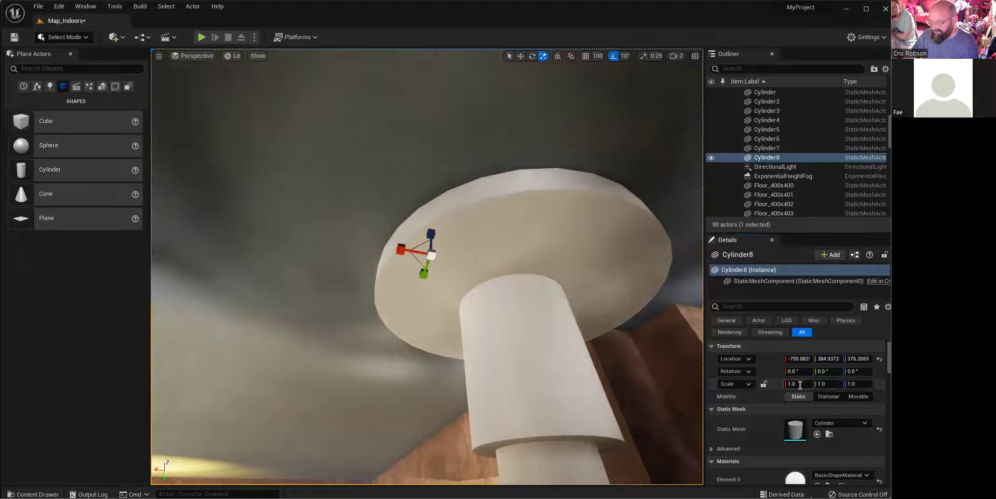
text(.2)
key(Return)
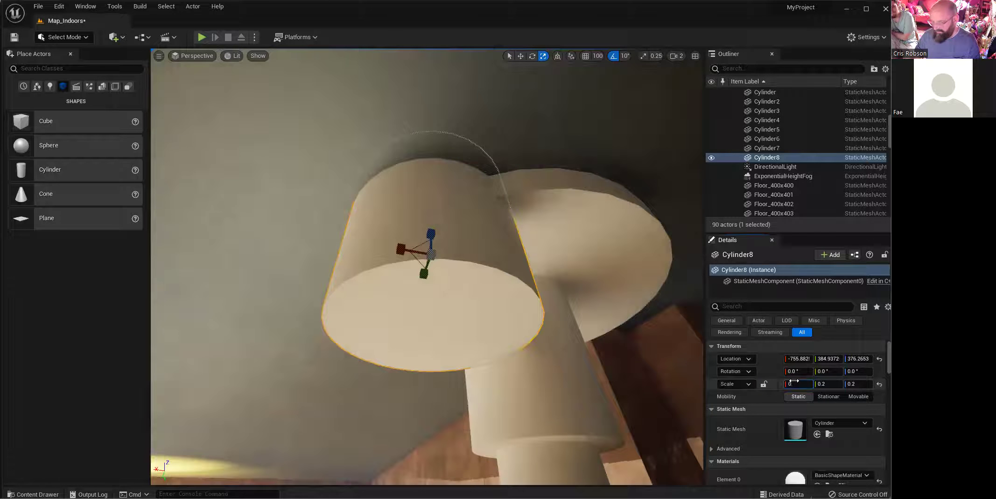
text(25)
key(Tab)
text(0.025)
key(Tab)
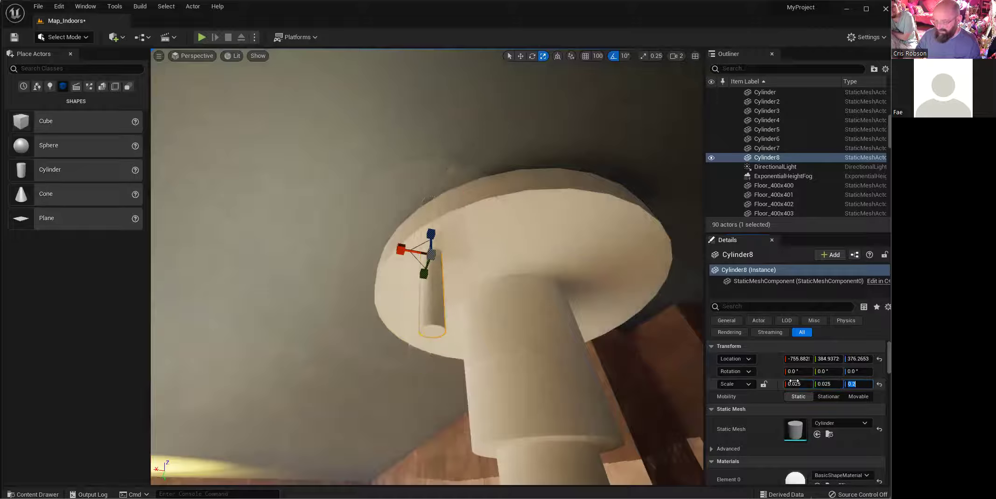
text(5)
key(Return)
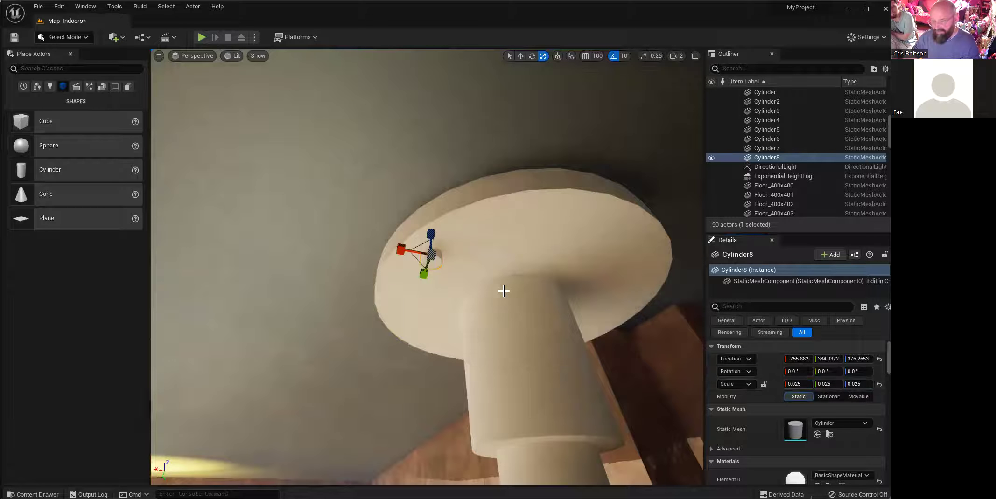
Step: Move the small bolt to the underside of the flange's rim and duplicate it to the opposite side
key(f)
key(w)
drag(442, 249, 405, 290)
right_drag(487, 294, 528, 310)
key(s)
mouse_move(381, 320)
right_down()
mouse_move(405, 280)
mouse_move(391, 285)
mouse_move(400, 277)
mouse_move(381, 320)
right_up()
key(w)
alt+drag(329, 332, 594, 274)
Step: Duplicate both bolts together along the rim, and add a copy of the first bolt on its other side
ctrl+click(351, 334)
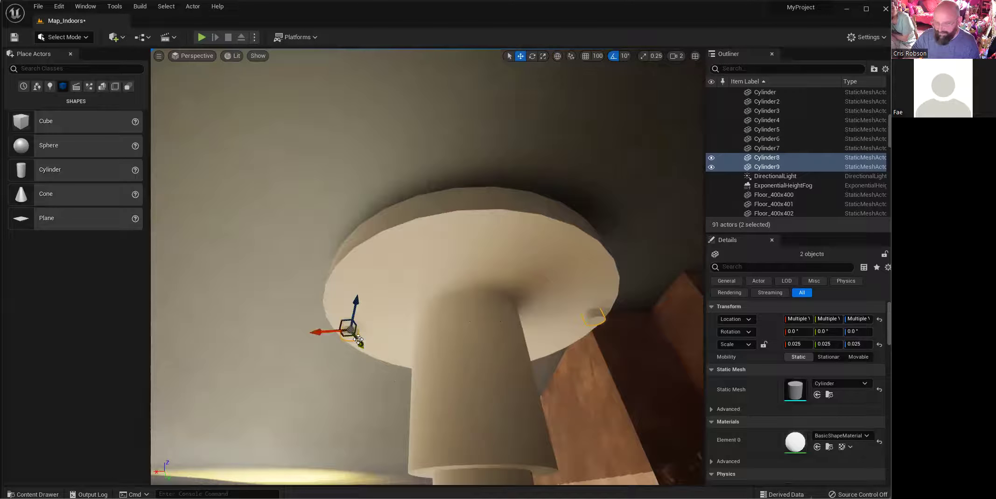
alt+drag(359, 345, 598, 294)
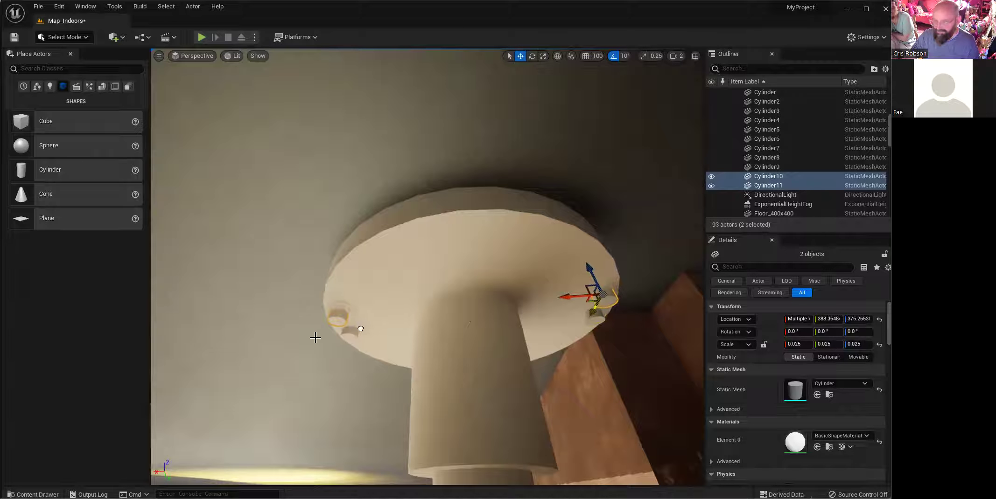
click(300, 349)
right_drag(299, 349, 457, 340)
right_drag(330, 323, 422, 212)
click(405, 197)
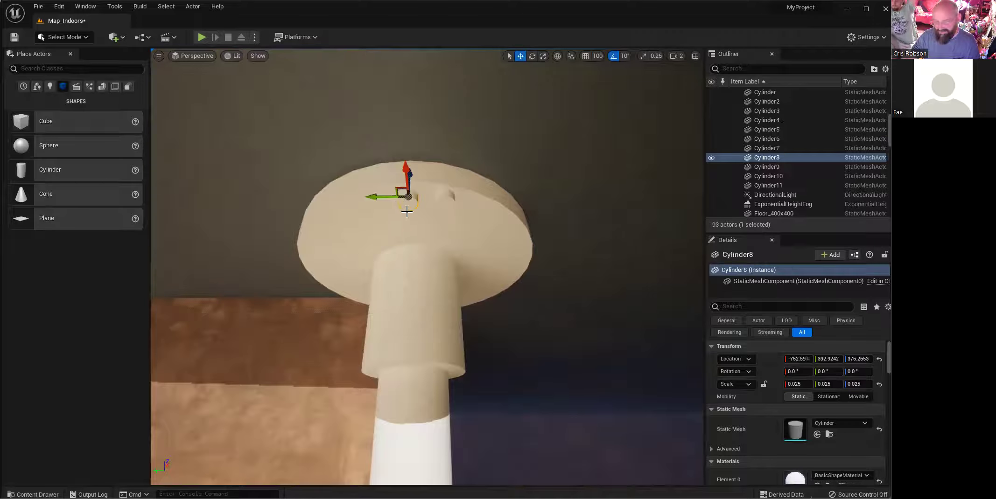
alt+drag(380, 197, 351, 201)
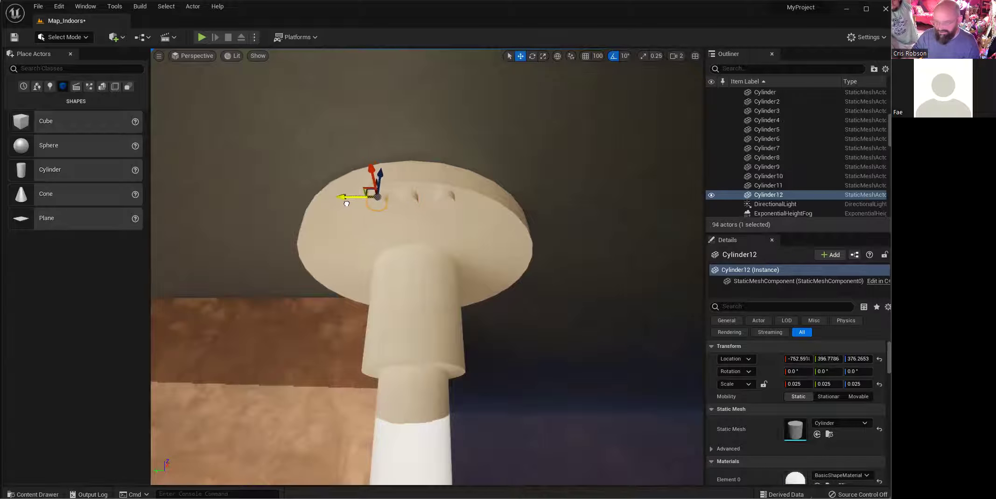
Step: Duplicate the bolt on the near side of the flange's rim, placing the copy right beside it
right_drag(364, 270, 441, 296)
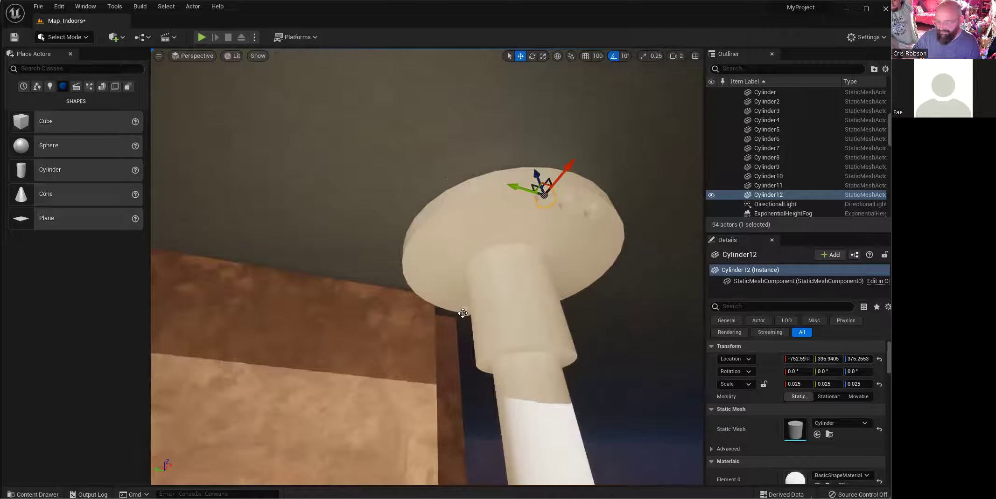
click(462, 313)
alt+drag(453, 304, 428, 301)
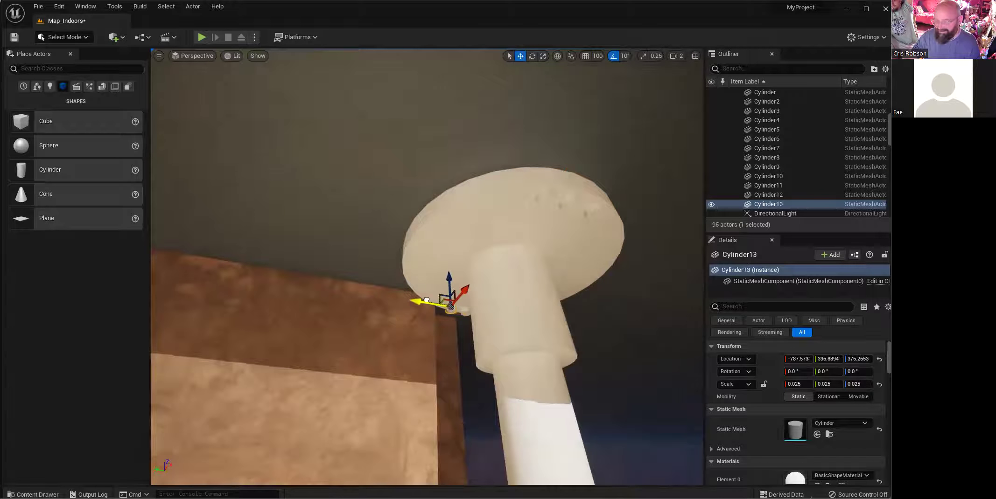
Step: Duplicate the ceiling collar and lower the copy along the vertical pipe to a height of about 259 as a coupling
click(606, 289)
right_drag(606, 289, 480, 336)
right_drag(518, 201, 444, 167)
click(415, 154)
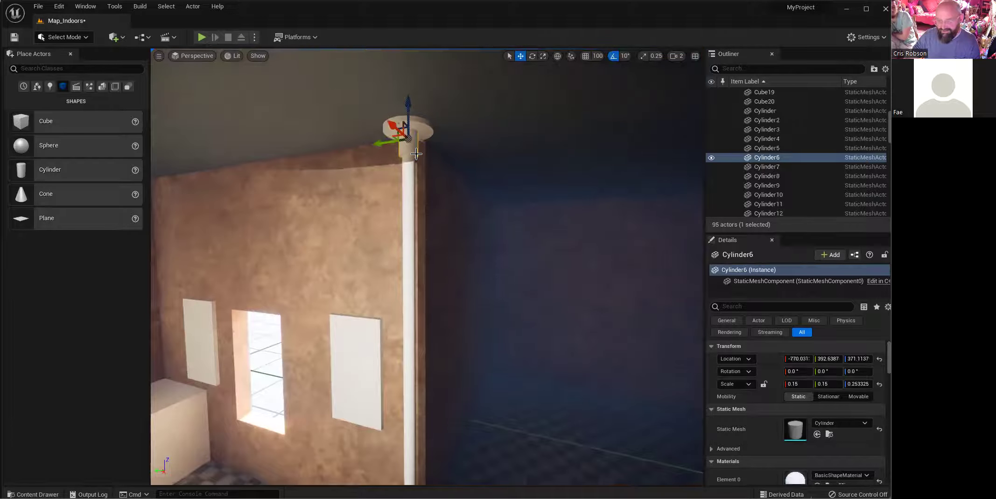
alt+drag(404, 127, 401, 252)
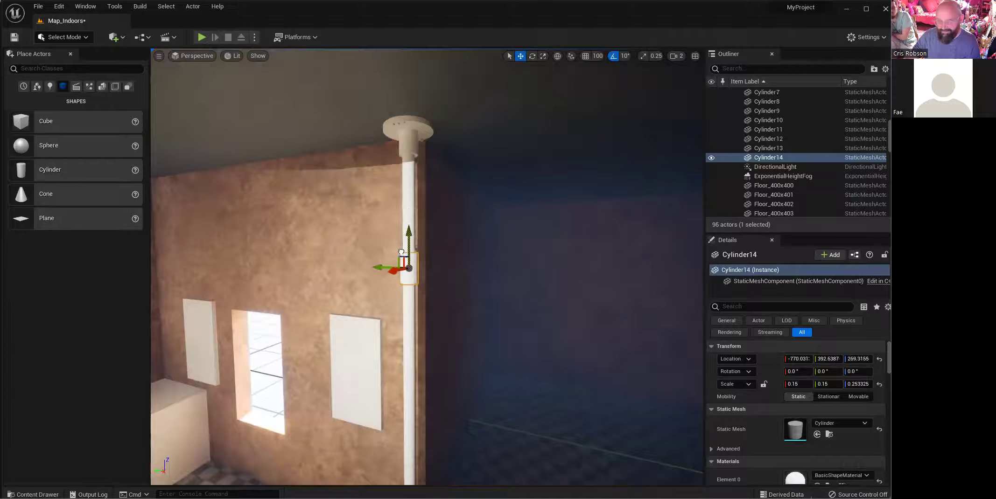
Step: Duplicate the coupling, rotated 90° to horizontal, and offset the copy along the window wall as a side branch
right_drag(409, 269, 415, 290)
key(r)
key(e)
alt+drag(420, 247, 365, 289)
key(w)
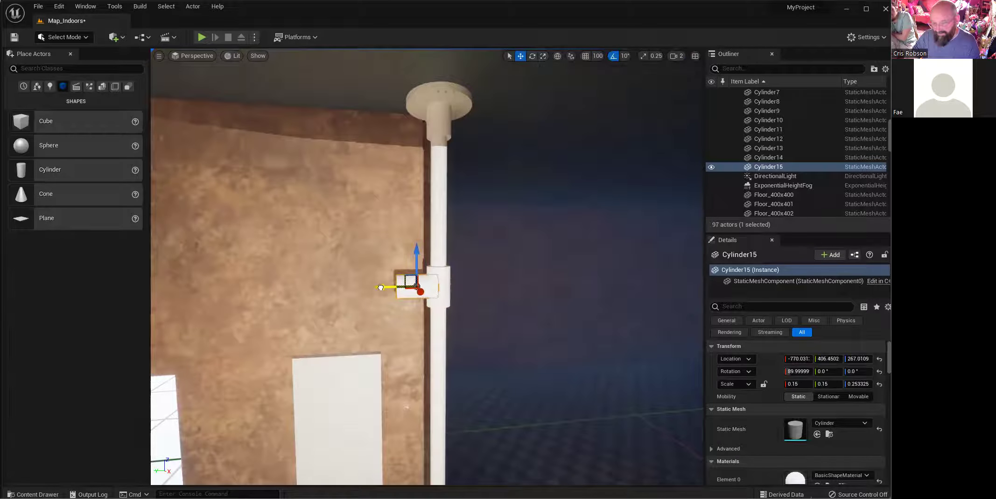
Step: Duplicate the vertical pipe, rotate the copy 90° to horizontal and line it up with the side branch along the window wall
right_drag(453, 292, 439, 328)
click(454, 245)
alt+drag(444, 339, 358, 138)
key(w)
right_drag(358, 138, 318, 132)
right_drag(358, 233, 284, 221)
right_drag(349, 226, 386, 221)
Step: Shorten the horizontal pipe to a Z scale of about 3.87 and slide it to span from the coupling to the room corner
key(r)
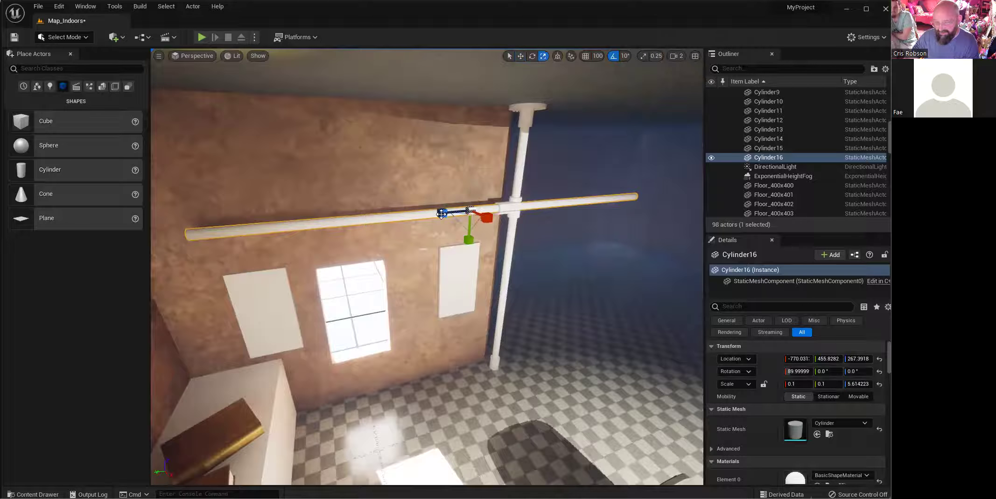
drag(448, 213, 331, 219)
key(w)
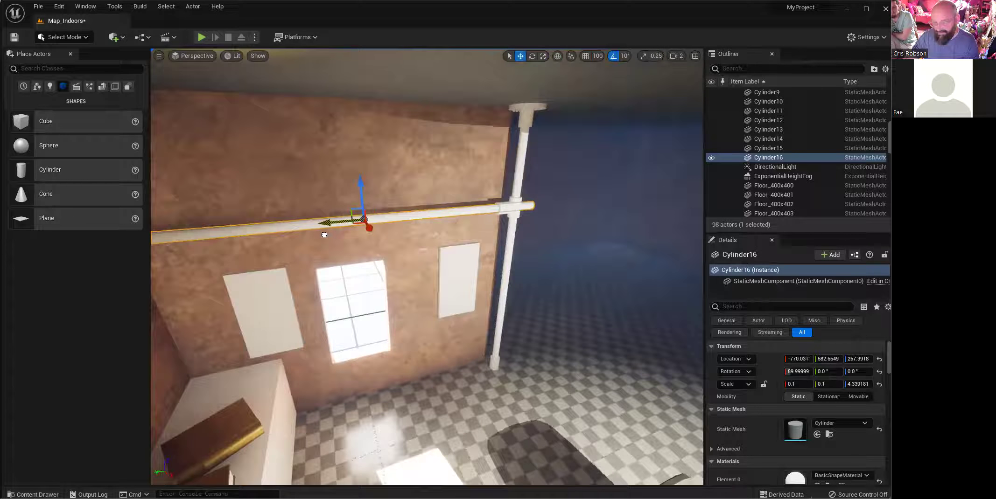
right_drag(325, 233, 280, 243)
right_drag(433, 211, 433, 211)
key(r)
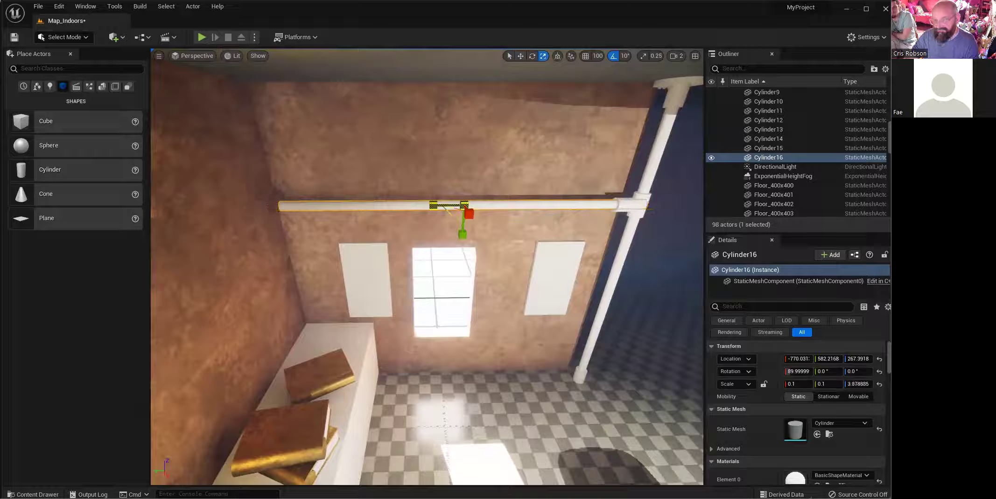
key(w)
drag(436, 205, 428, 205)
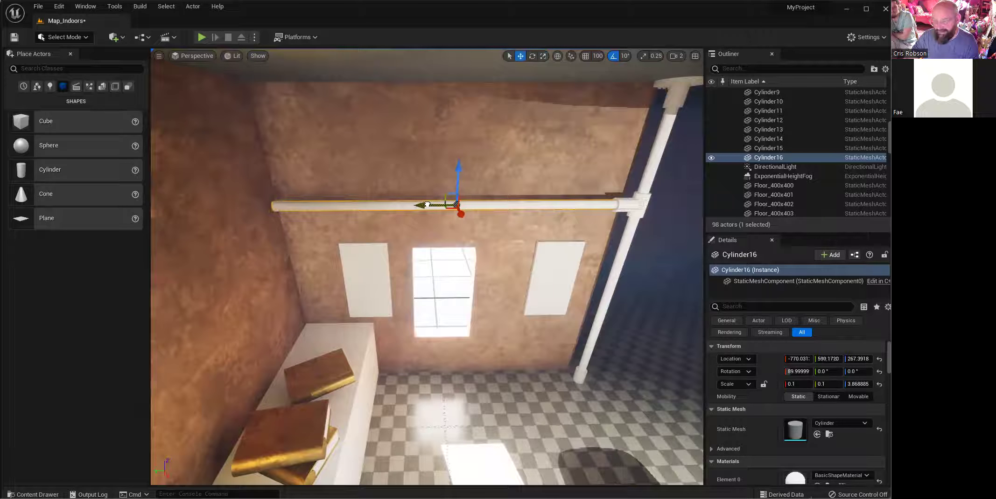
Step: Duplicate the side branch collar to the far end of the horizontal pipe at the room corner
click(623, 207)
alt+drag(600, 205, 255, 227)
click(645, 340)
mouse_move(645, 340)
right_down()
mouse_move(667, 337)
mouse_move(685, 304)
mouse_move(653, 294)
mouse_move(682, 300)
mouse_move(676, 326)
mouse_move(690, 324)
mouse_move(686, 299)
mouse_move(638, 339)
right_up()
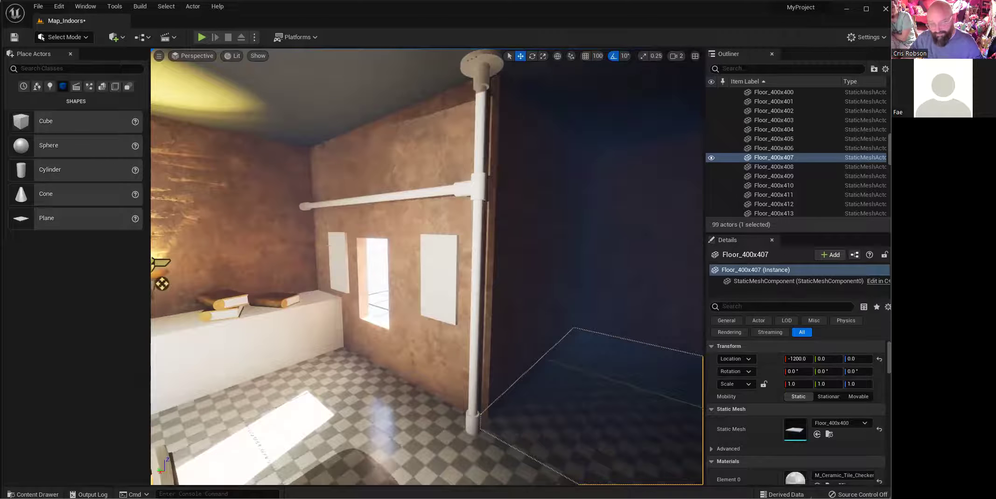
Step: Place SM_Shelf from the StarterContent Props folder on the window wall above the horizontal pipe
key(alt+Tab)
click(63, 248)
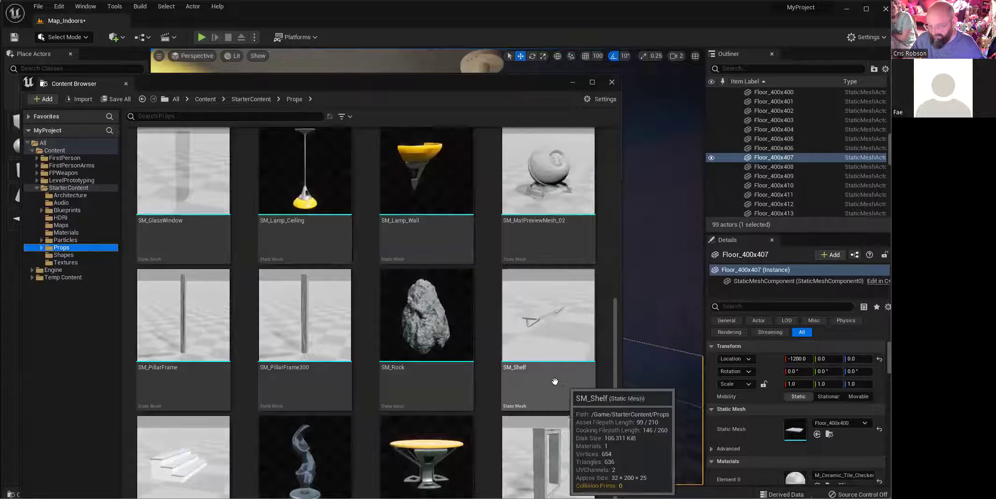
scroll(554, 382, up, 5)
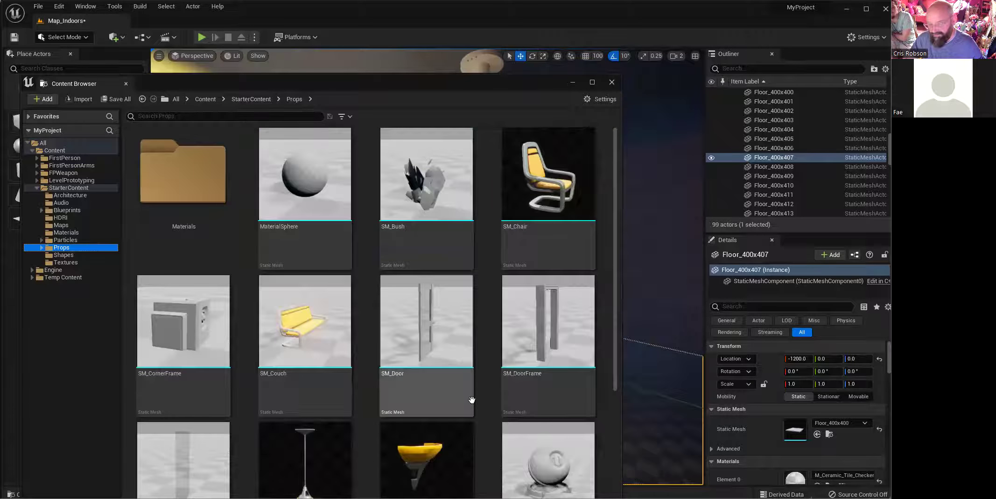
scroll(470, 400, down, 2)
scroll(471, 397, down, 3)
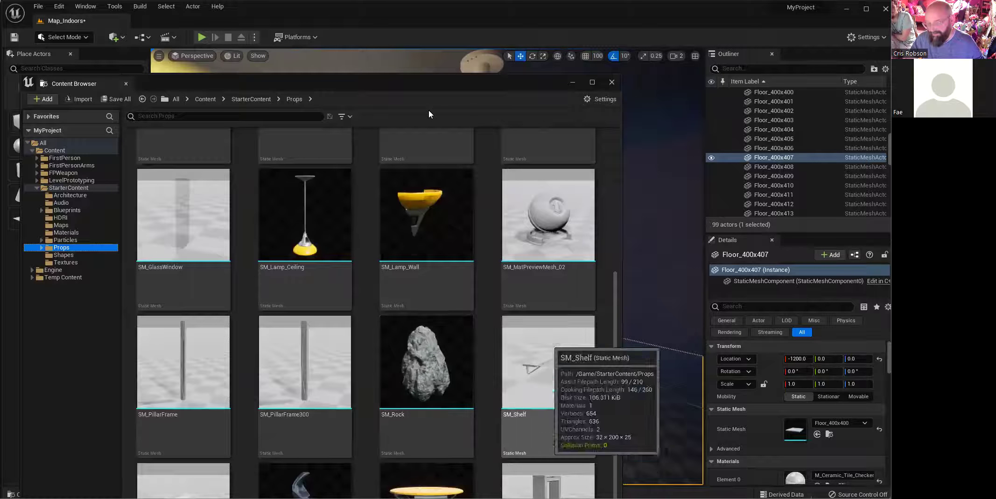
drag(418, 85, 0, 48)
drag(101, 329, 383, 176)
right_drag(350, 265, 350, 294)
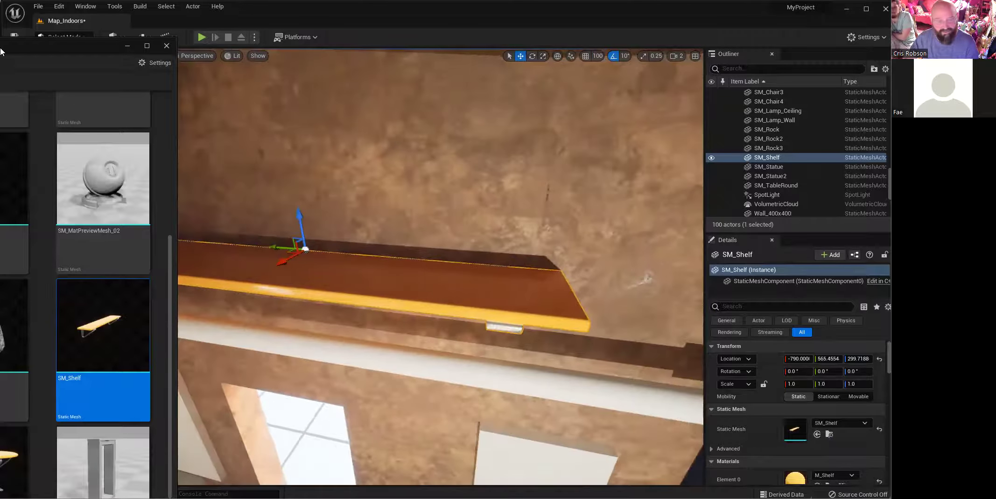
Step: Add a cylinder on the shelf, set its scale to 0.2 on all three axes and raise it onto the board
drag(33, 173, 491, 276)
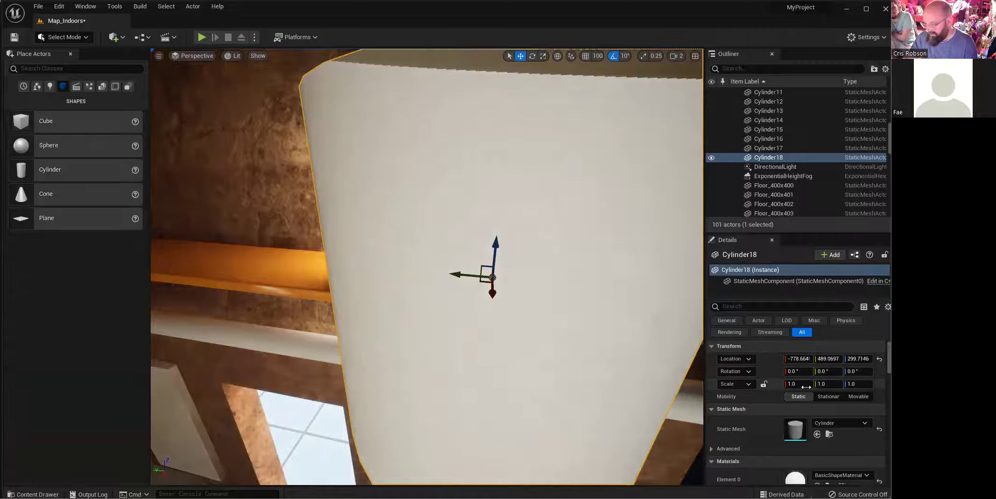
drag(799, 381, 796, 383)
text(0.2)
key(Tab)
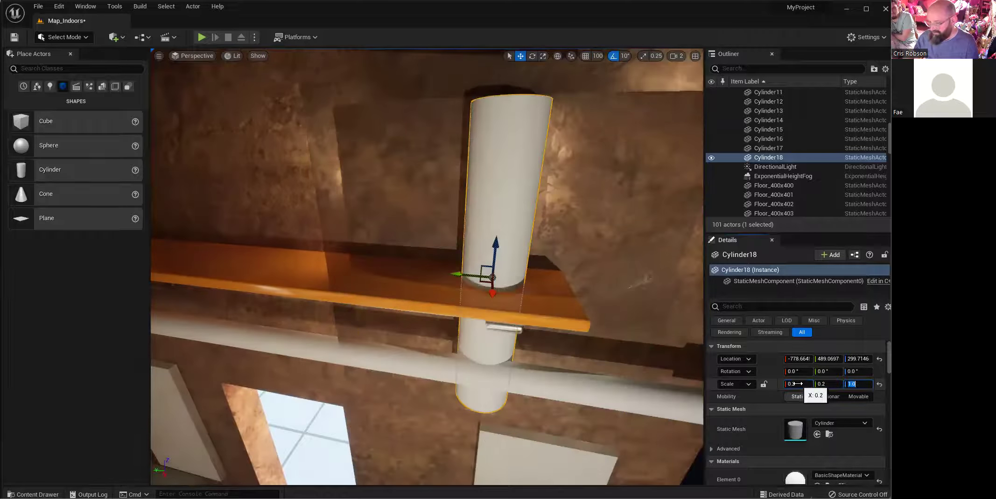
text(0.2)
key(Return)
drag(494, 247, 504, 223)
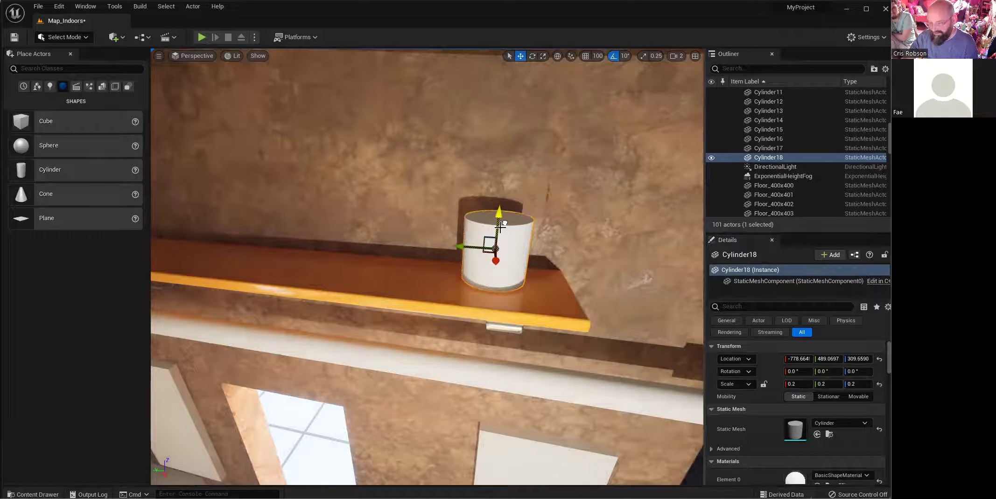
Step: Duplicate the small cylinder into a row of five along the shelf and stack a sixth on top
drag(487, 253, 226, 248)
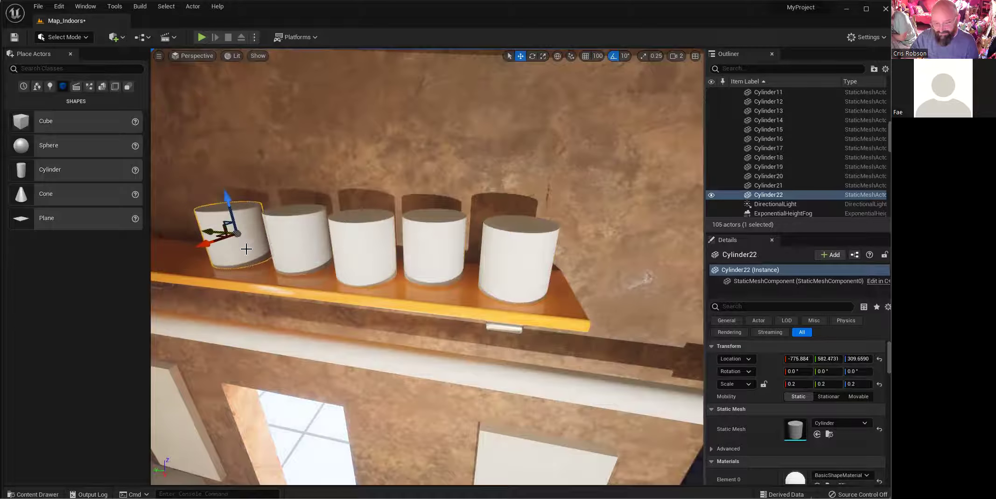
right_drag(281, 245, 336, 243)
drag(359, 253, 430, 176)
drag(494, 258, 555, 336)
right_drag(427, 266, 373, 233)
right_drag(586, 112, 564, 196)
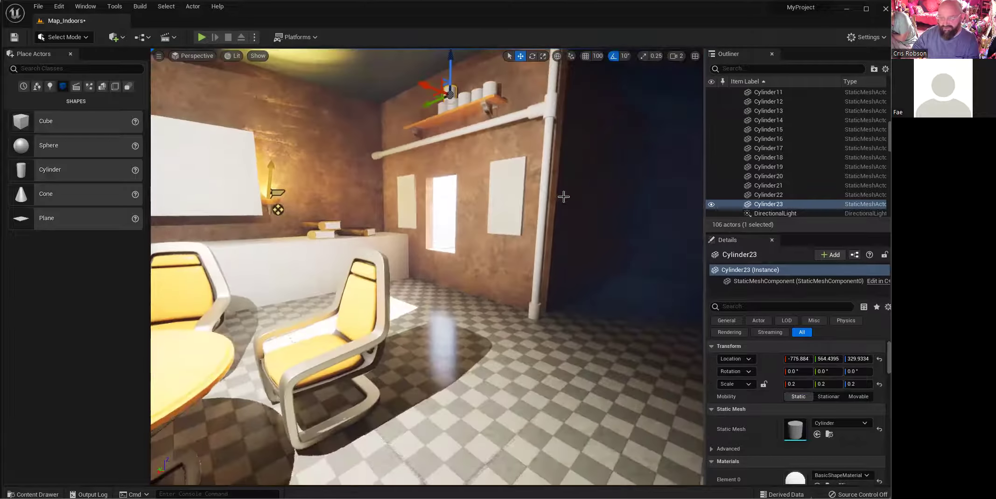
Step: Raise the camera speed to 3 and examine the furnished corner with its table, counter, books, shelf and pipework
click(441, 211)
right_drag(441, 212, 365, 208)
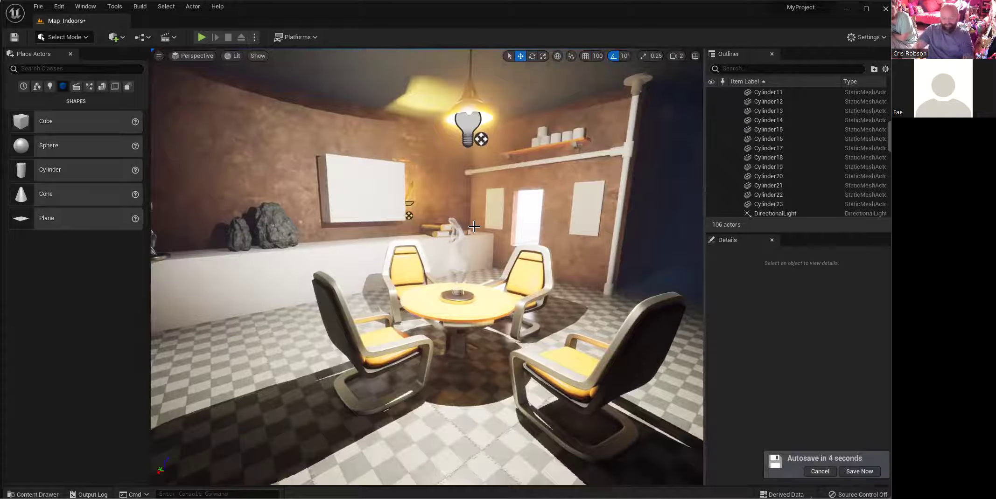
click(676, 56)
mouse_move(427, 267)
right_down()
mouse_move(494, 266)
mouse_move(387, 267)
mouse_move(546, 275)
right_up()
key(d)
key(w)
key(w)
right_drag(420, 165, 462, 255)
key(w)
key(w)
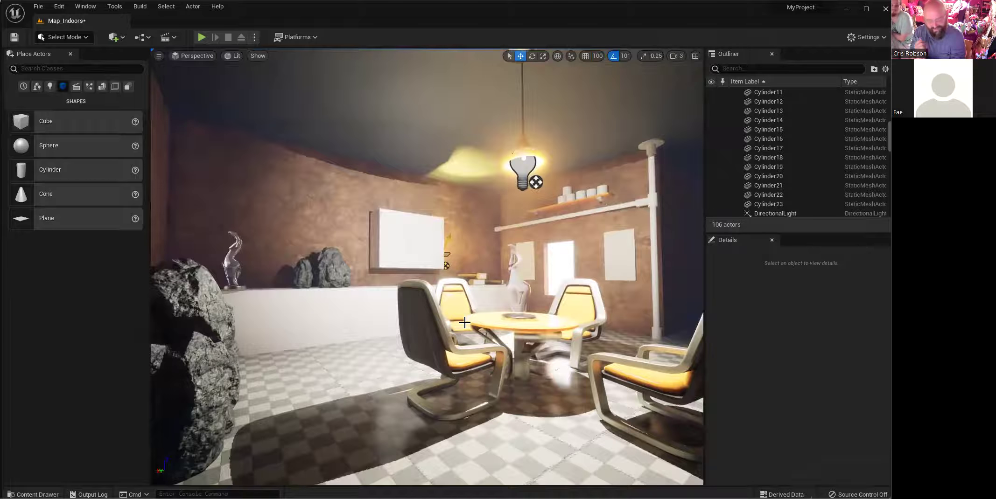
right_drag(440, 317, 415, 287)
key(w)
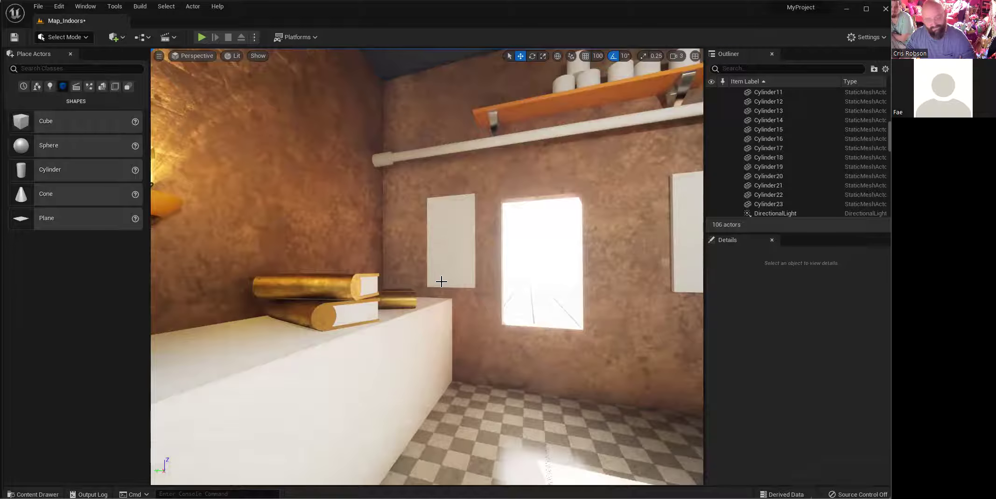
mouse_move(449, 303)
right_down()
mouse_move(423, 298)
mouse_move(421, 285)
mouse_move(436, 284)
mouse_move(398, 297)
mouse_move(438, 295)
mouse_move(382, 297)
mouse_move(303, 283)
mouse_move(448, 297)
mouse_move(432, 299)
right_up()
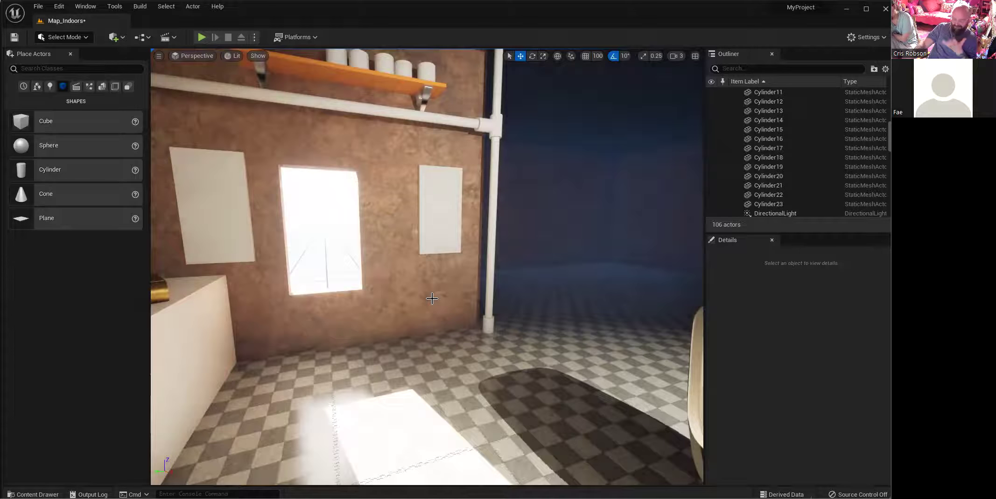
key(s)
mouse_move(456, 300)
right_down()
mouse_move(387, 261)
mouse_move(448, 300)
right_up()
key(w)
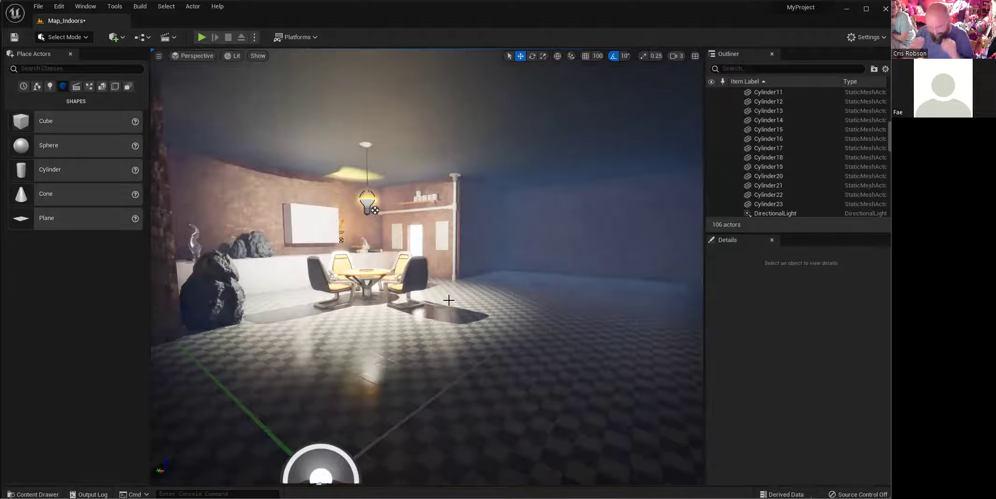
right_drag(445, 377, 446, 377)
right_drag(414, 342, 414, 342)
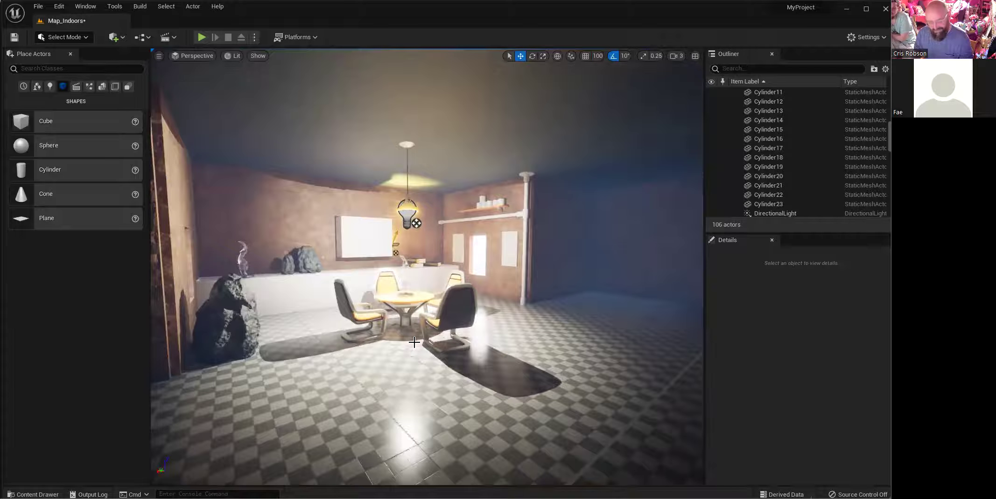
Step: Examine the window walls and the empty, dark part of the room in relation to the furnished corner
right_drag(668, 484, 886, 484)
right_drag(671, 300, 765, 300)
key(w)
click(618, 295)
key(f)
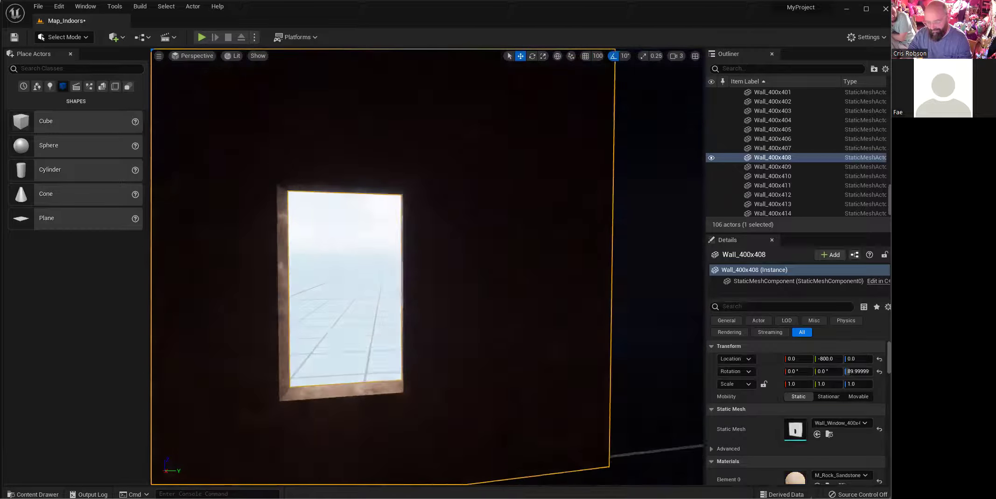
right_drag(617, 296, 877, 290)
key(w)
key(a)
right_drag(445, 326, 471, 353)
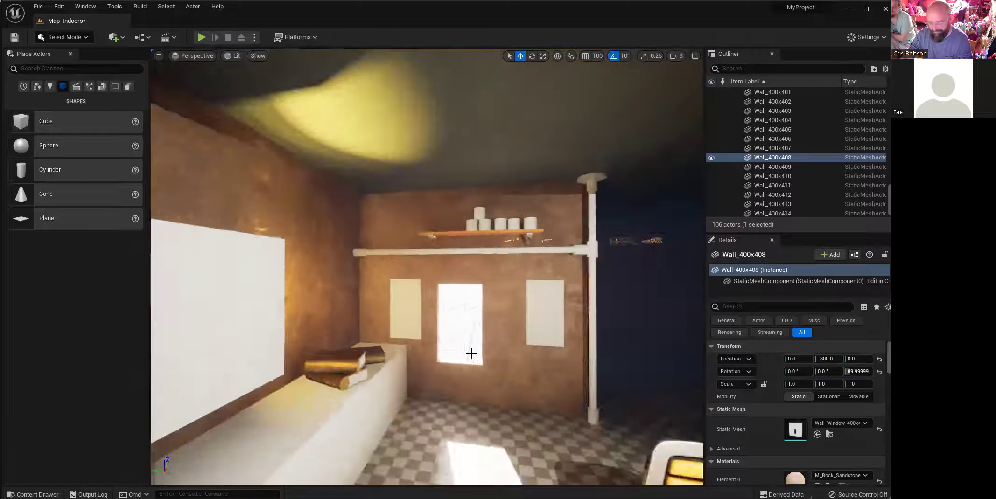
scroll(471, 354, up, 2)
click(513, 351)
right_drag(397, 403, 634, 397)
key(w)
key(w)
right_drag(427, 267, 609, 267)
right_drag(350, 359, 400, 402)
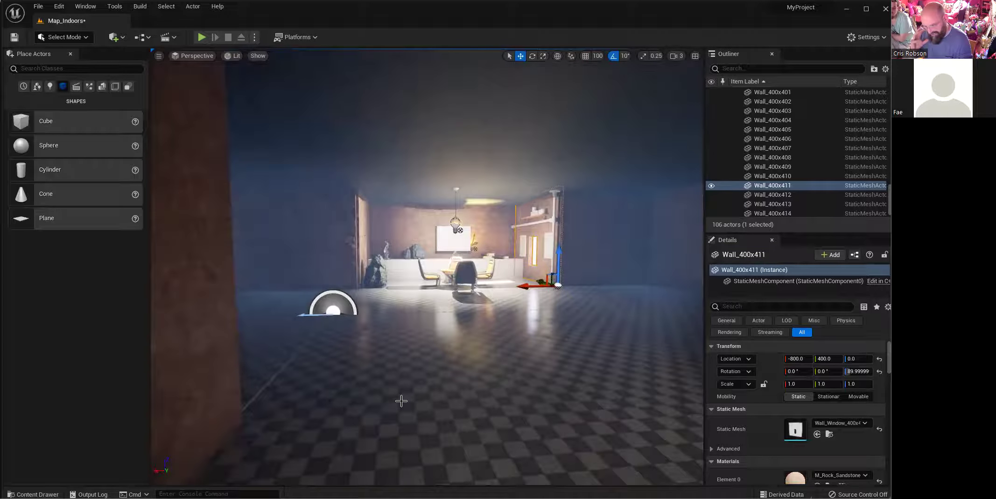
key(w)
right_drag(406, 382, 447, 349)
drag(401, 345, 430, 302)
mouse_move(485, 339)
mouse_down()
mouse_move(559, 339)
mouse_move(483, 338)
mouse_up()
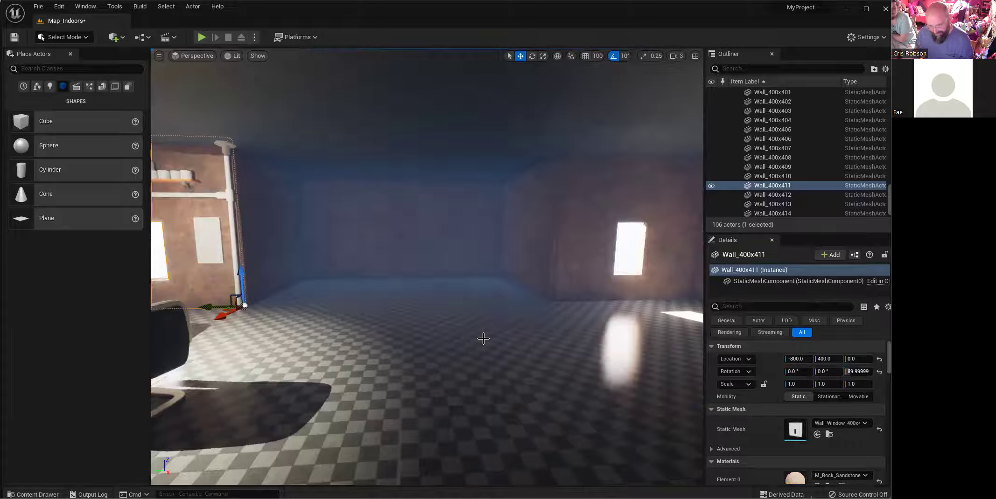
mouse_move(527, 333)
mouse_down()
mouse_move(466, 334)
mouse_move(389, 268)
mouse_up()
right_drag(390, 268, 425, 273)
drag(434, 317, 418, 295)
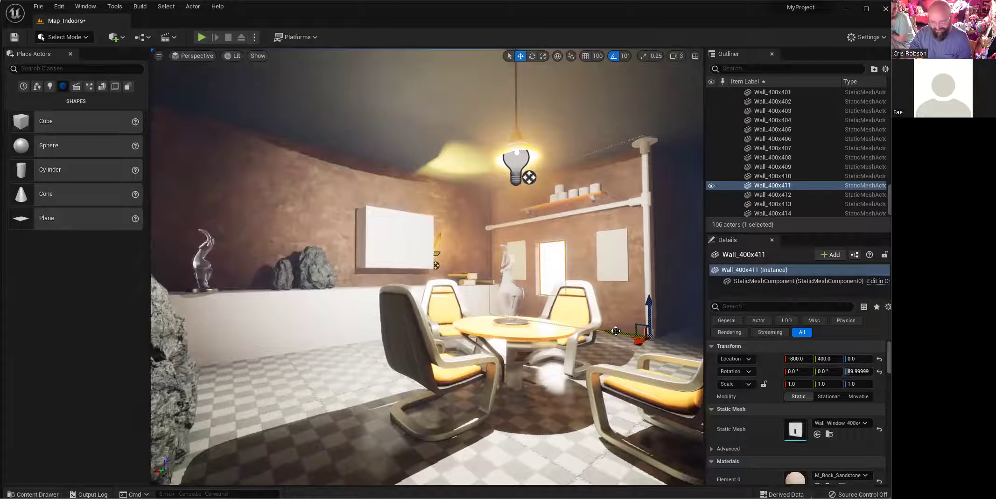
right_drag(522, 380, 517, 384)
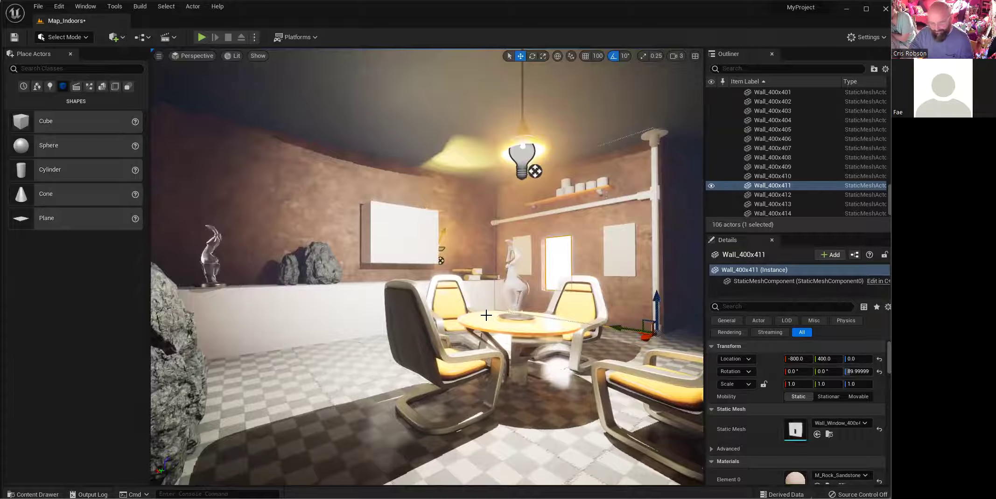
Step: Try a cube as a slim pillar near the table, scaled to about 0.18 in X and Y and 2.87 in Z
right_drag(338, 300, 16, 174)
drag(28, 136, 514, 266)
key(e)
key(r)
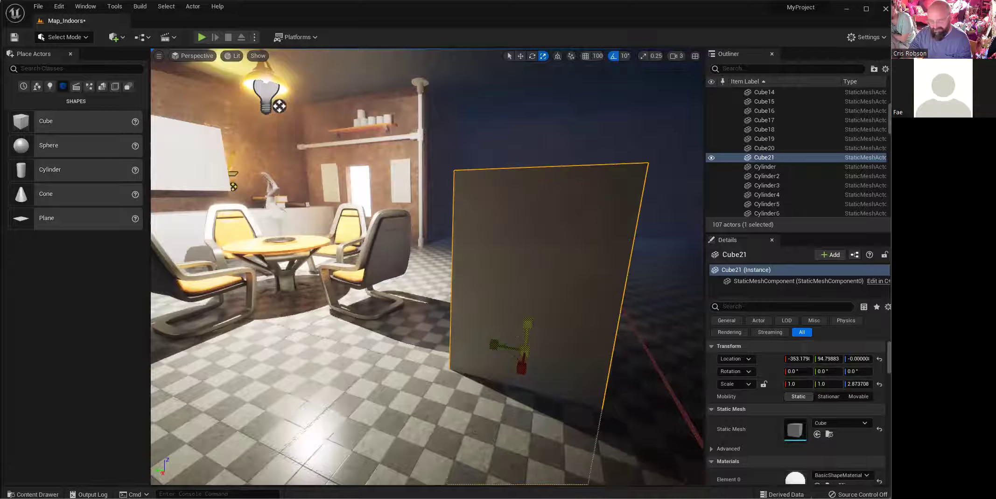
drag(493, 344, 523, 359)
key(d)
right_drag(592, 331, 424, 383)
drag(424, 382, 439, 381)
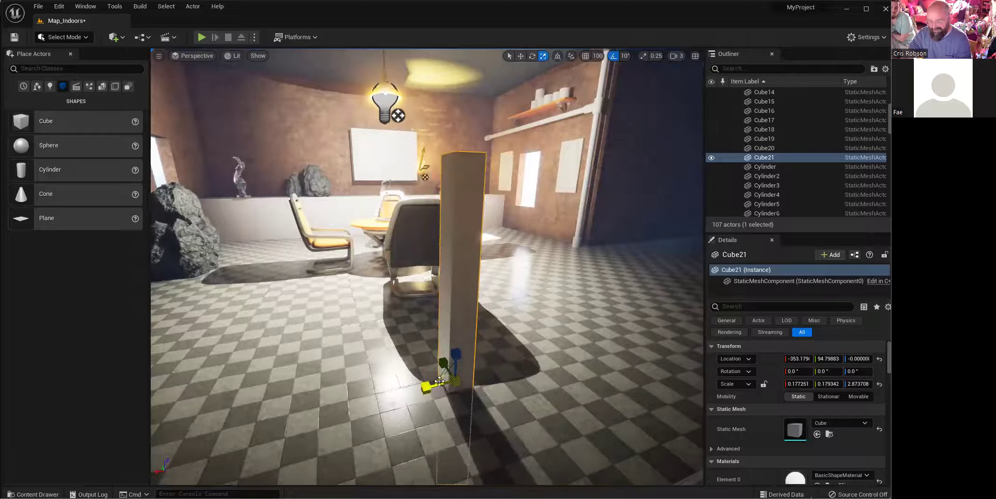
Step: Raise the trial pillar to a height of about 142, check it against the room, and delete it
key(w)
drag(459, 349, 477, 118)
right_drag(478, 185, 409, 296)
key(s)
right_drag(471, 117, 481, 186)
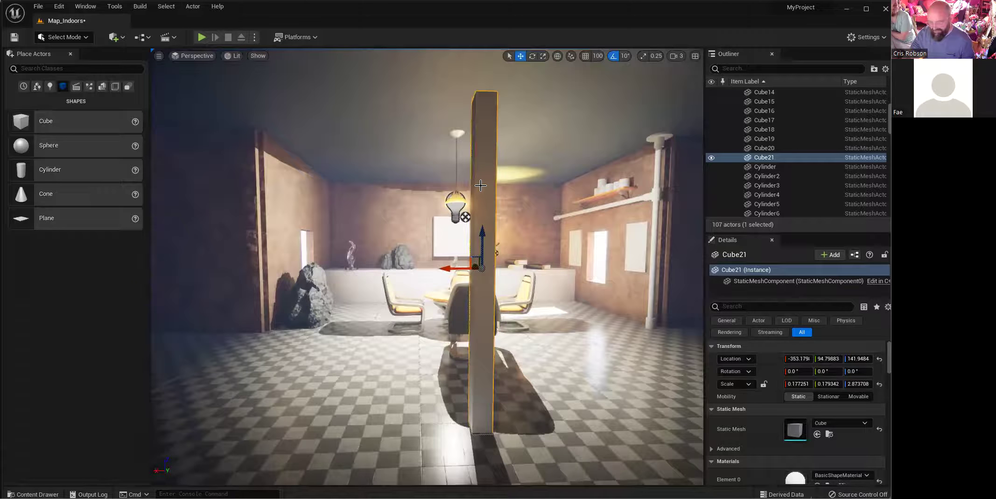
key(Delete)
Step: Frame the whole furnished corner and hide the editor icons to review the scene in game view
right_drag(362, 305, 379, 303)
scroll(375, 303, down, 3)
key(g)
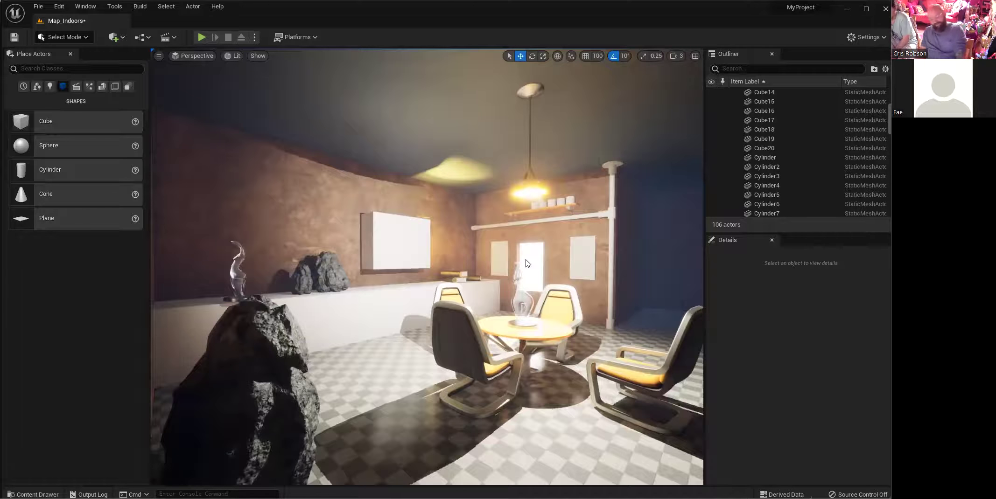
Step: Save the map, show the editor icons again, and select the point light inside the pendant lamp above the table
key(ctrl+s)
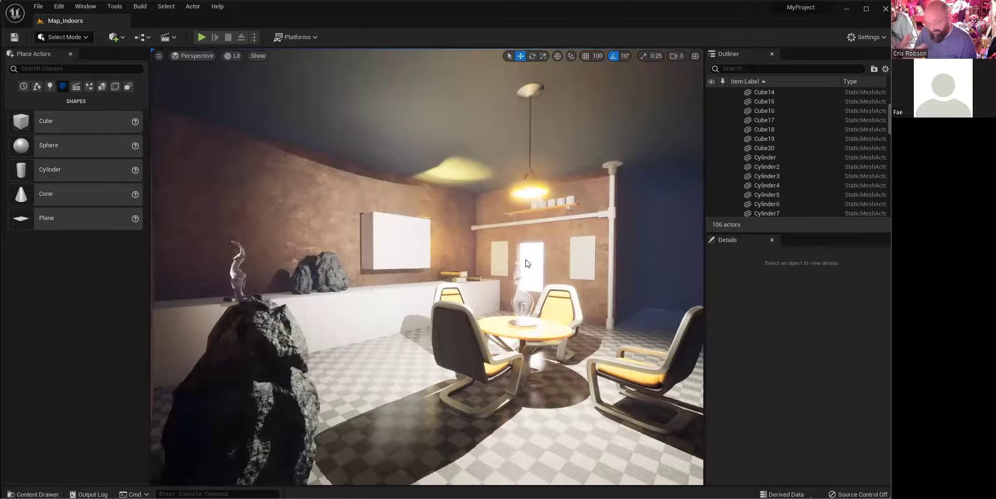
drag(419, 272, 504, 266)
right_drag(630, 266, 444, 296)
key(g)
key(w)
click(442, 245)
mouse_move(442, 244)
right_down()
mouse_move(517, 265)
mouse_move(431, 249)
right_up()
key(a)
scroll(798, 439, down, 4)
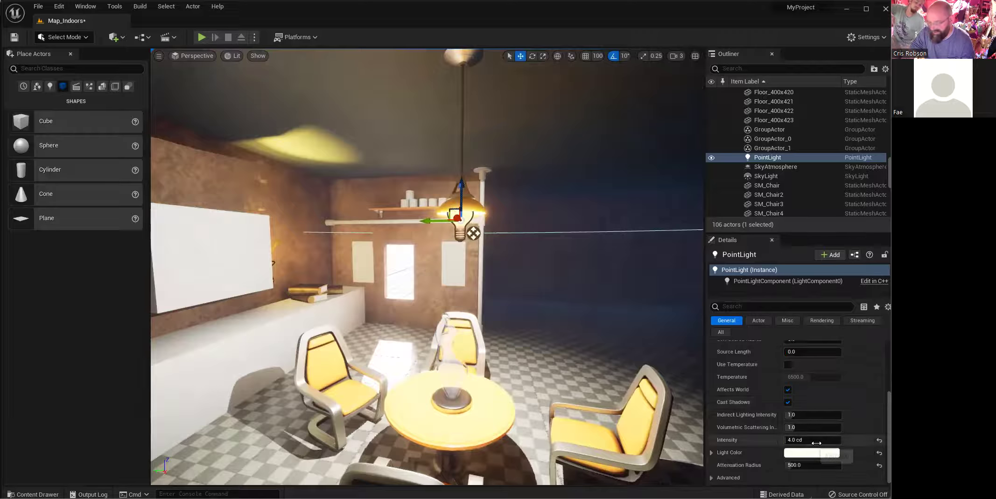
Step: Try an intensity of 16 cd and an attenuation radius of 2500 on the pendant lamp's point light
click(819, 439)
text(16)
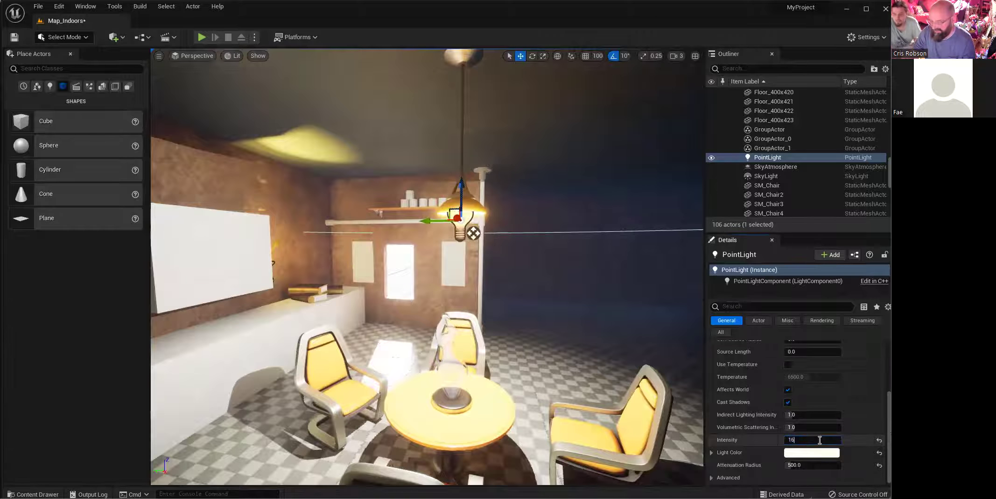
key(Return)
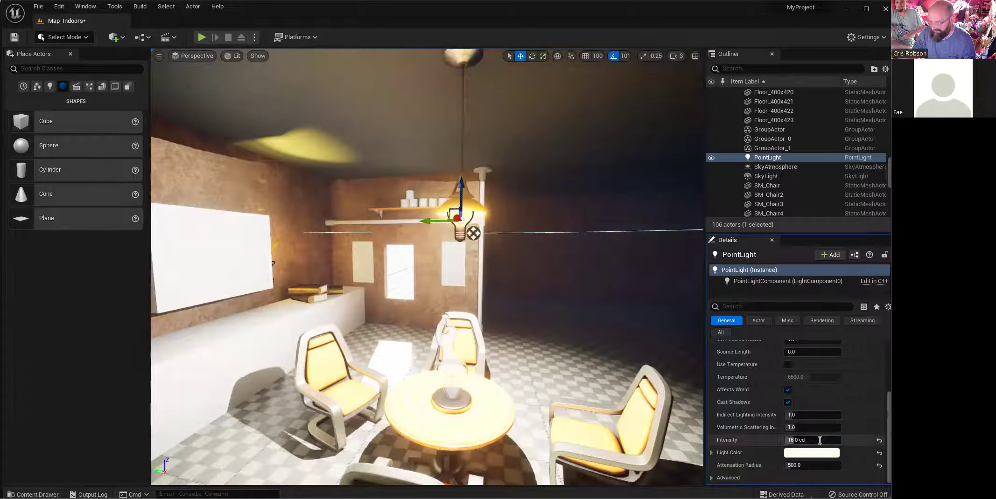
text(2500)
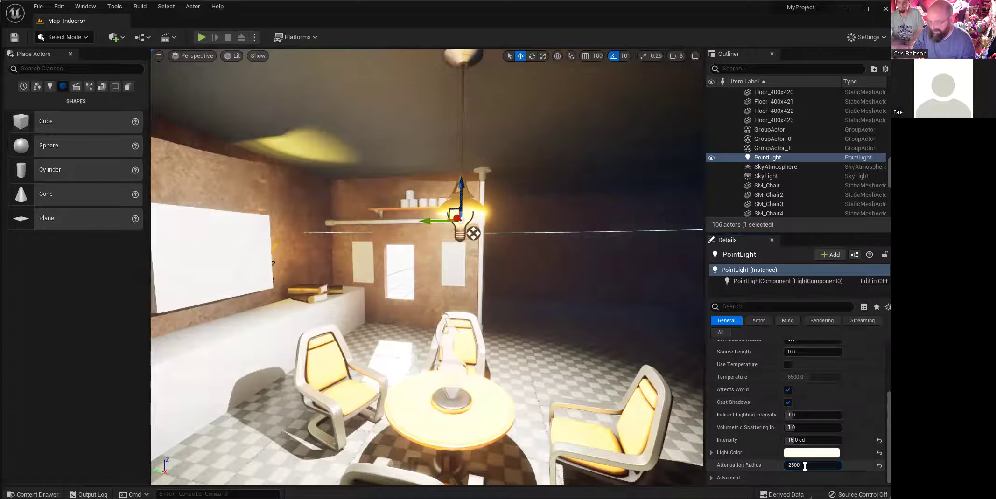
key(Return)
mouse_move(463, 322)
right_down()
mouse_move(617, 329)
mouse_move(514, 332)
mouse_move(470, 318)
right_up()
Step: Set the pendant lamp's point light to an intensity of 4 cd and an attenuation radius of 450
click(807, 440)
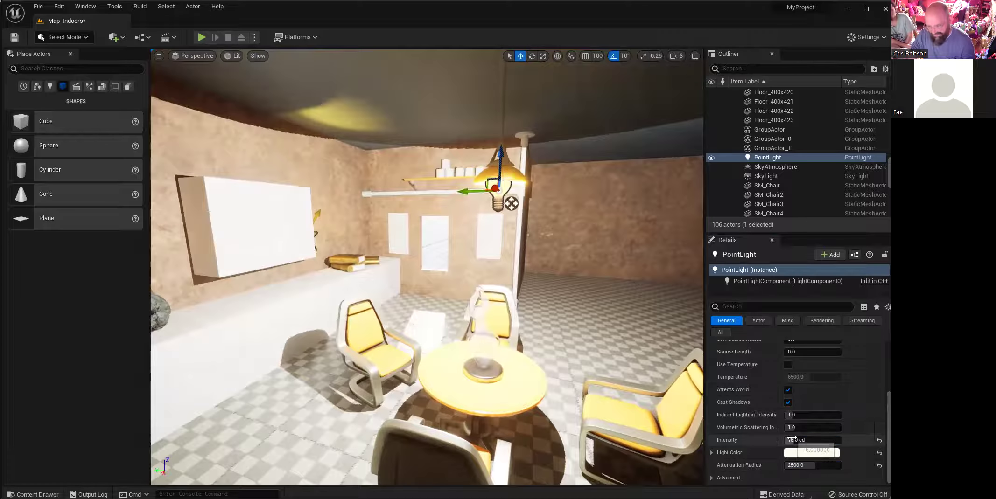
text(4)
key(Tab)
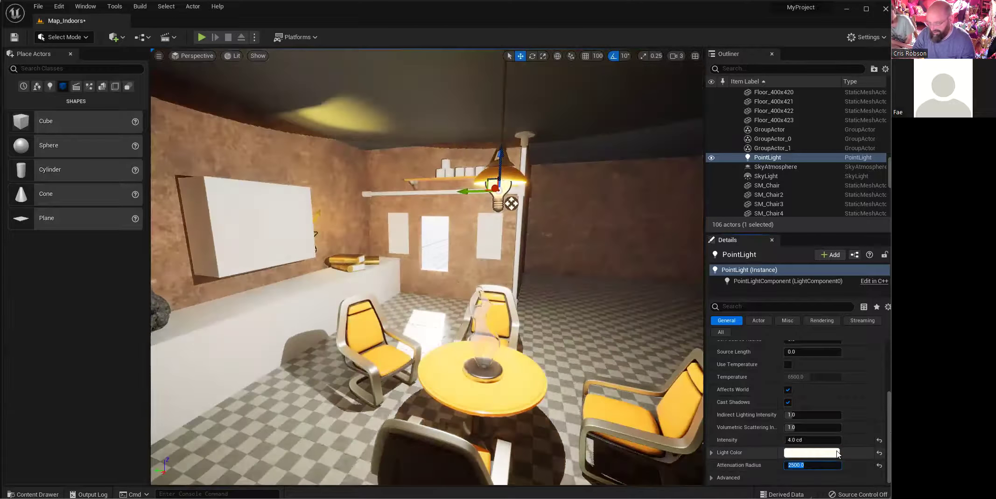
text(450)
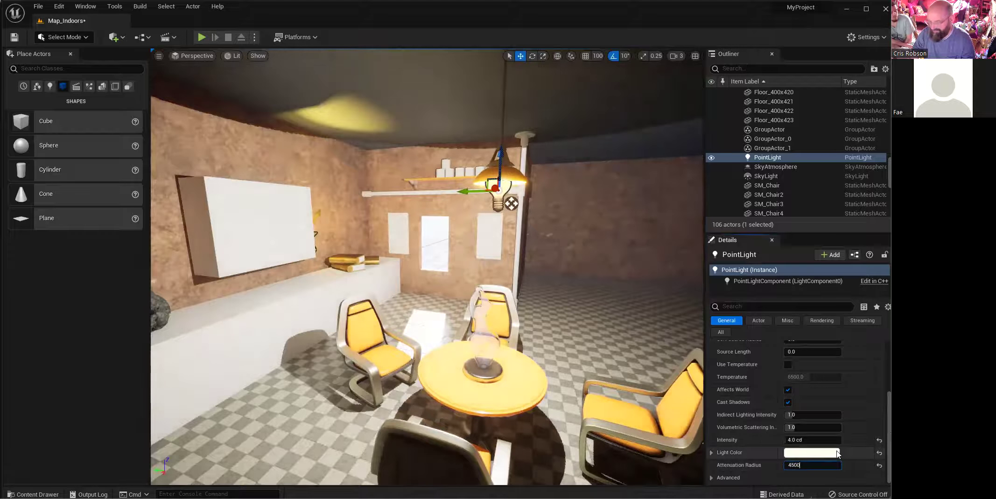
key(Return)
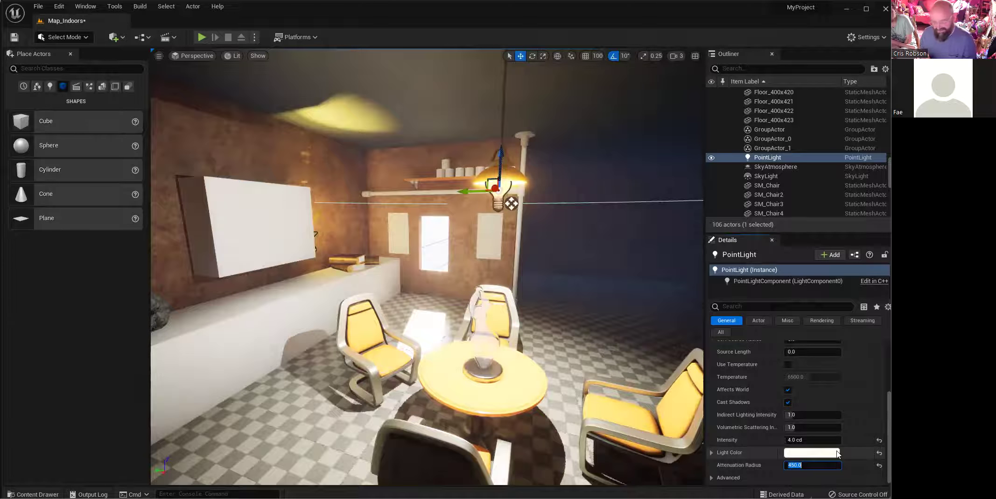
Step: Duplicate the wall lamp and its spotlight to the opposite side of the white wall panel, near the rocks on the counter
right_drag(439, 360, 449, 283)
key(d)
key(w)
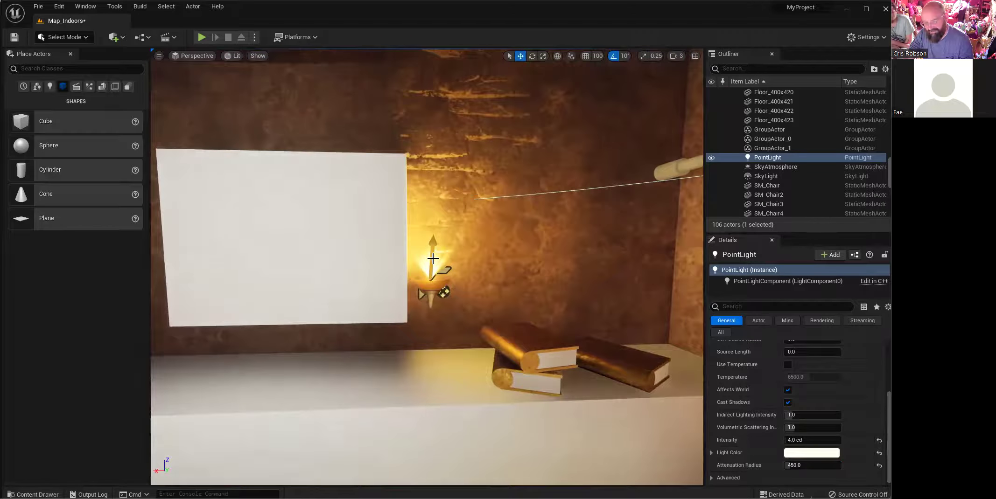
click(434, 286)
click(430, 276)
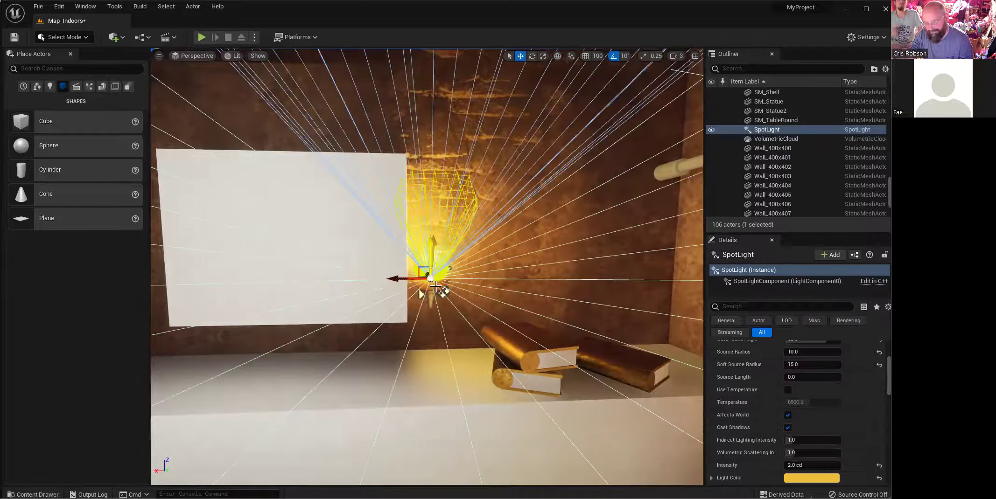
shift+click(436, 289)
alt+shift+drag(399, 309, 203, 309)
alt+shift+drag(327, 280, 280, 280)
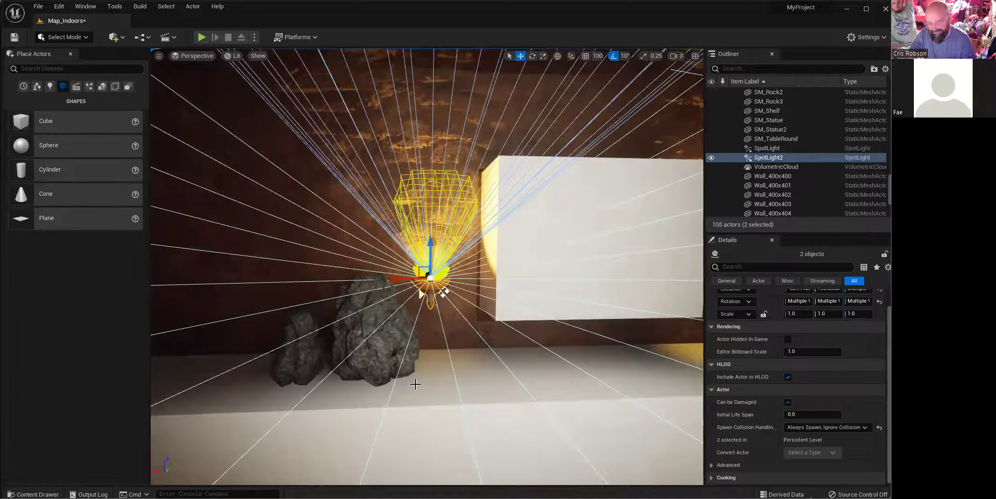
Step: Examine the lighting from the paired wall lamps and the dark, empty part of the room from several angles
click(424, 383)
right_drag(415, 406, 583, 408)
right_drag(313, 415, 341, 420)
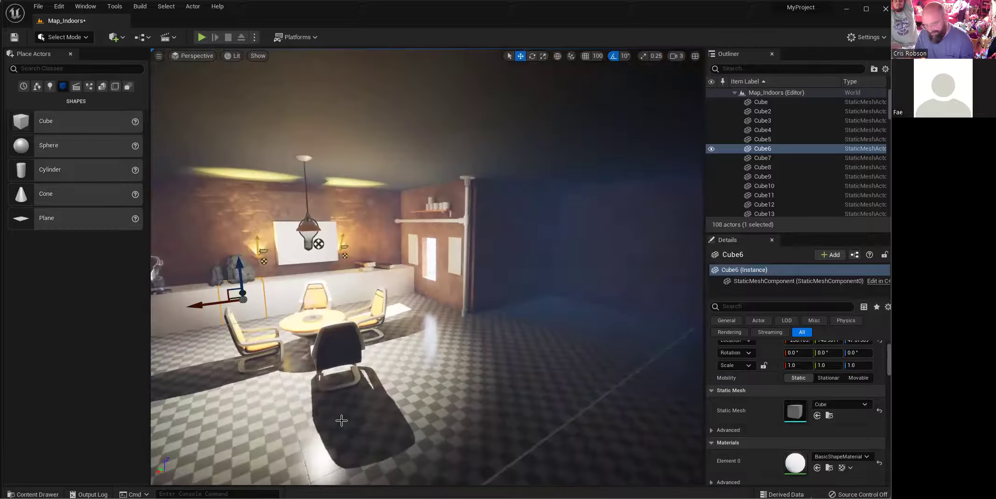
right_drag(467, 330, 463, 330)
right_drag(411, 295, 446, 277)
right_drag(479, 310, 449, 330)
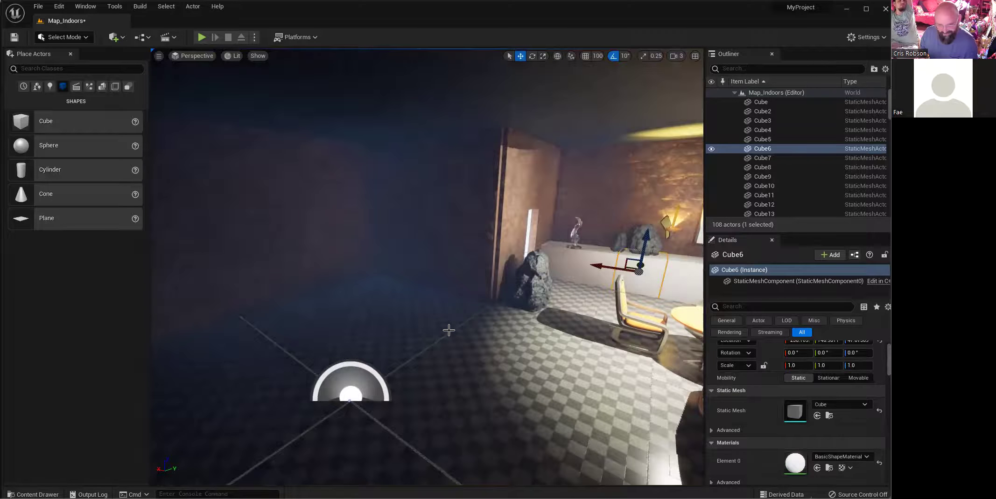
right_drag(460, 342, 462, 342)
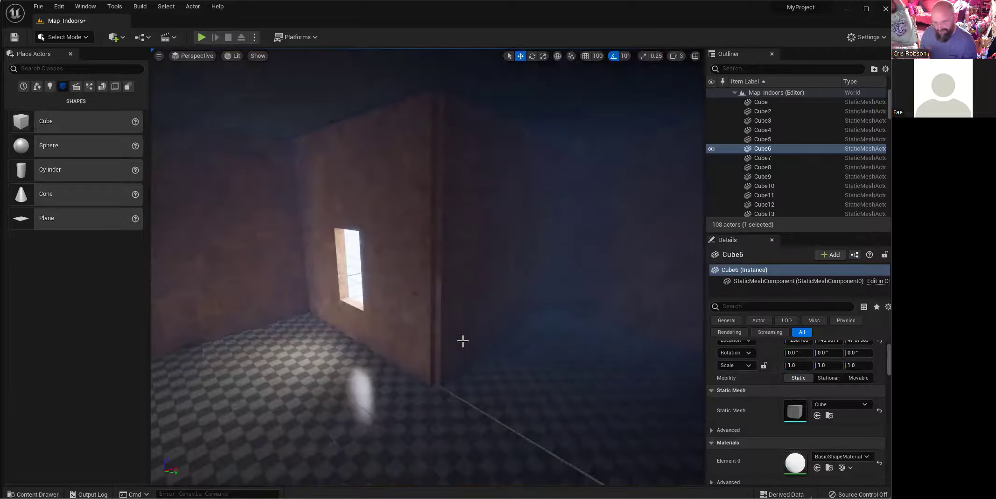
right_drag(463, 341, 462, 342)
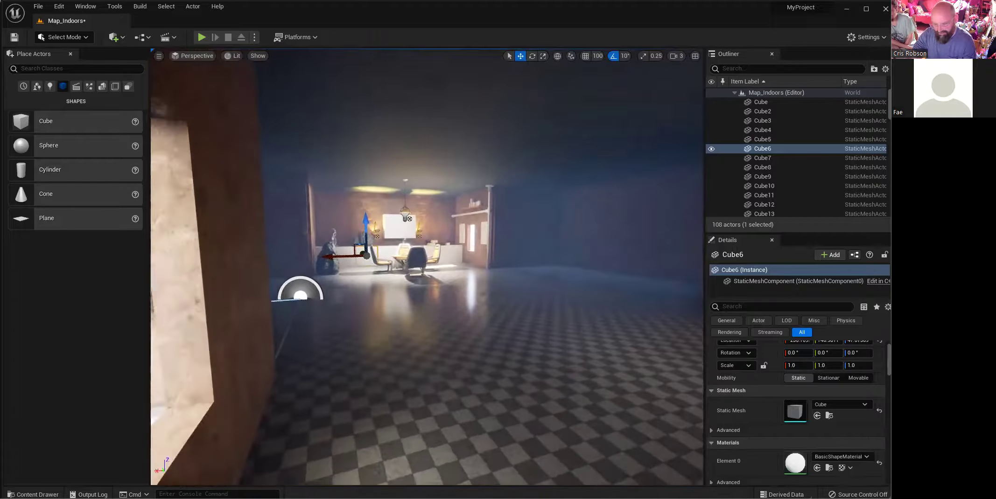
Step: Return to the furnished corner, clear the selection, and check the table and chairs with the editor icons briefly hidden
right_drag(312, 345, 391, 350)
key(Escape)
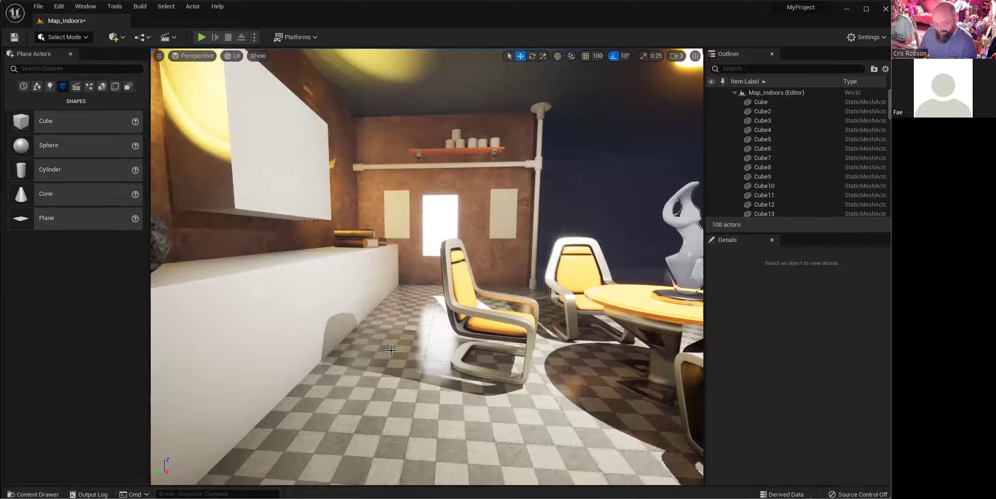
right_drag(368, 350, 501, 350)
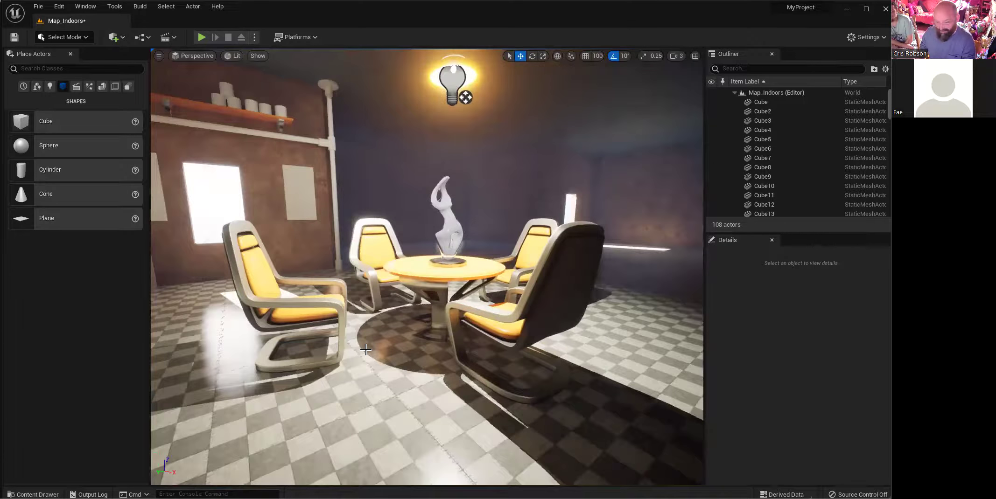
key(g)
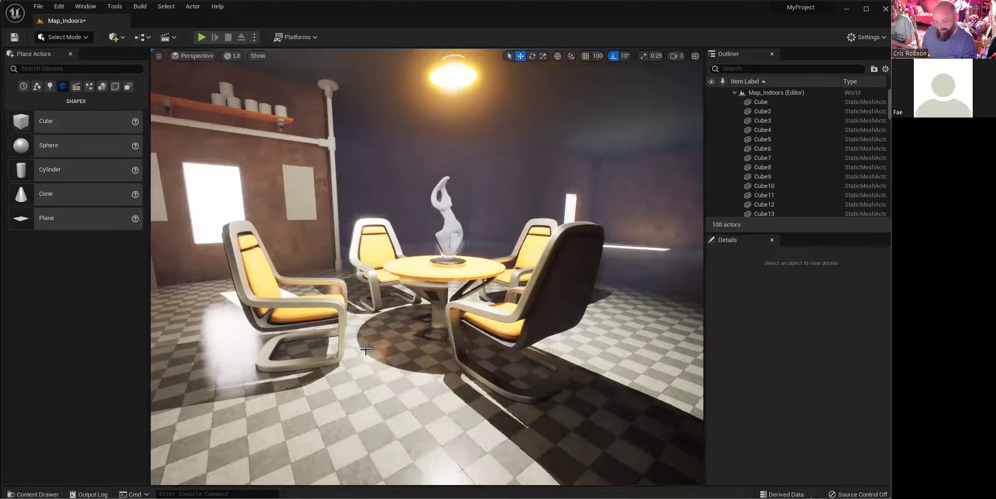
key(g)
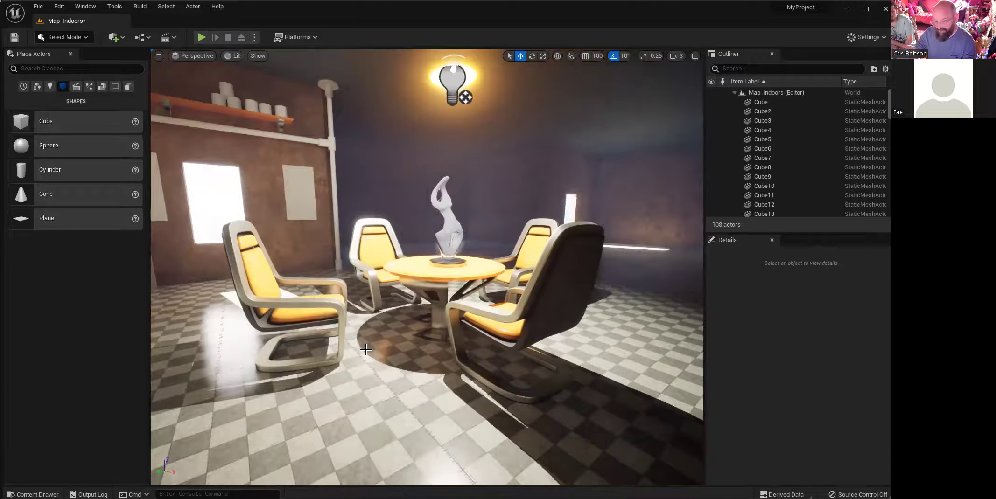
scroll(369, 422, up, 3)
Step: Play the level from the floor beside the table, walk around the furnished corner to review its lighting, and stop the session
right_click(368, 422)
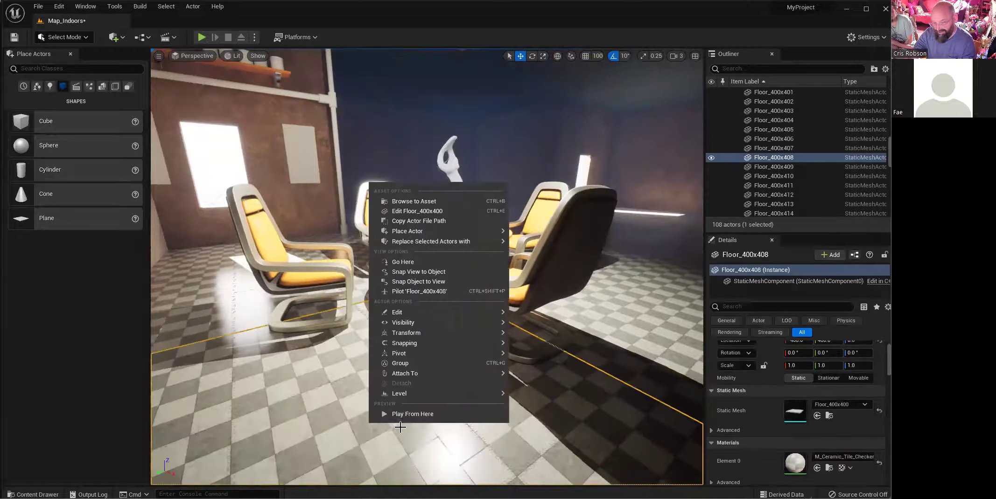
click(410, 417)
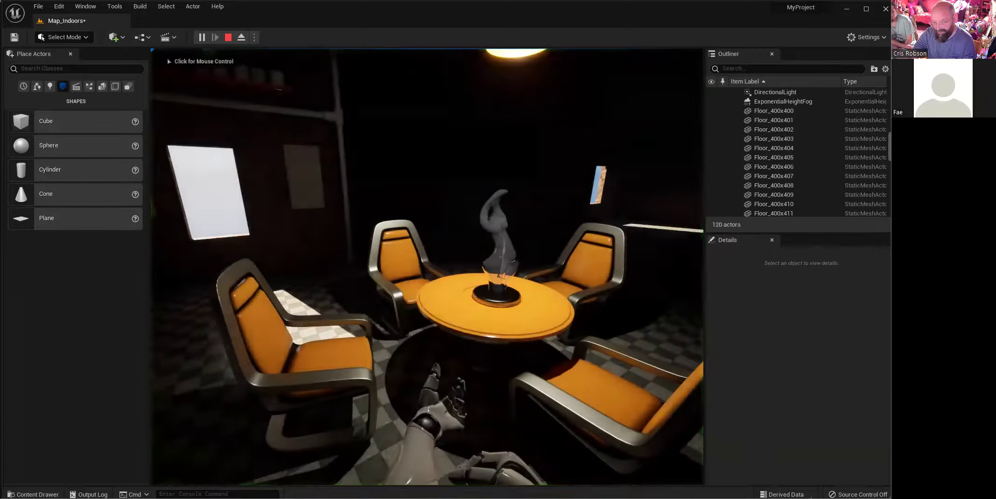
key(s)
key(d)
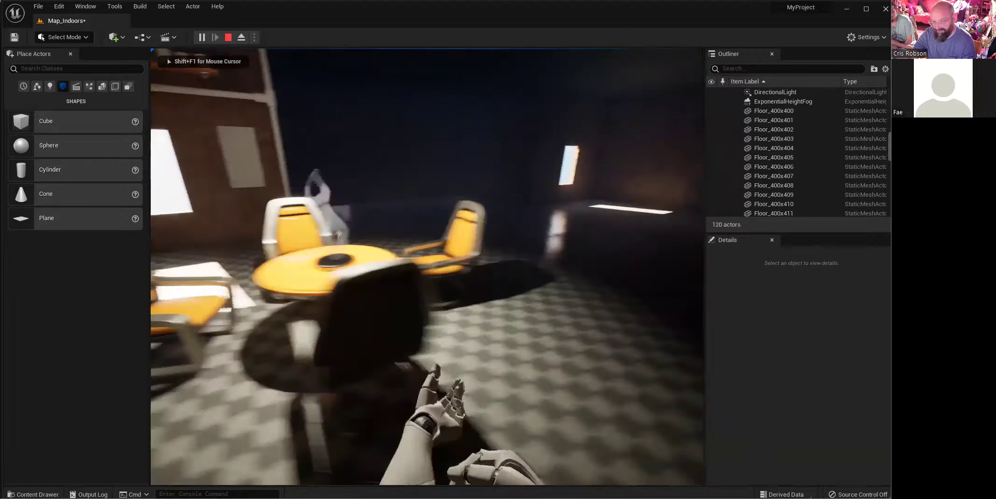
key(s)
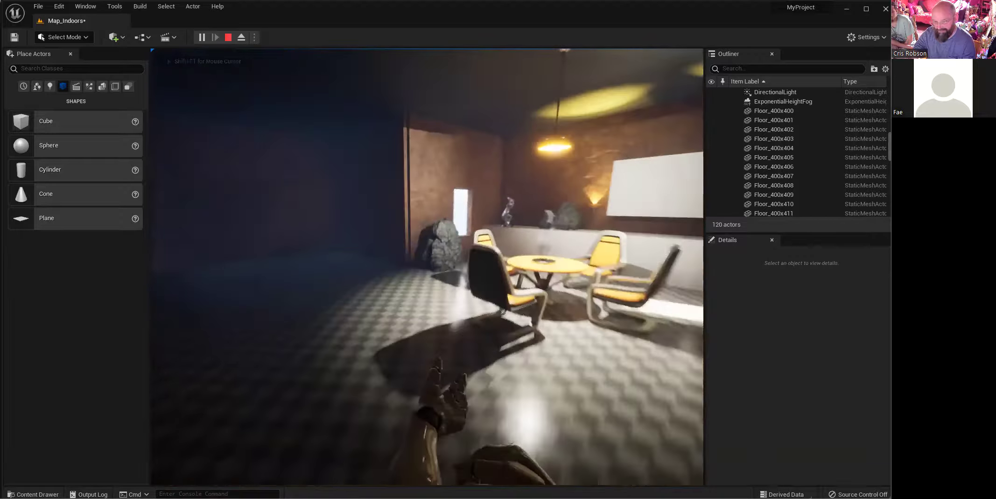
key(a)
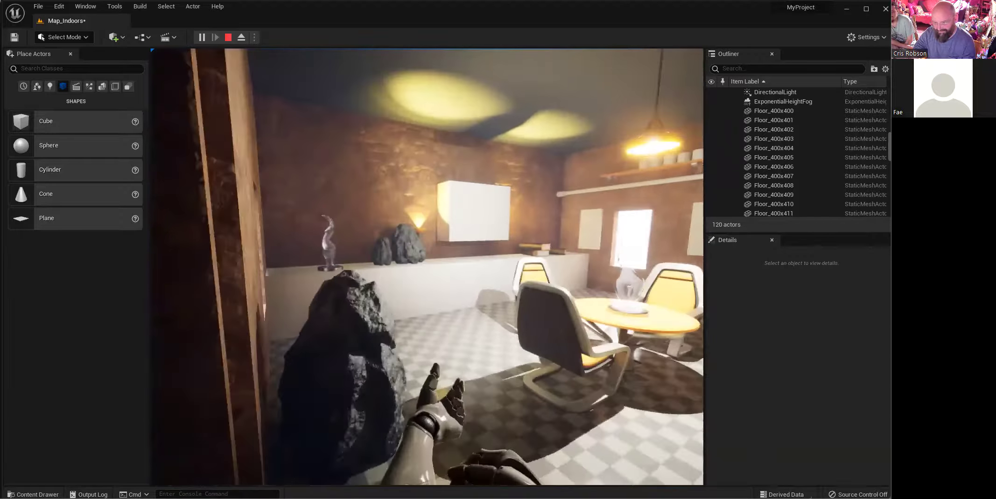
key(s)
key(d)
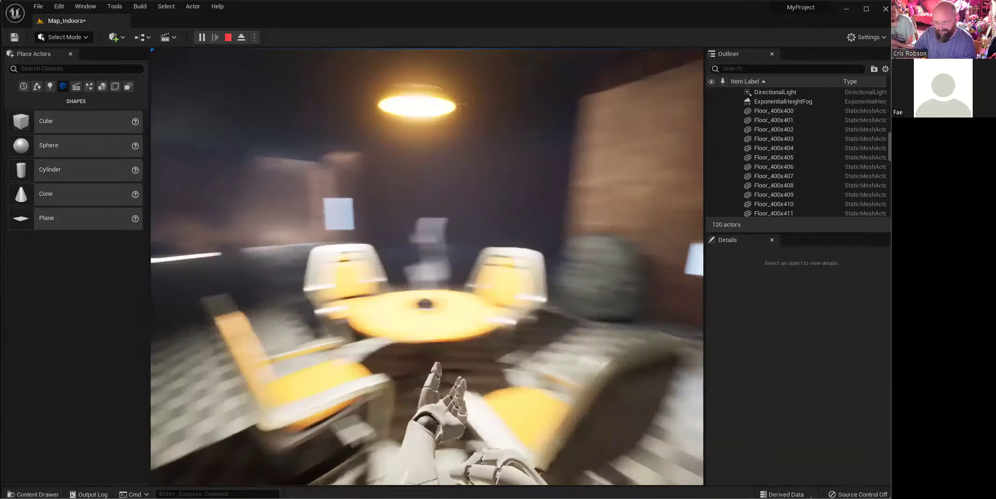
key(w)
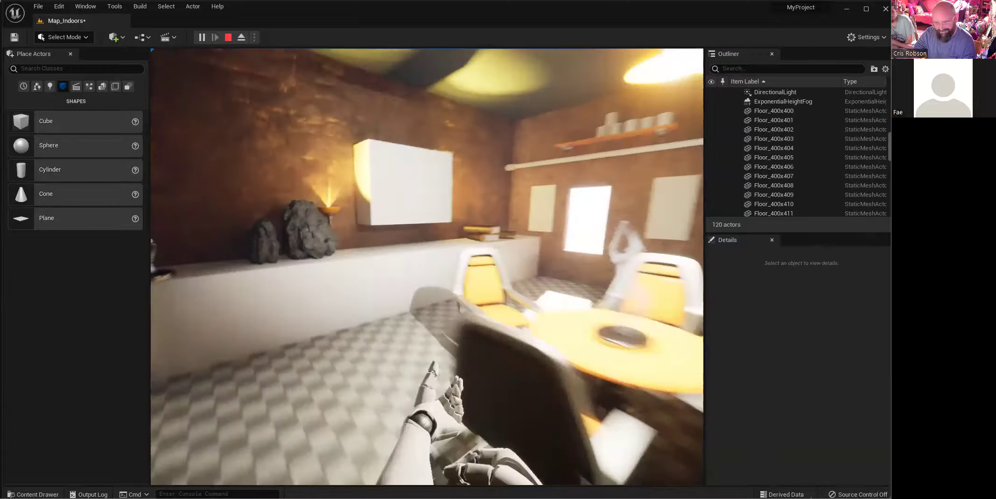
key(Escape)
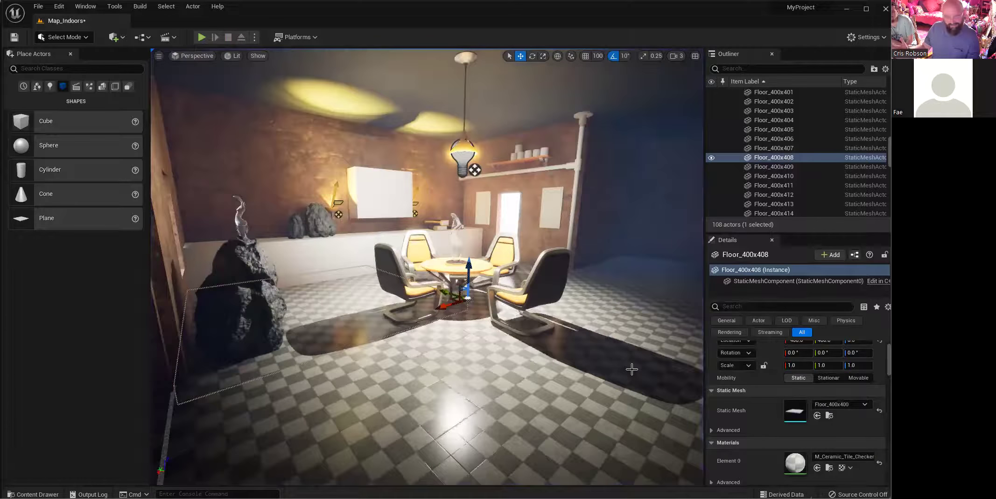